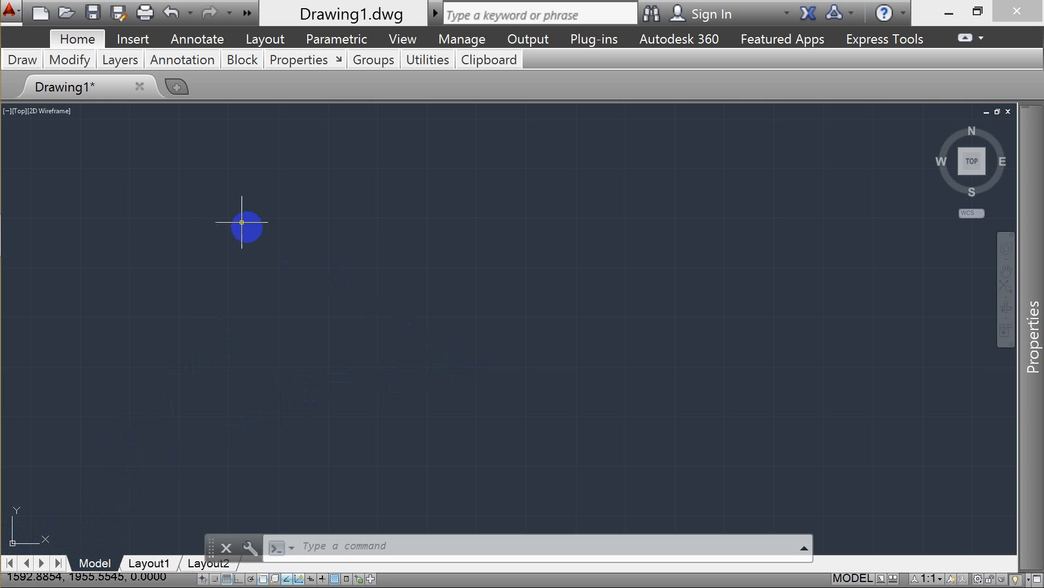
# Switch the viewport to the SW Isometric view and return it to the Top view
pyautogui.click(19, 111)
pyautogui.click(76, 280)
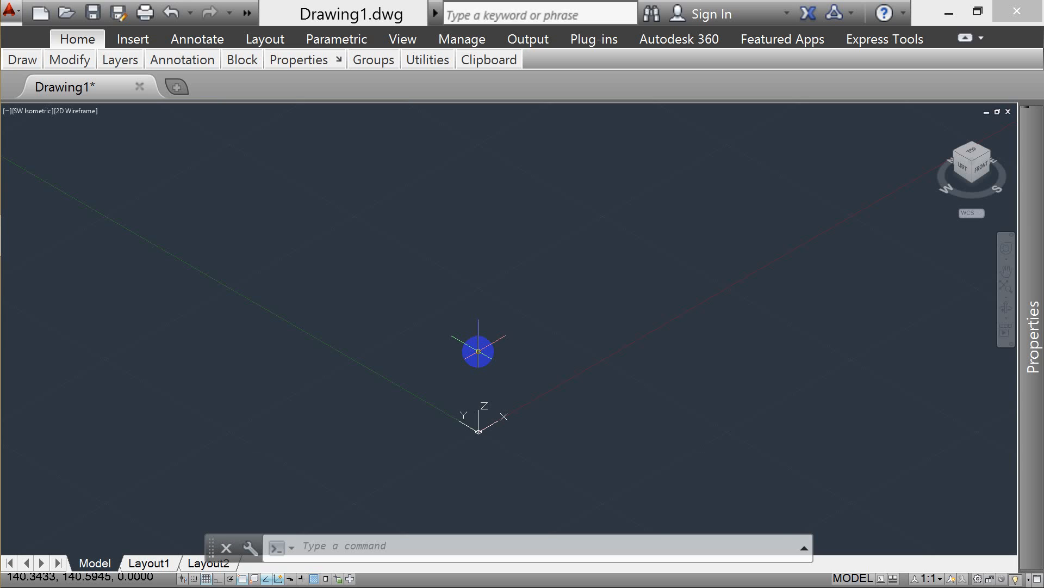
pyautogui.click(38, 111)
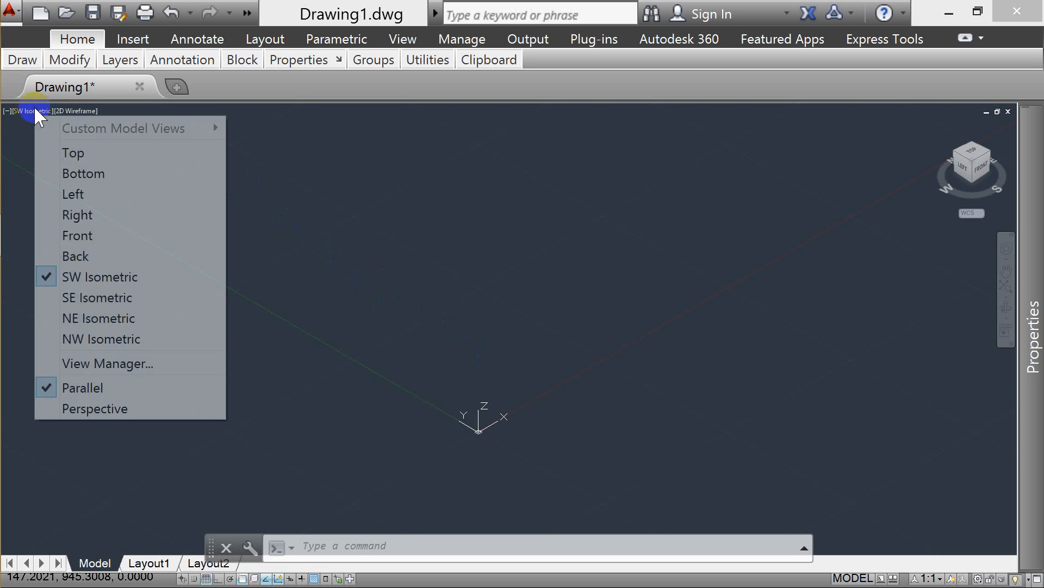
pyautogui.click(115, 158)
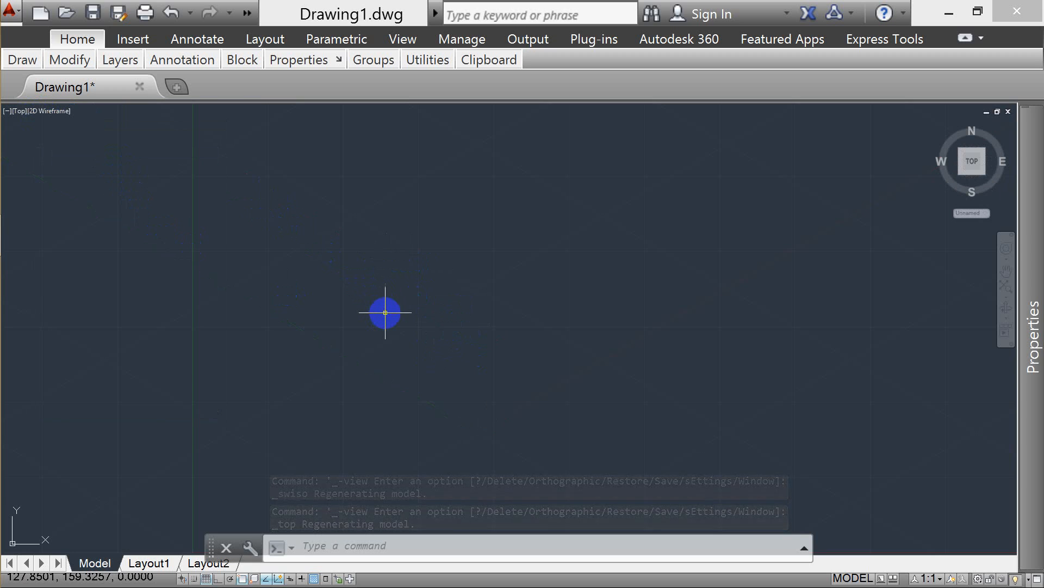
pyautogui.scroll(-2, 332, 221)
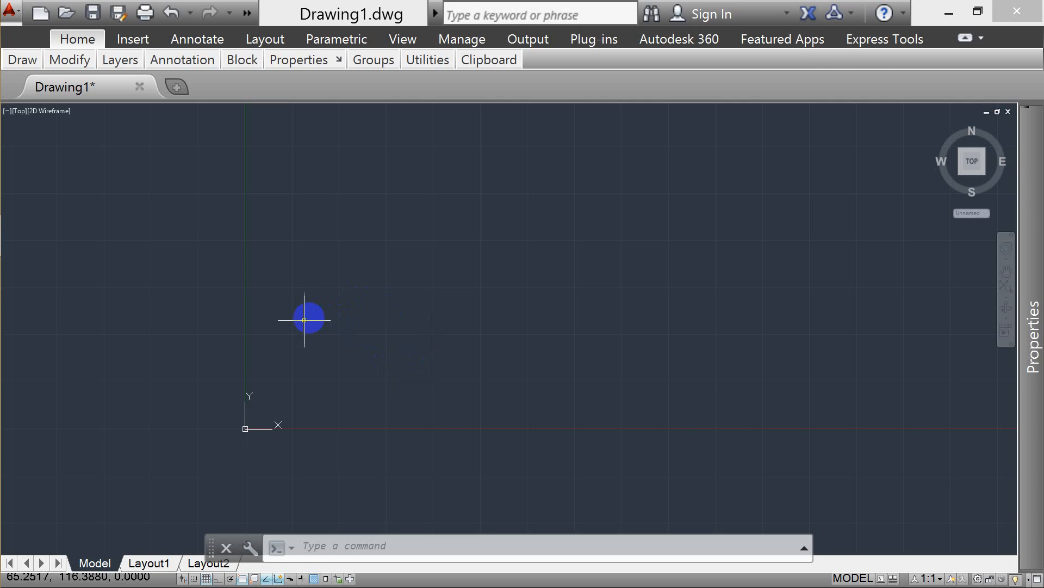
pyautogui.scroll(-2, 241, 264)
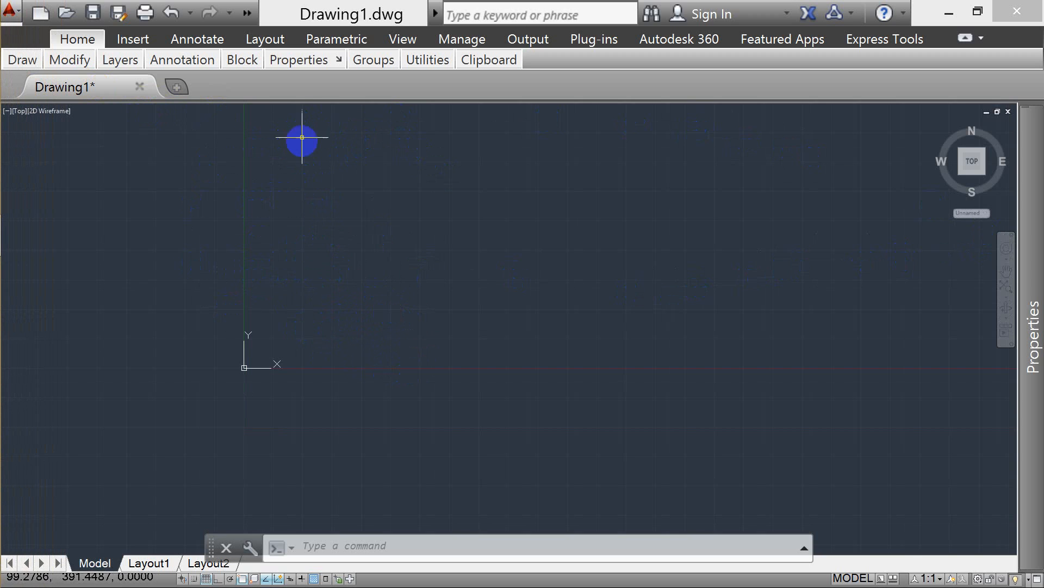
# Expand the minimised ribbon so that it displays its full tool panels
pyautogui.click(247, 13)
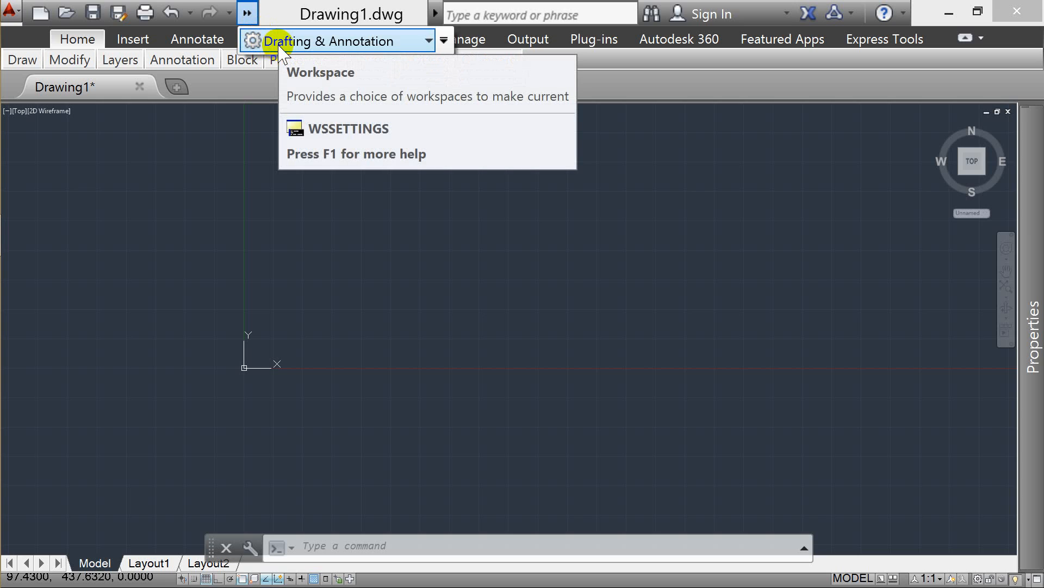
pyautogui.click(205, 176)
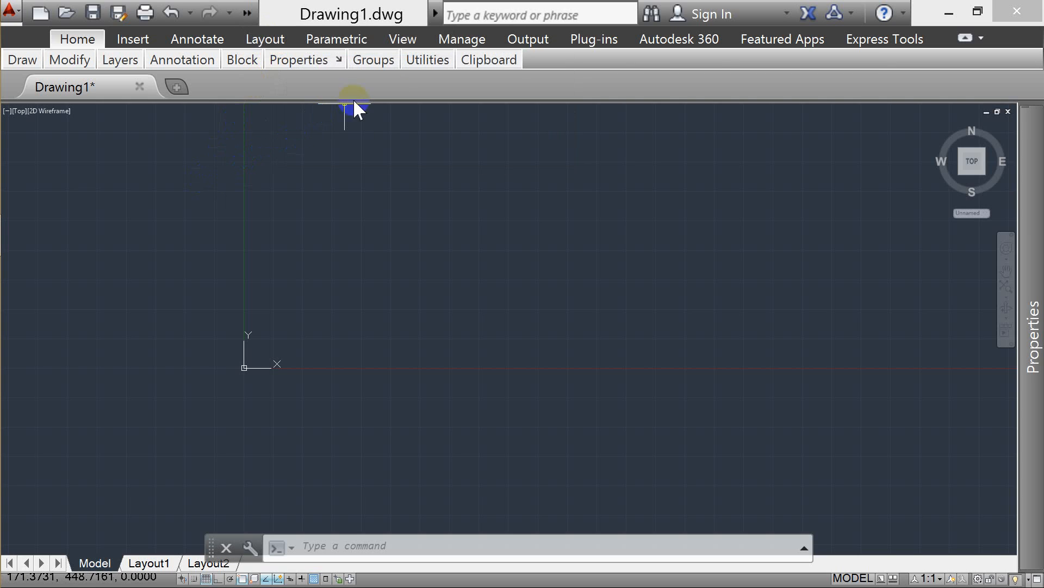
pyautogui.click(965, 38)
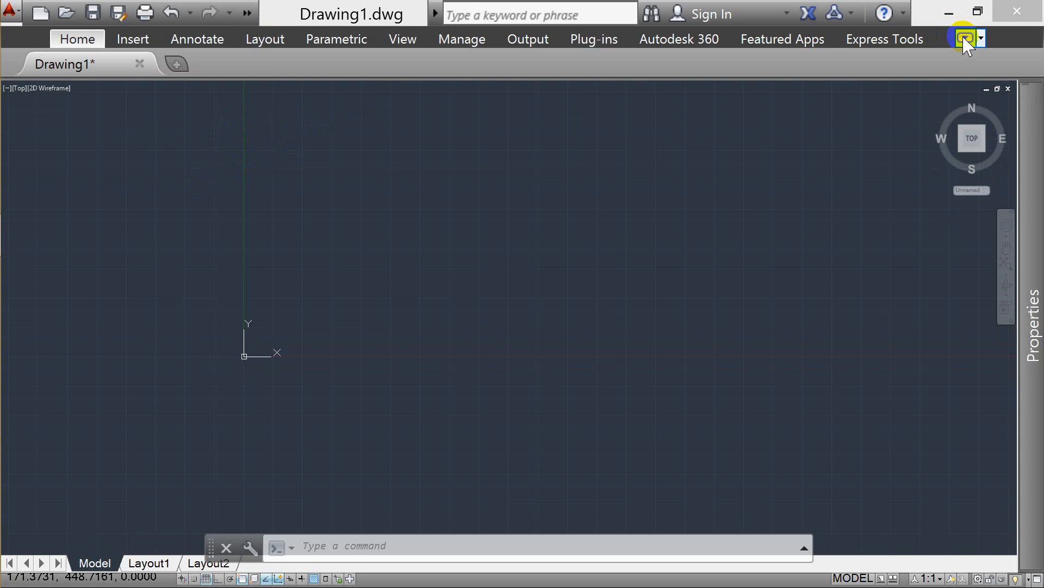
pyautogui.click(965, 38)
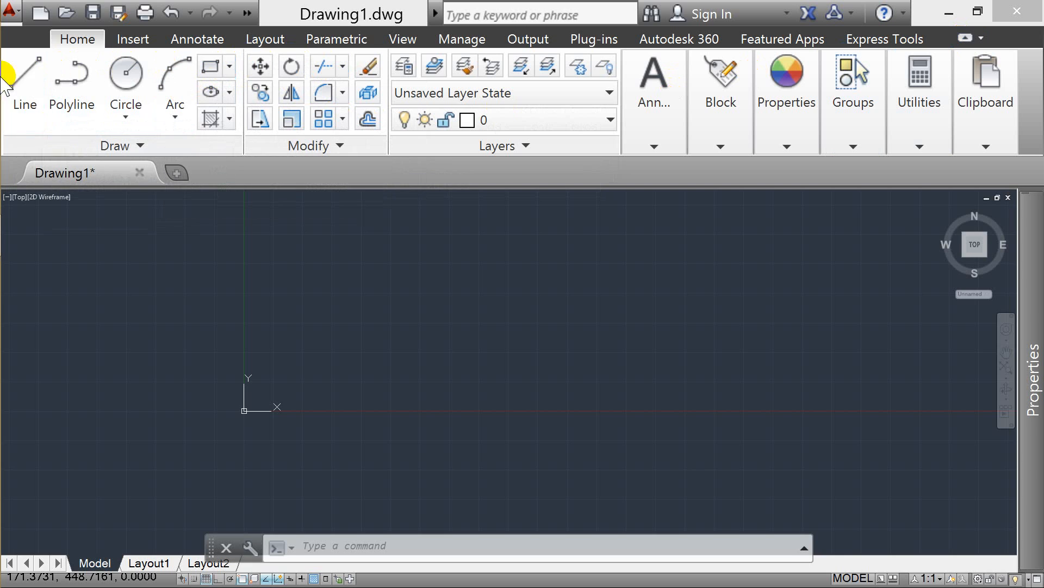
pyautogui.moveTo(30, 98)
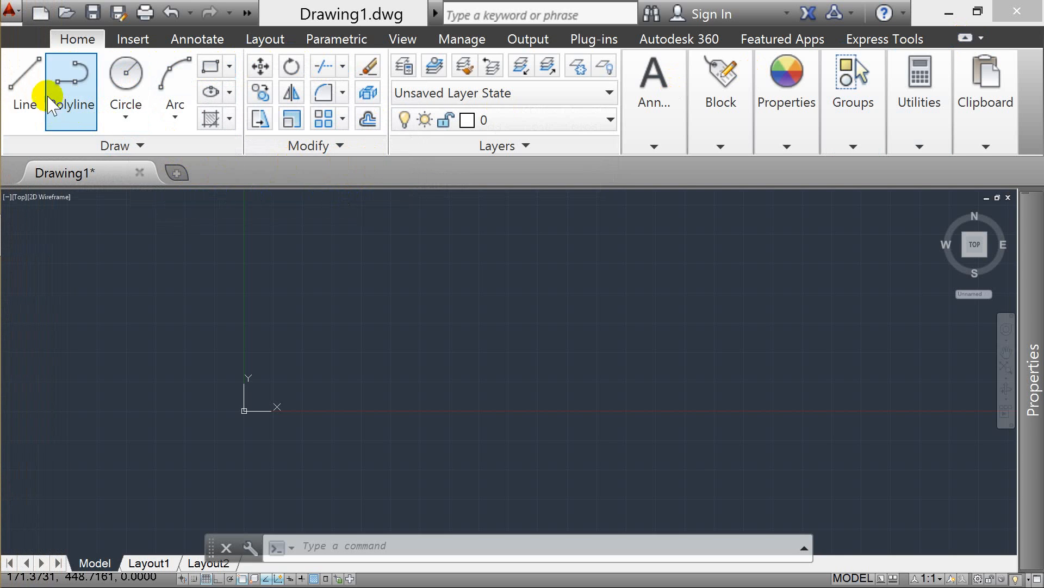
pyautogui.click(29, 87)
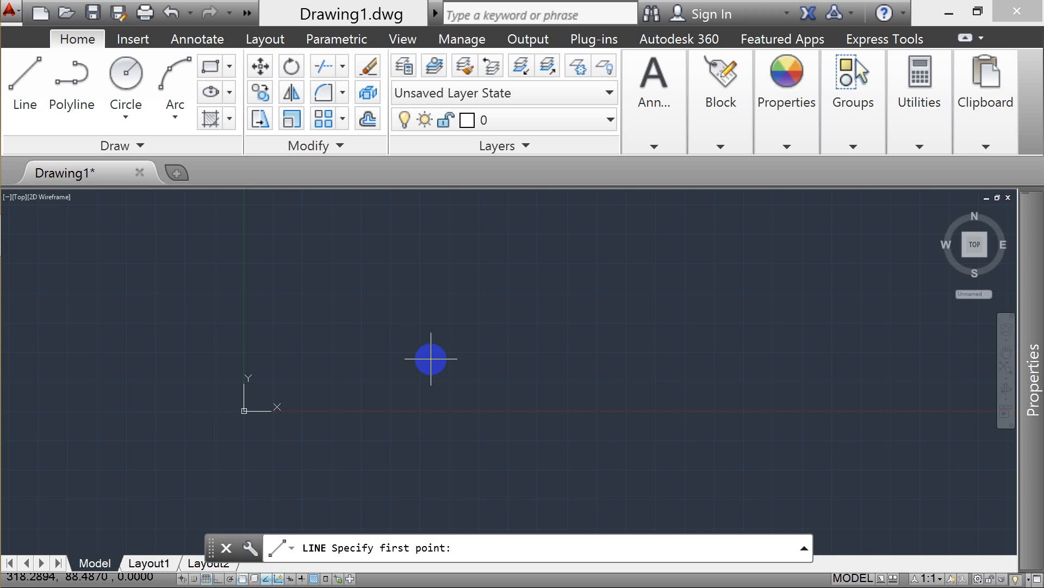
pyautogui.press('Escape')
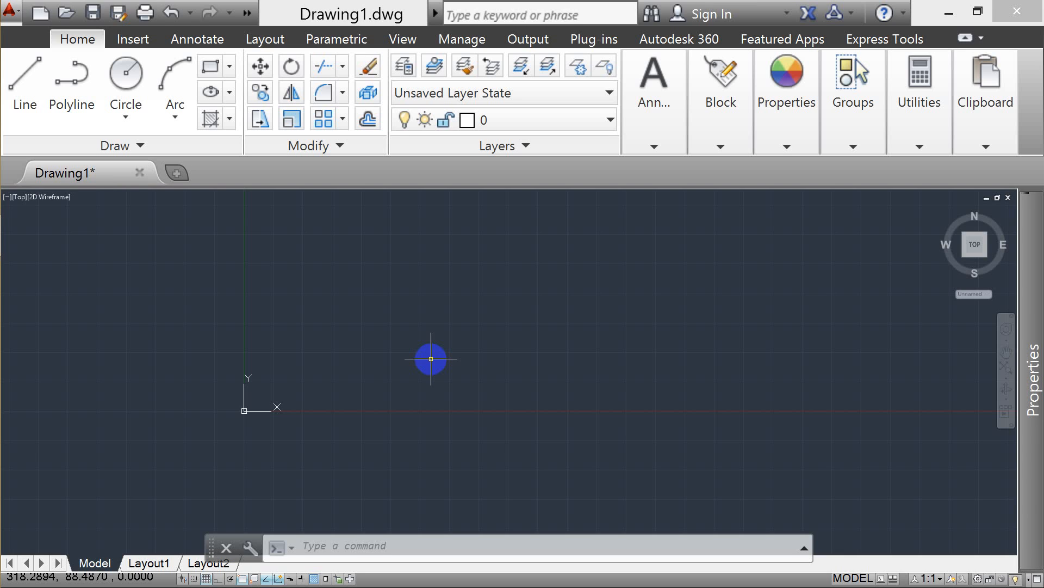
pyautogui.press('Escape')
pyautogui.press('Escape')
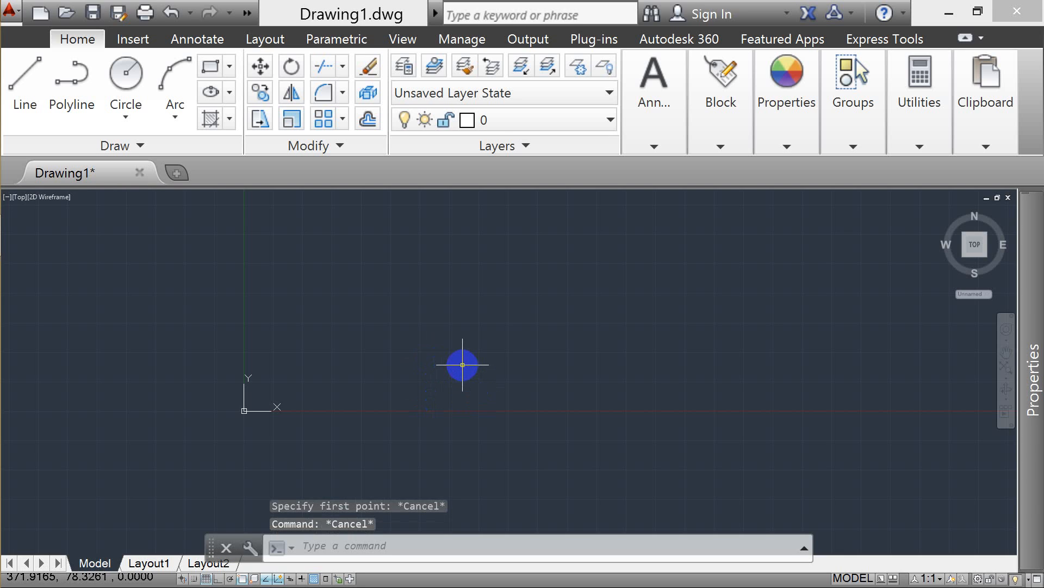
# Draw a freehand chain of 19 connected line segments, starting as a zigzag and continuing in wide overlapping loops above and around it
pyautogui.write('l')
pyautogui.press('Return')
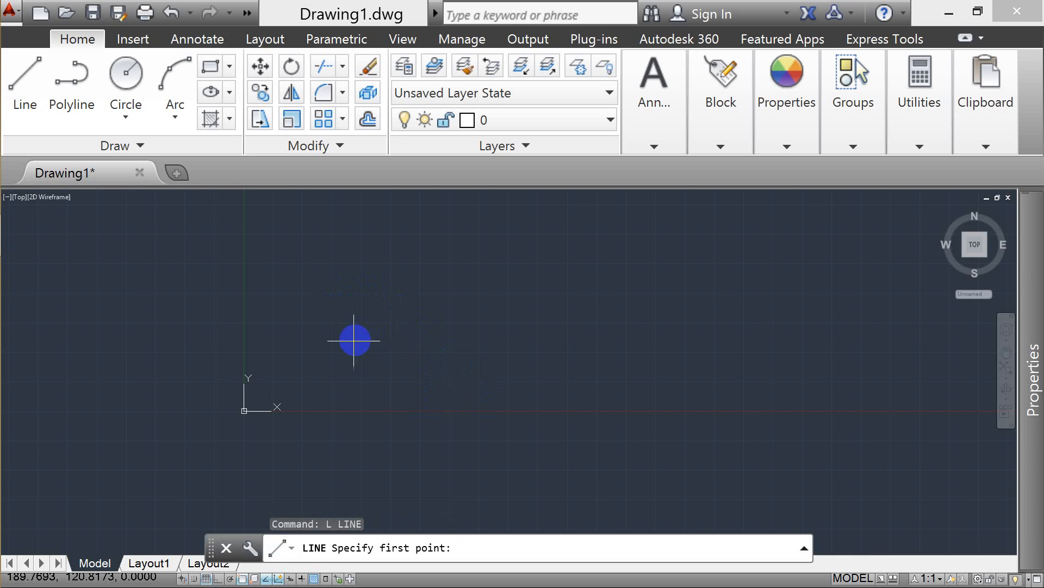
pyautogui.click(355, 372)
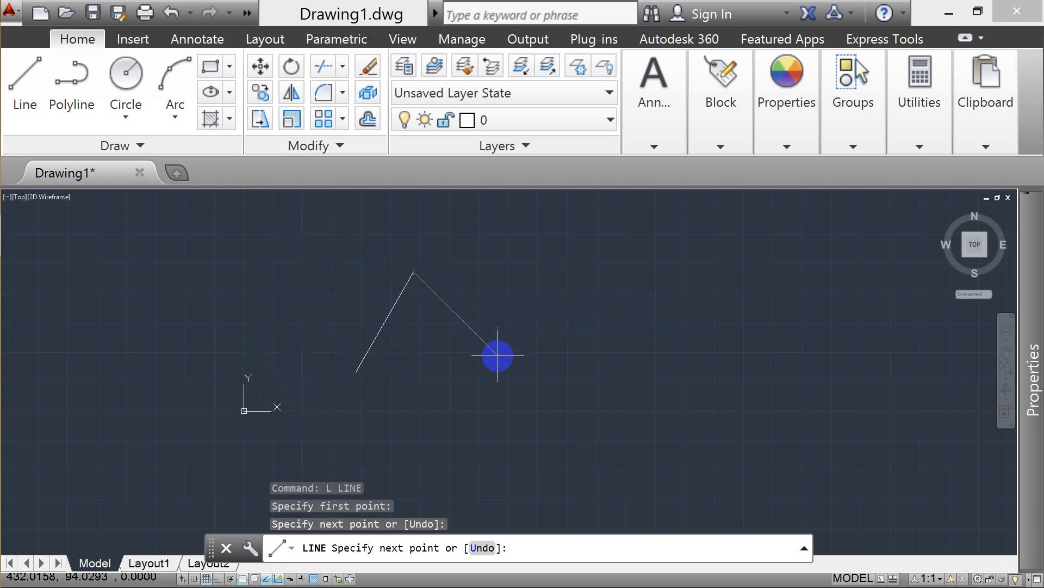
pyautogui.click(498, 354)
pyautogui.click(561, 281)
pyautogui.click(613, 398)
pyautogui.click(489, 278)
pyautogui.click(422, 371)
pyautogui.click(344, 270)
pyautogui.click(443, 231)
pyautogui.click(660, 245)
pyautogui.click(732, 397)
pyautogui.click(625, 448)
pyautogui.click(484, 422)
pyautogui.click(546, 245)
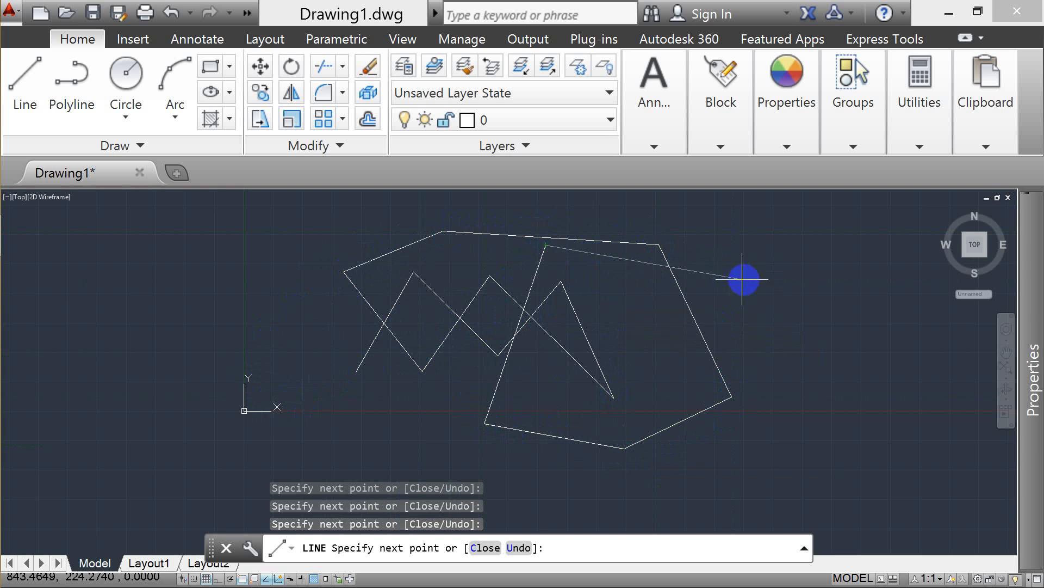
pyautogui.click(788, 285)
pyautogui.click(651, 374)
pyautogui.click(390, 423)
pyautogui.click(270, 328)
pyautogui.click(313, 227)
pyautogui.click(370, 211)
pyautogui.press('Escape')
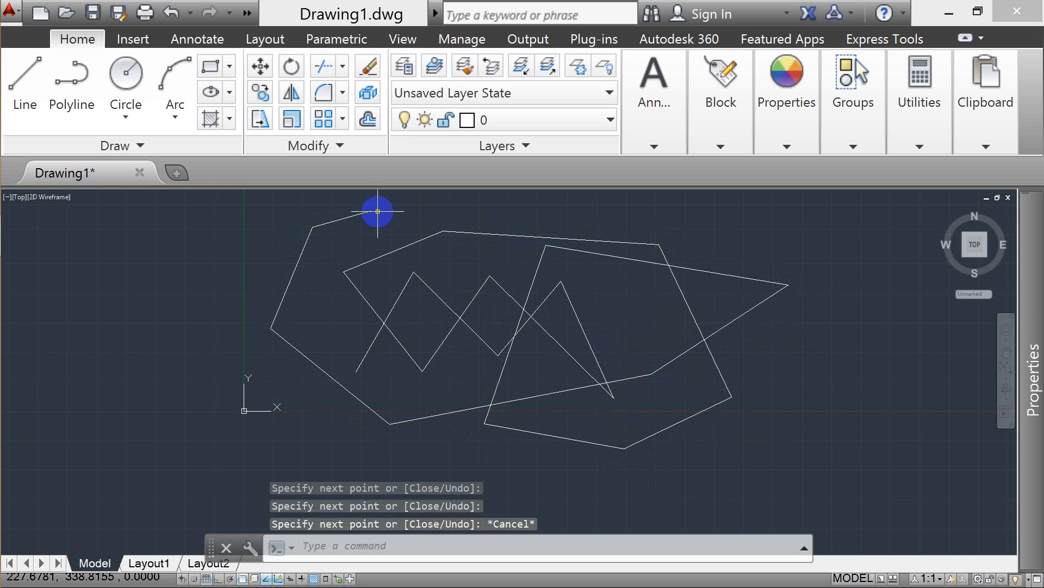
pyautogui.write('pl')
pyautogui.press('Return')
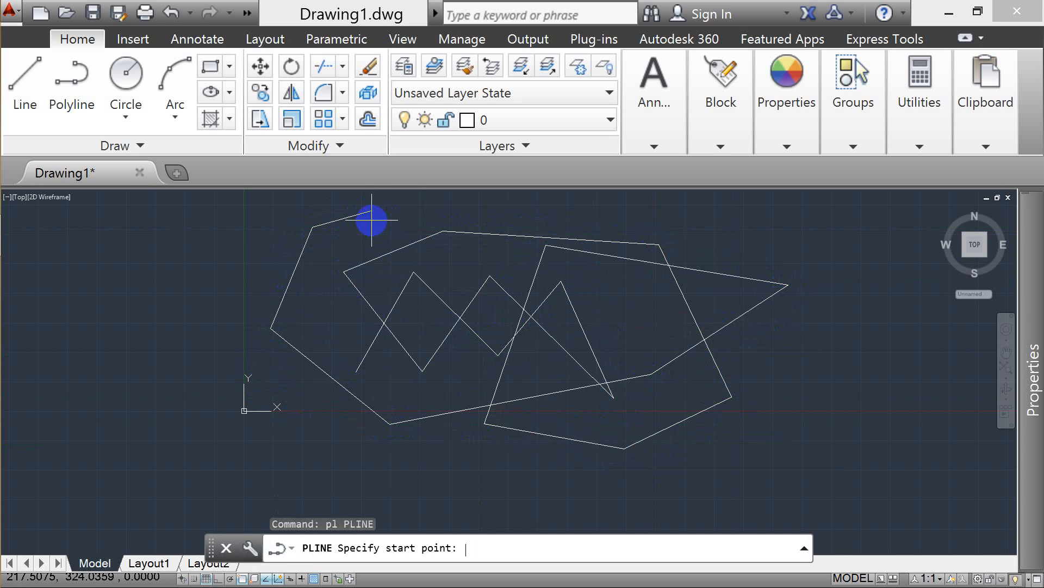
pyautogui.press('Escape')
# Draw a 60-unit line from the chain's last endpoint, sloping down to the right
pyautogui.write('L')
pyautogui.press('Return')
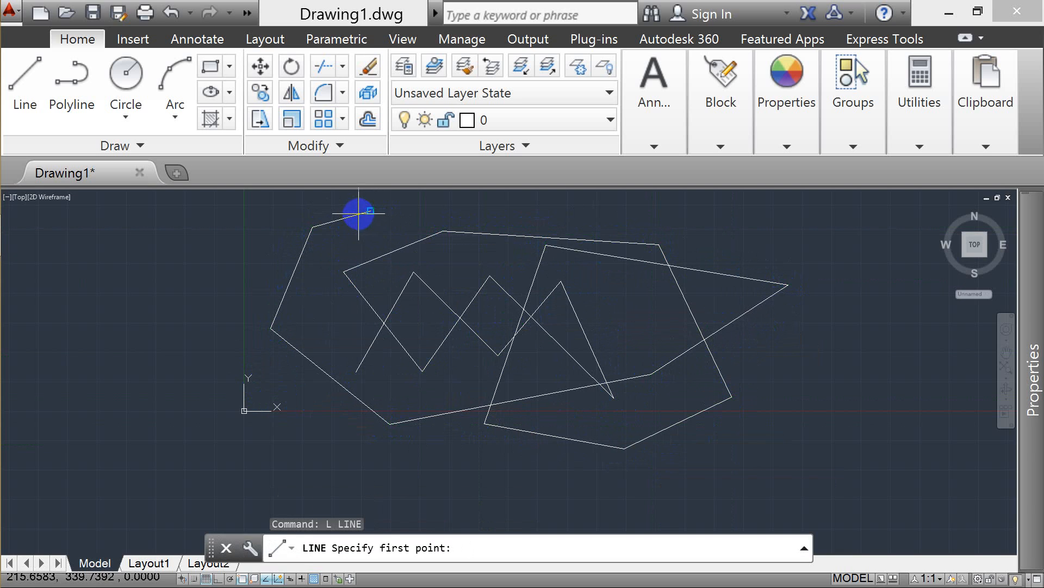
pyautogui.click(372, 214)
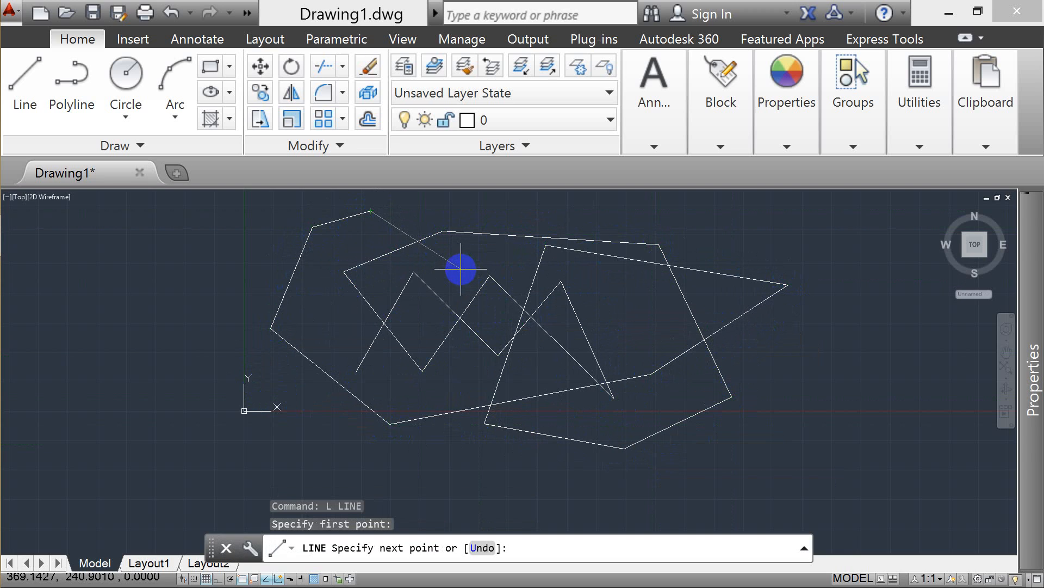
pyautogui.write('60')
pyautogui.press('Return')
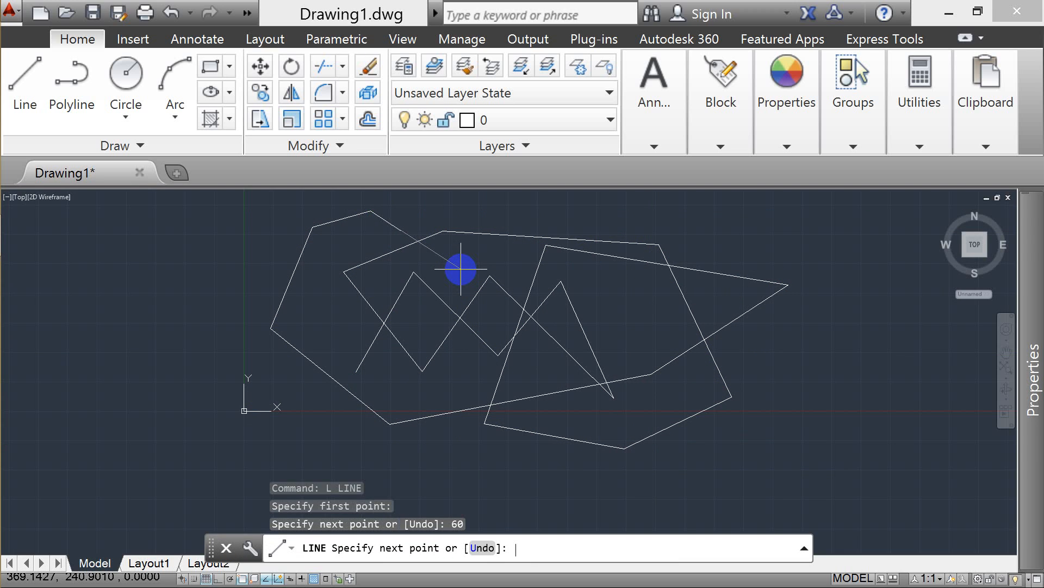
pyautogui.press('Return')
pyautogui.click(379, 218)
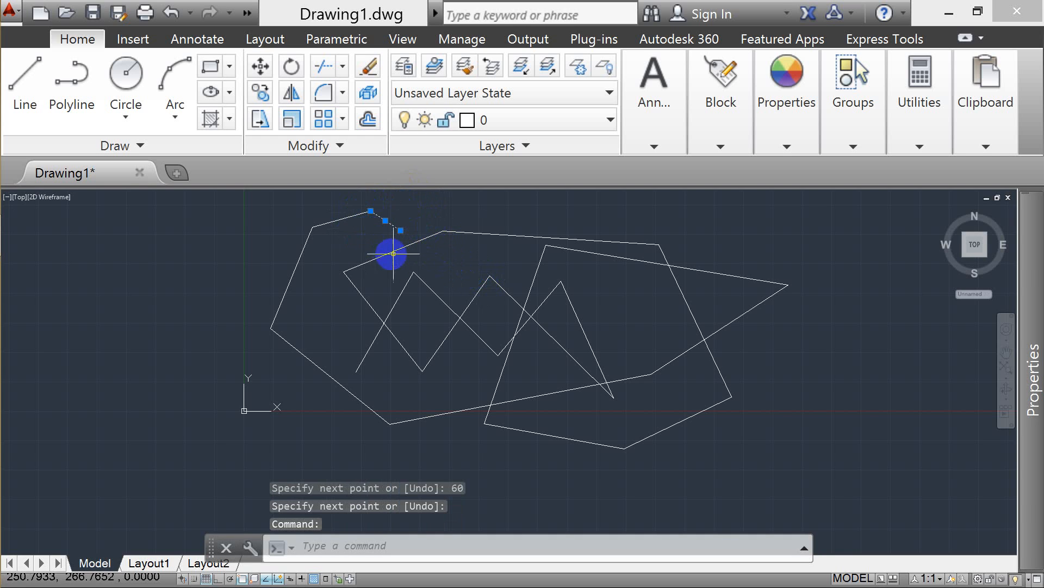
pyautogui.press('Escape')
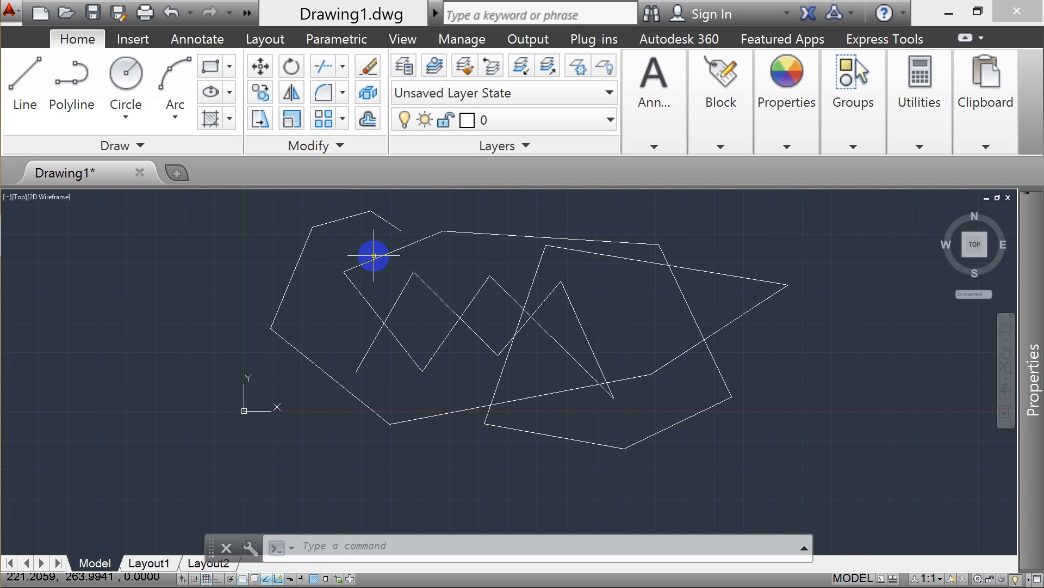
# Open the Drawing Units settings with the UN command, examine the length, angle and insertion scale options, and accept them
pyautogui.write('UN')
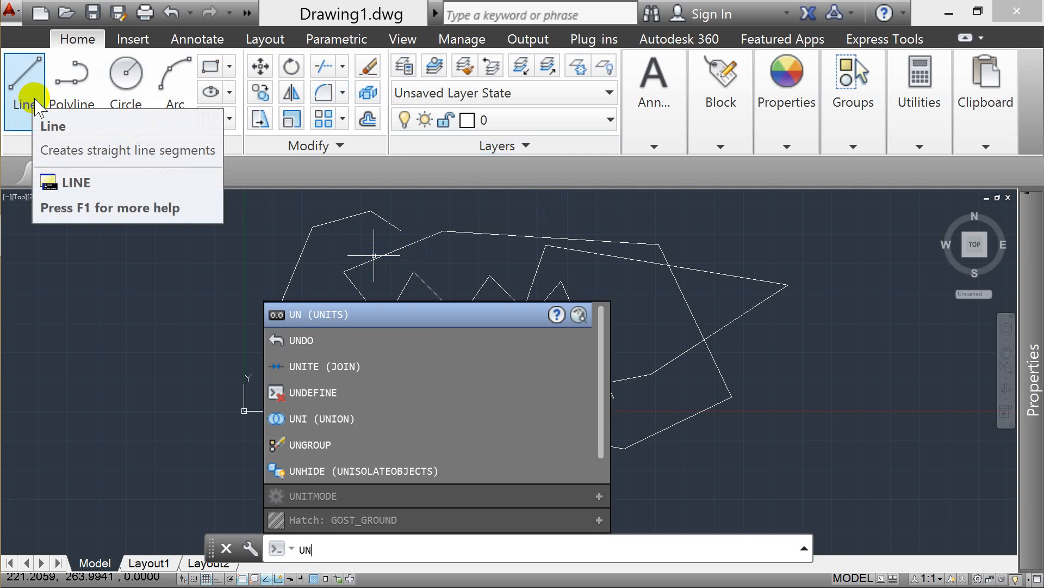
pyautogui.click(470, 234)
pyautogui.click(762, 323)
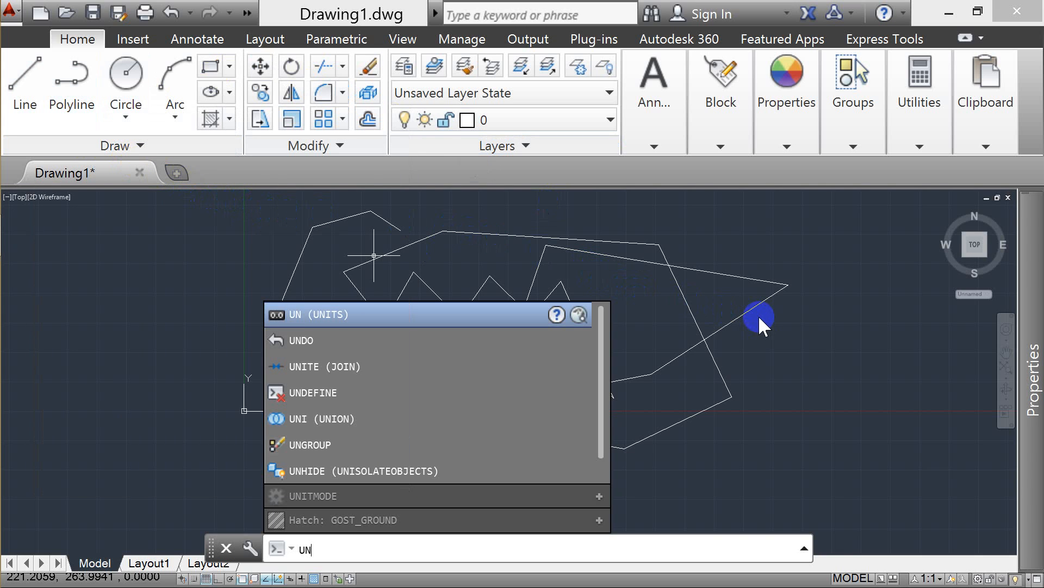
pyautogui.press('Return')
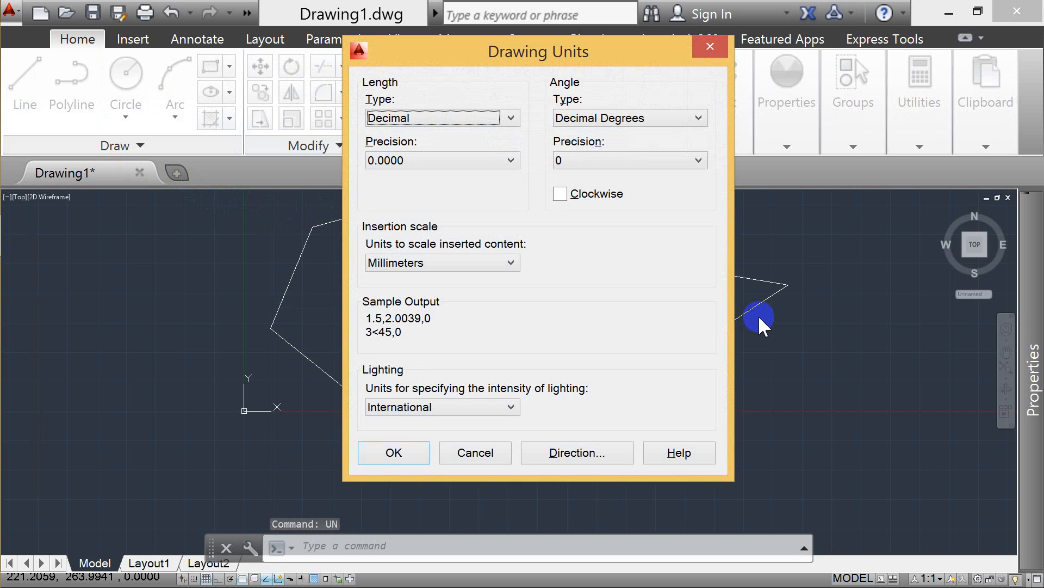
pyautogui.moveTo(601, 58); pyautogui.dragTo(559, 77)
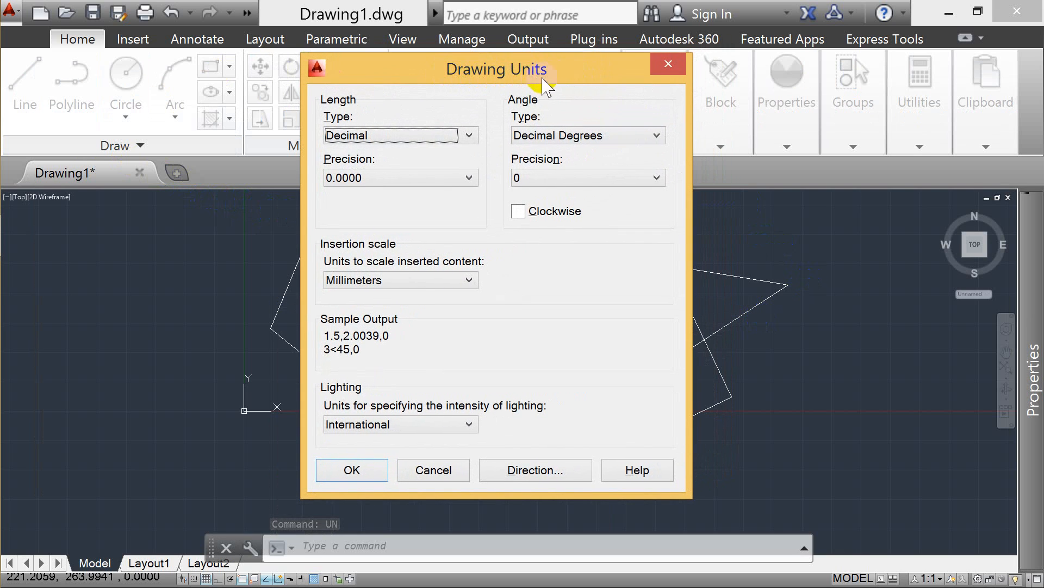
pyautogui.press('Return')
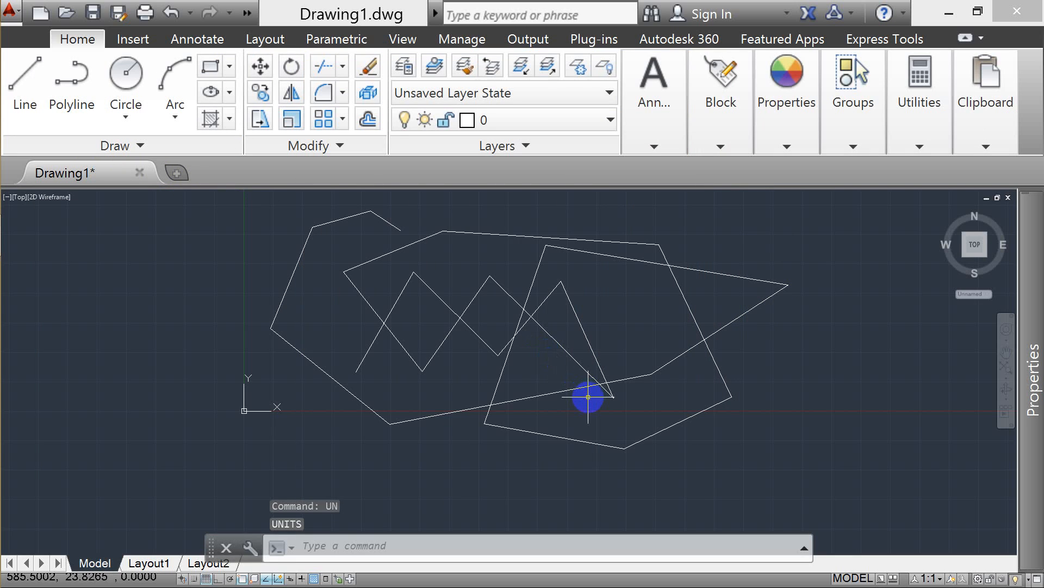
pyautogui.press('Escape')
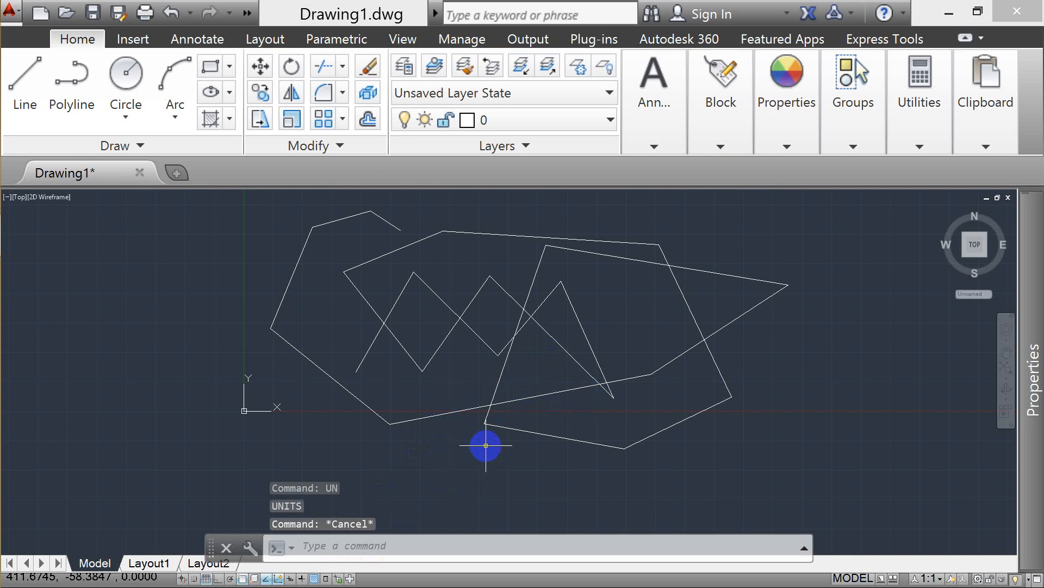
pyautogui.click(333, 547)
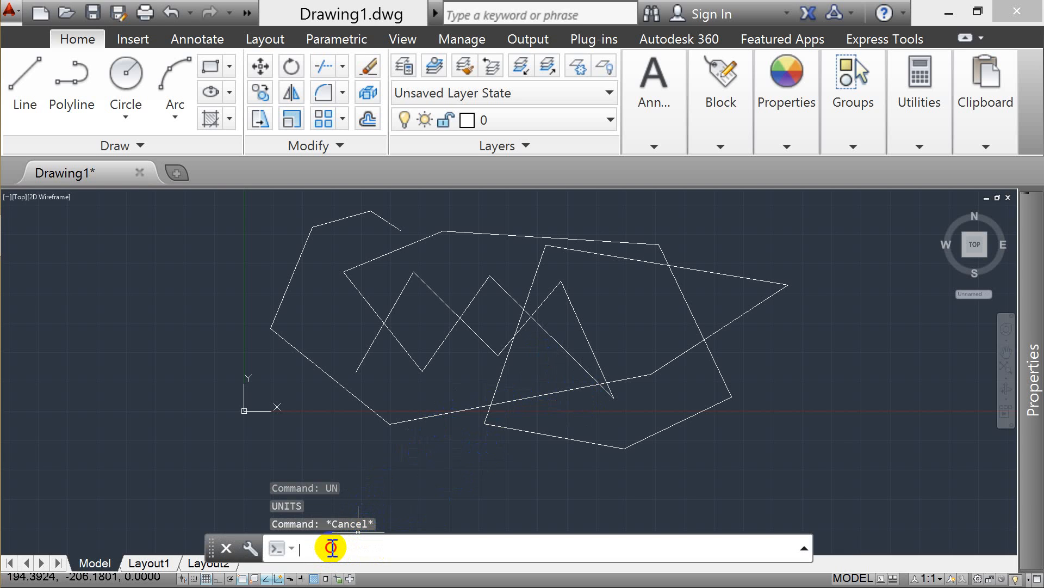
pyautogui.write('un')
pyautogui.press('Escape')
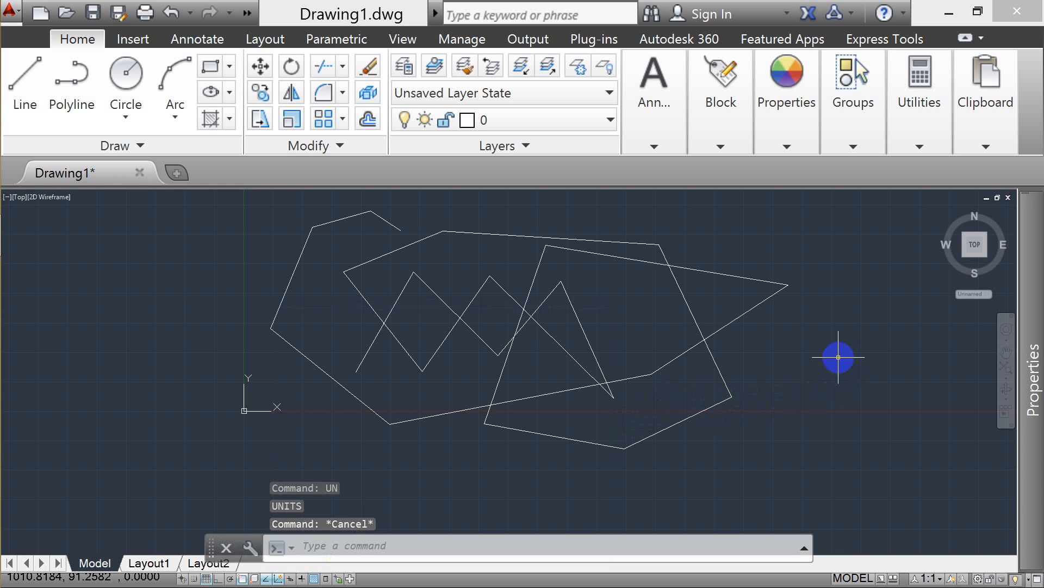
# Reopen the Drawing Units settings with the UN command and cancel them
pyautogui.write('un')
pyautogui.press('Return')
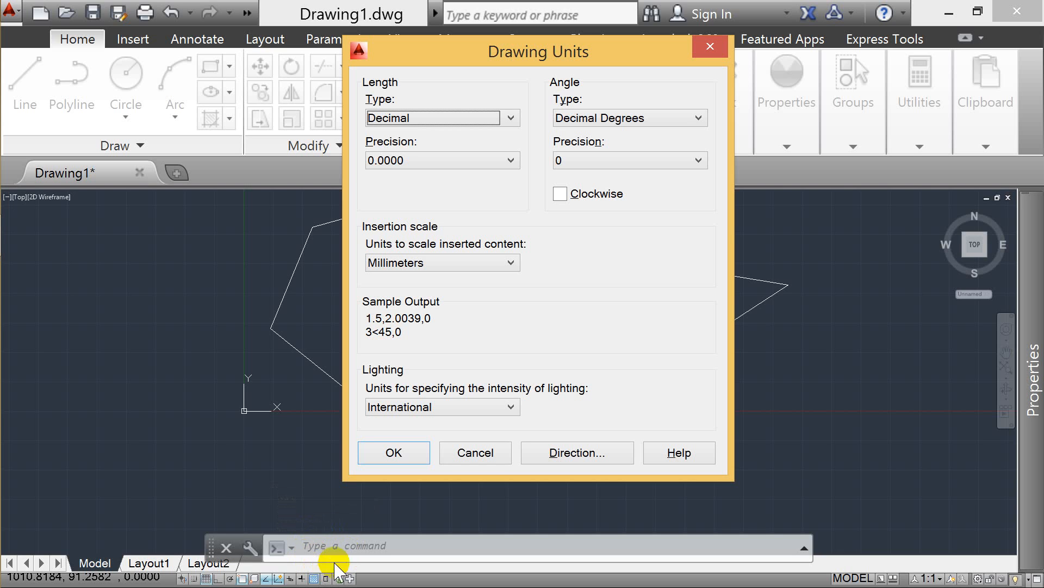
pyautogui.click(326, 540)
pyautogui.press('Escape')
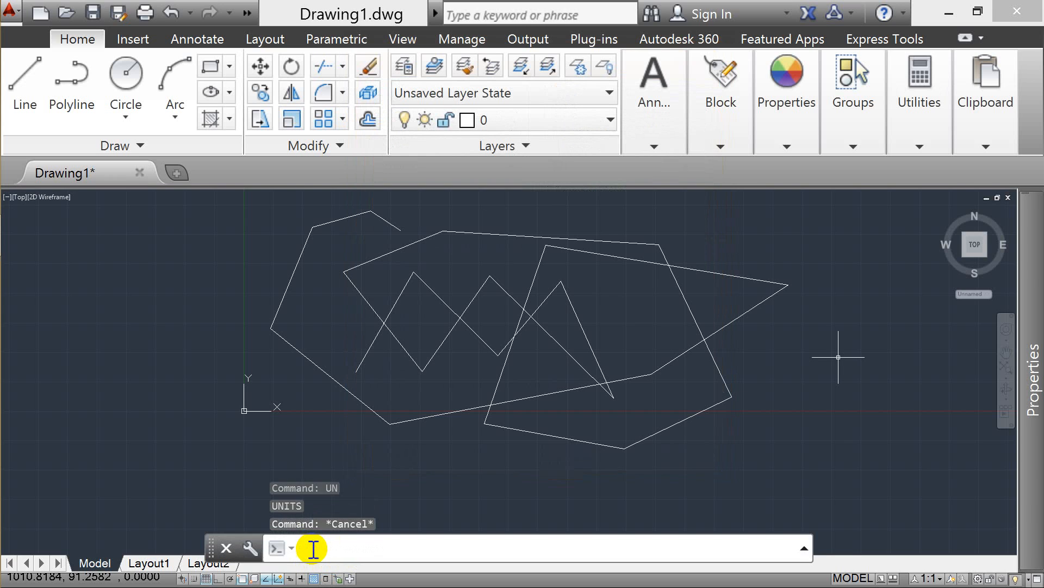
pyautogui.press('Escape')
pyautogui.press('Escape')
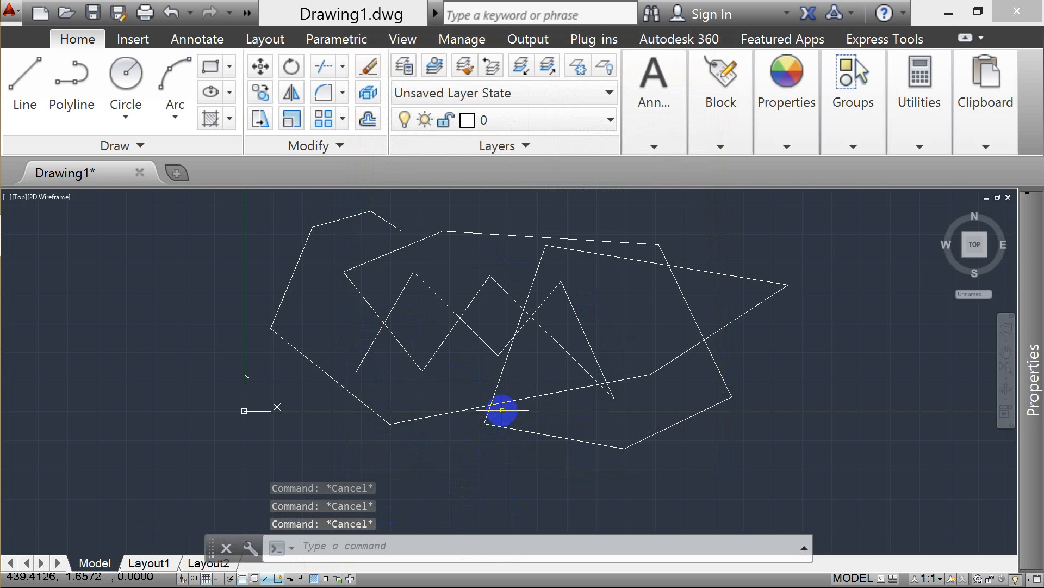
# List the properties of the long steep line crossing the zigzag with the LI command, examine its length, and close the listing
pyautogui.click(499, 380)
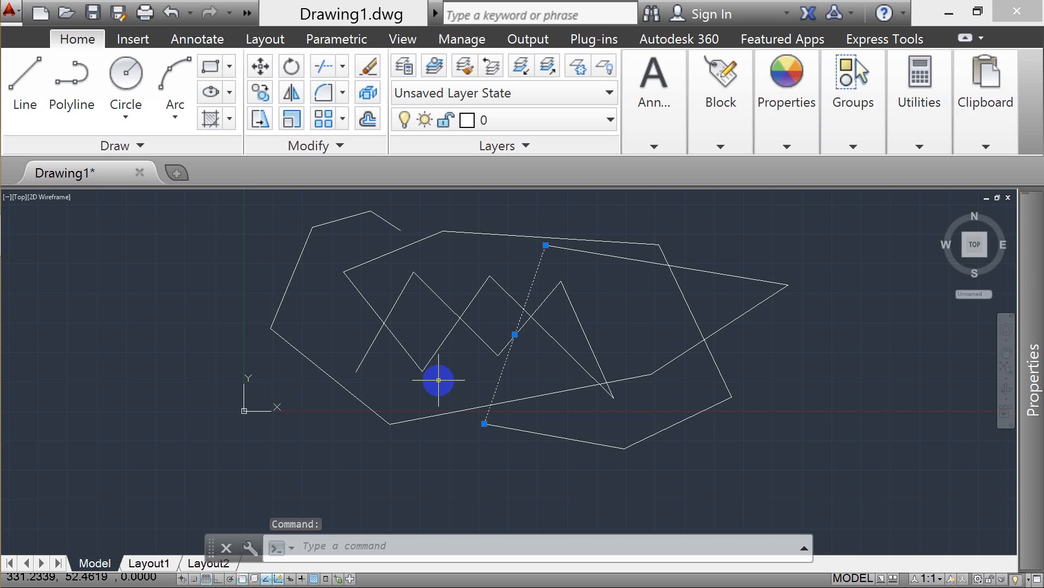
pyautogui.write('1i')
pyautogui.press('Return')
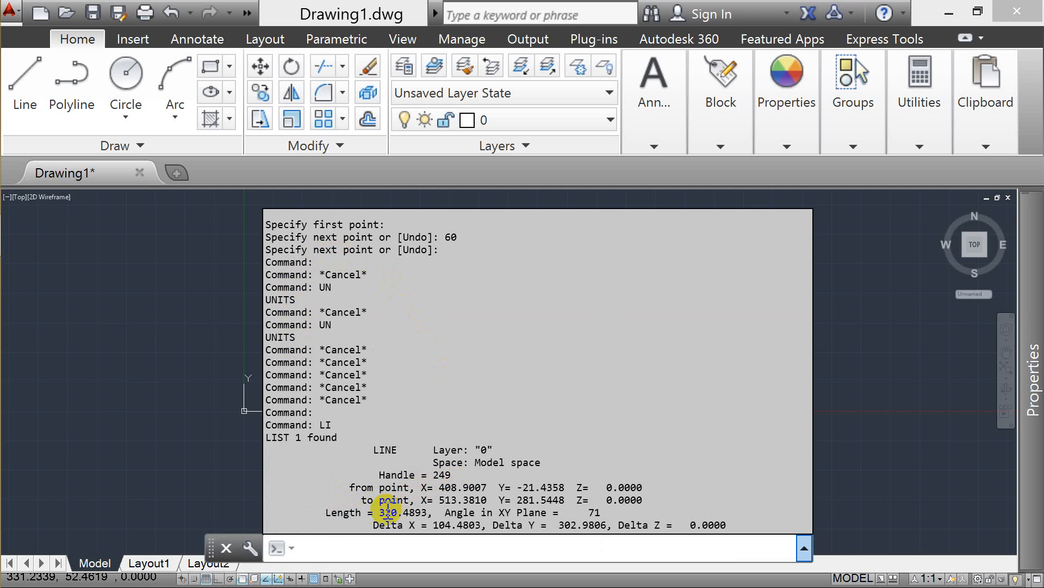
pyautogui.moveTo(380, 512); pyautogui.dragTo(400, 511)
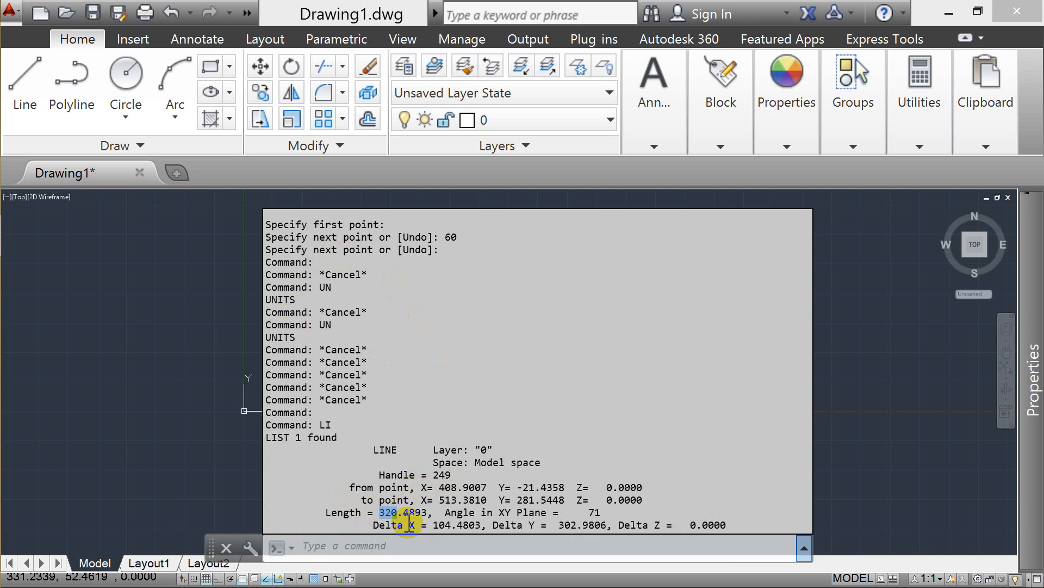
pyautogui.press('F2')
pyautogui.press('Escape')
# In the Drawing Units settings (UN), switch the insertion scale to Centimeters, return it to Millimeters, and accept
pyautogui.write('un')
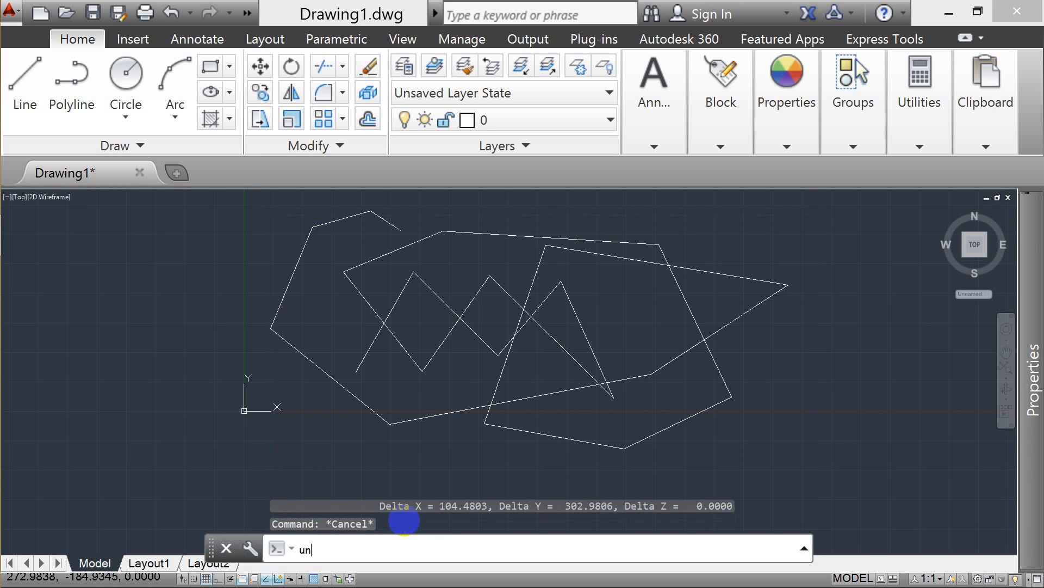
pyautogui.press('Return')
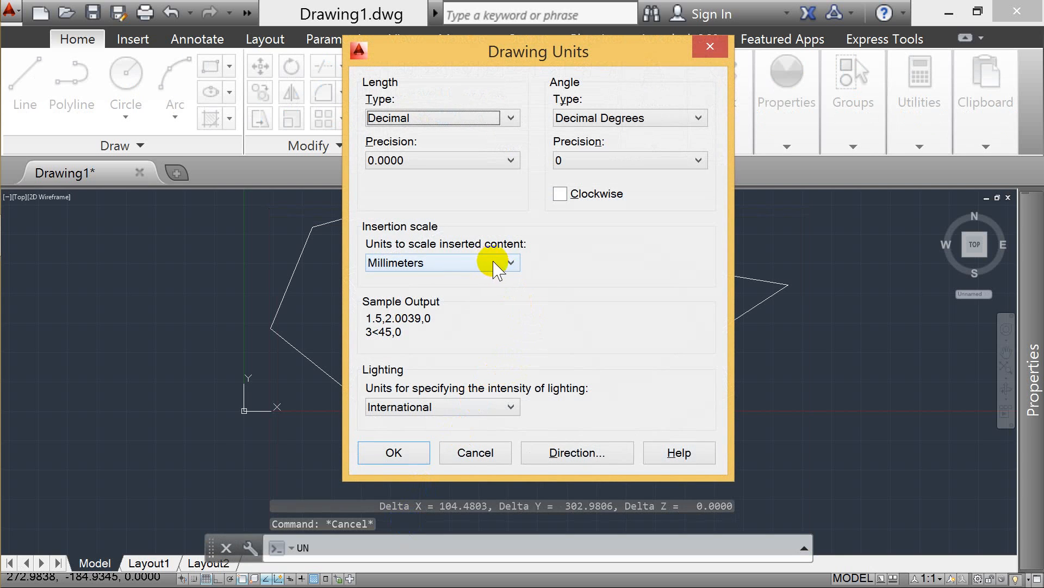
pyautogui.click(417, 267)
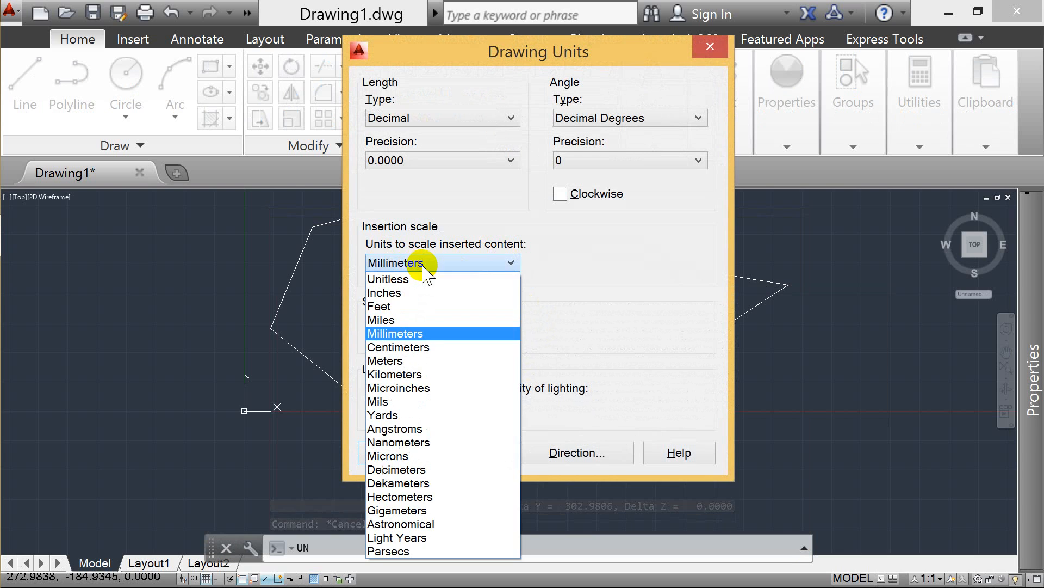
pyautogui.click(425, 350)
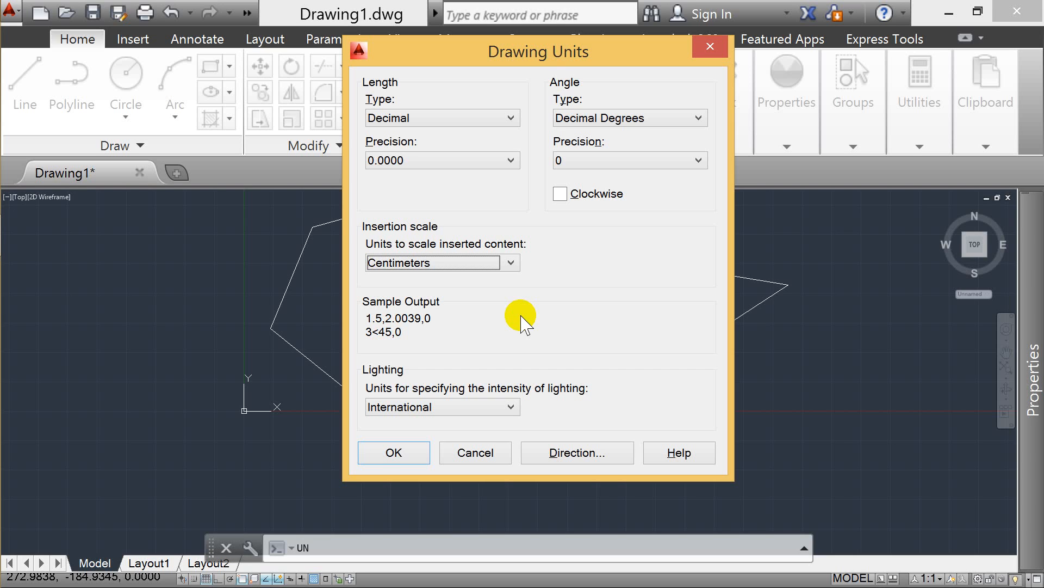
pyautogui.click(466, 262)
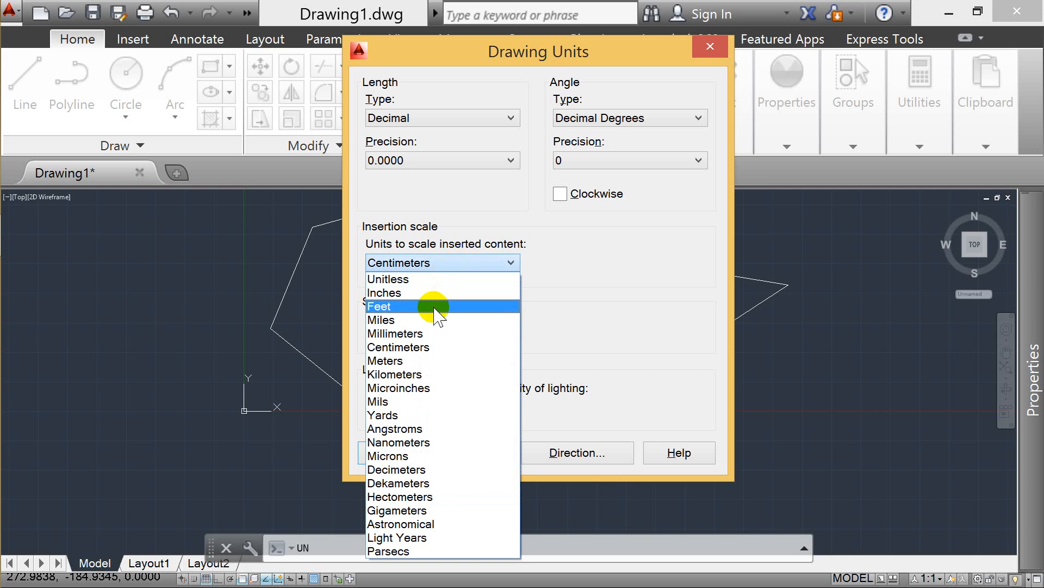
pyautogui.click(423, 333)
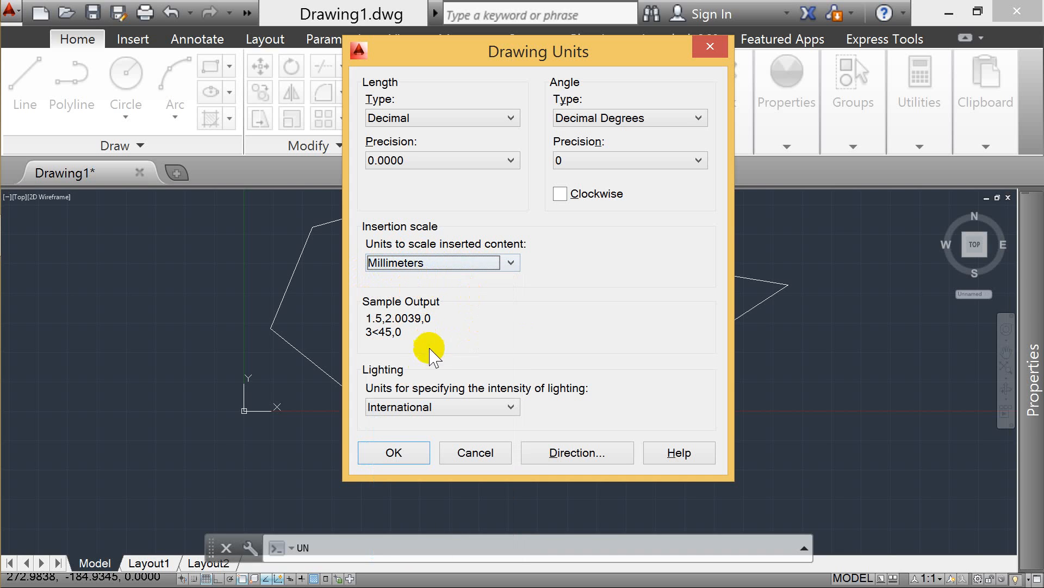
pyautogui.click(394, 454)
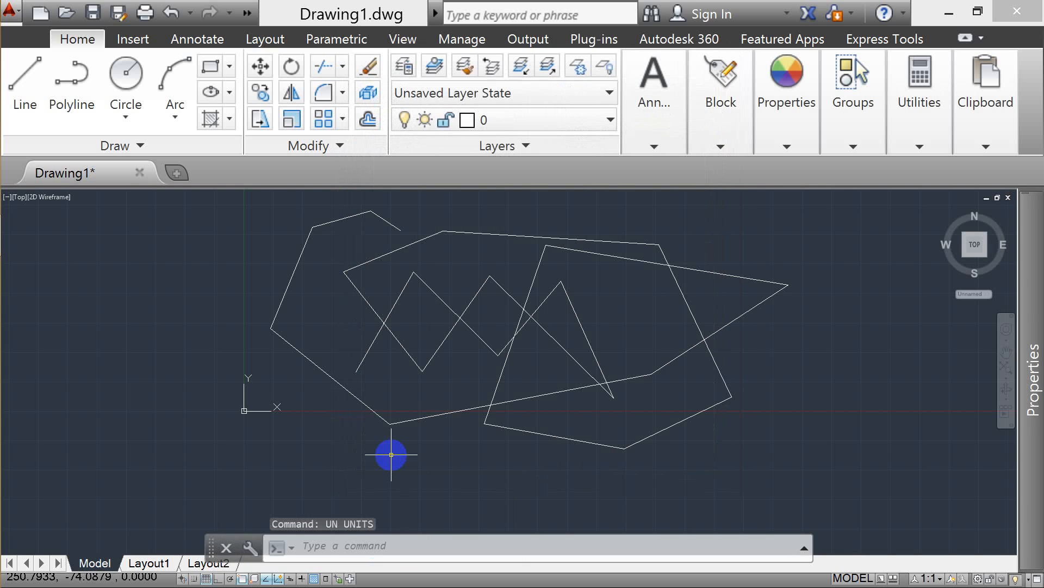
# Erase all the connected line segments from the drawing
pyautogui.click(424, 418)
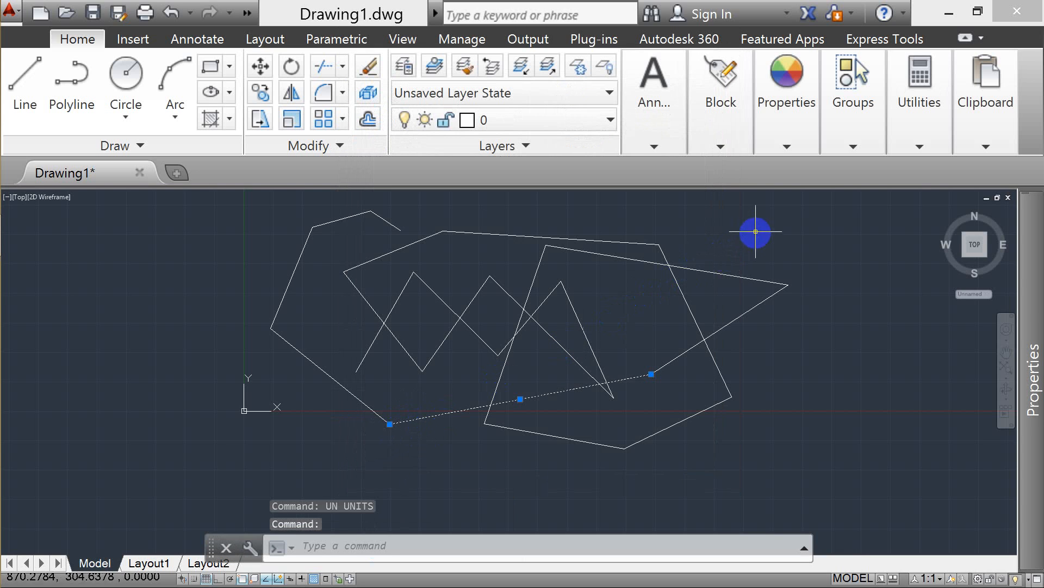
pyautogui.press('Escape')
pyautogui.click(782, 214)
pyautogui.click(283, 455)
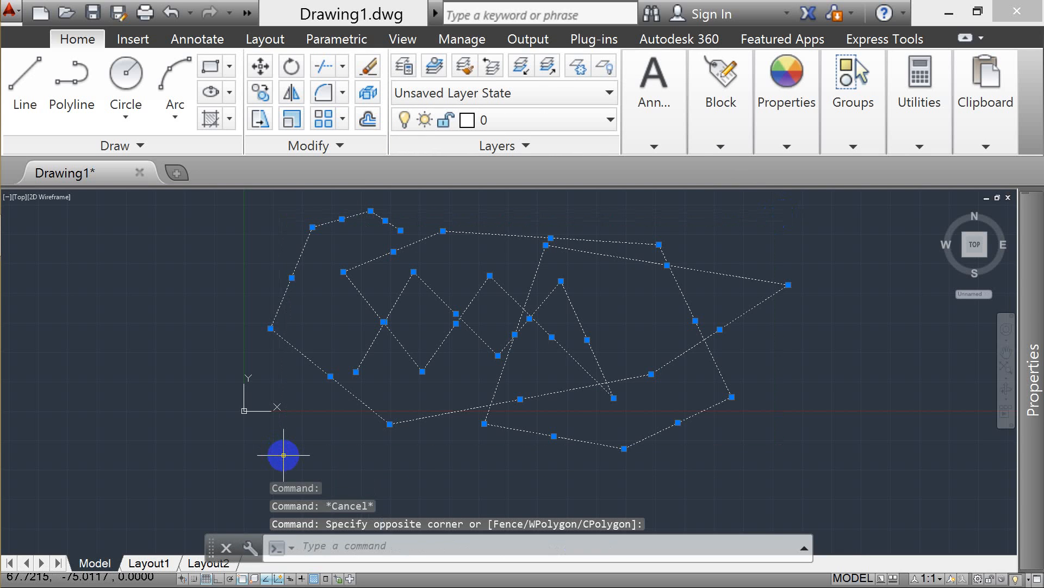
pyautogui.press('Delete')
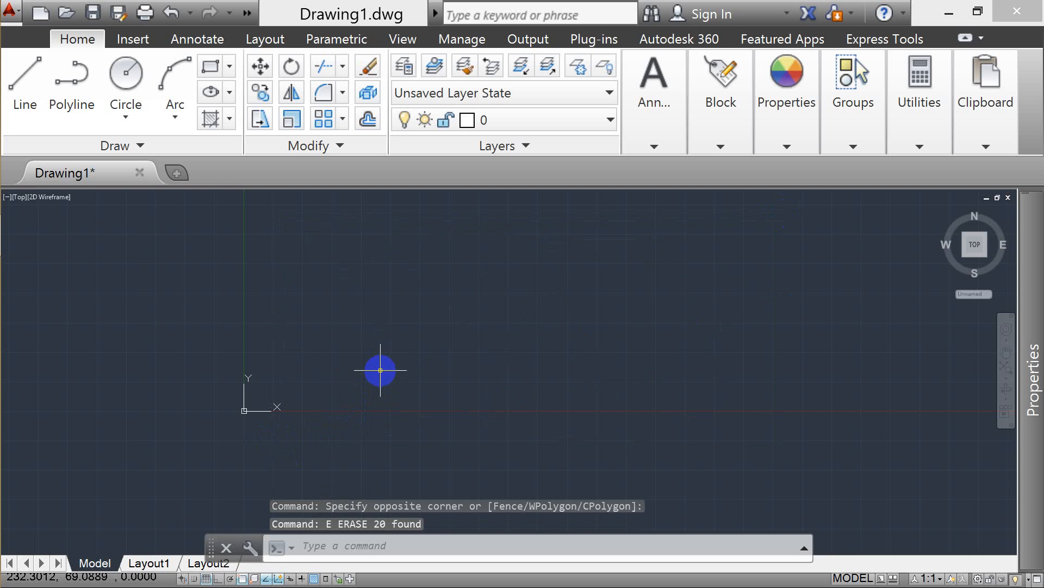
pyautogui.write('pl')
pyautogui.press('Return')
pyautogui.click(370, 376)
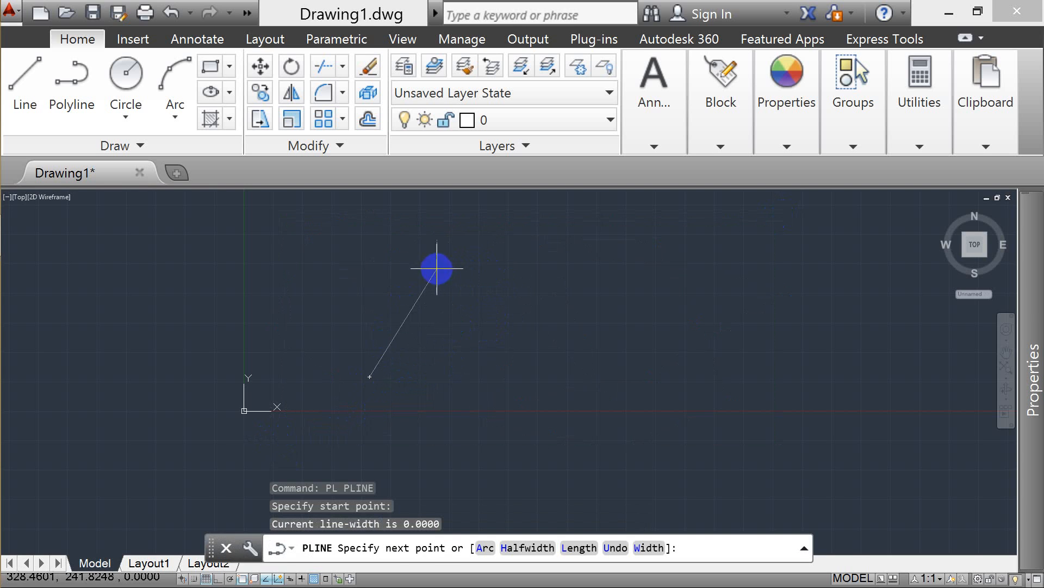
pyautogui.press('Escape')
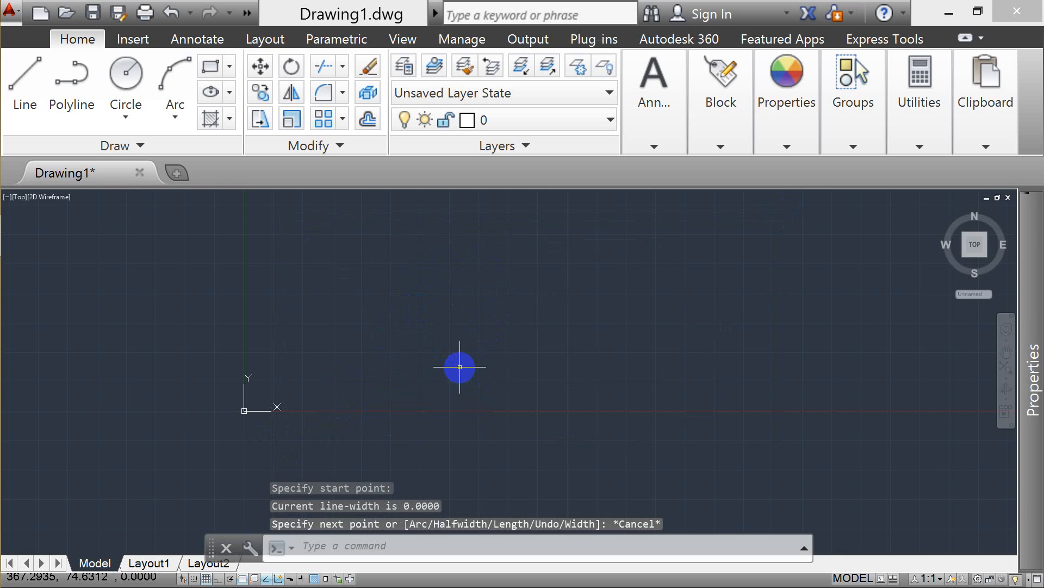
pyautogui.write('pl')
pyautogui.press('Escape')
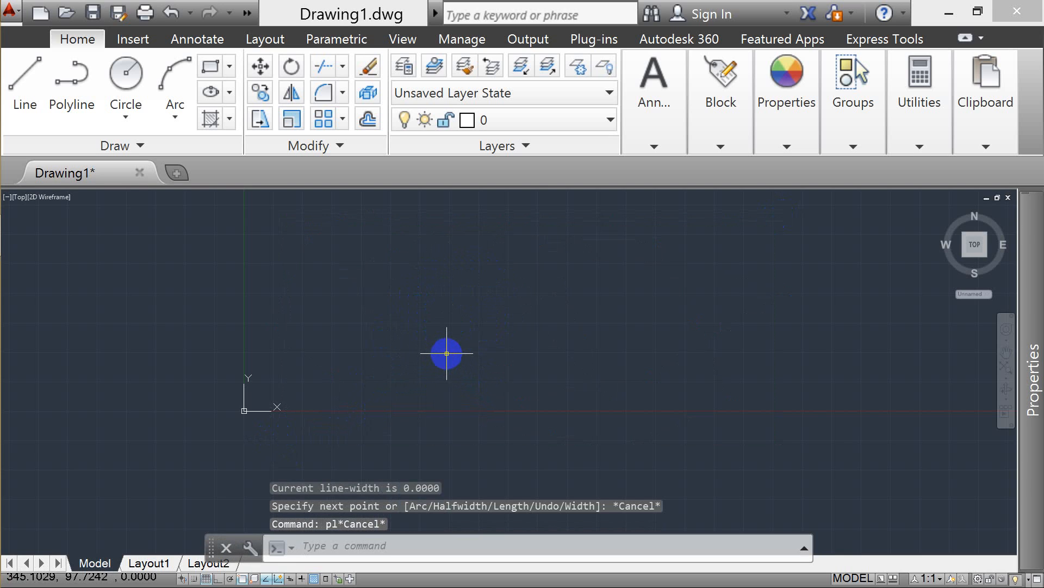
# Draw a single 600-unit line starting above and to the right of the origin and sloping down to the right
pyautogui.write('L')
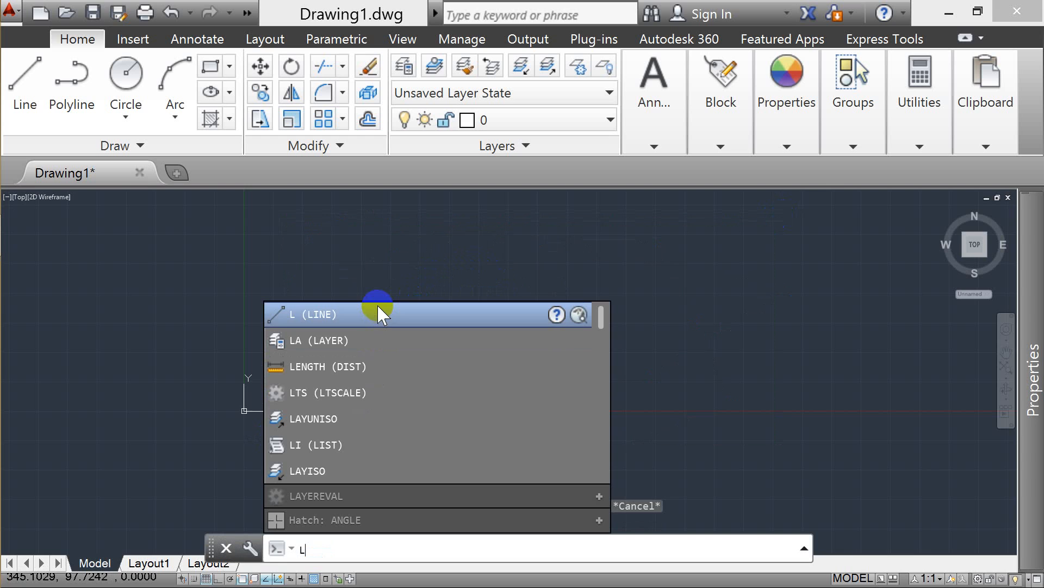
pyautogui.click(377, 314)
pyautogui.click(335, 356)
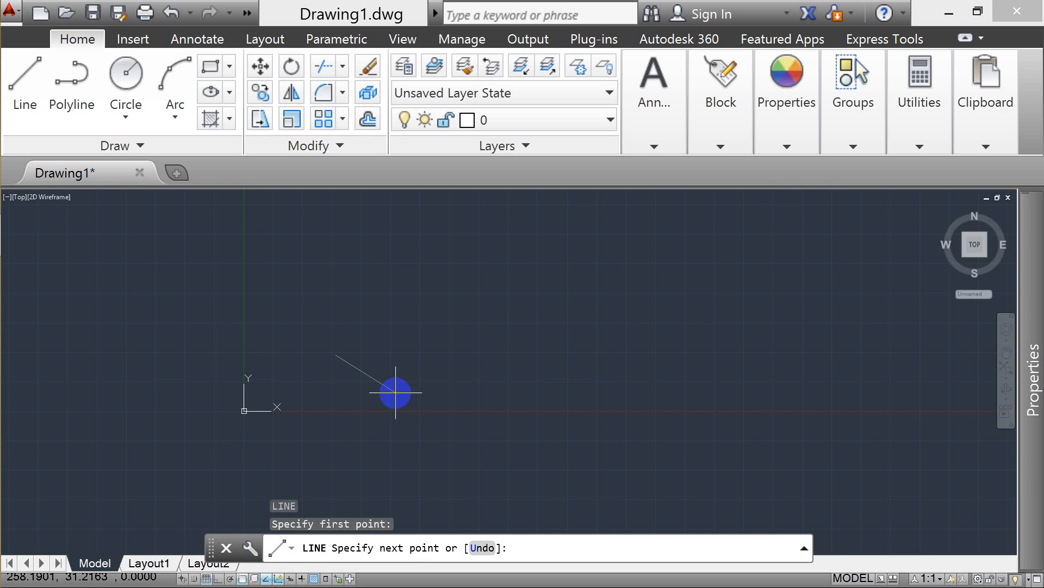
pyautogui.write('600')
pyautogui.press('Return')
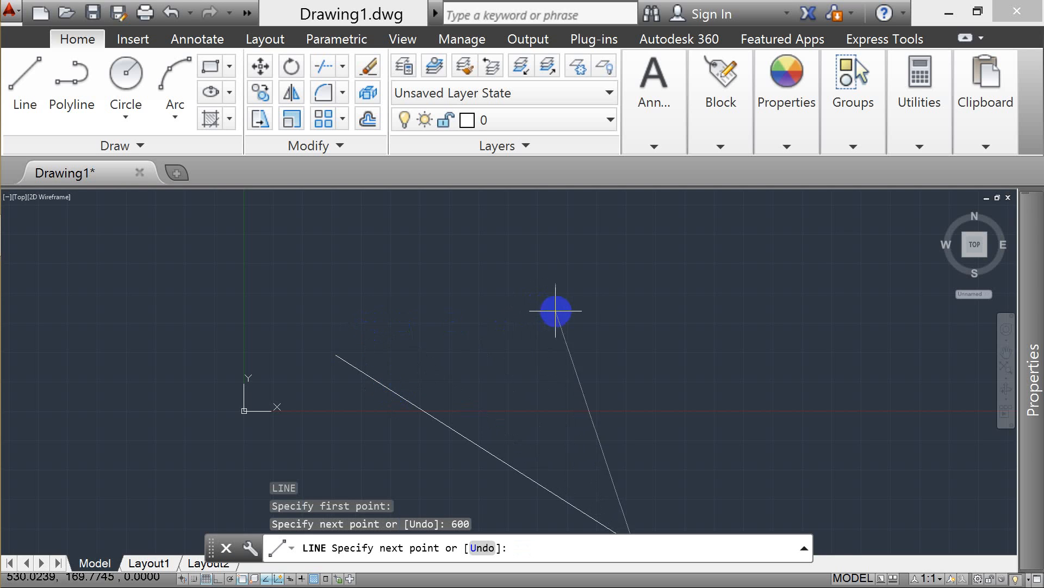
pyautogui.press('Return')
pyautogui.scroll(-2, 599, 295)
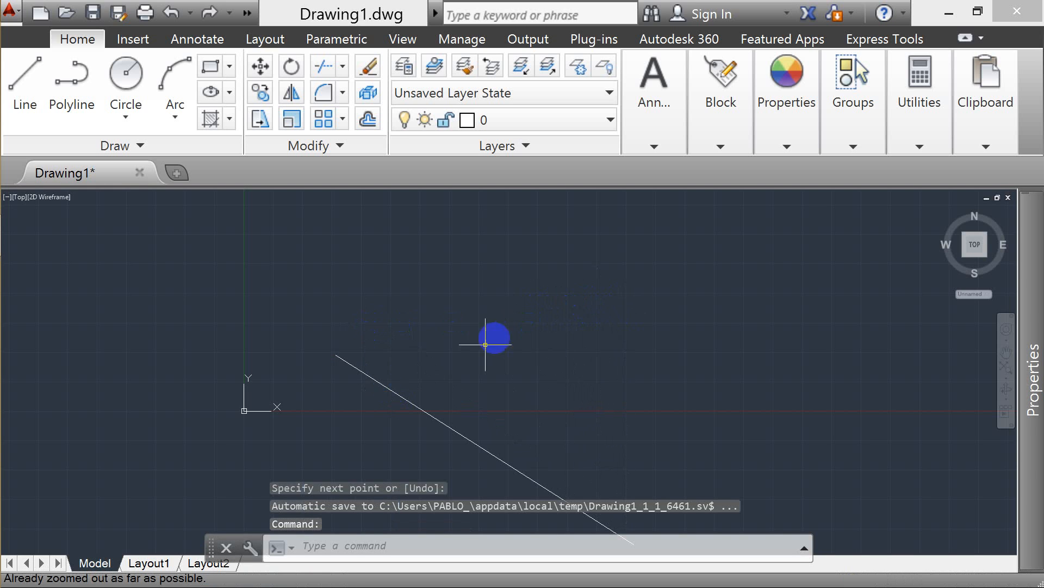
pyautogui.scroll(2, 511, 400)
pyautogui.scroll(-4, 512, 400)
pyautogui.scroll(5, 512, 400)
pyautogui.scroll(-3, 512, 392)
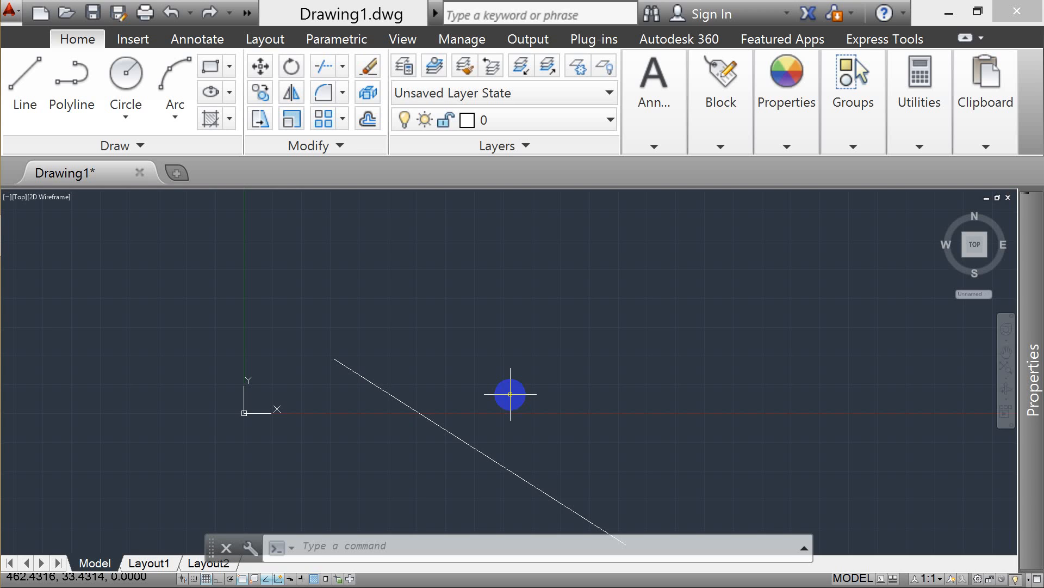
pyautogui.press('Escape')
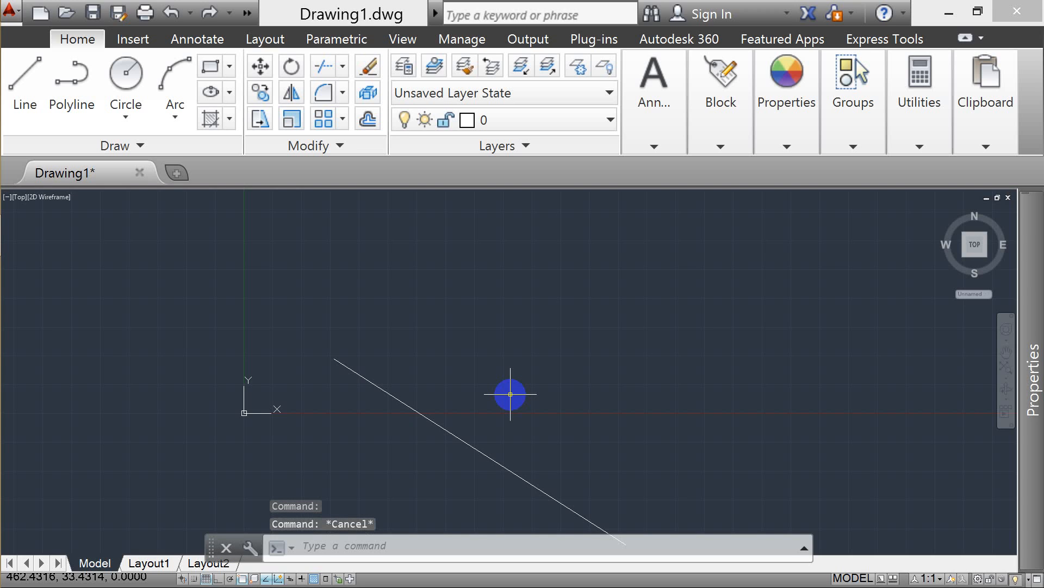
# Draw a short 90-unit line above the long diagonal line, rising slightly to the right
pyautogui.write('L')
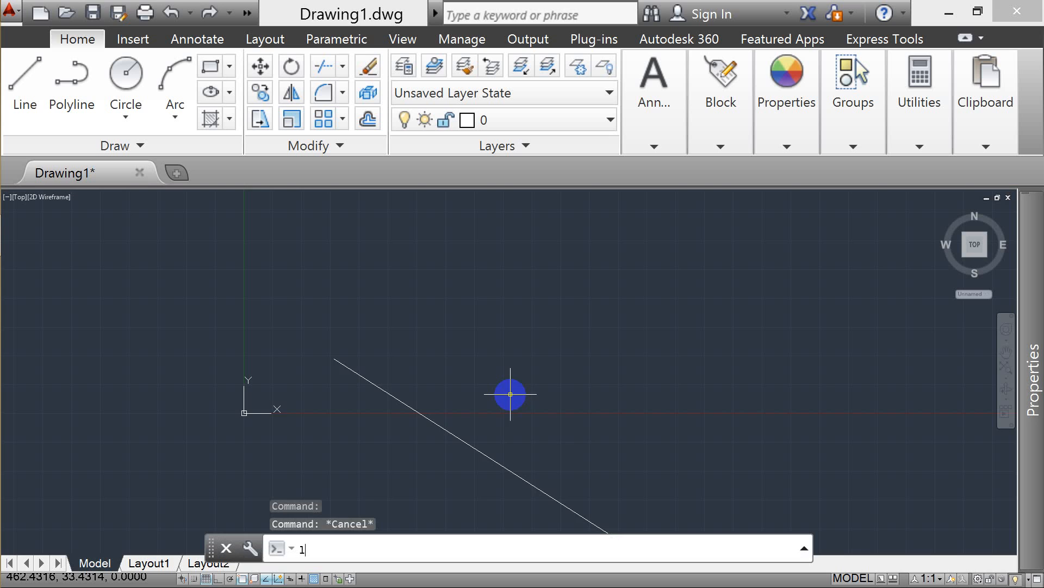
pyautogui.click(510, 315)
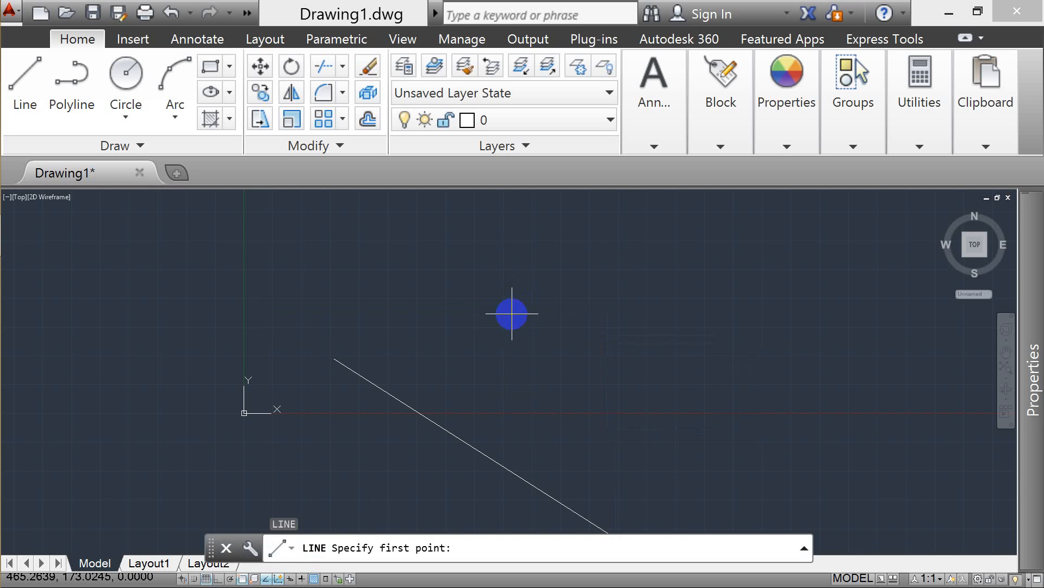
pyautogui.click(466, 321)
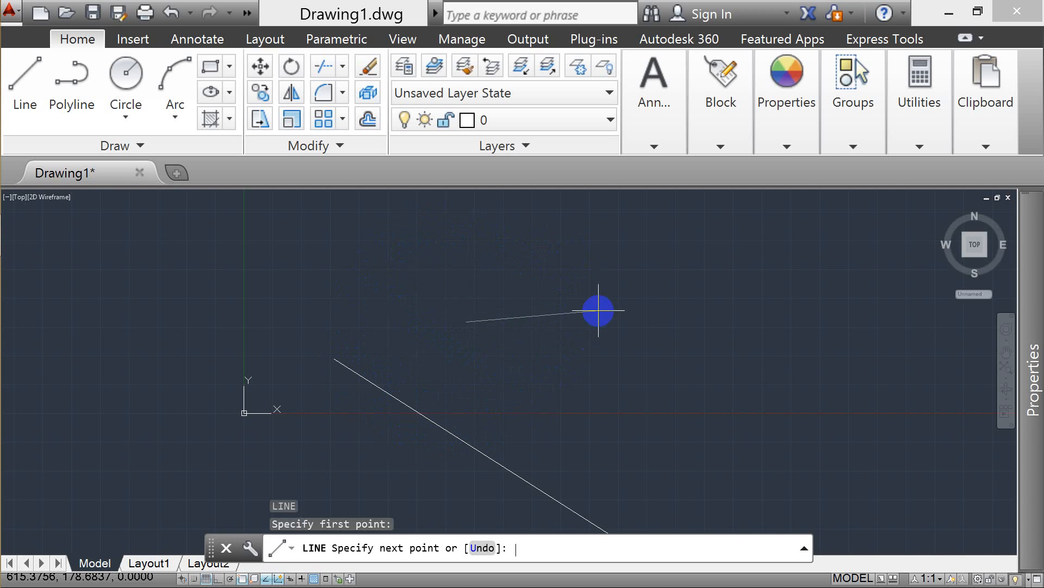
pyautogui.write('90')
pyautogui.press('Return')
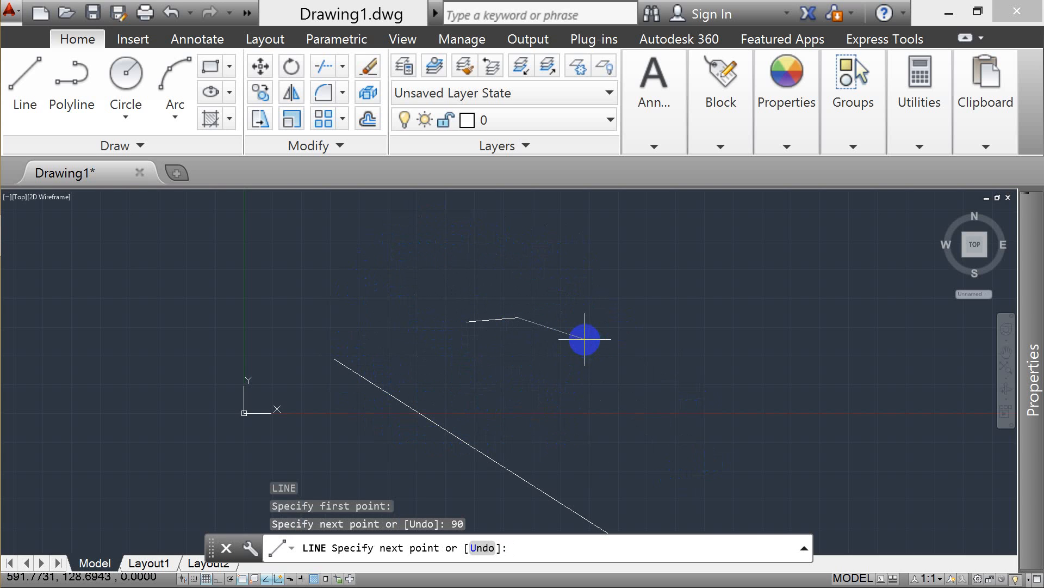
pyautogui.press('Return')
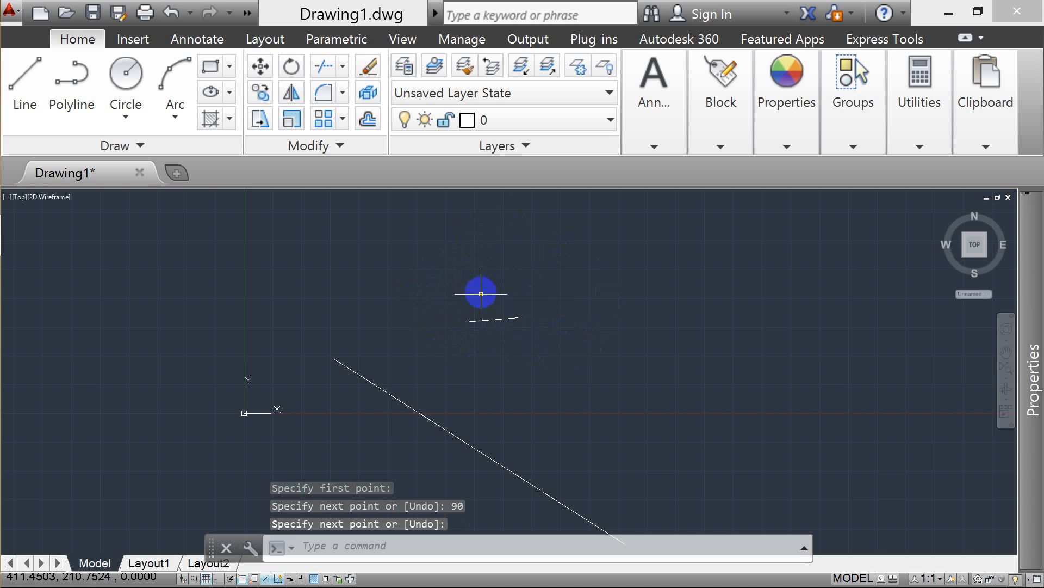
pyautogui.click(495, 317)
pyautogui.click(480, 345)
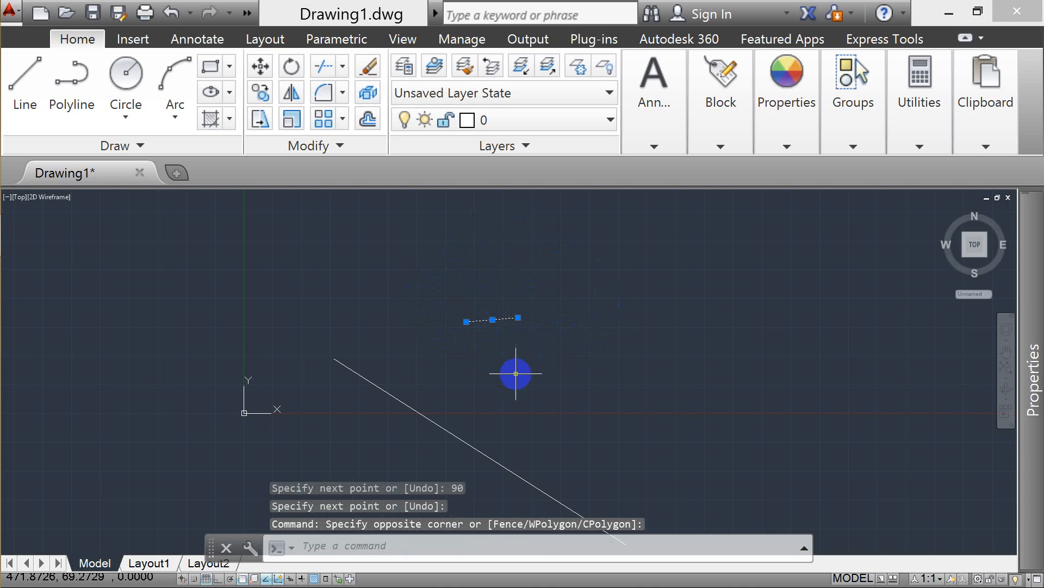
pyautogui.write('li')
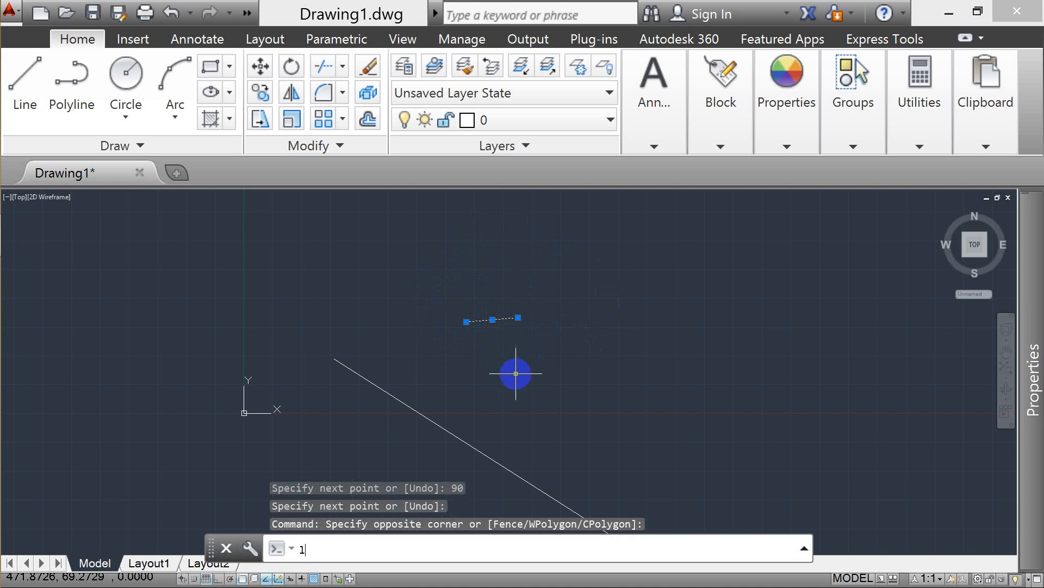
pyautogui.click(514, 372)
pyautogui.press('Escape')
# List the short upper line's properties with the LI command, check its length, and close the listing
pyautogui.click(563, 299)
pyautogui.click(471, 351)
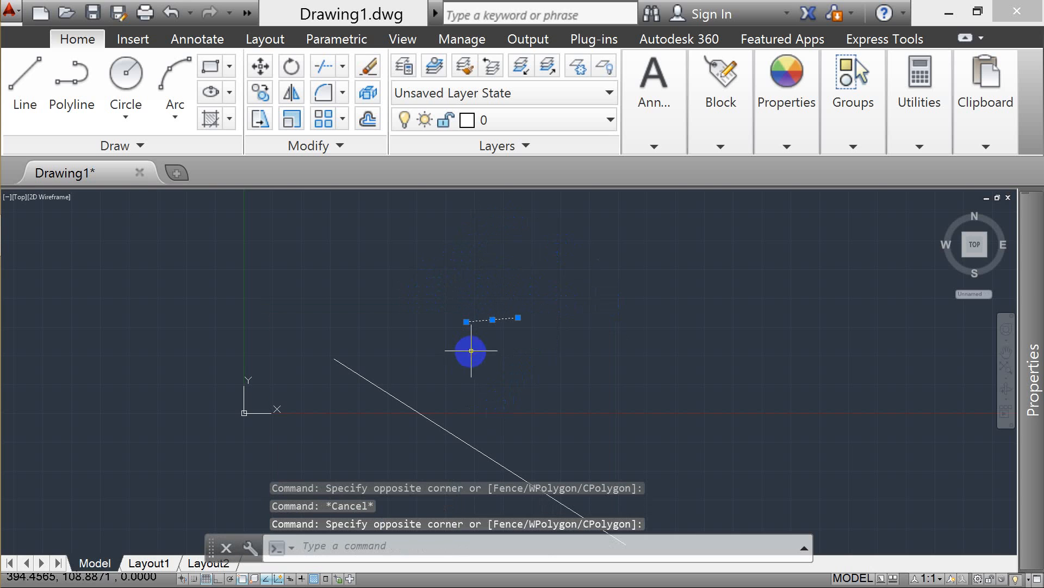
pyautogui.write('LI')
pyautogui.press('Return')
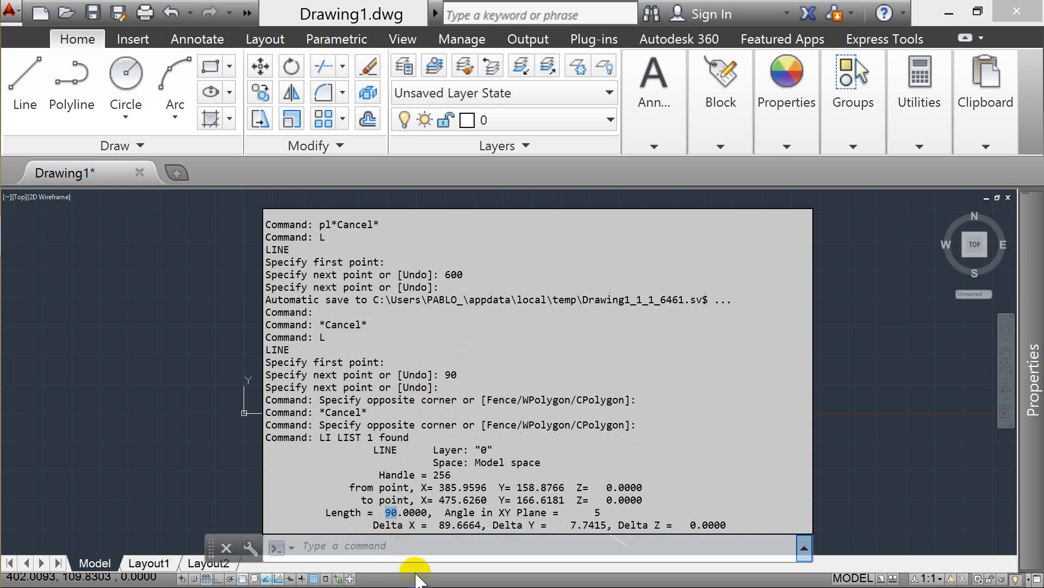
pyautogui.press('Escape')
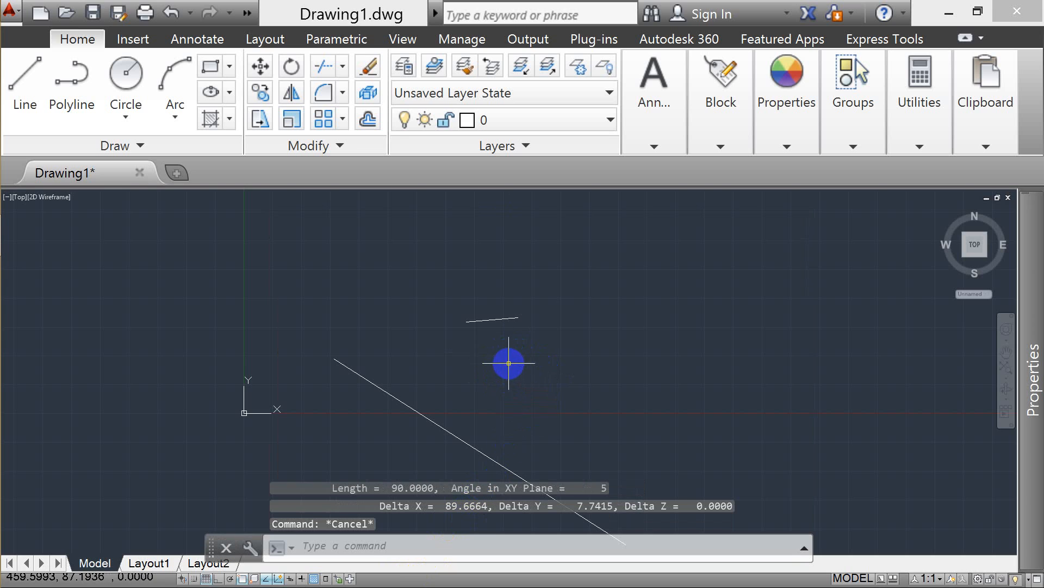
# Measure the distance between the two endpoints of the short upper line with the DI command
pyautogui.write('di')
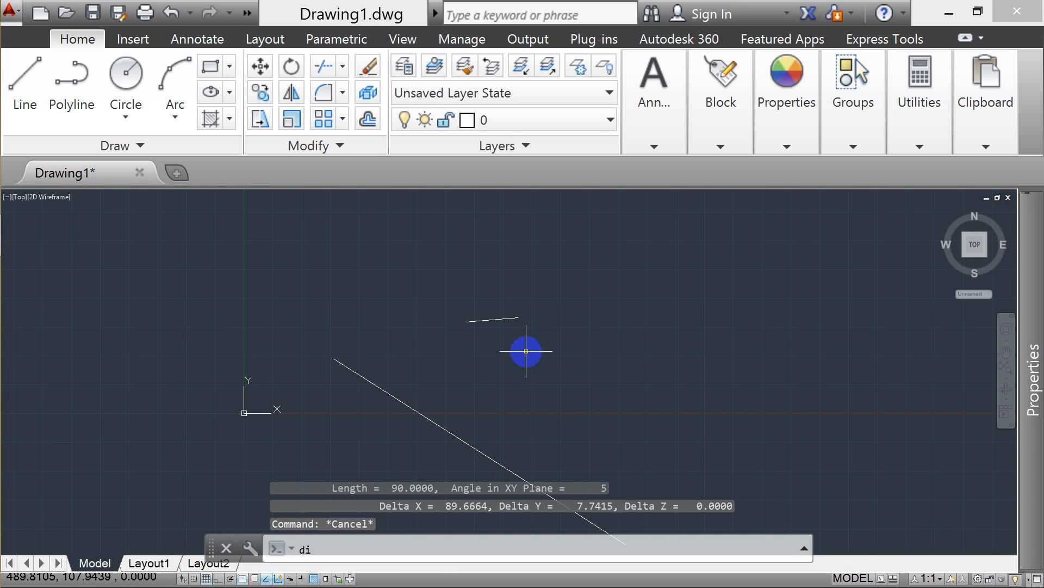
pyautogui.press('Return')
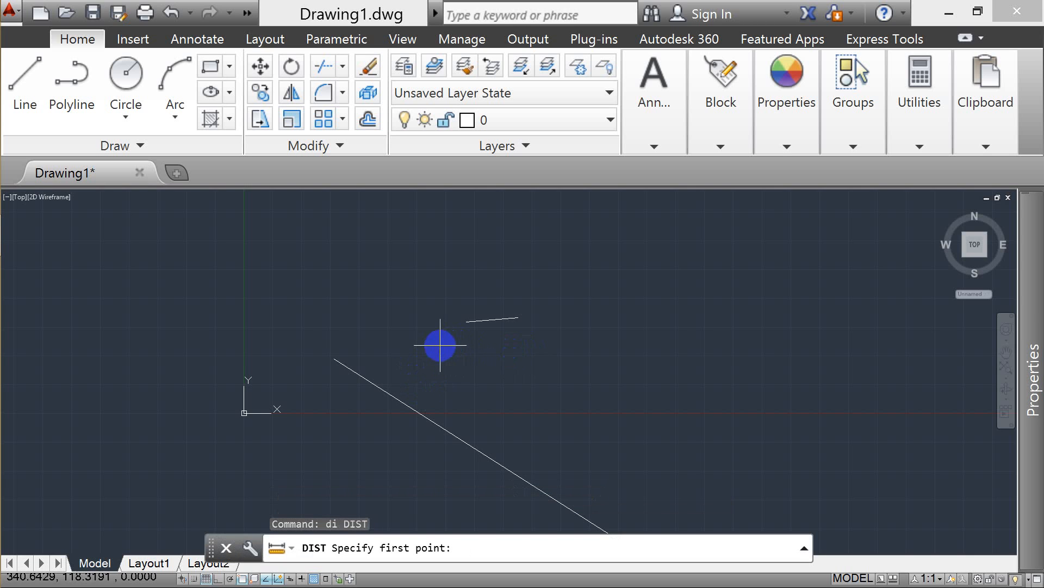
pyautogui.click(466, 322)
pyautogui.click(517, 319)
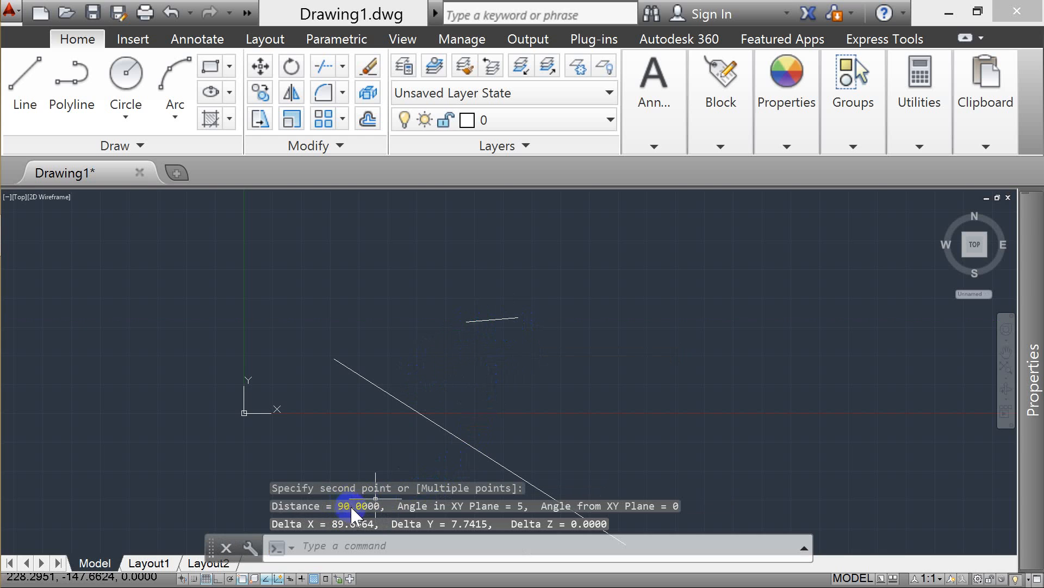
# Erase both the long diagonal line and the short upper line together using the E command
pyautogui.click(444, 453)
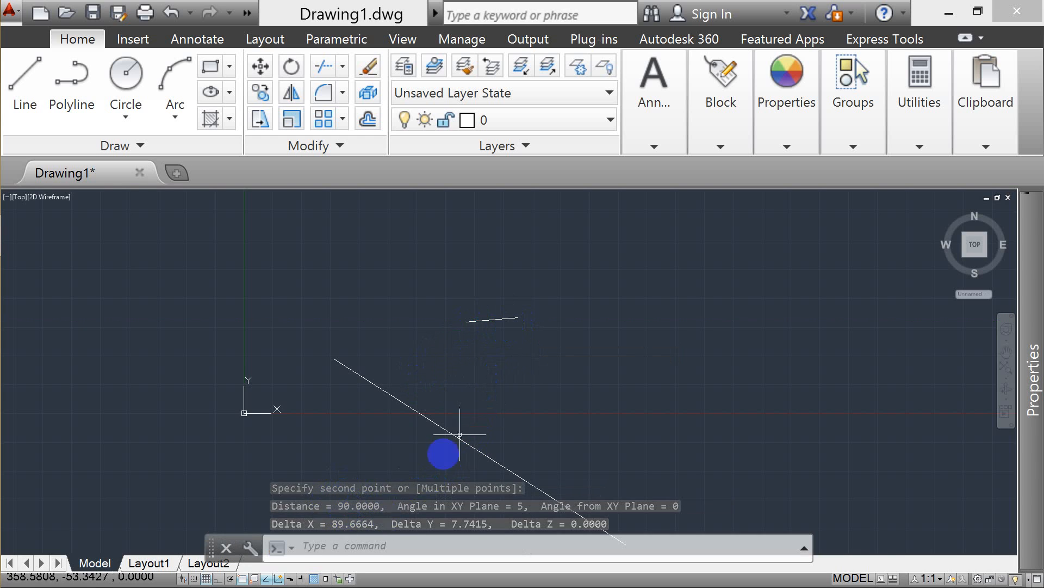
pyautogui.press('Escape')
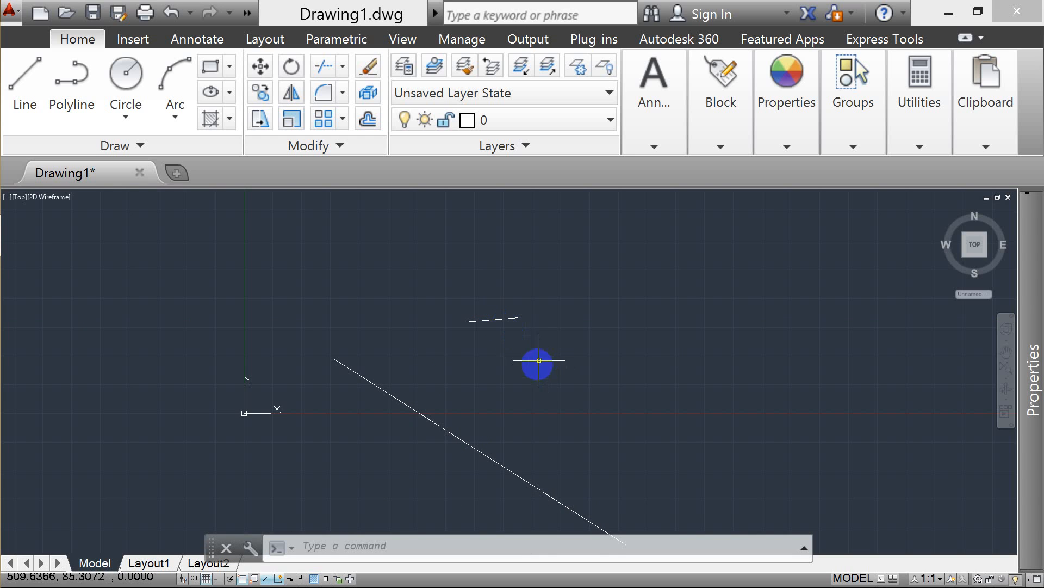
pyautogui.press('Escape')
pyautogui.press('Escape')
pyautogui.click(571, 297)
pyautogui.click(422, 448)
pyautogui.write('e')
pyautogui.press('Return')
pyautogui.press('Escape')
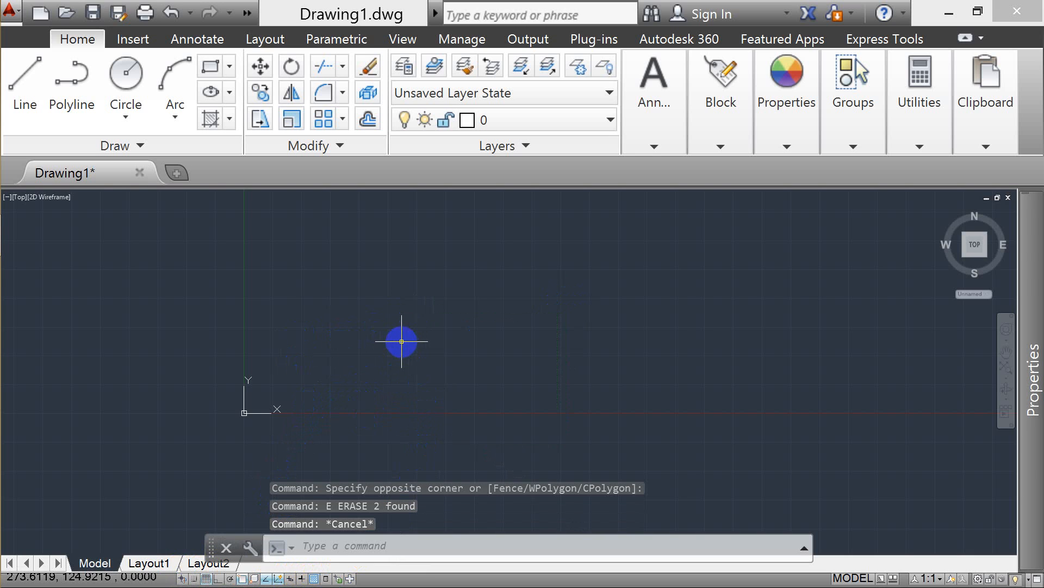
# Try out a line with Ortho mode on, turn Ortho off to compare free angles, and cancel the line
pyautogui.click(218, 578)
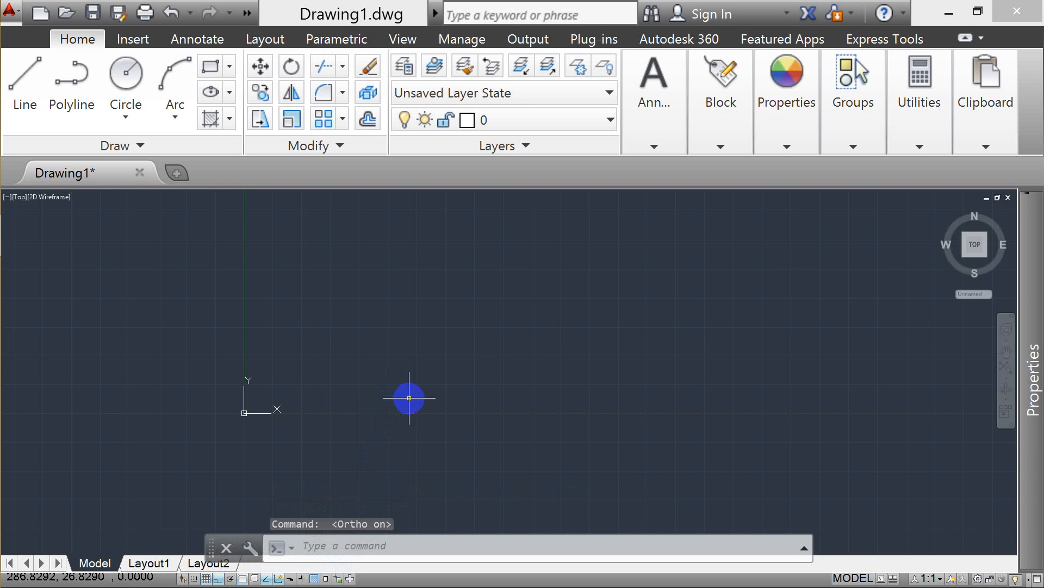
pyautogui.write('LA')
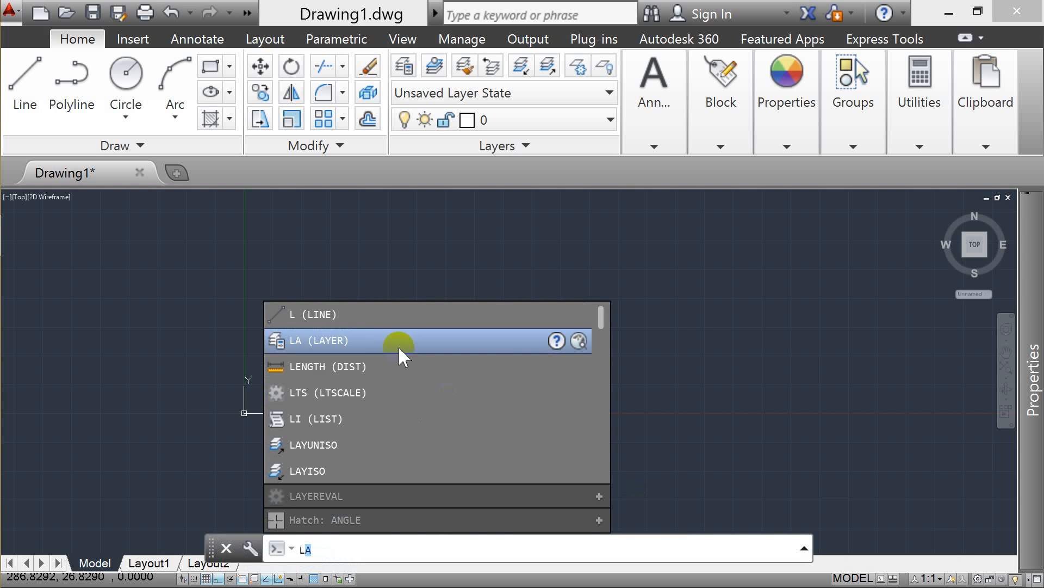
pyautogui.click(349, 312)
pyautogui.click(423, 394)
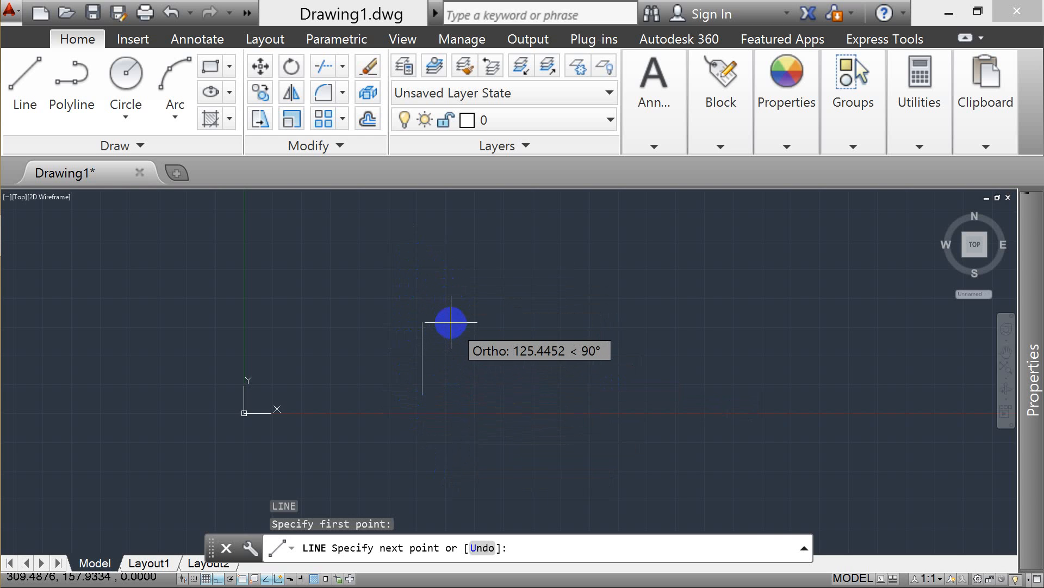
pyautogui.press('F8')
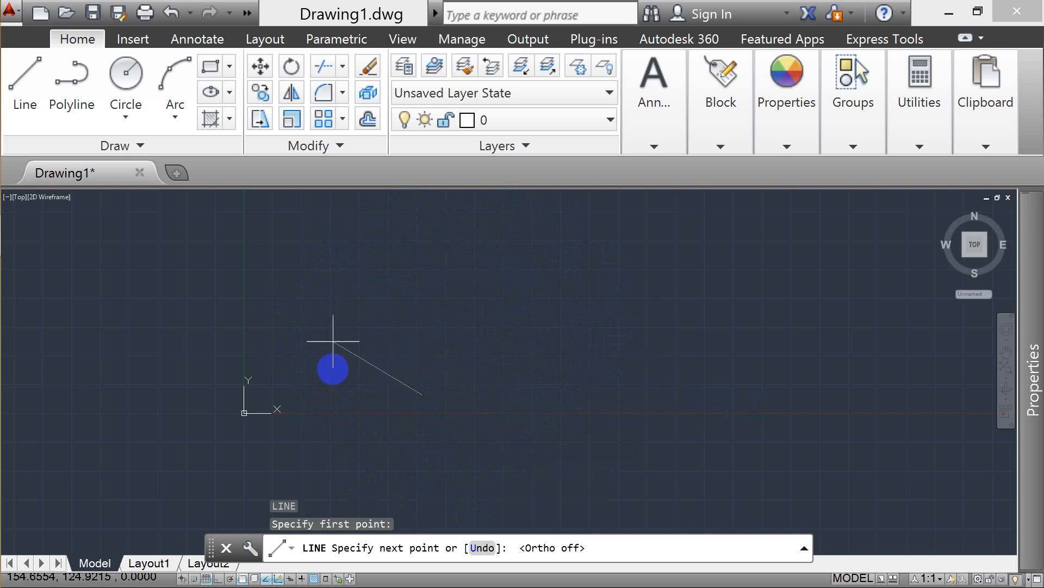
pyautogui.press('Escape')
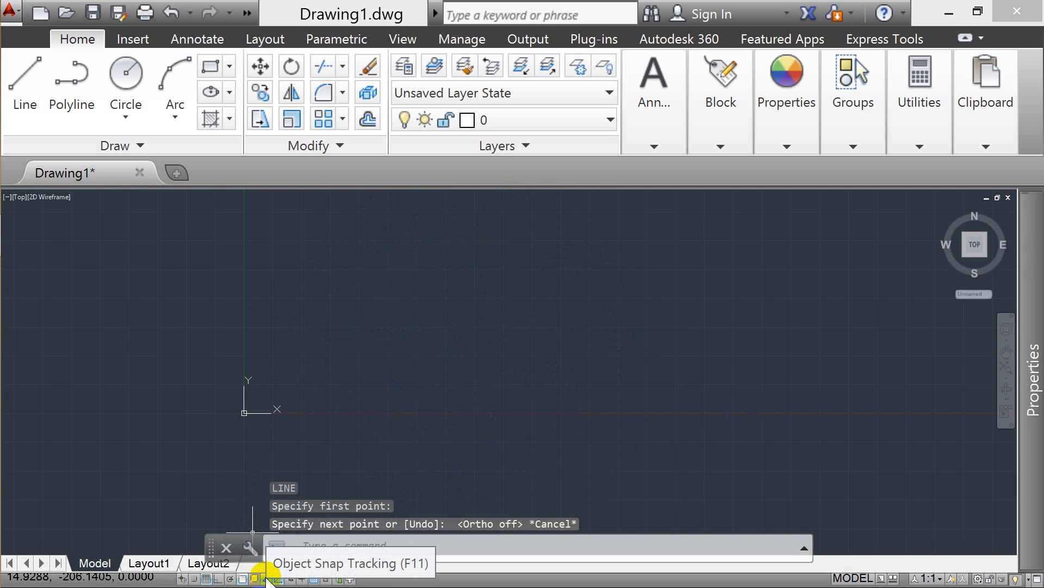
pyautogui.click(242, 578)
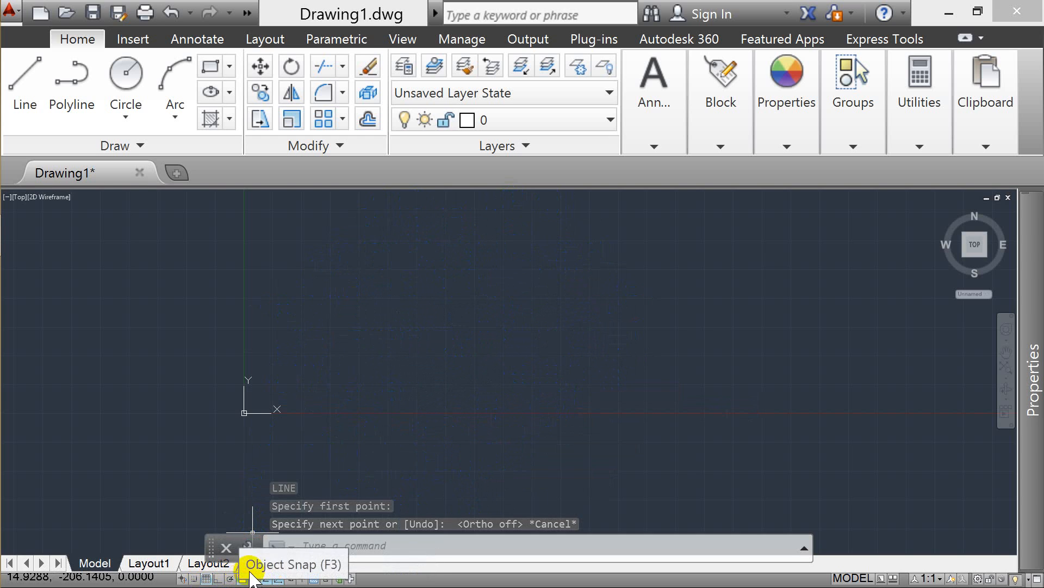
pyautogui.click(238, 578)
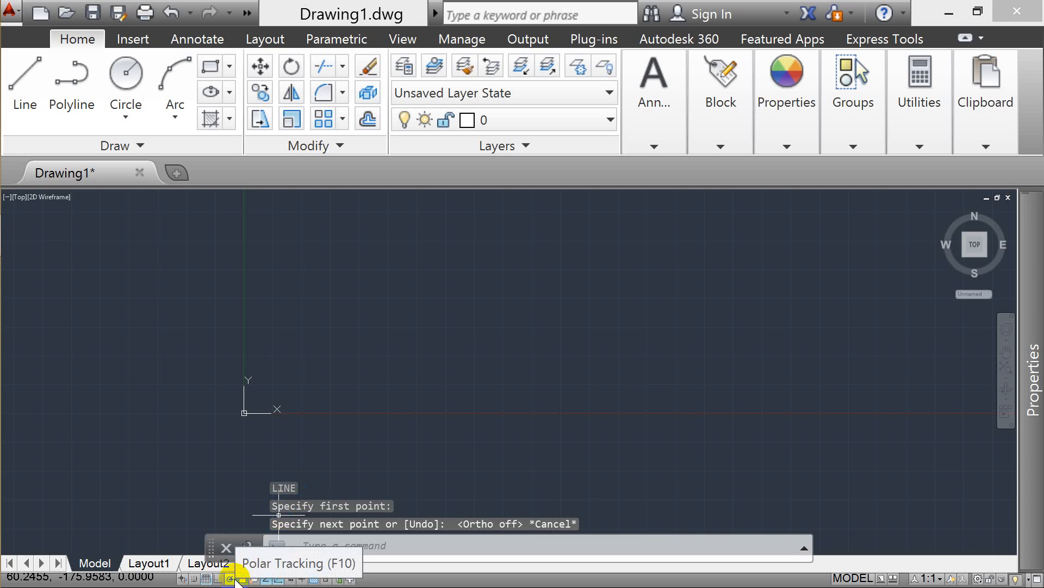
pyautogui.click(254, 579)
pyautogui.click(243, 579)
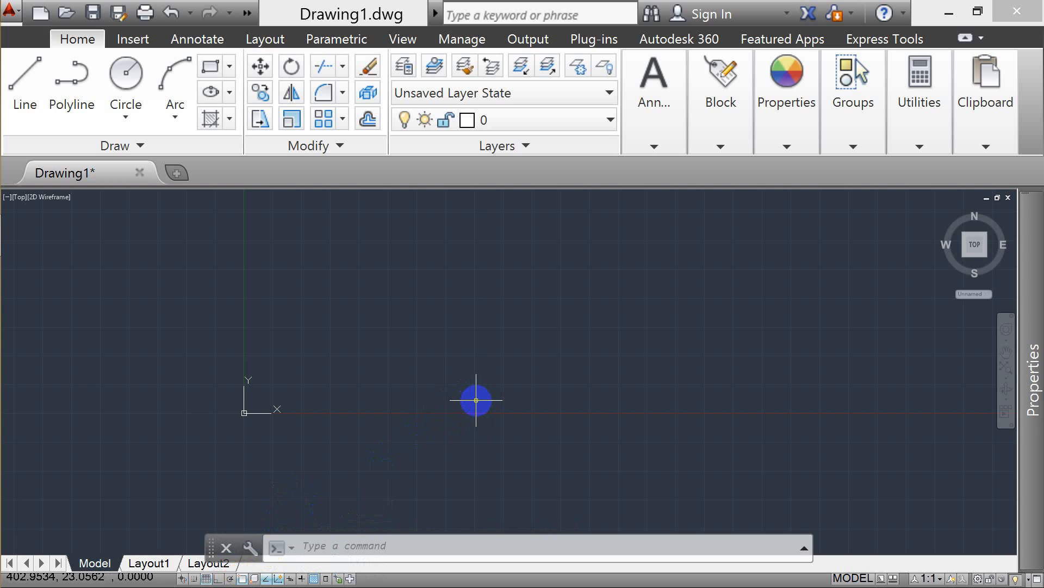
# Draw an irregular eight-sided polyline with the PL command to the right of the origin, ending it back on its start point
pyautogui.write('pl')
pyautogui.press('Return')
pyautogui.click(423, 369)
pyautogui.click(526, 286)
pyautogui.click(652, 405)
pyautogui.click(546, 455)
pyautogui.click(393, 403)
pyautogui.click(372, 265)
pyautogui.click(491, 227)
pyautogui.click(558, 239)
pyautogui.click(423, 369)
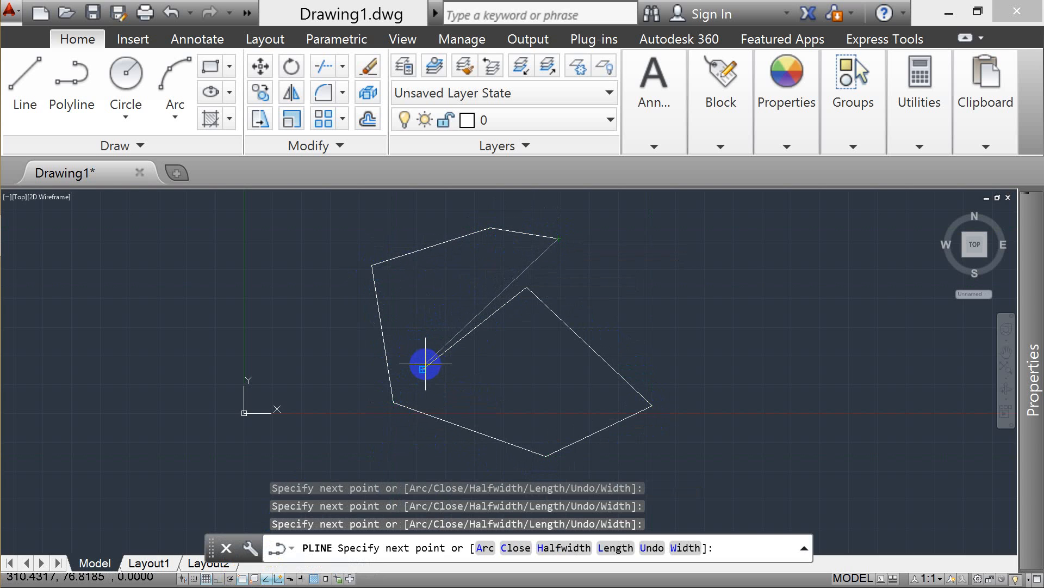
pyautogui.press('Return')
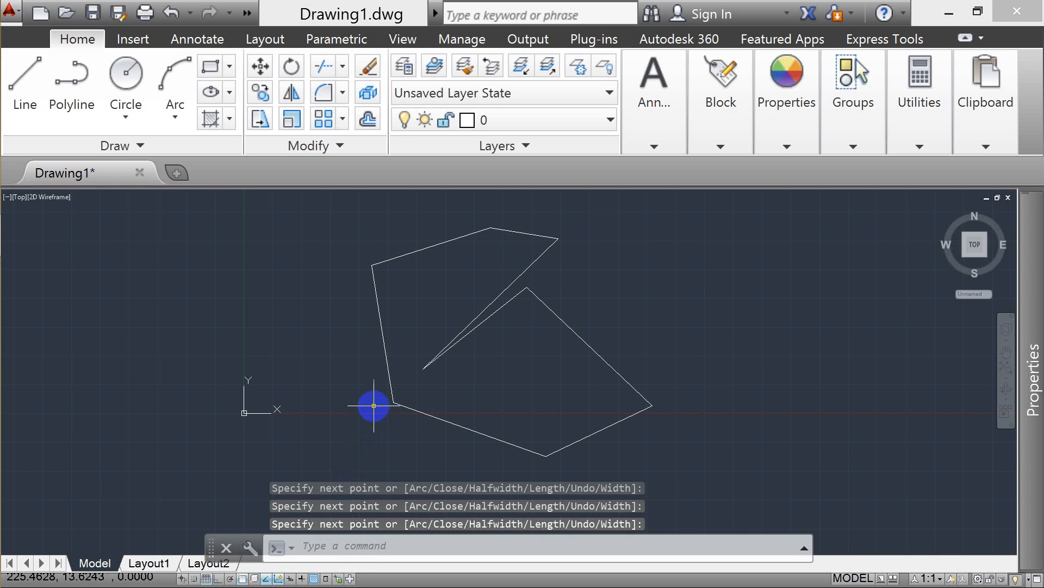
# Start a polyline and turn off the Endpoint and Midpoint object snaps before picking its start point
pyautogui.write('pl')
pyautogui.press('Return')
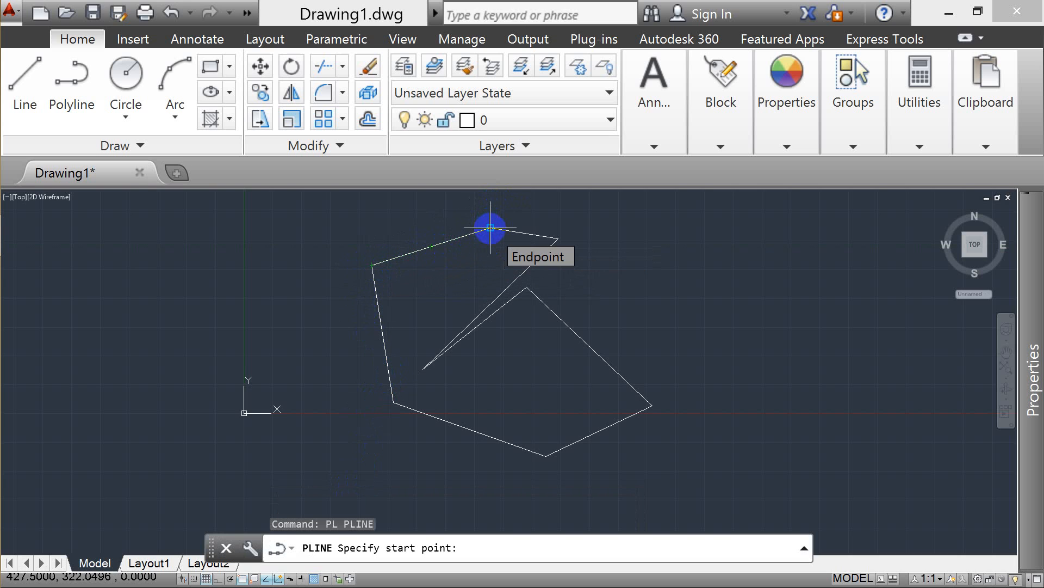
pyautogui.click(254, 579)
pyautogui.rightClick(252, 577)
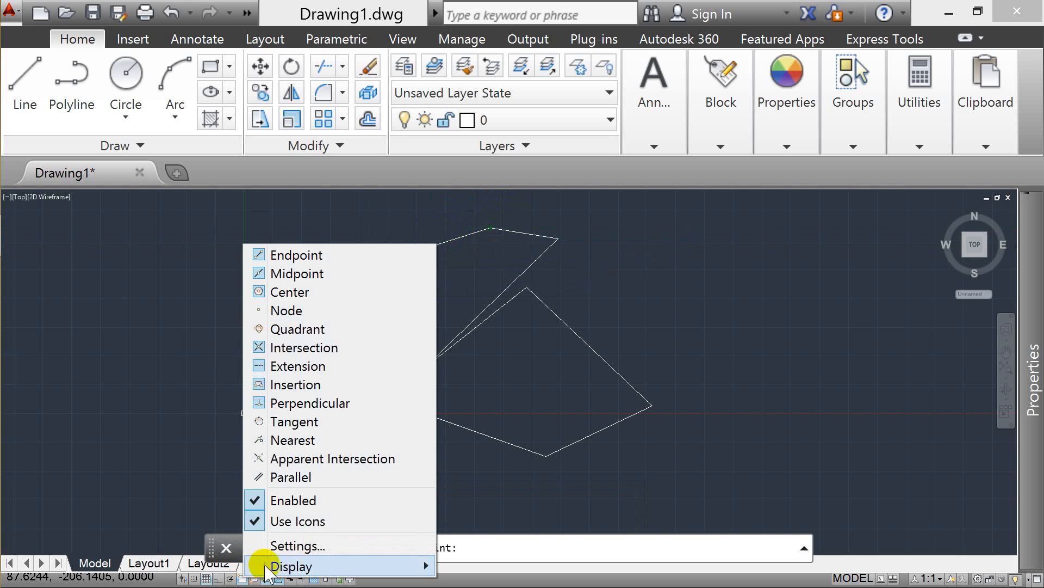
pyautogui.click(288, 254)
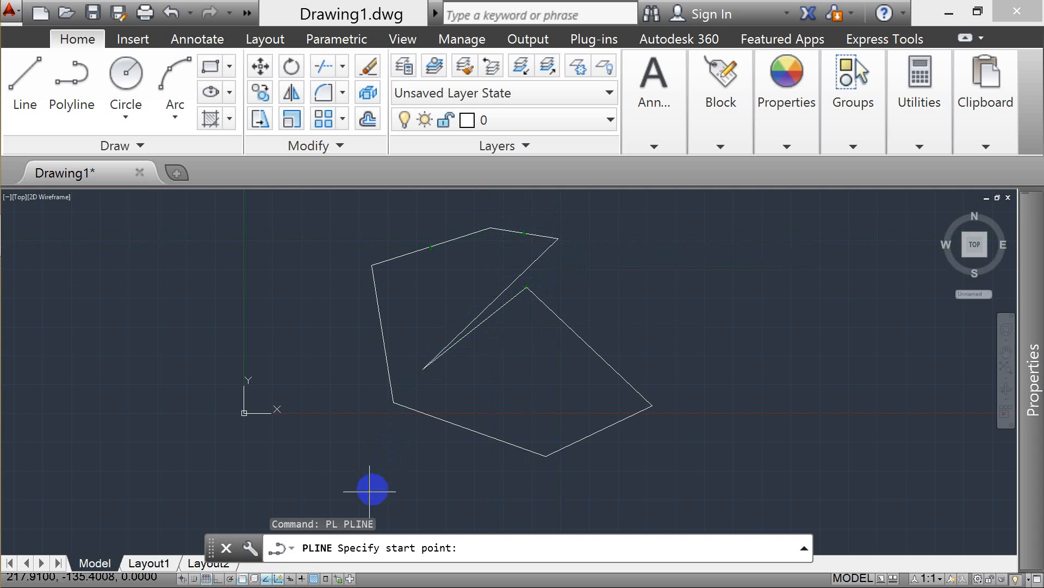
pyautogui.rightClick(244, 578)
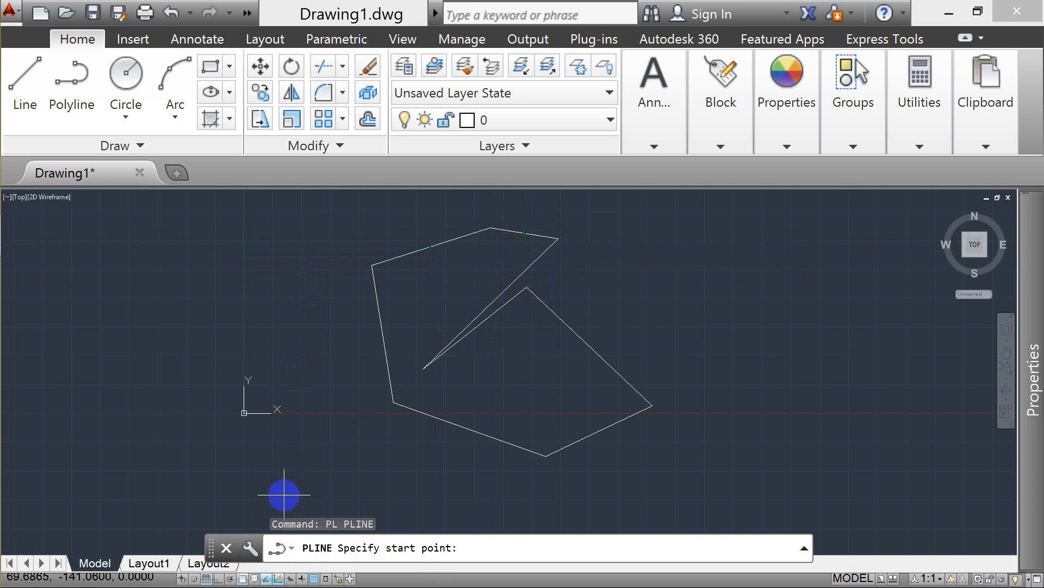
# Turn the Endpoint object snap back on and leave the polyline command without drawing anything
pyautogui.rightClick(243, 577)
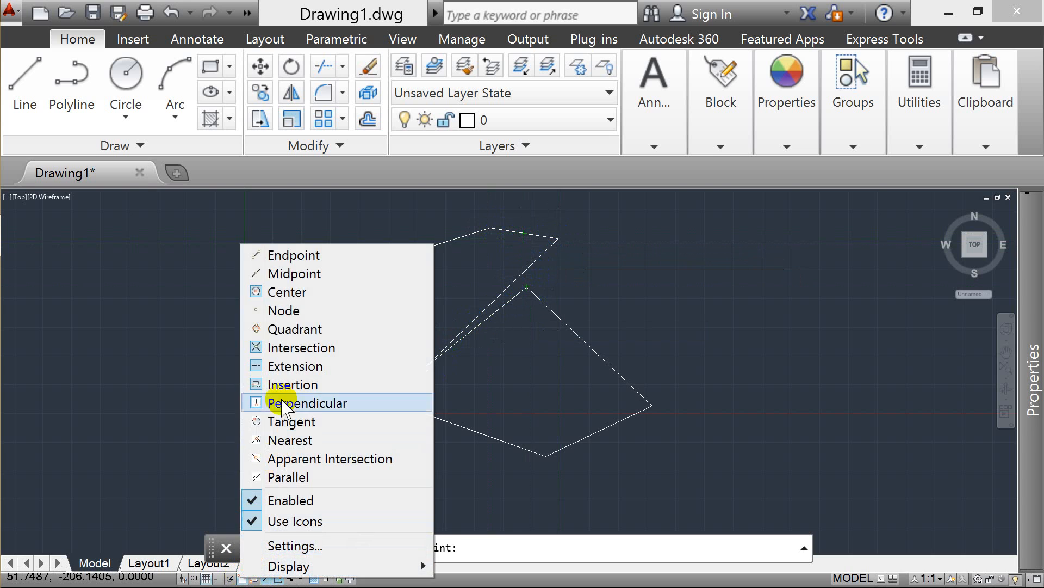
pyautogui.click(291, 256)
pyautogui.write('PL')
pyautogui.press('Return')
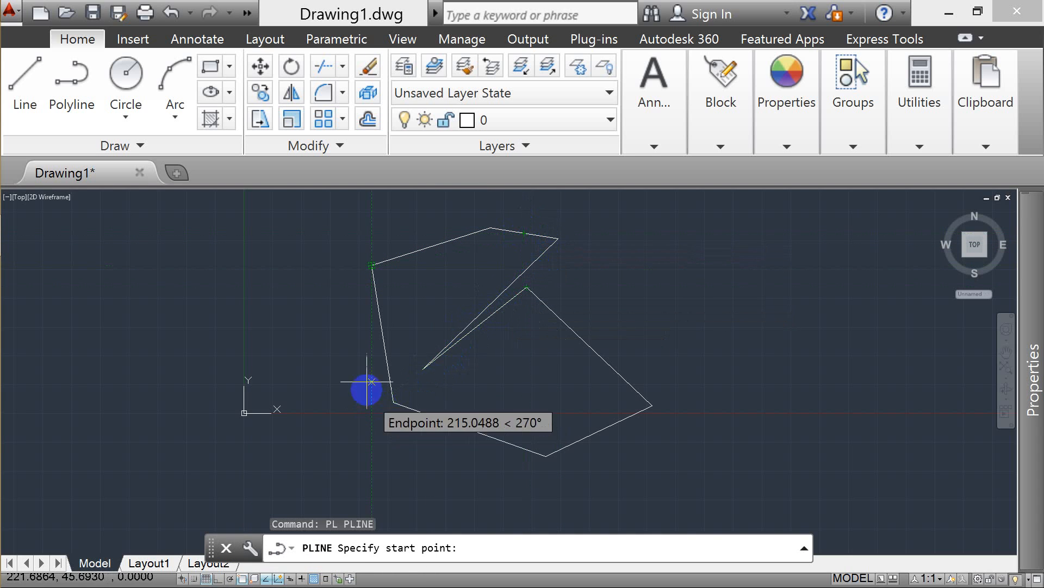
pyautogui.press('Escape')
pyautogui.press('Escape')
pyautogui.press('Escape')
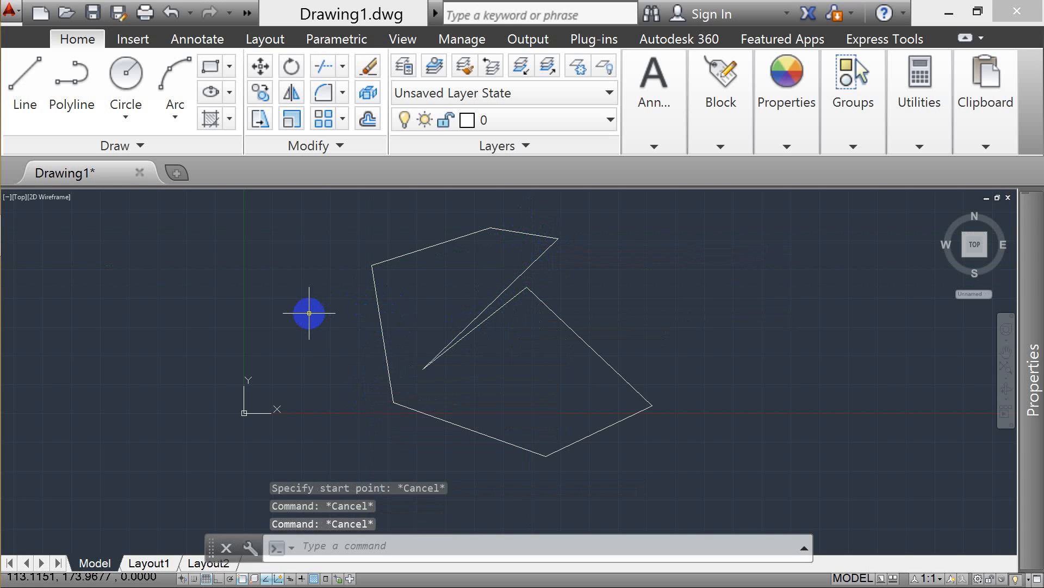
# Draw a single-segment polyline from just above the origin, snapping its end to the closed shape's upper-left vertex
pyautogui.write('pl')
pyautogui.press('Return')
pyautogui.click(260, 340)
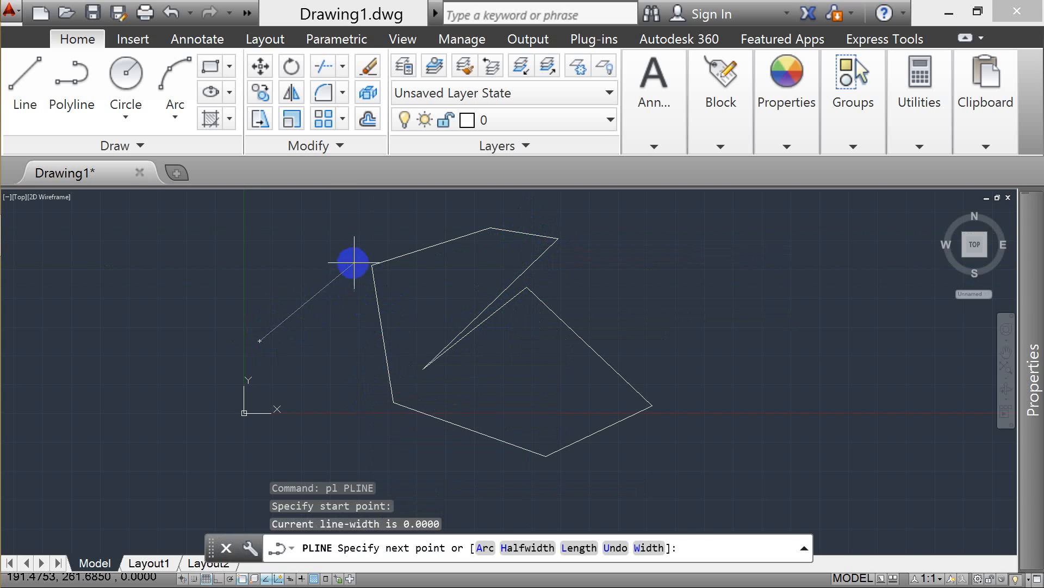
pyautogui.click(368, 265)
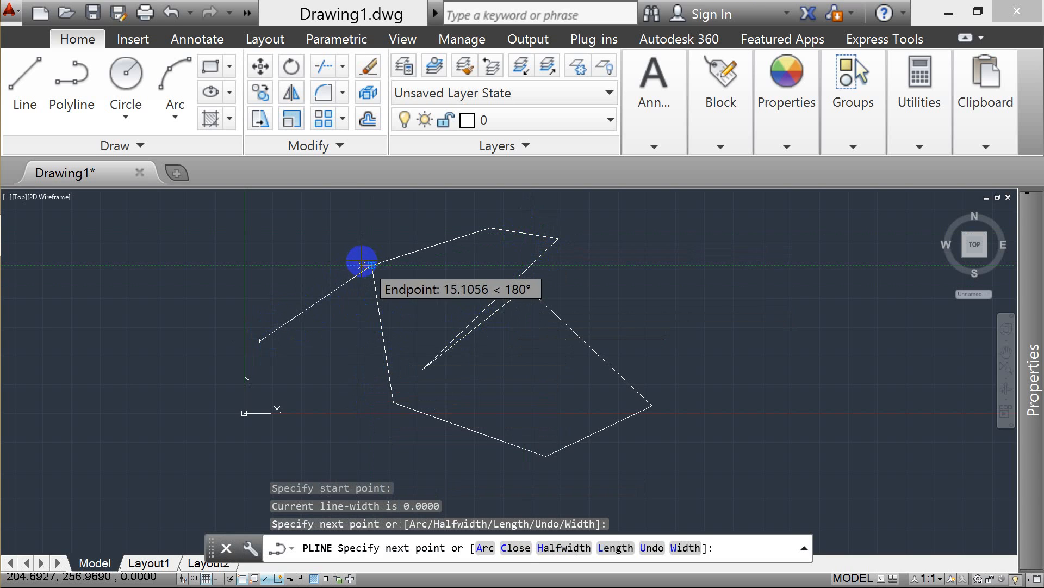
pyautogui.press('Return')
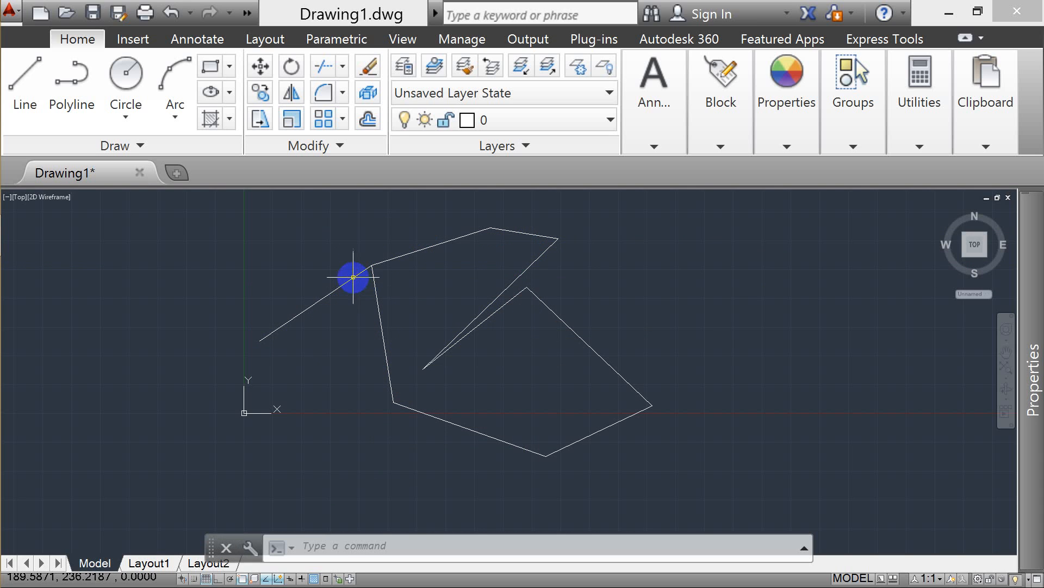
# Turn off the Endpoint object snap and delete the single-segment polyline attached to the closed shape
pyautogui.rightClick(242, 578)
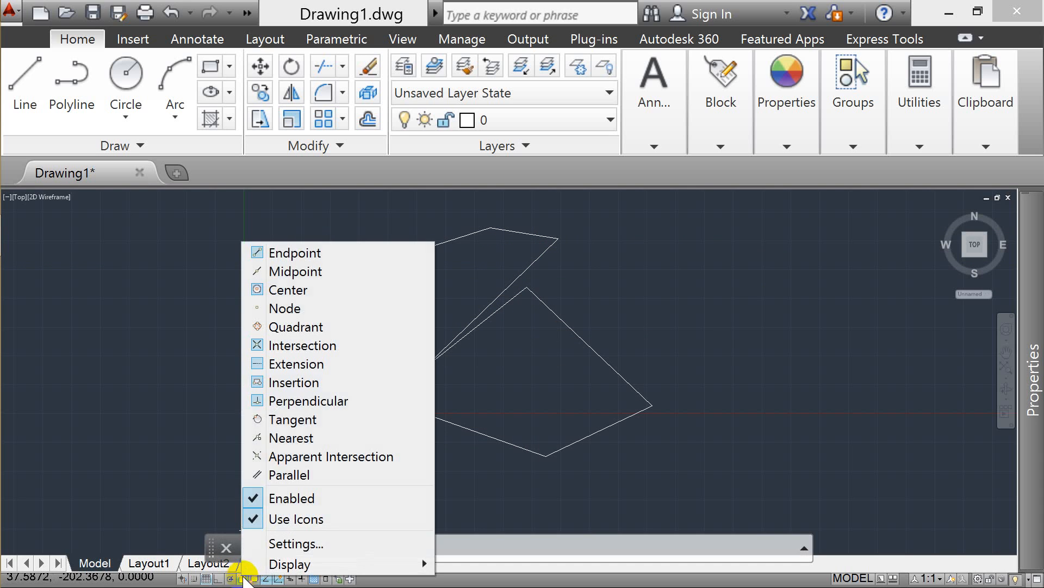
pyautogui.click(318, 253)
pyautogui.click(331, 308)
pyautogui.click(290, 279)
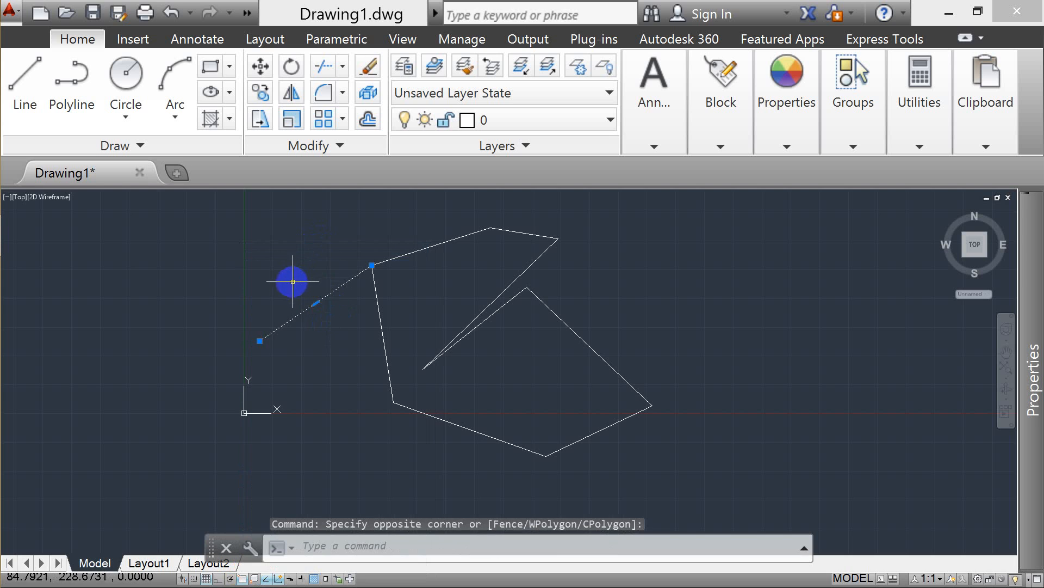
pyautogui.press('Delete')
# Start a new polyline just to the right of the origin, leading toward the closed shape's upper-left vertex
pyautogui.write('pl')
pyautogui.press('Return')
pyautogui.click(277, 408)
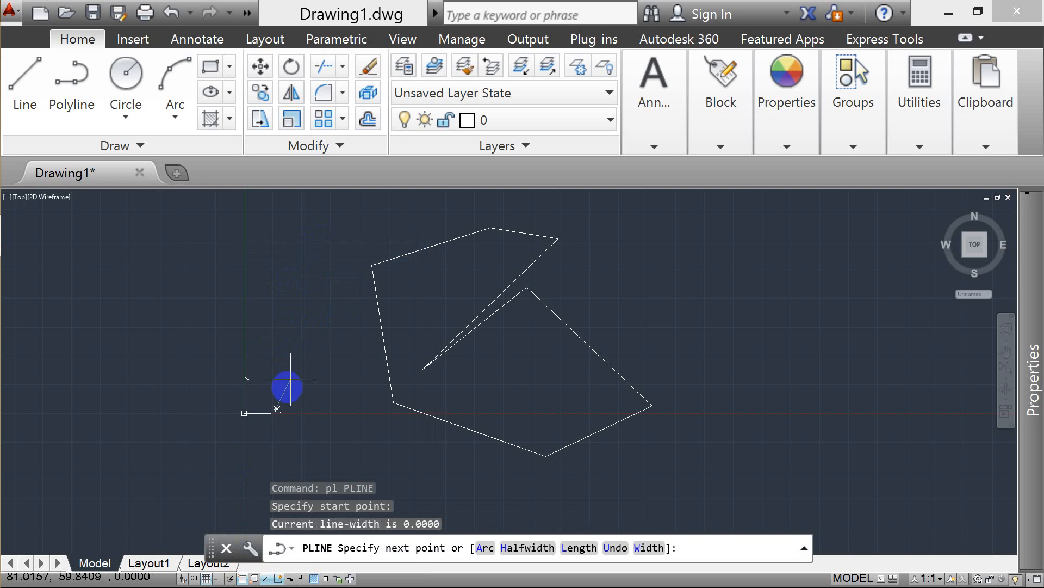
pyautogui.scroll(4, 363, 258)
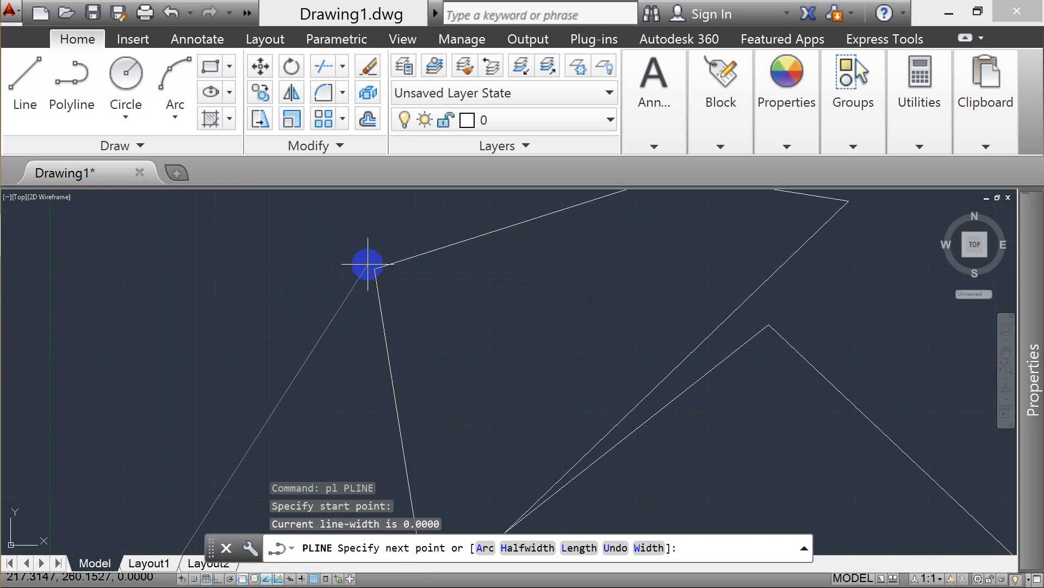
# Clear the Intersection, Center, Extension, Perpendicular and Insertion object snap modes in the drafting settings
pyautogui.keyDown('shift'); pyautogui.rightClick(242, 569); pyautogui.keyUp('shift')
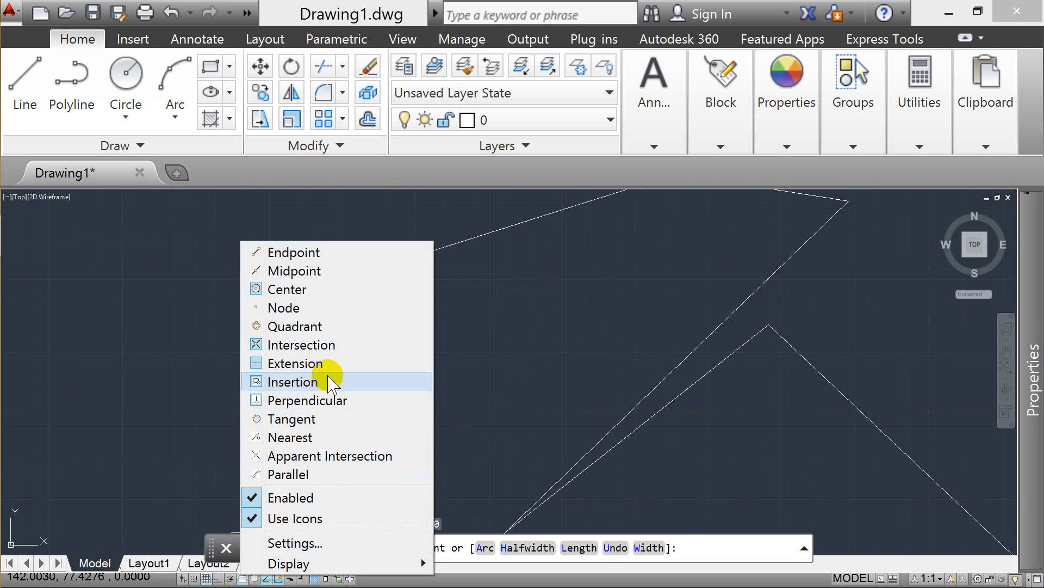
pyautogui.press('Escape')
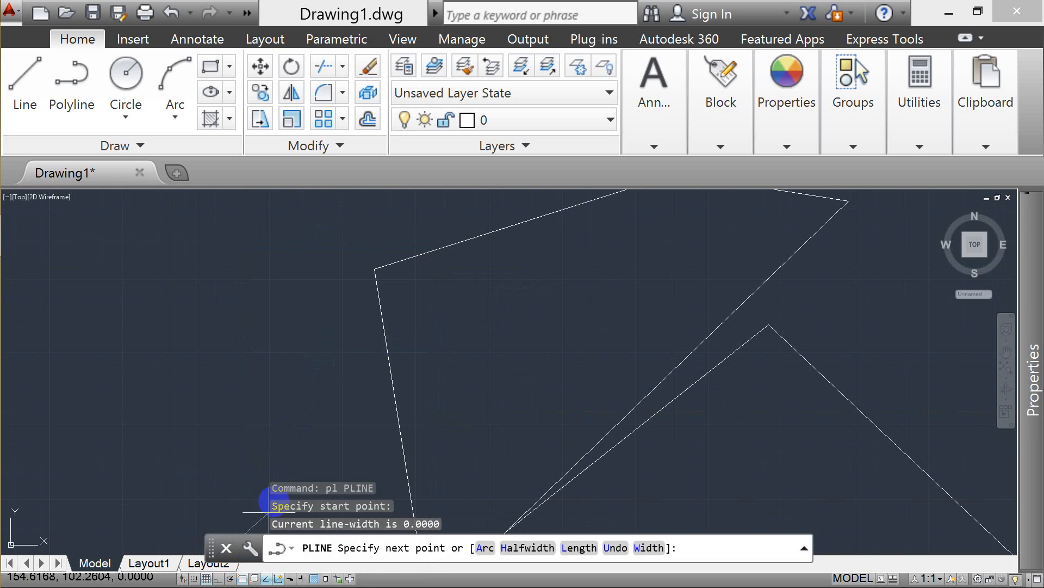
pyautogui.keyDown('shift'); pyautogui.rightClick(243, 573); pyautogui.keyUp('shift')
pyautogui.click(297, 545)
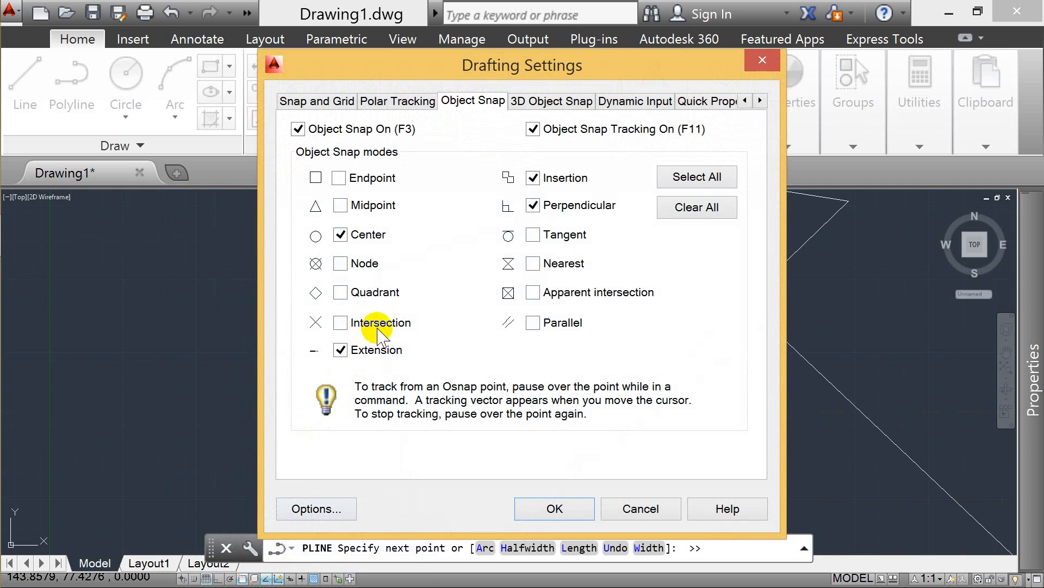
pyautogui.click(341, 234)
pyautogui.click(340, 350)
pyautogui.click(526, 218)
pyautogui.click(533, 178)
pyautogui.click(555, 508)
# Place the polyline's second point by eye on the closed shape's upper-left vertex, without object snaps
pyautogui.scroll(-5, 378, 270)
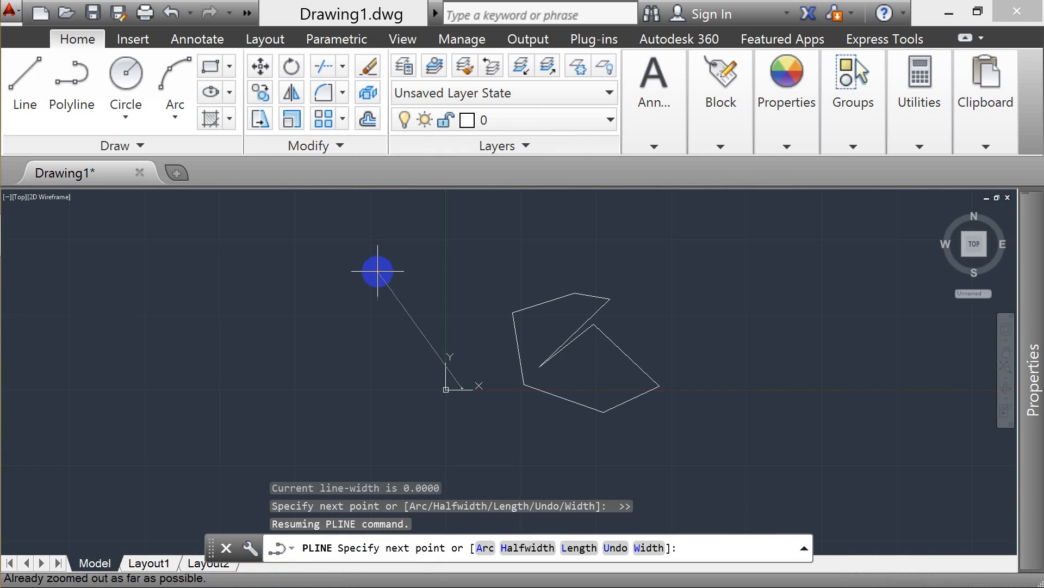
pyautogui.scroll(4, 495, 308)
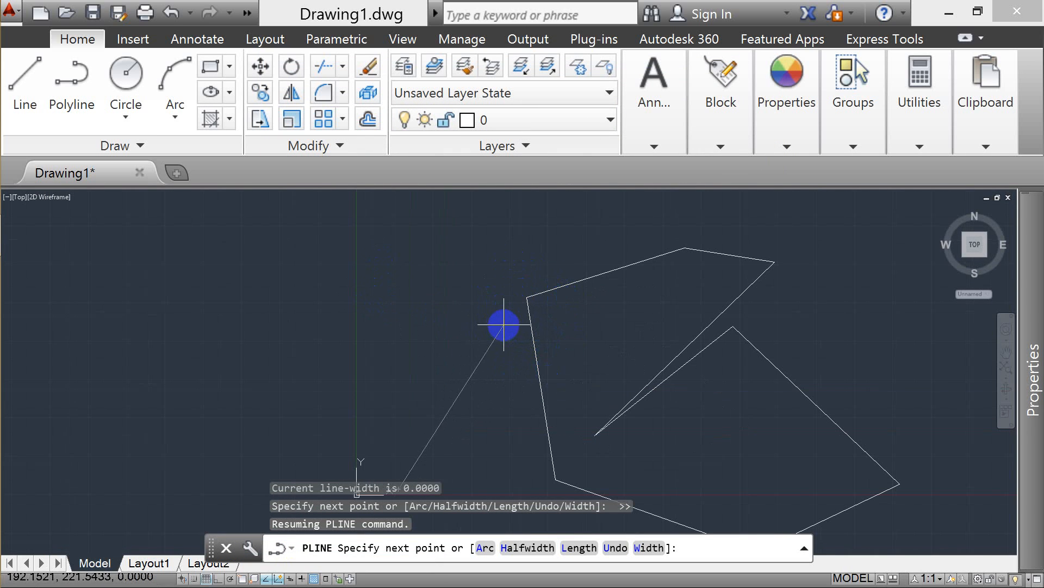
pyautogui.scroll(4, 557, 301)
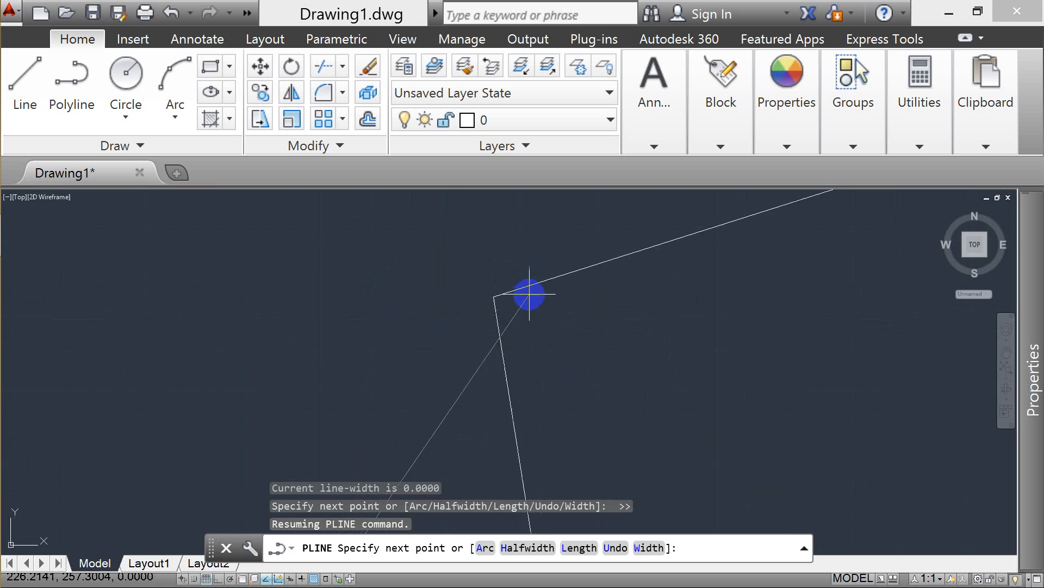
pyautogui.scroll(3, 372, 345)
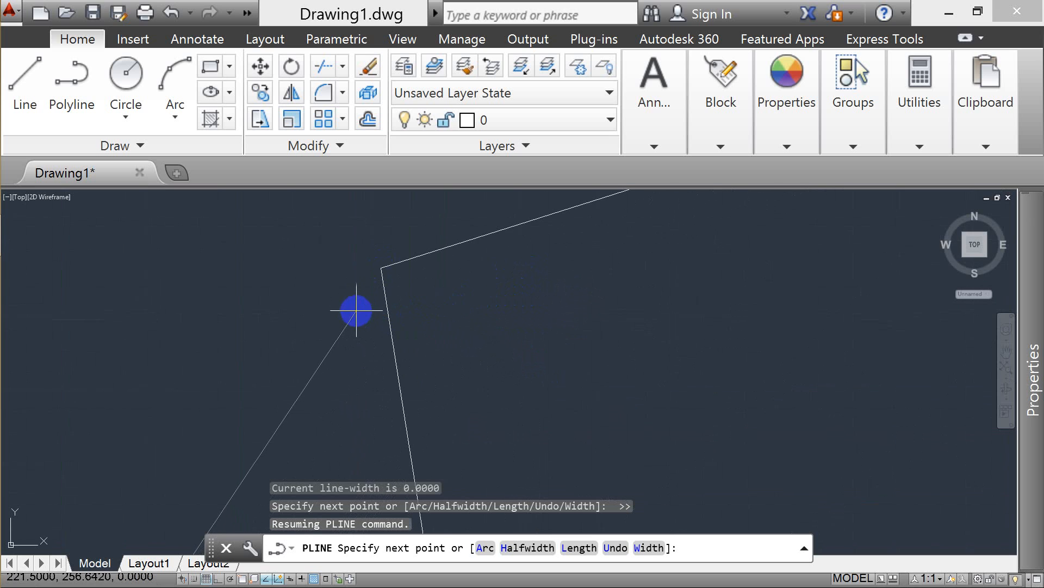
pyautogui.click(379, 270)
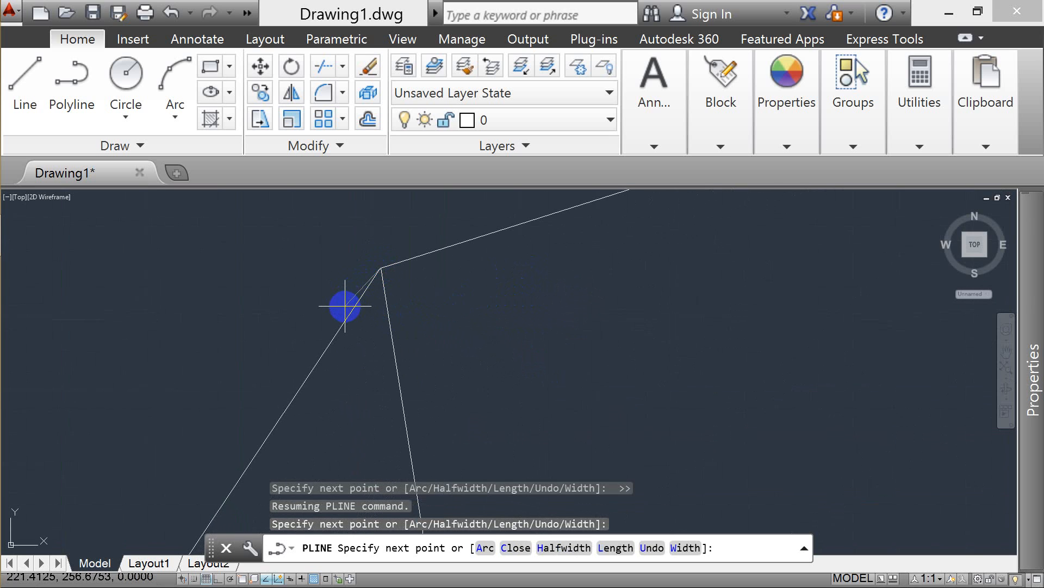
# Finish the polyline and inspect its end at the closed shape's upper-left vertex with a zoom window
pyautogui.press('Return')
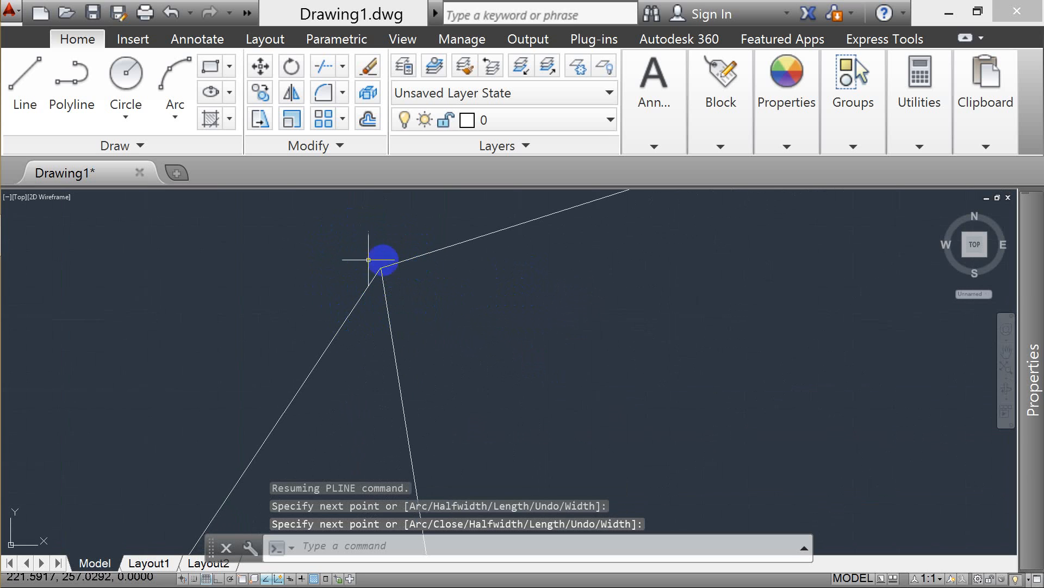
pyautogui.write('z')
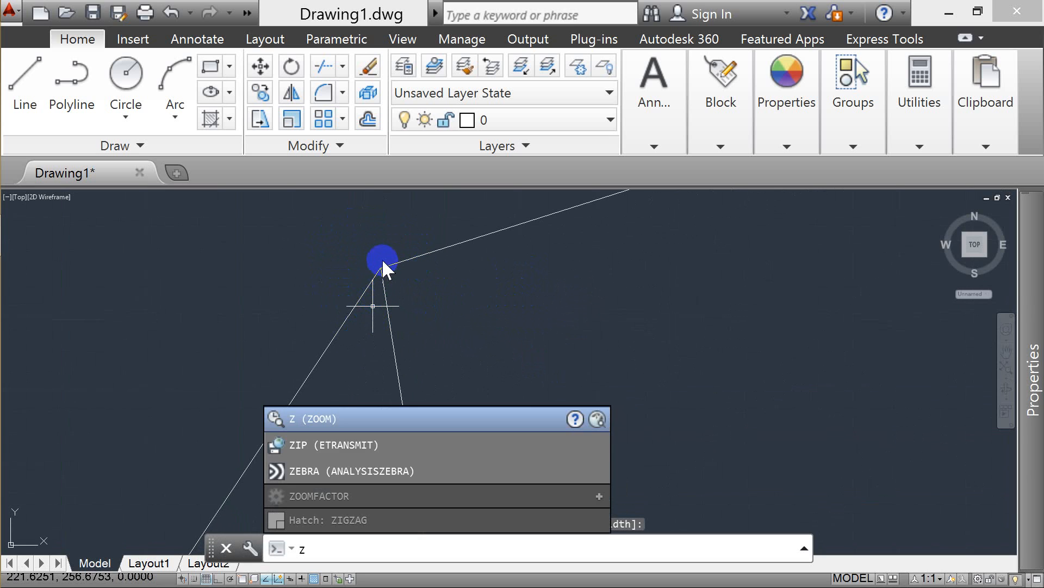
pyautogui.press('Return')
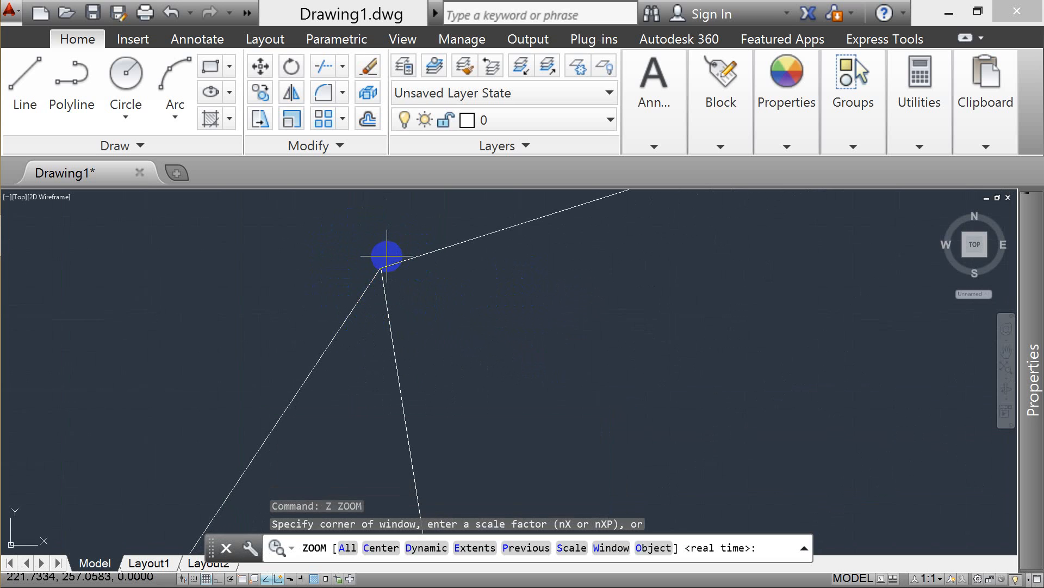
pyautogui.click(386, 256)
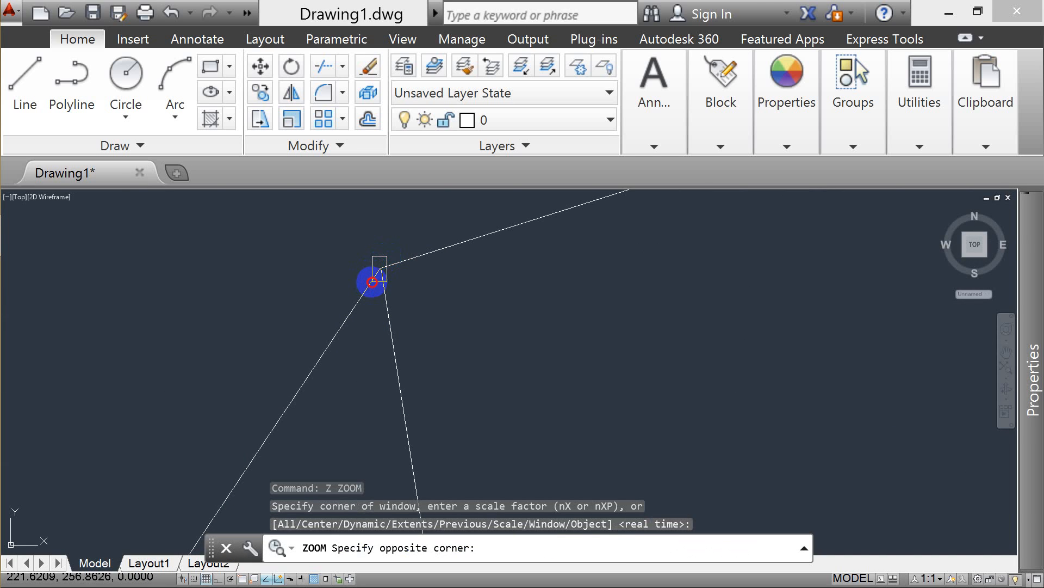
pyautogui.click(373, 282)
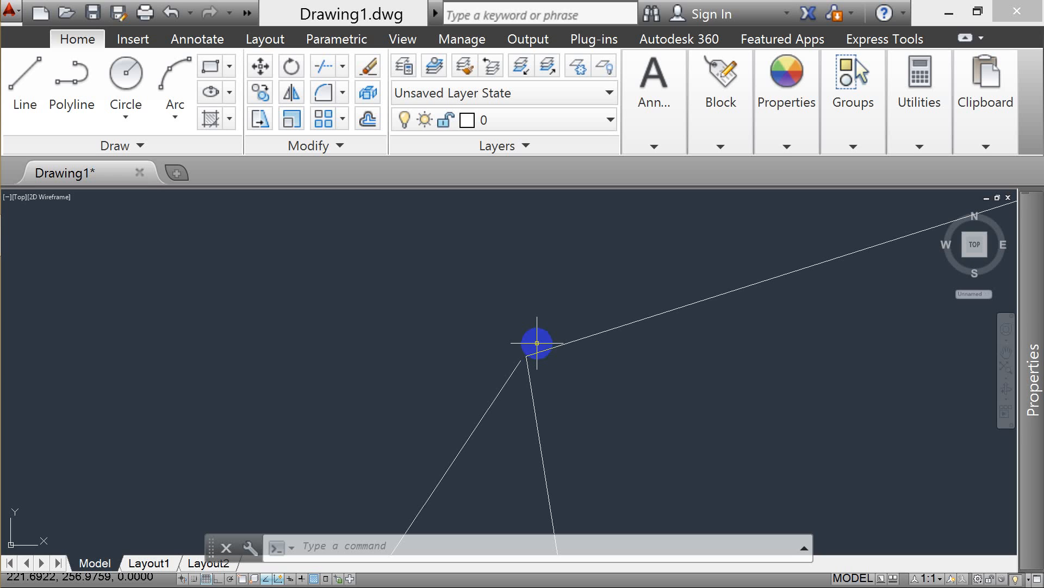
pyautogui.moveTo(511, 345); pyautogui.dragTo(458, 319, button='middle')
pyautogui.scroll(-6, 431, 358)
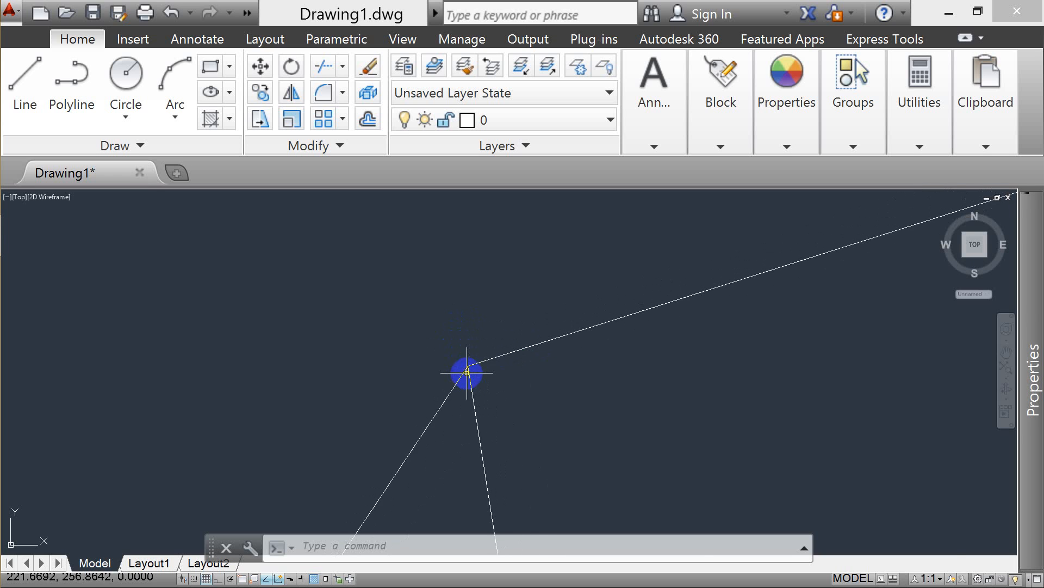
pyautogui.press('Escape')
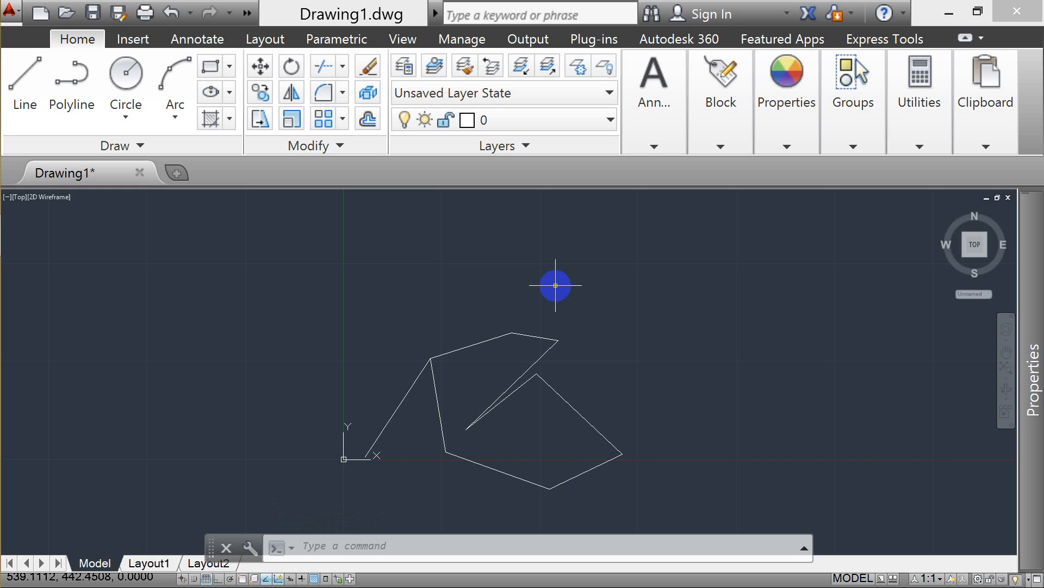
# Turn on the Perpendicular object snap mode
pyautogui.scroll(2, 504, 375)
pyautogui.click(260, 580)
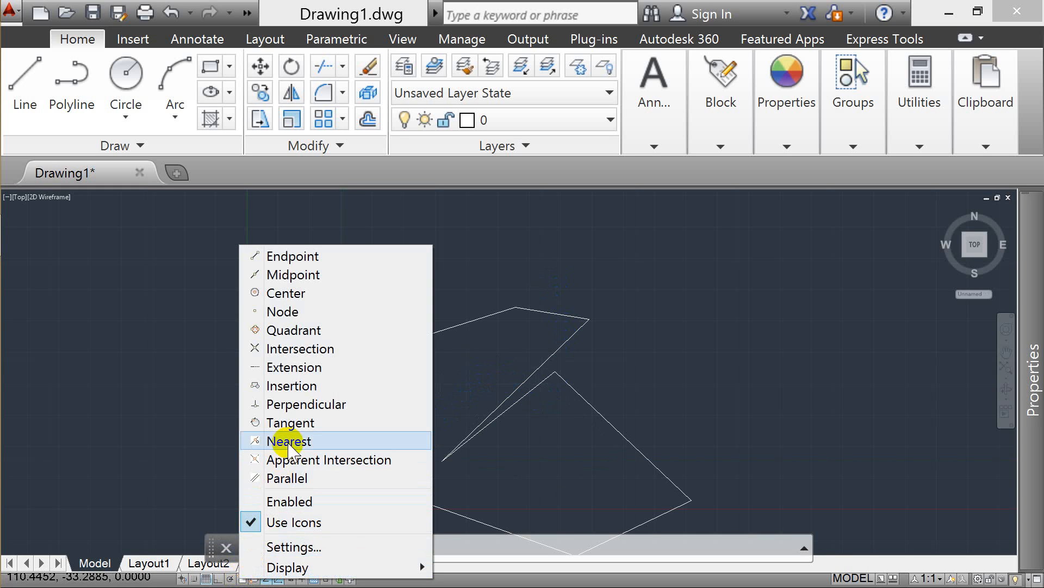
pyautogui.click(373, 307)
# Draw a single-segment polyline from a point above the closed shape perpendicular to its upper-left edge
pyautogui.write('pl')
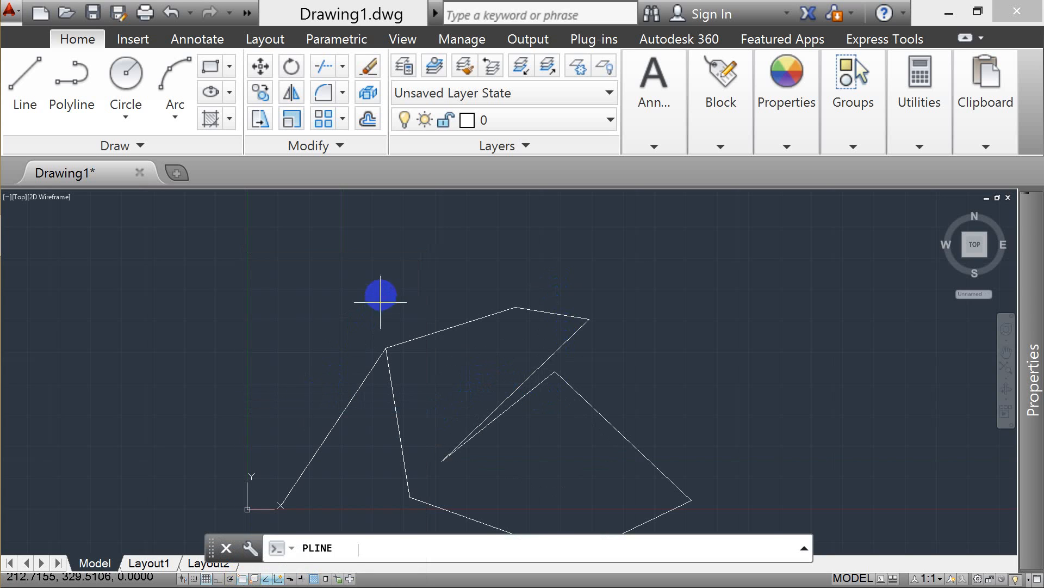
pyautogui.press('Return')
pyautogui.click(415, 221)
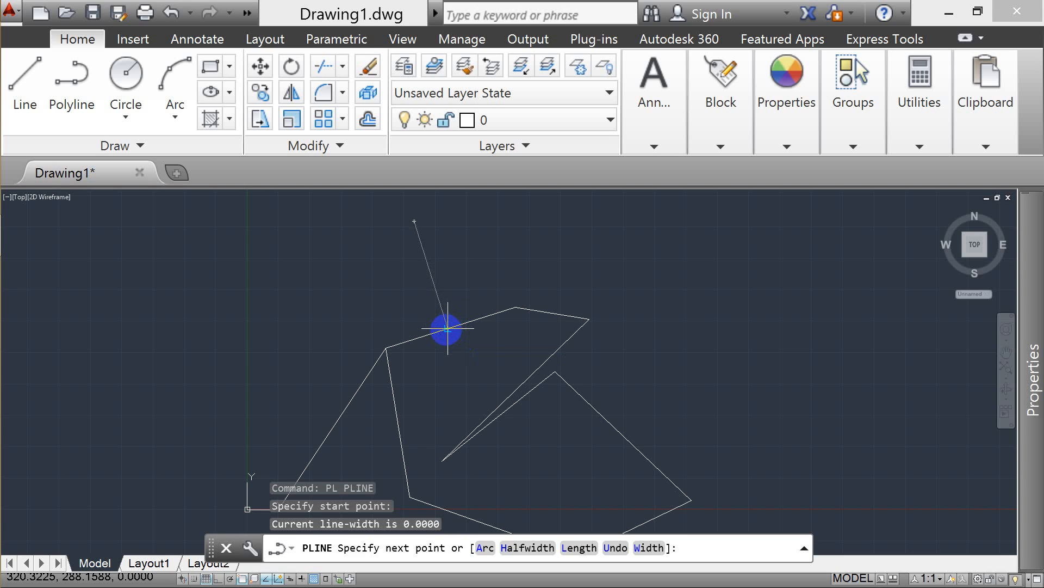
pyautogui.click(447, 329)
pyautogui.press('Return')
# Add an angular dimension between the new polyline and the closed shape's upper-left edge
pyautogui.scroll(4, 450, 318)
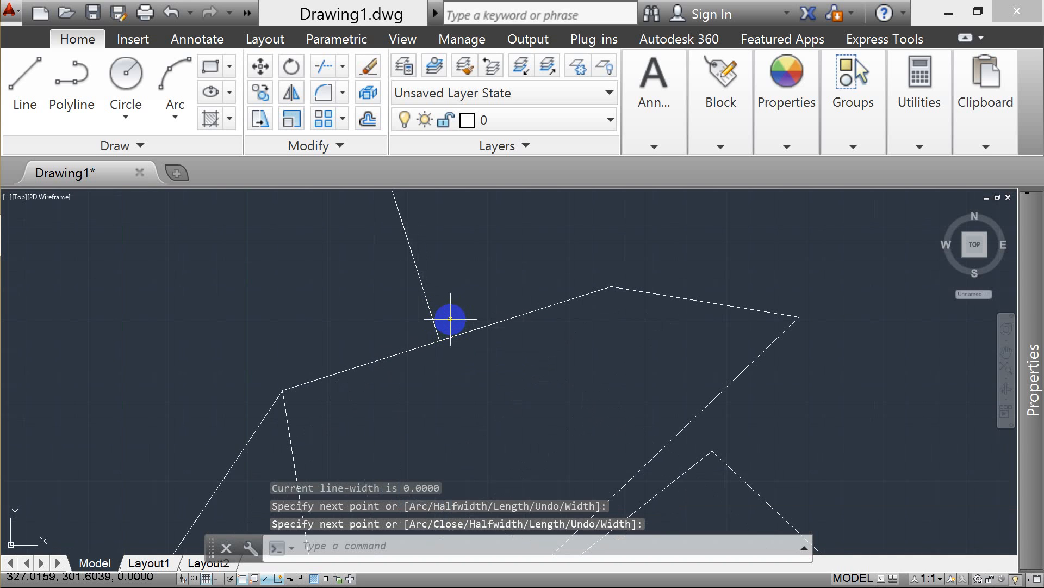
pyautogui.press('Escape')
pyautogui.write('ren')
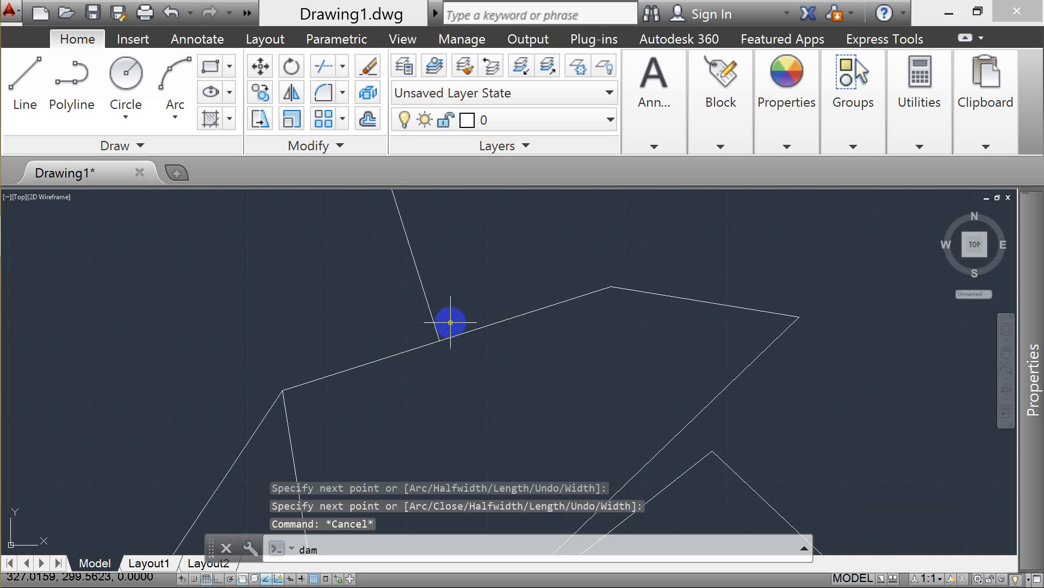
pyautogui.press('Escape')
pyautogui.write('DAN')
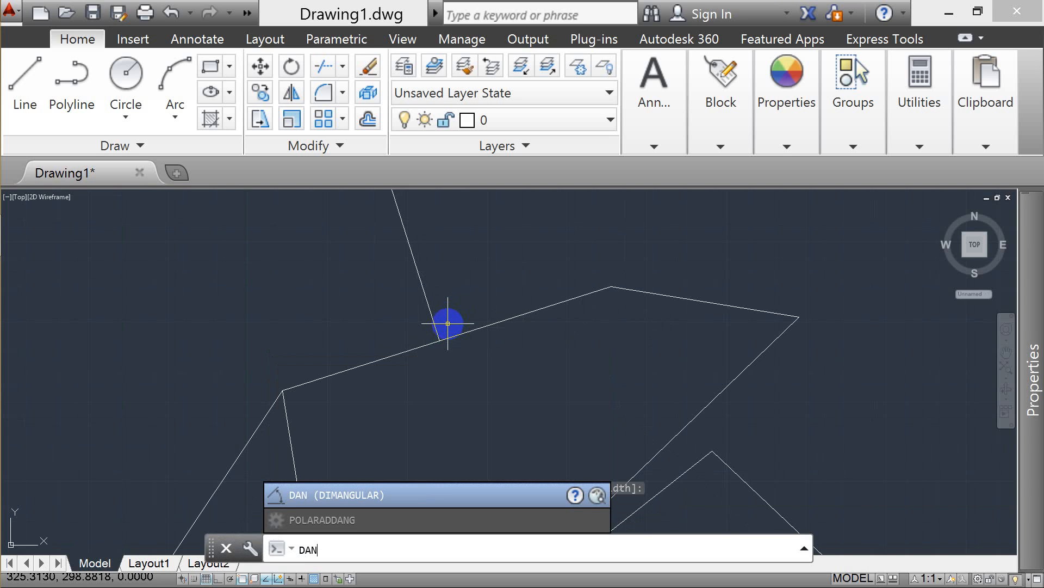
pyautogui.press('Return')
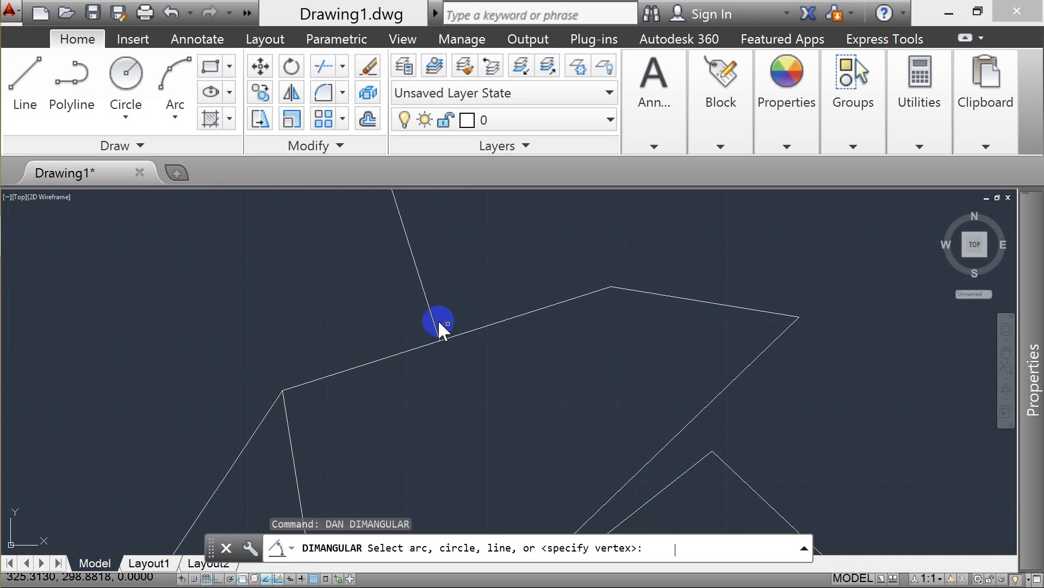
pyautogui.click(433, 320)
pyautogui.click(453, 336)
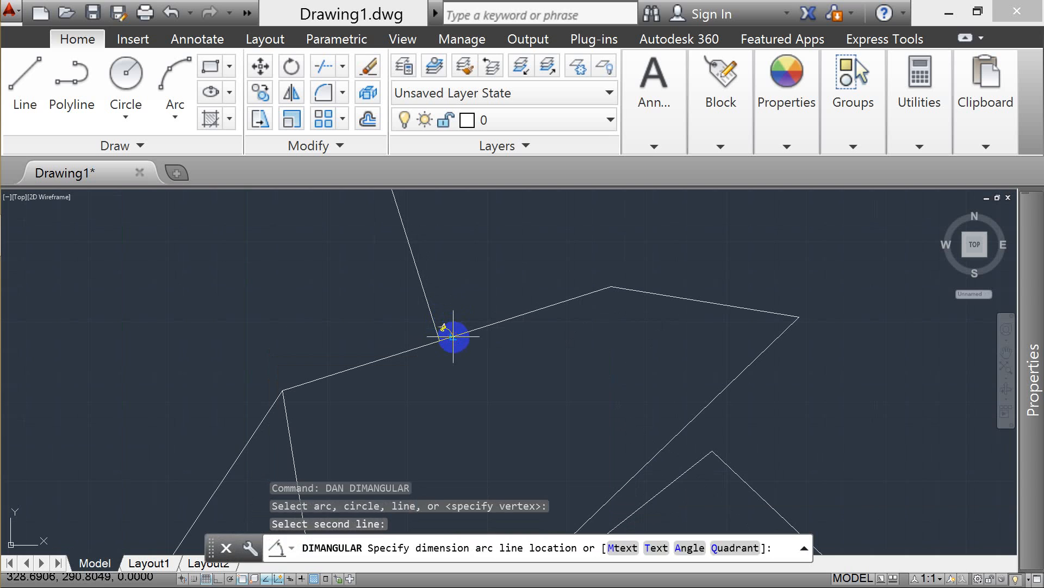
pyautogui.click(459, 315)
pyautogui.scroll(8, 457, 314)
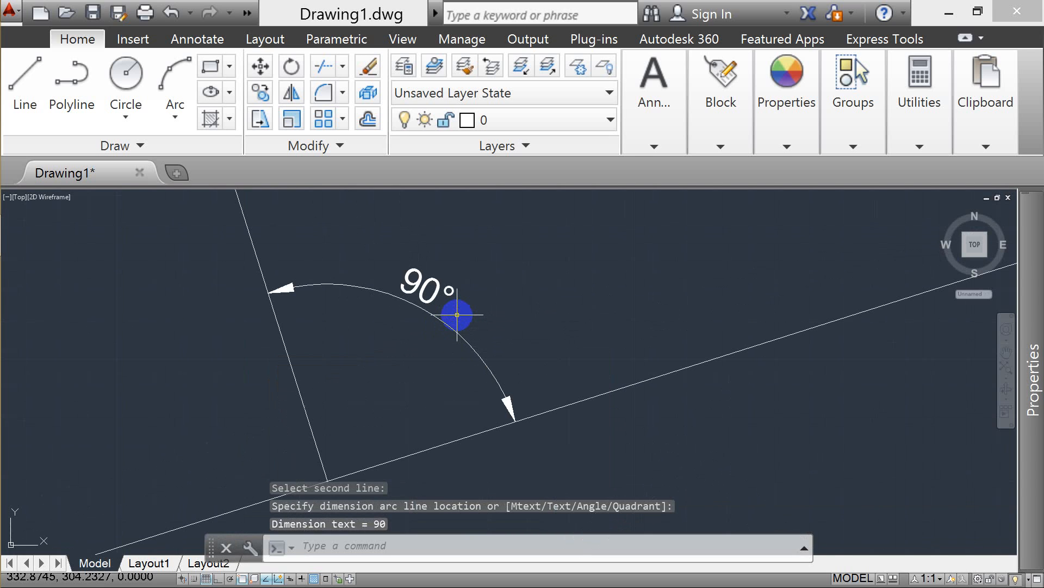
pyautogui.scroll(-10, 457, 314)
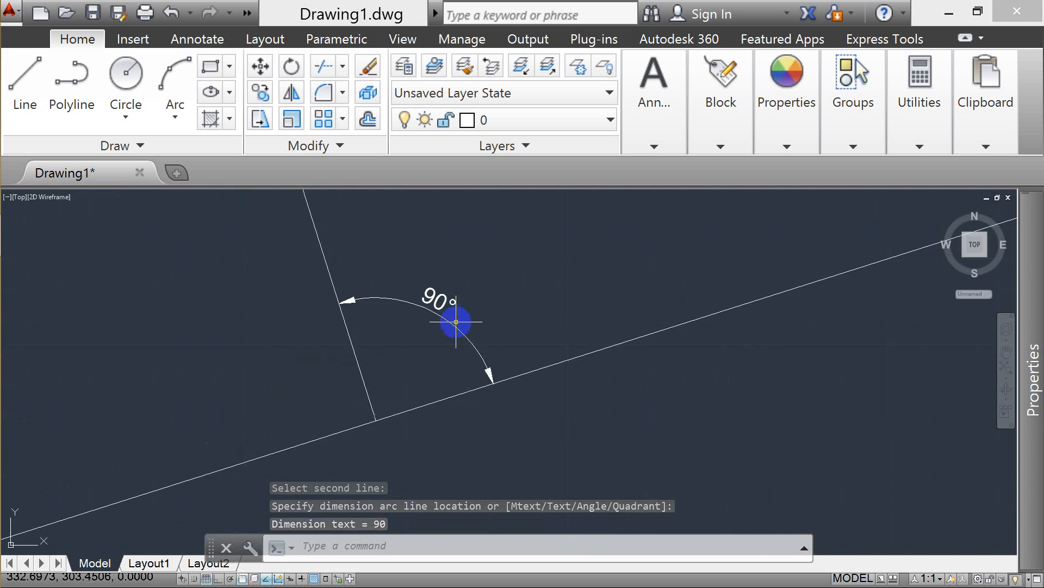
pyautogui.scroll(-2, 456, 321)
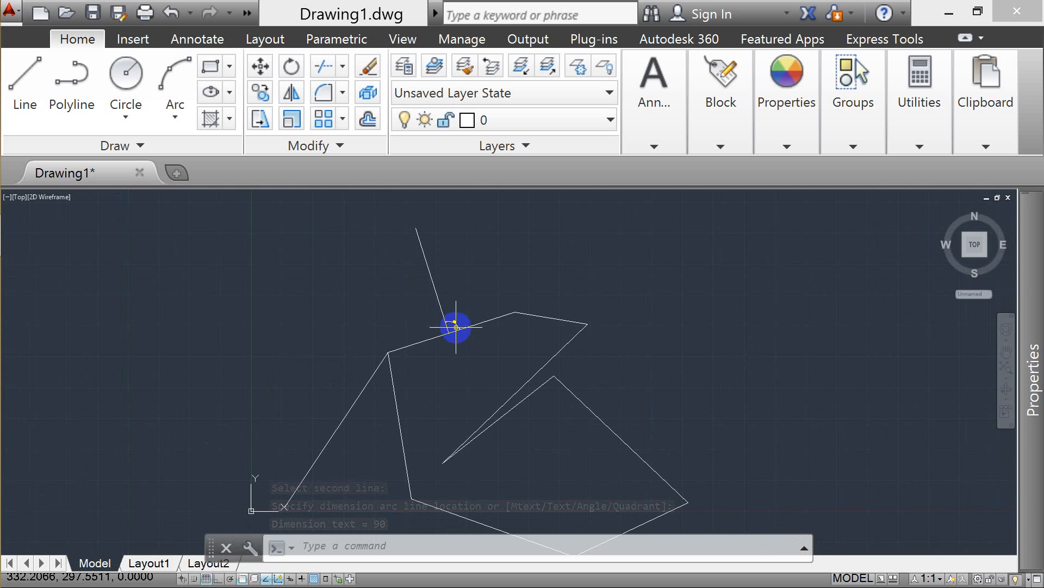
pyautogui.press('Escape')
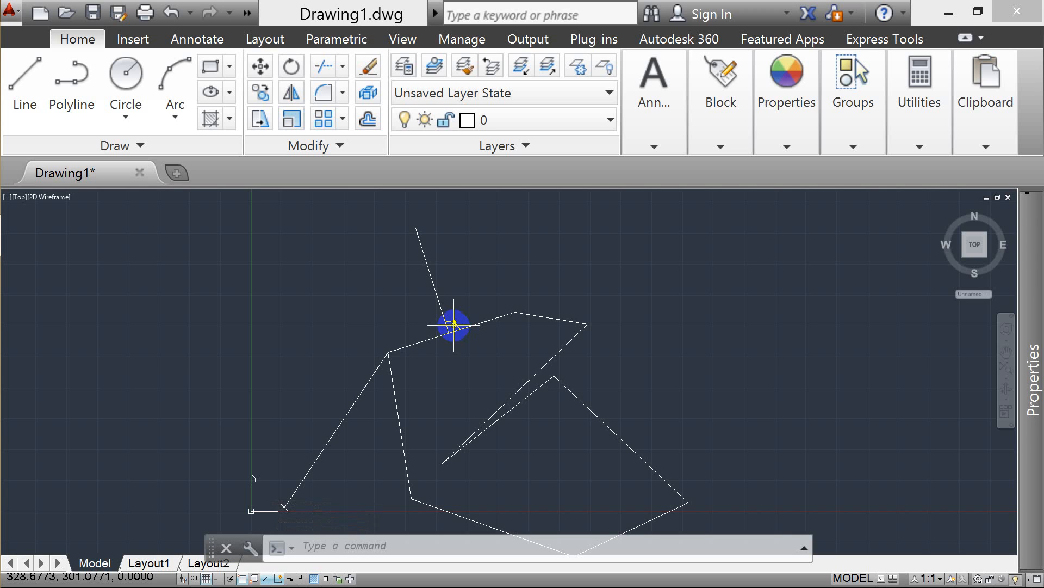
pyautogui.press('Escape')
pyautogui.press('Escape')
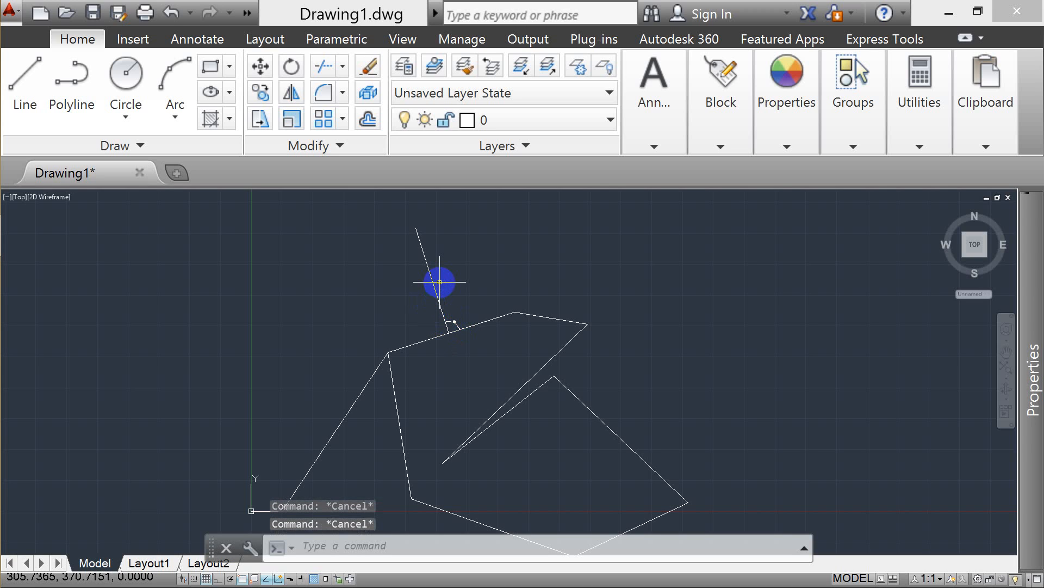
pyautogui.scroll(-3, 440, 281)
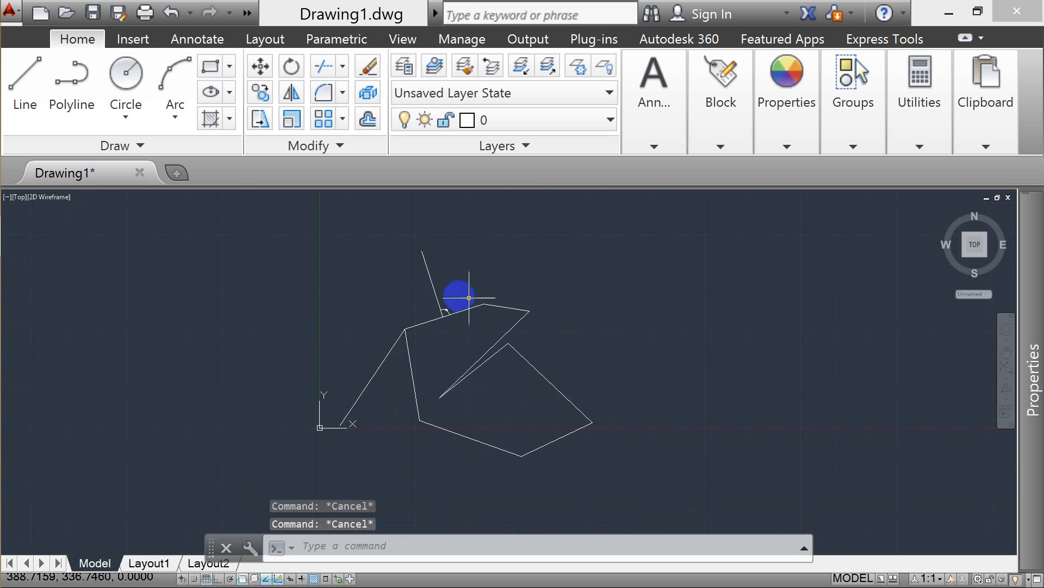
pyautogui.press('Escape')
pyautogui.click(591, 272)
pyautogui.click(385, 419)
pyautogui.press('Escape')
pyautogui.click(619, 264)
pyautogui.click(373, 444)
pyautogui.press('Escape')
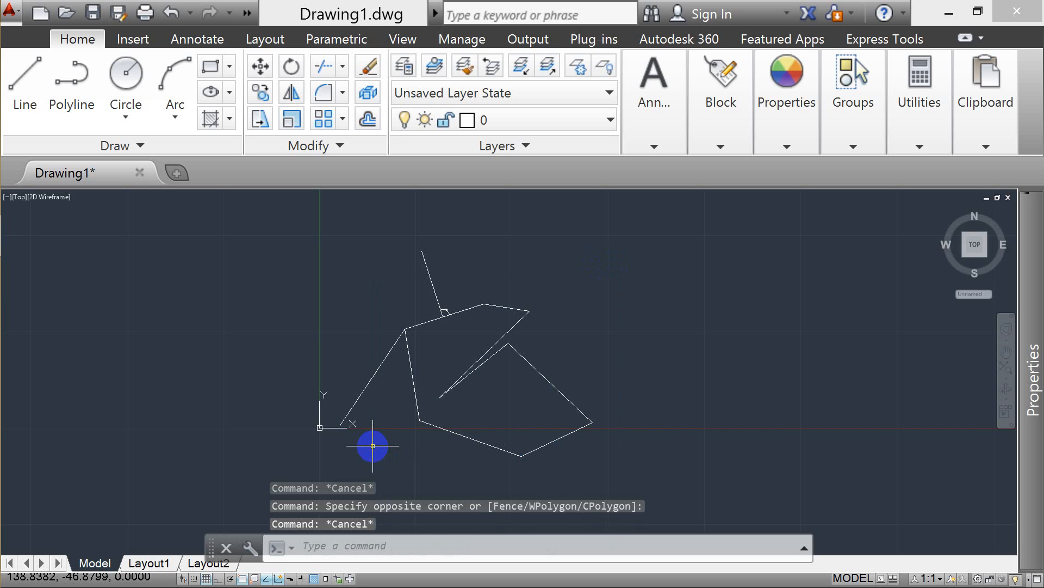
pyautogui.click(537, 254)
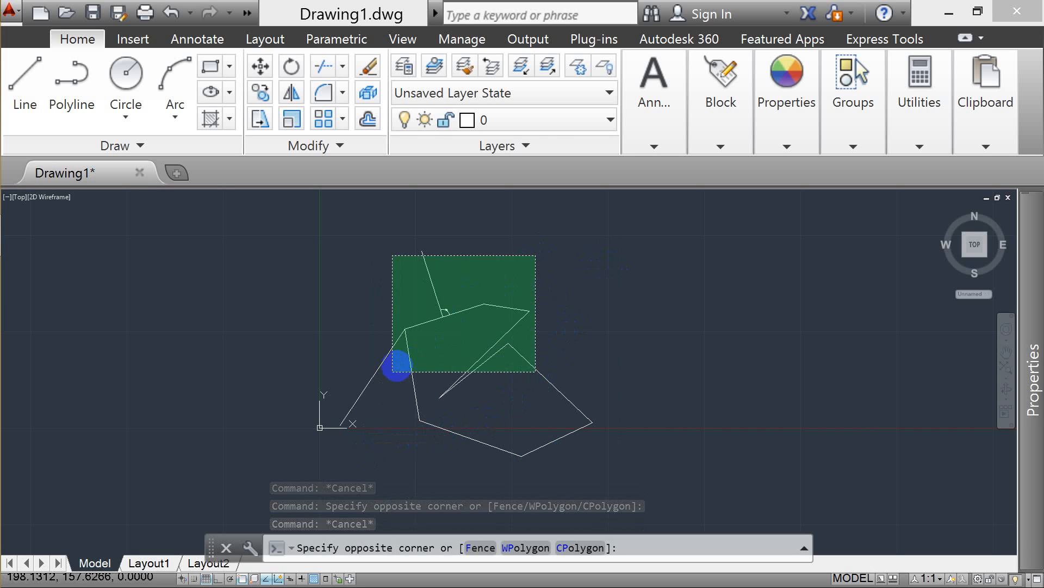
pyautogui.click(361, 433)
pyautogui.press('Escape')
pyautogui.click(704, 303)
pyautogui.click(385, 466)
pyautogui.press('Escape')
pyautogui.click(604, 231)
pyautogui.click(357, 443)
pyautogui.press('Escape')
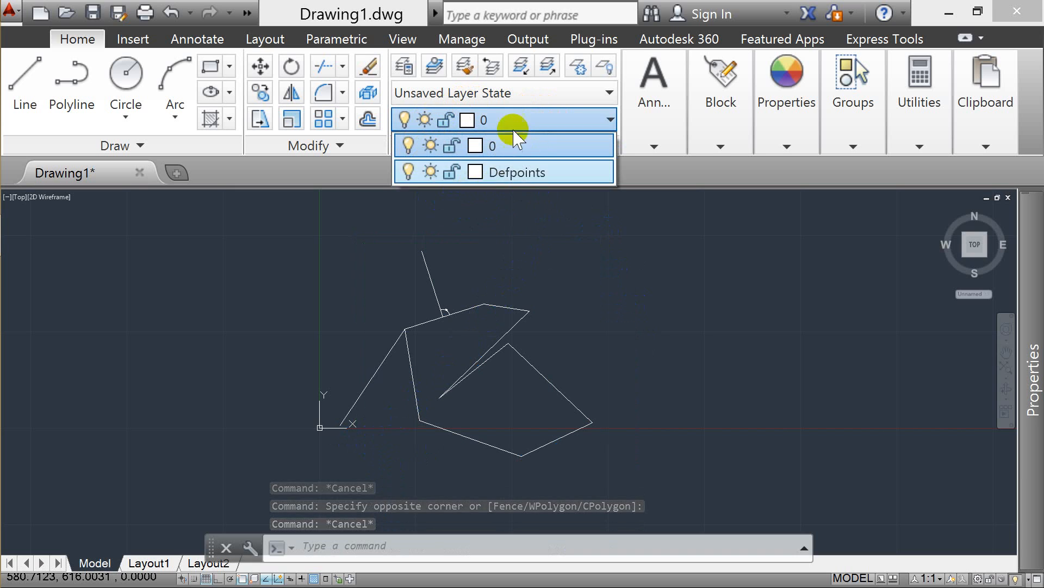
# Examine the list of layers available in the drawing
pyautogui.click(553, 263)
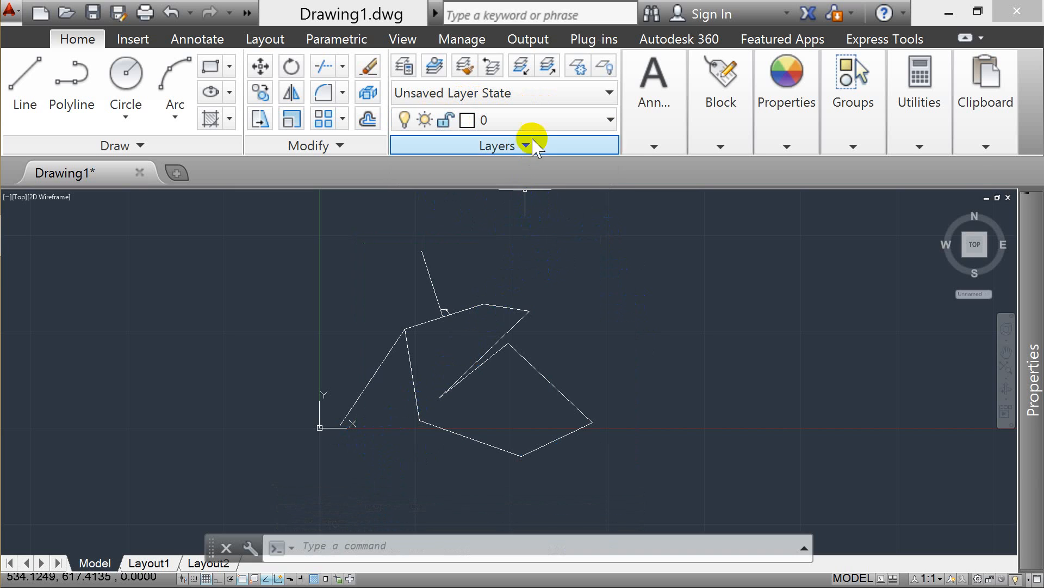
pyautogui.click(541, 121)
pyautogui.click(533, 181)
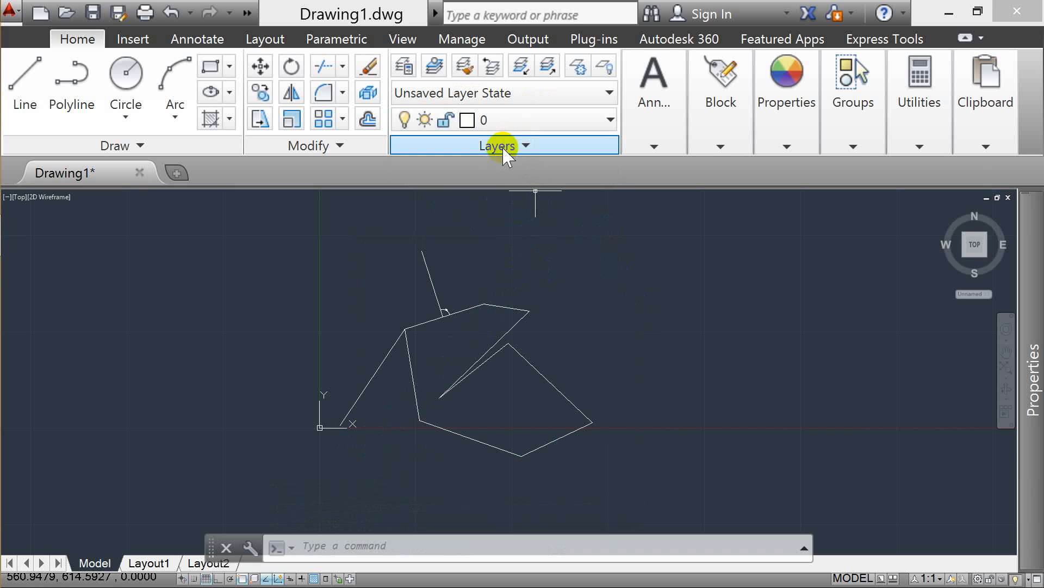
pyautogui.click(525, 146)
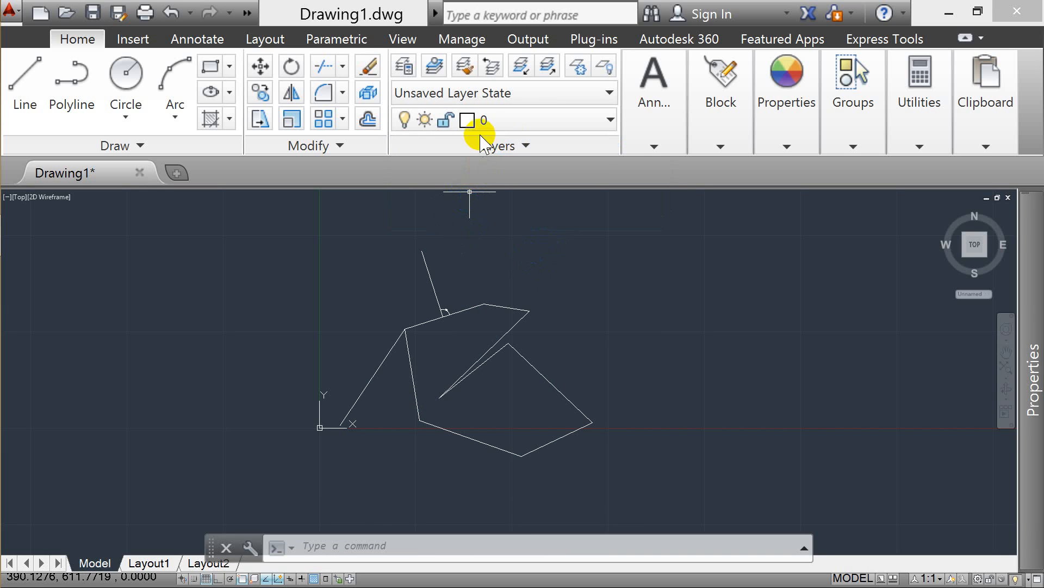
pyautogui.press('Escape')
pyautogui.press('Escape')
pyautogui.click(530, 121)
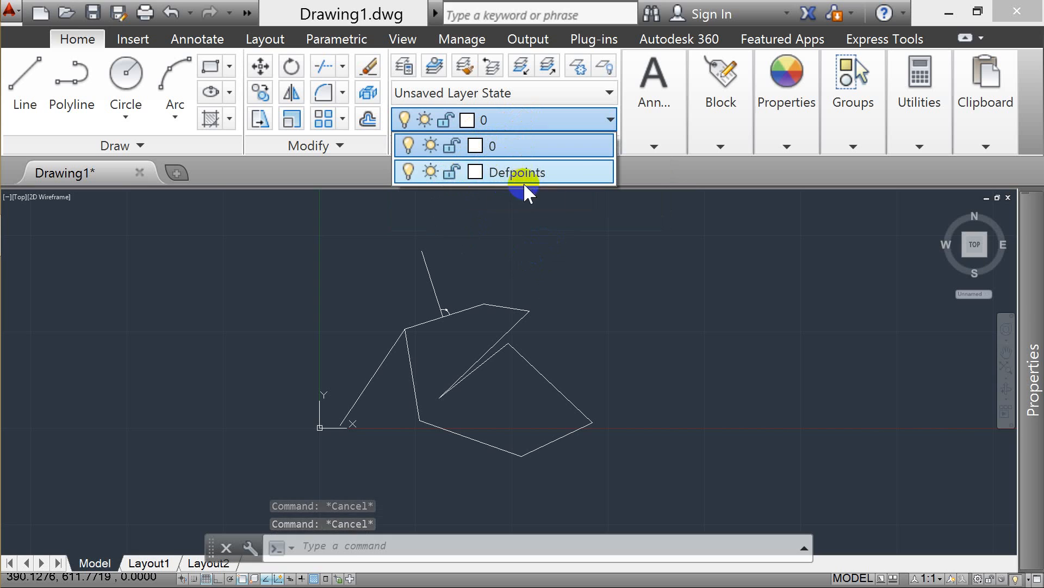
pyautogui.click(530, 222)
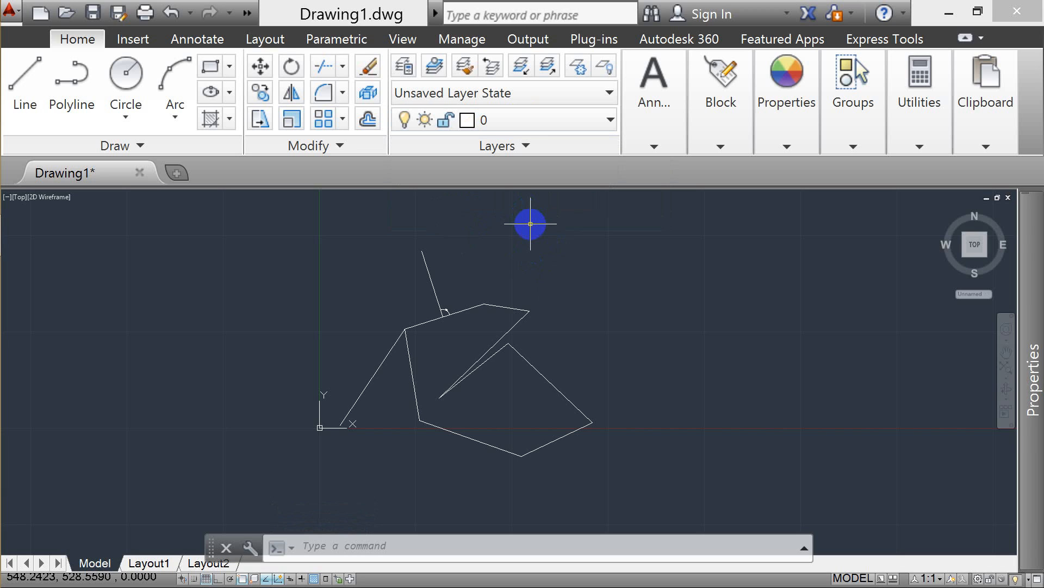
pyautogui.press('Escape')
pyautogui.press('Escape')
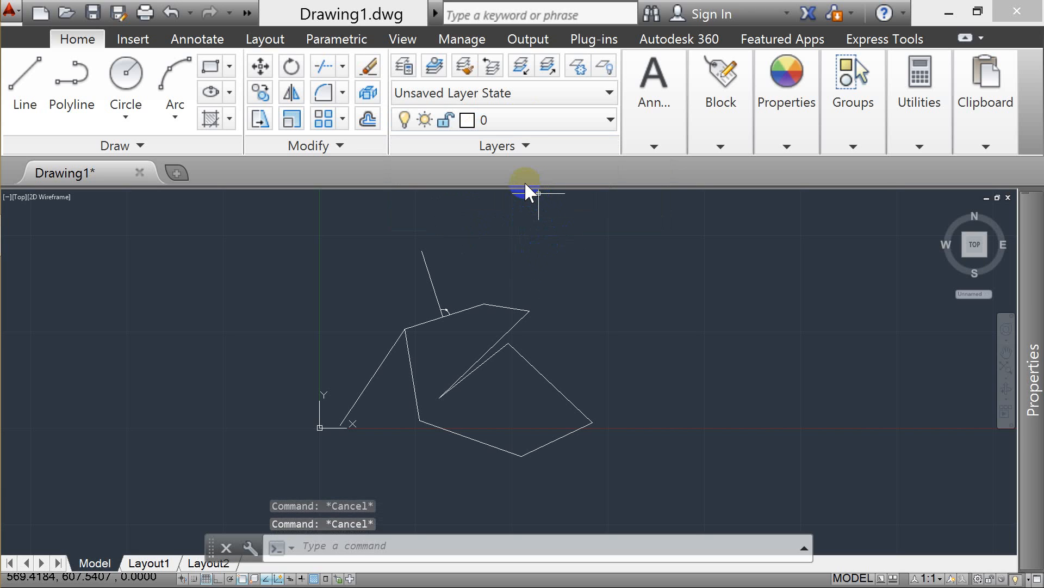
# Create a new layer named CONTORNO in the Layer Properties Manager
pyautogui.write('LA')
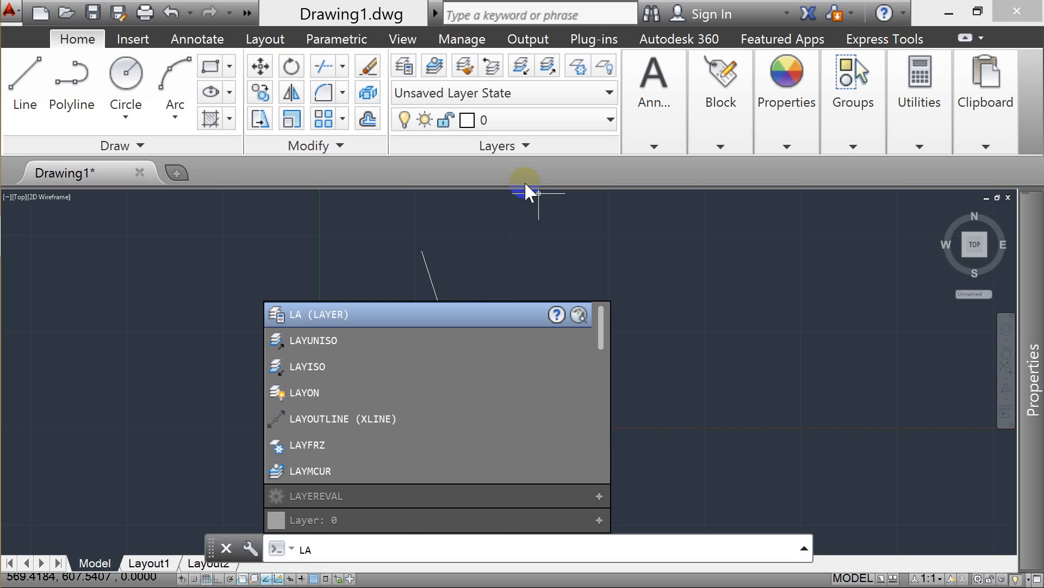
pyautogui.press('Return')
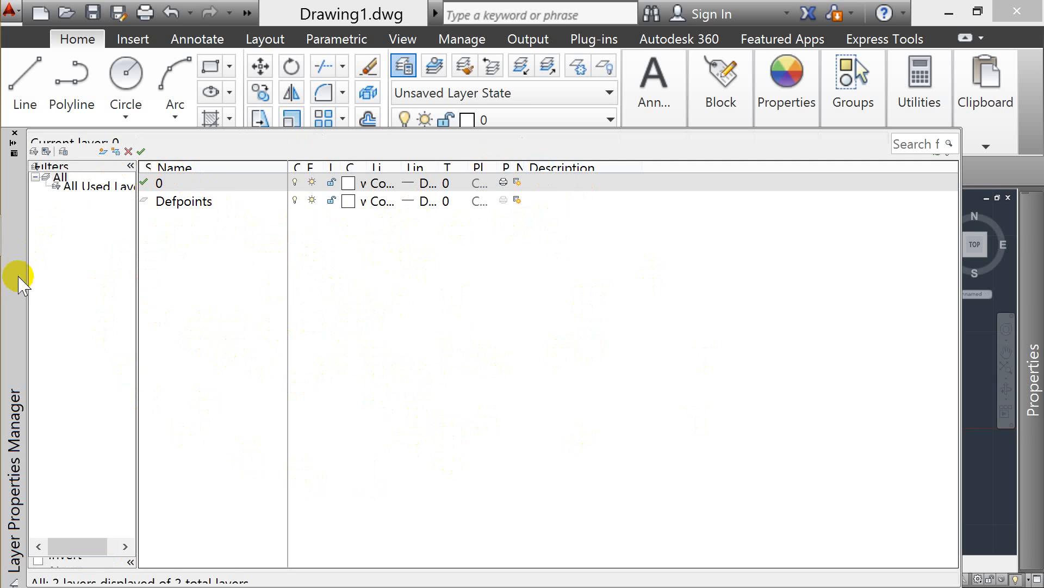
pyautogui.click(103, 151)
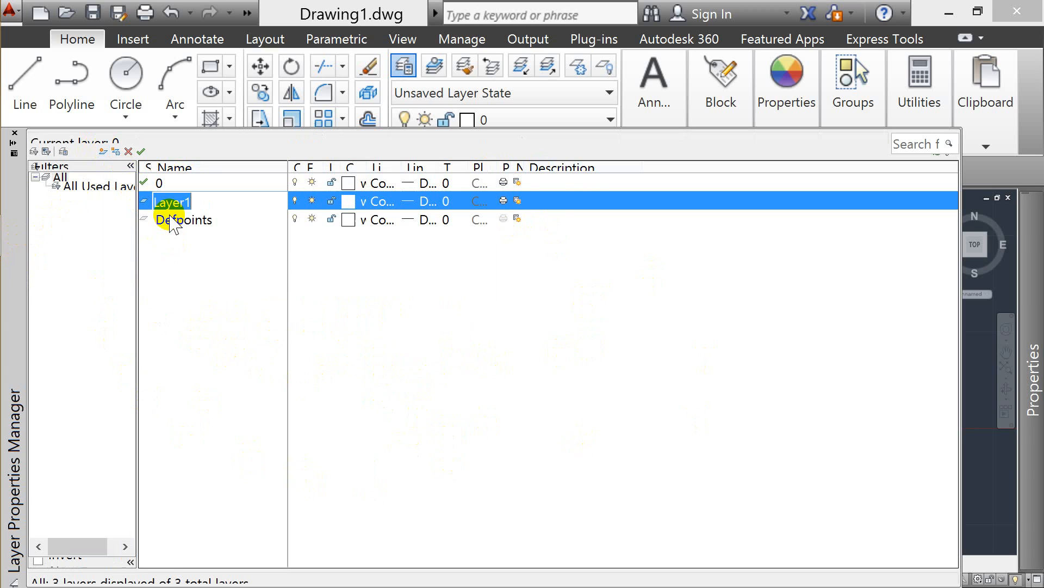
pyautogui.write('CONTORNO')
pyautogui.press('Return')
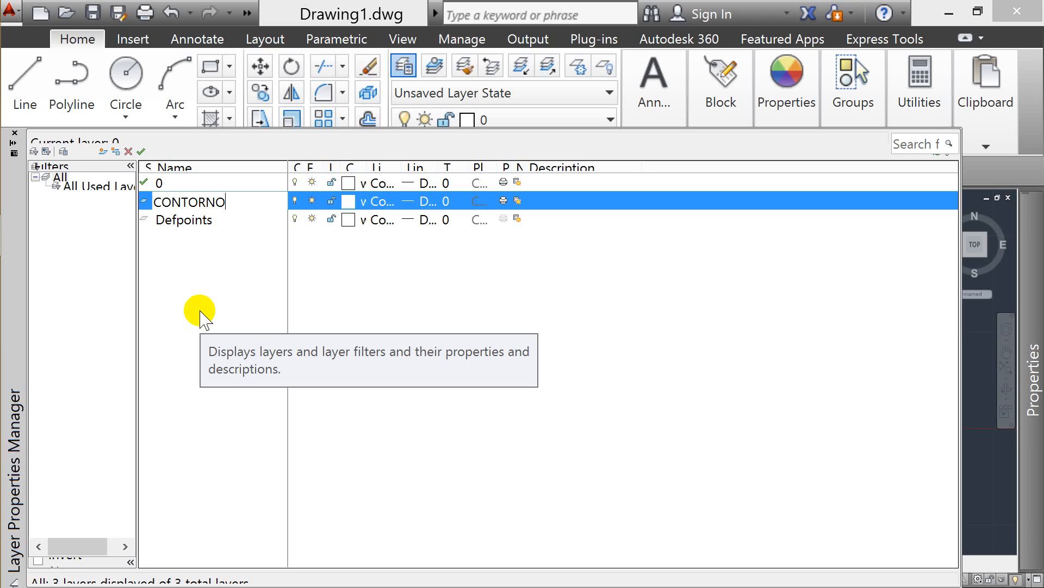
# Set the CONTORNO layer's color to cyan
pyautogui.click(348, 201)
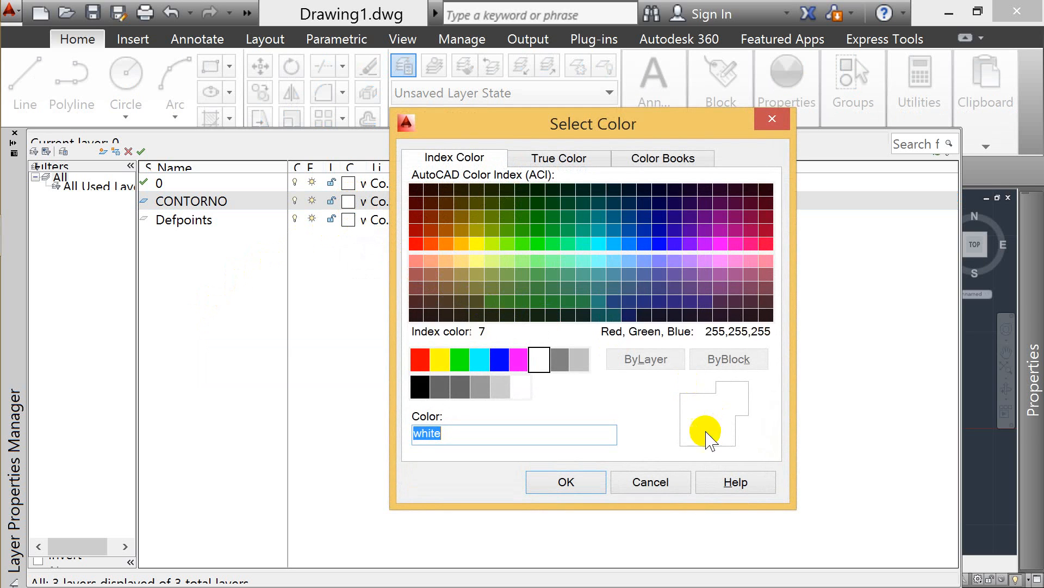
pyautogui.click(481, 361)
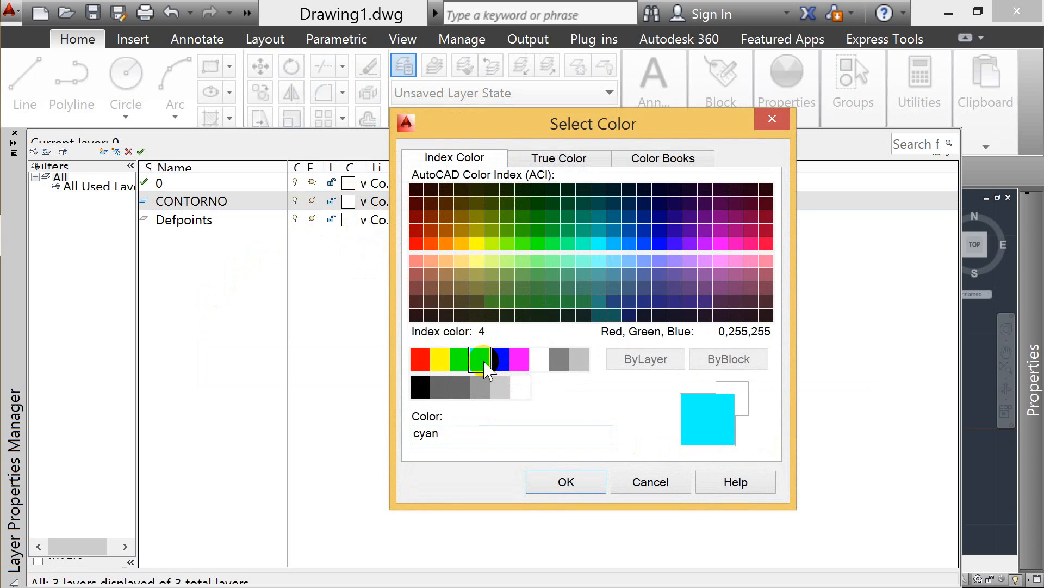
pyautogui.click(562, 479)
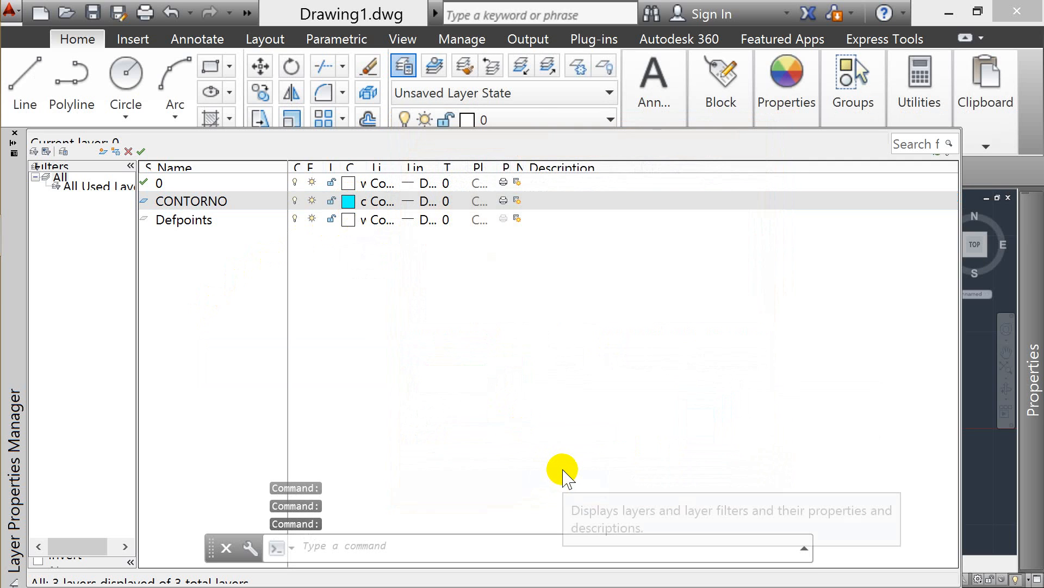
# Create another new layer named GEOMETRIA
pyautogui.click(103, 151)
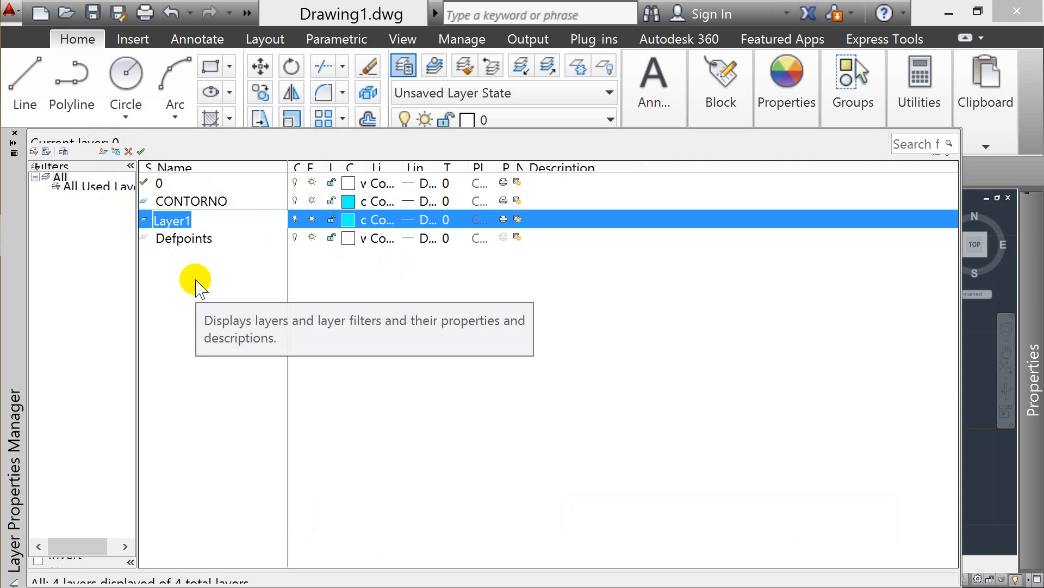
pyautogui.press('BackSpace')
pyautogui.write('TR')
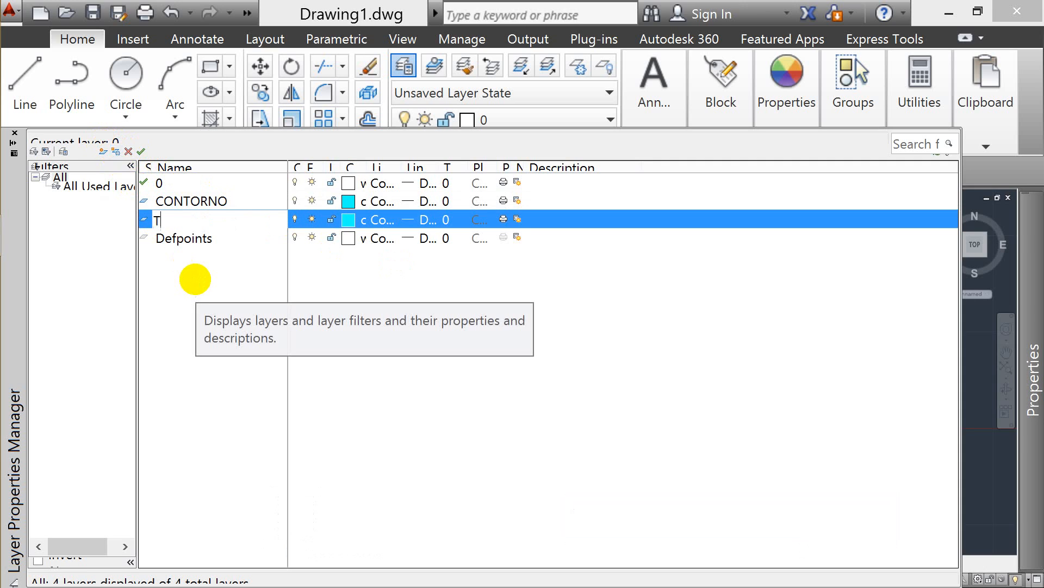
pyautogui.press('BackSpace')
pyautogui.press('BackSpace')
pyautogui.write('GEOMETRIA')
# Set the GEOMETRIA layer's color to red
pyautogui.click(348, 219)
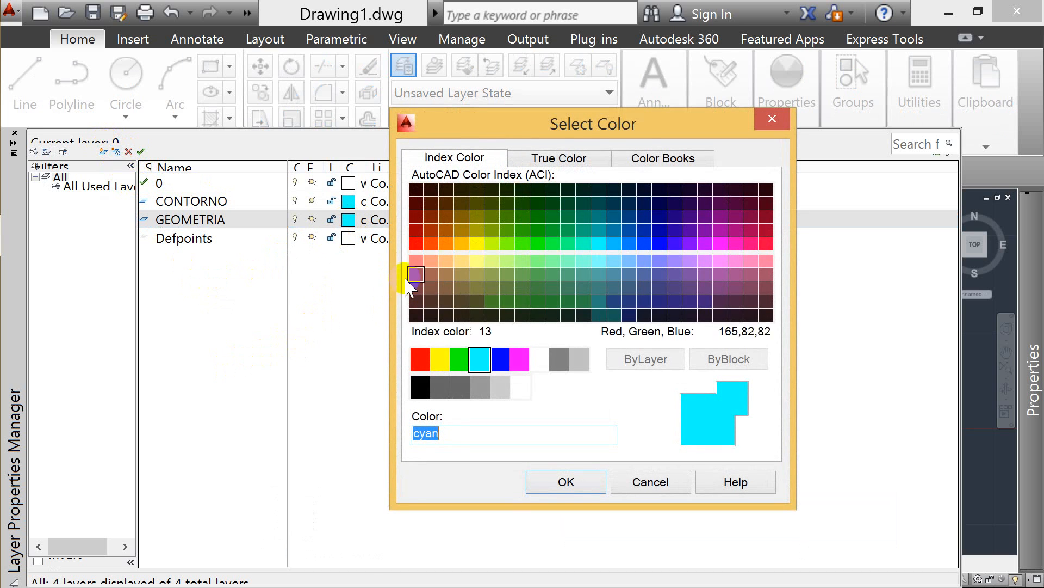
pyautogui.click(416, 243)
pyautogui.click(419, 359)
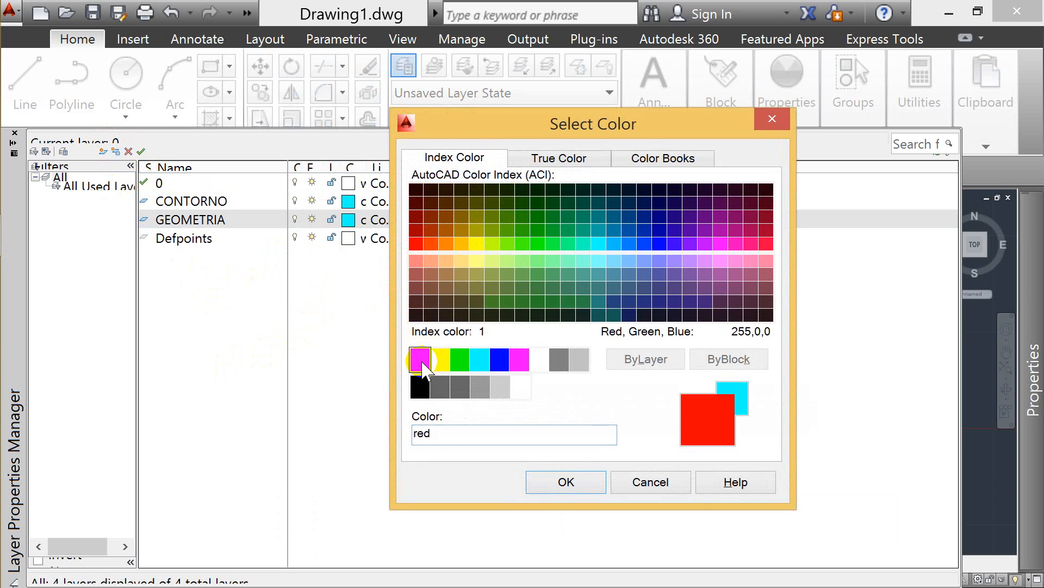
pyautogui.click(546, 484)
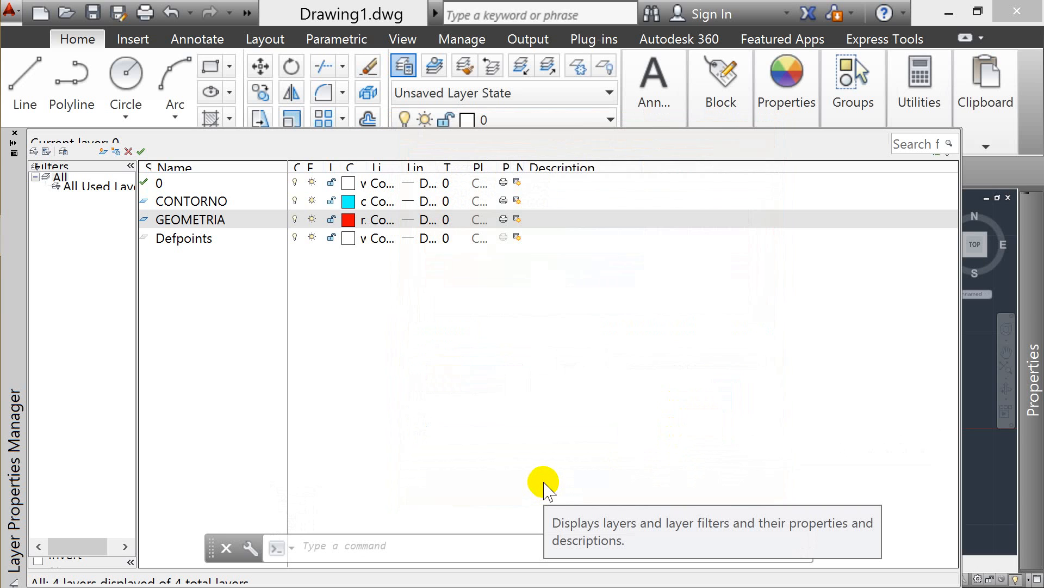
pyautogui.click(349, 220)
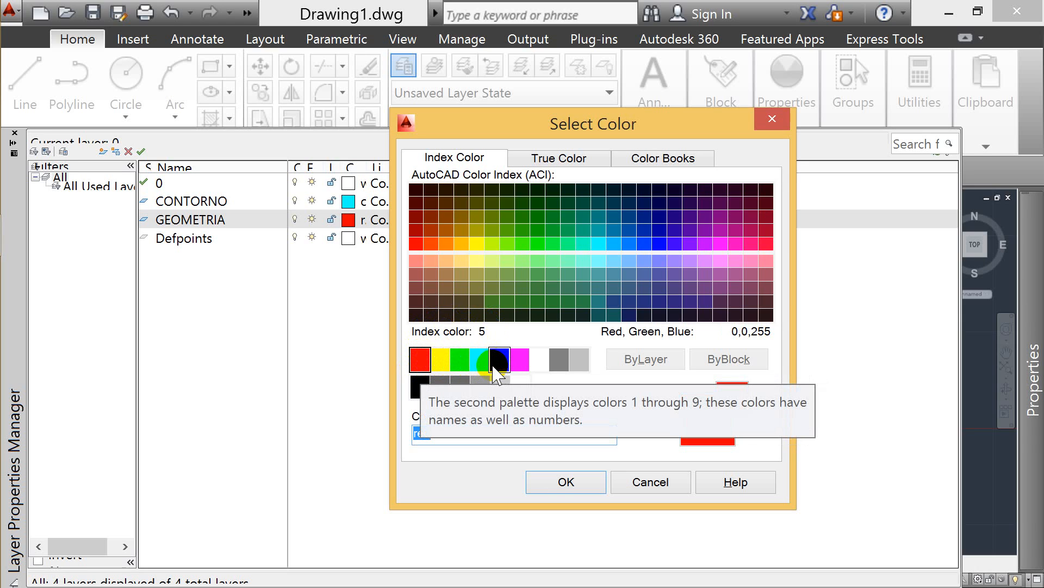
pyautogui.click(586, 483)
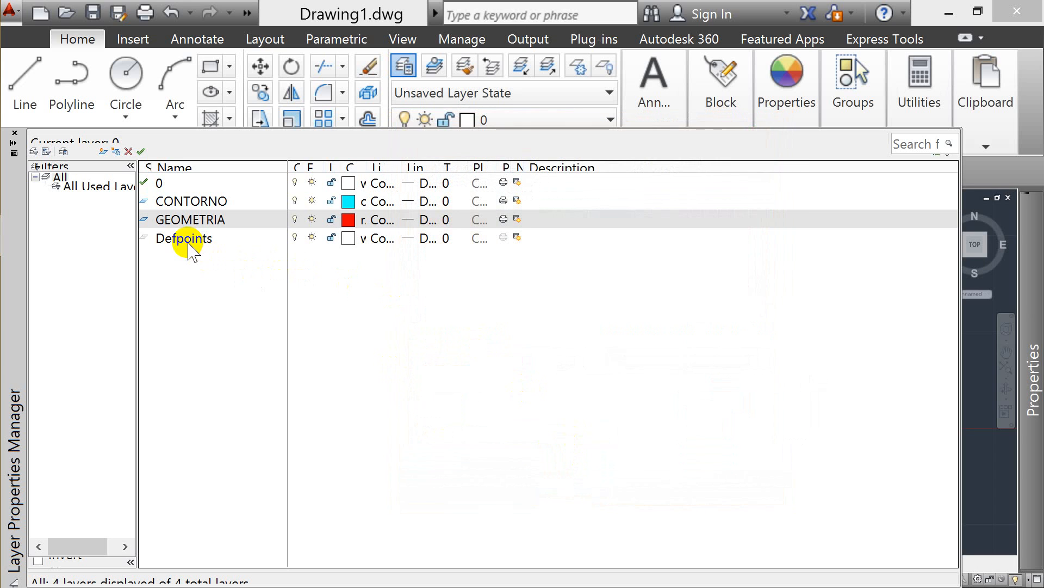
# Add one more layer below GEOMETRIA, keeping its default name, and close the Layer Properties Manager
pyautogui.click(104, 151)
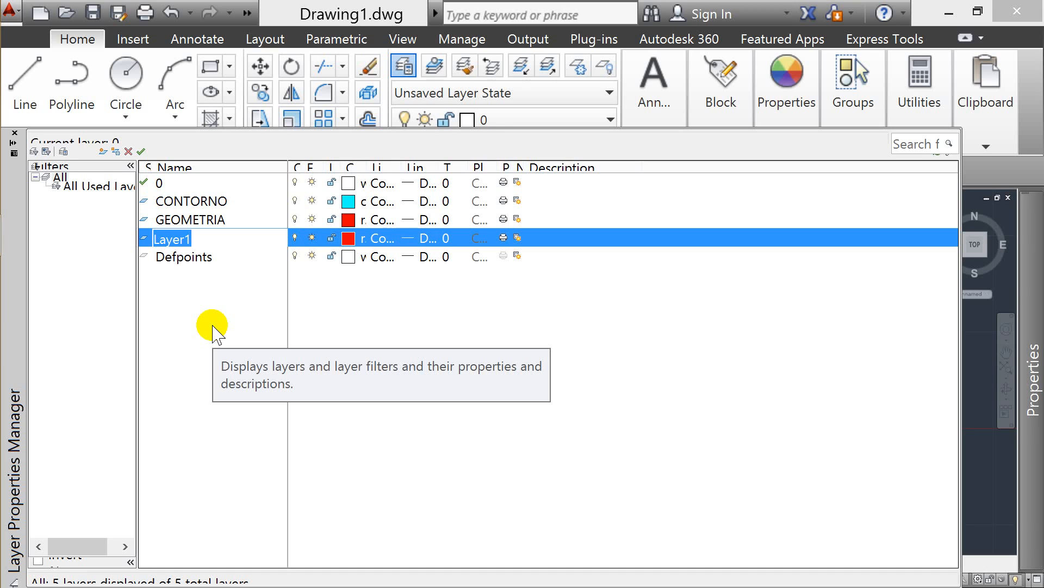
pyautogui.press('Return')
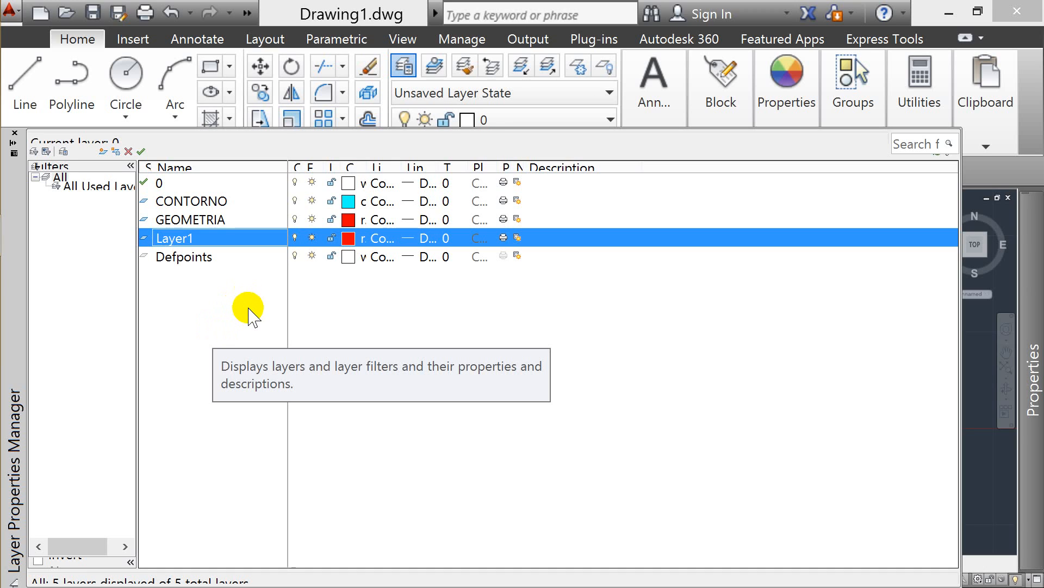
pyautogui.click(15, 134)
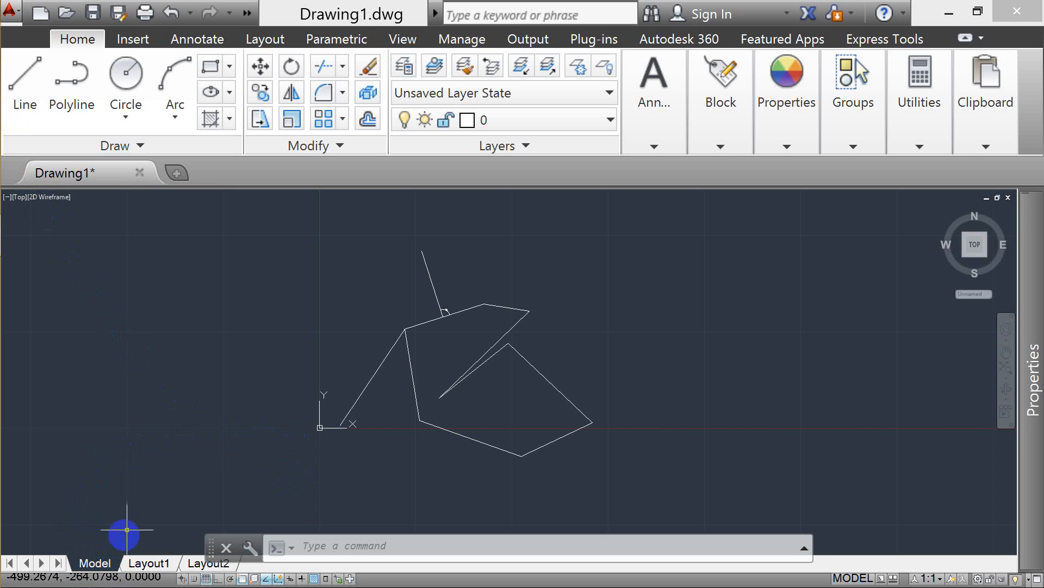
# View the drawing on the Layout1 sheet, select its viewport frame, and return to model space
pyautogui.click(150, 564)
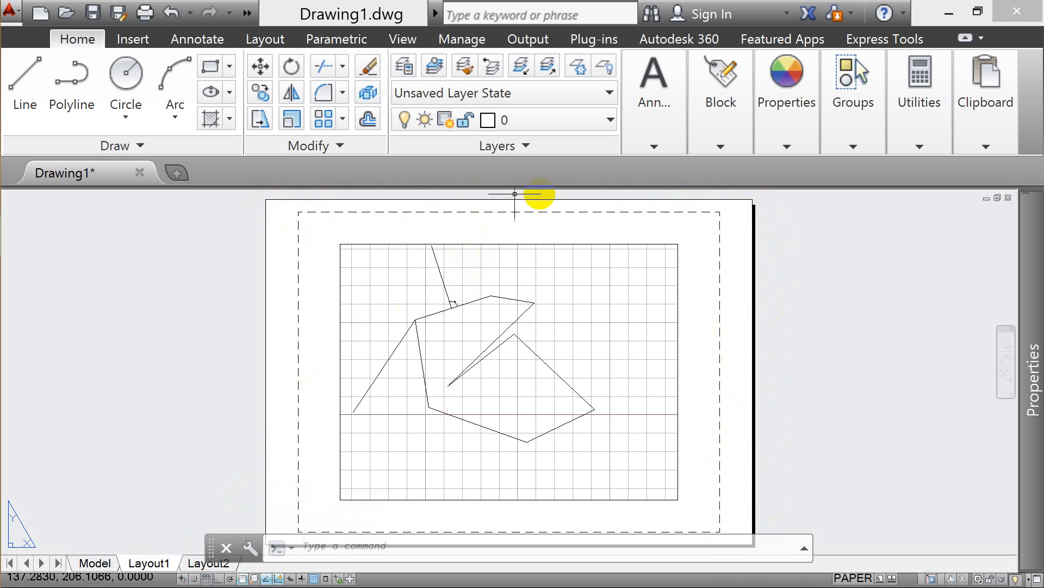
pyautogui.click(370, 243)
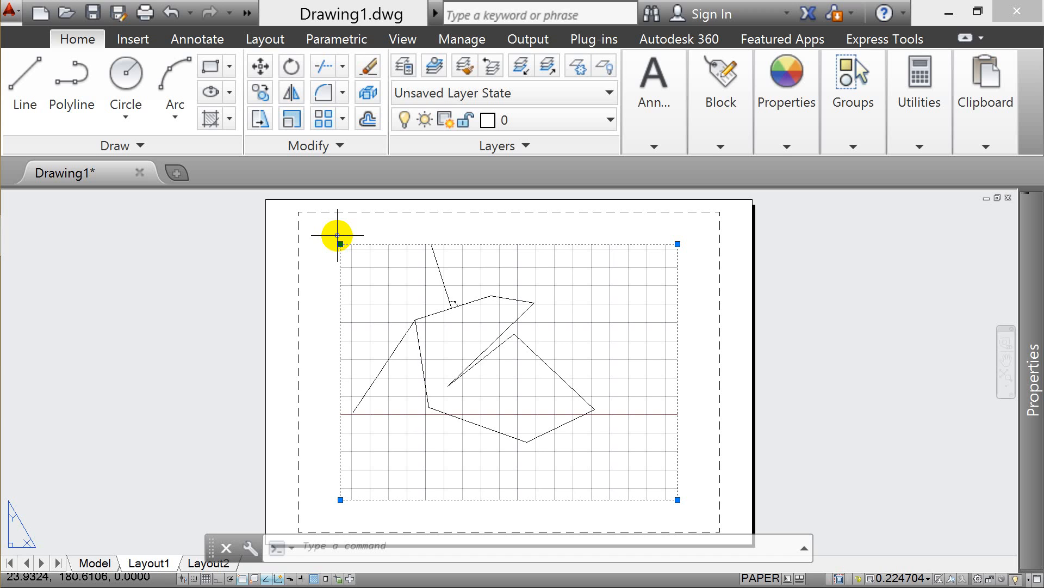
pyautogui.click(93, 563)
pyautogui.click(369, 305)
pyautogui.press('Escape')
# Reopen the Layer Properties Manager with the LA alias and rename Layer1 as COTAS
pyautogui.write('la')
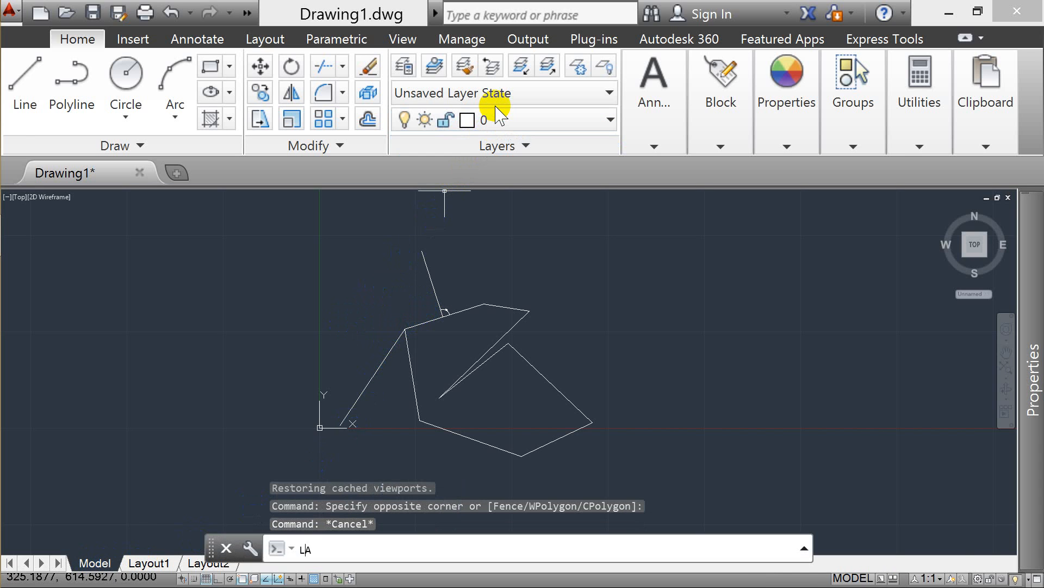
pyautogui.press('Return')
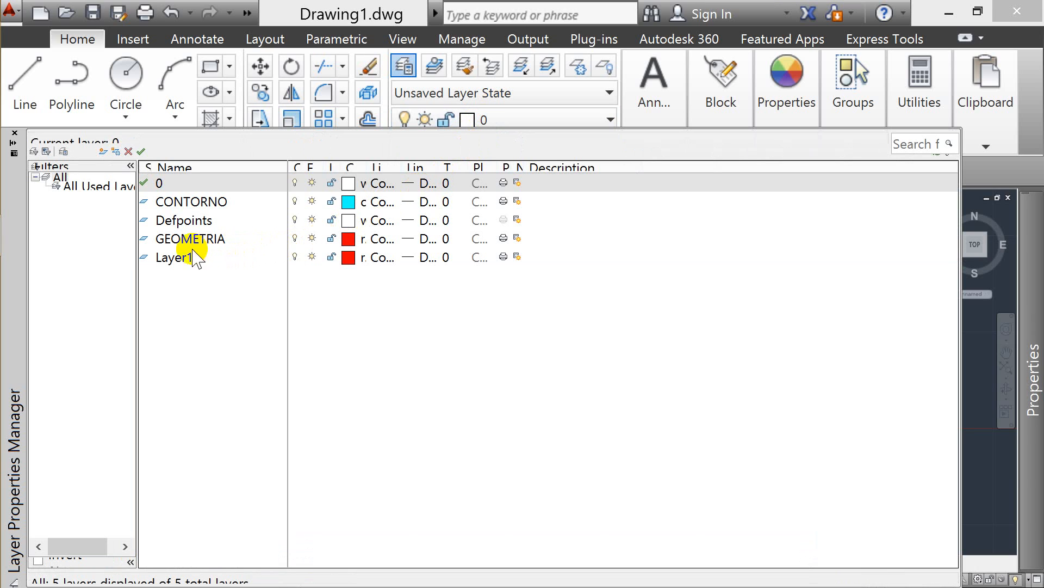
pyautogui.click(184, 258)
pyautogui.click(185, 260)
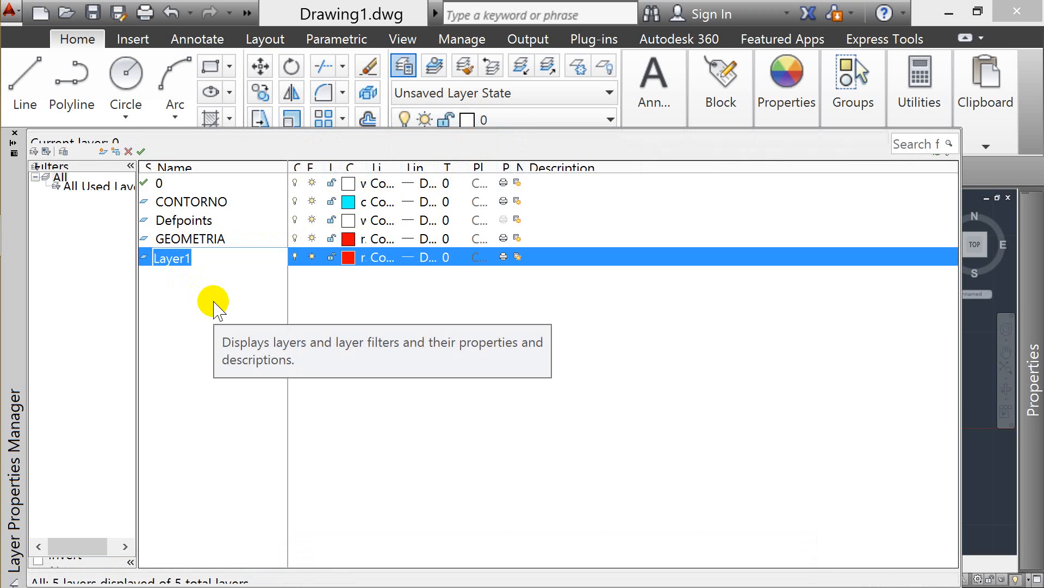
pyautogui.write('COTAS')
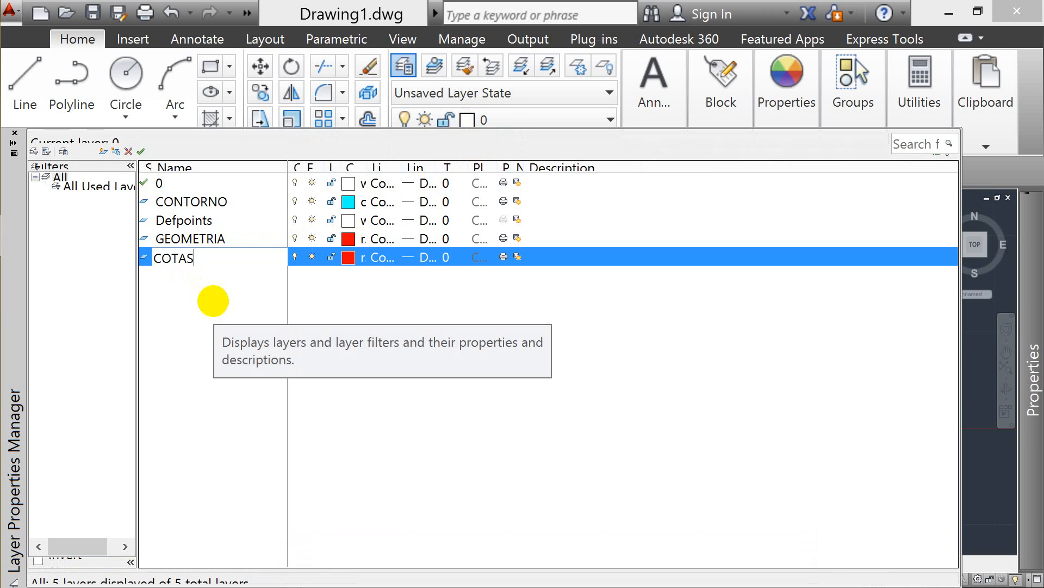
# Set the COTAS layer's color to yellow
pyautogui.click(348, 257)
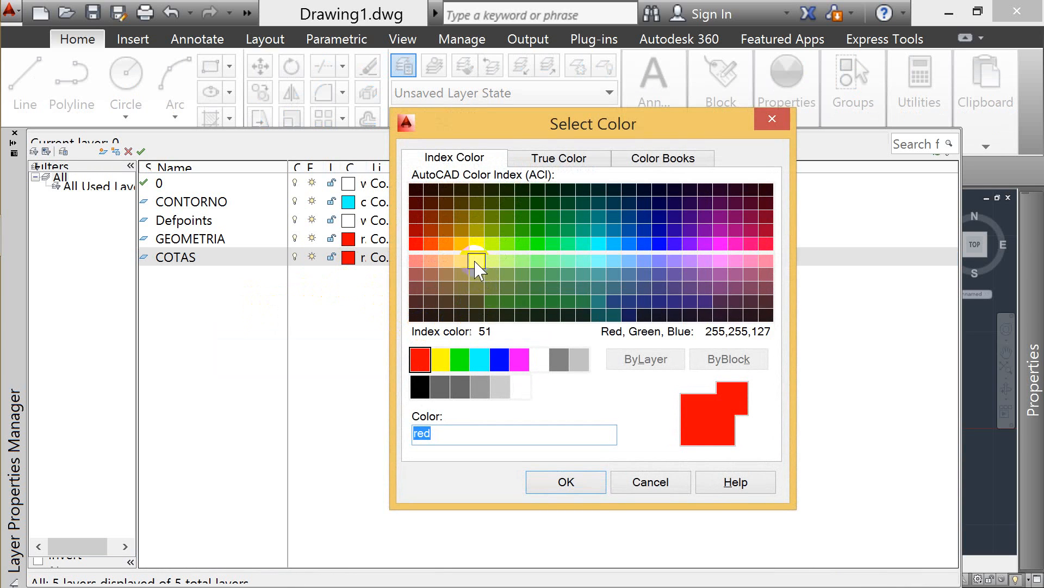
pyautogui.click(440, 359)
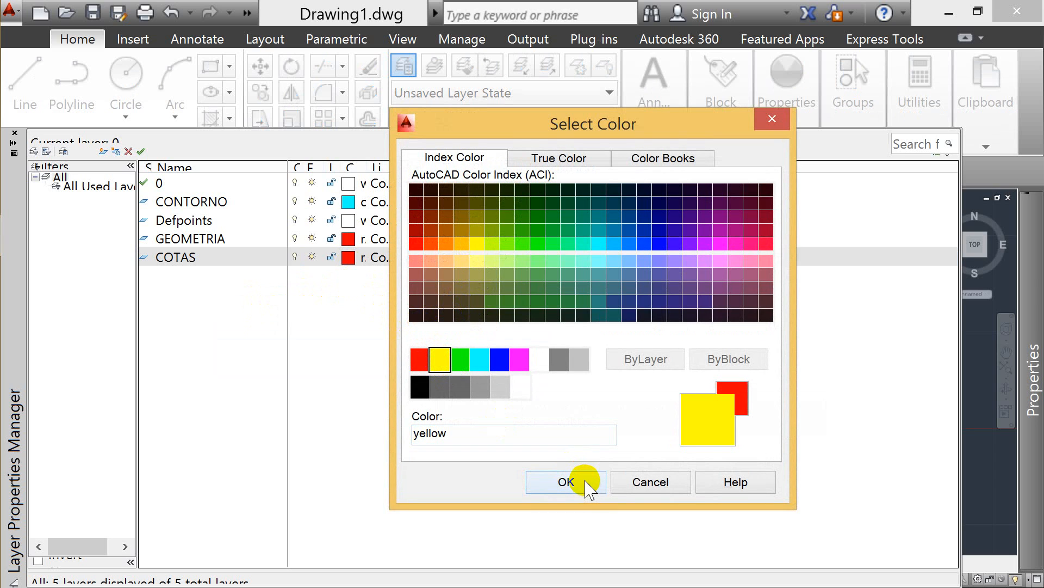
pyautogui.click(579, 482)
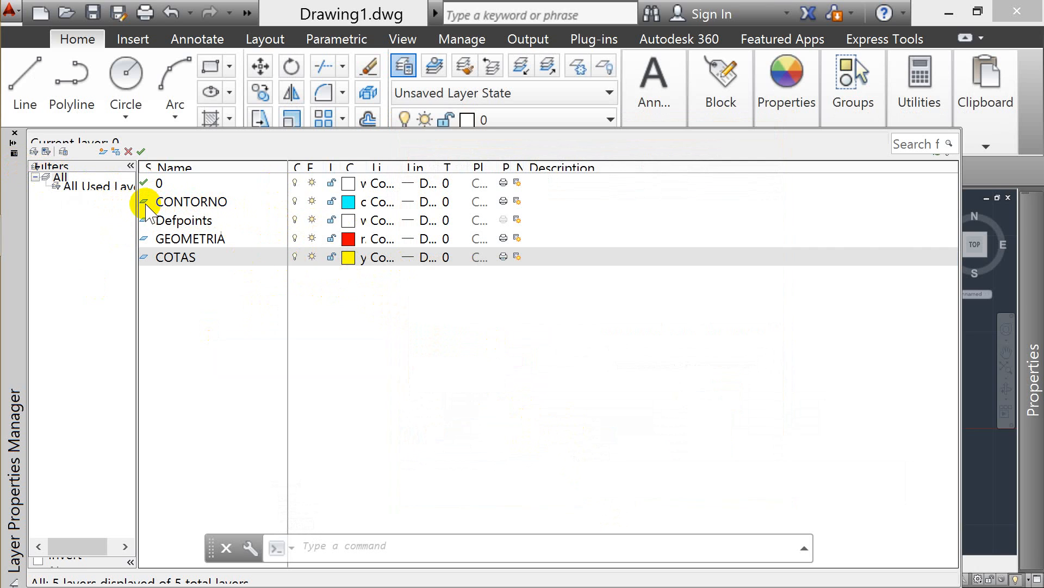
# Make GEOMETRIA the current layer and close the Layer Properties Manager
pyautogui.click(146, 238)
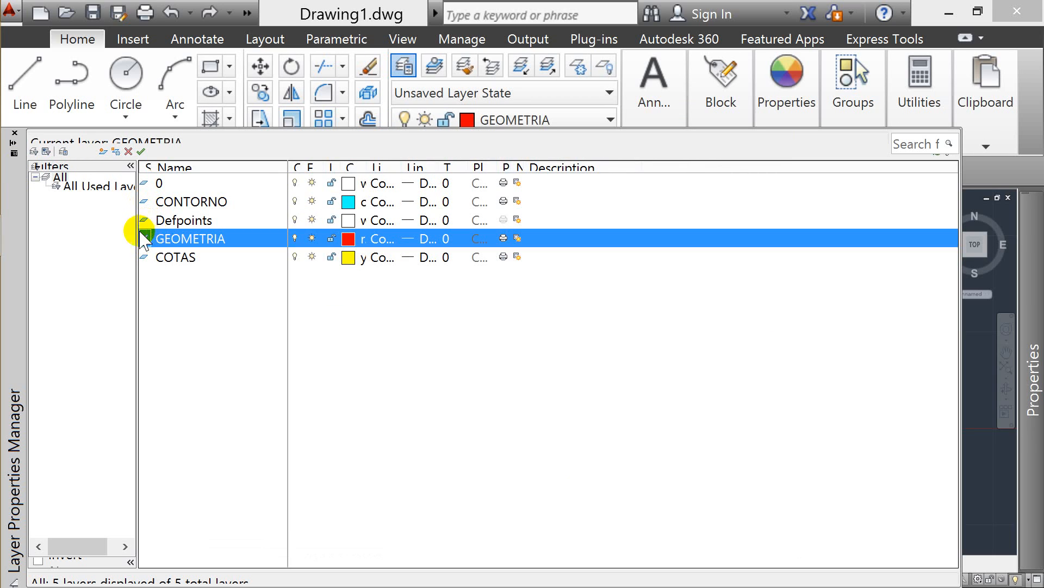
pyautogui.click(146, 256)
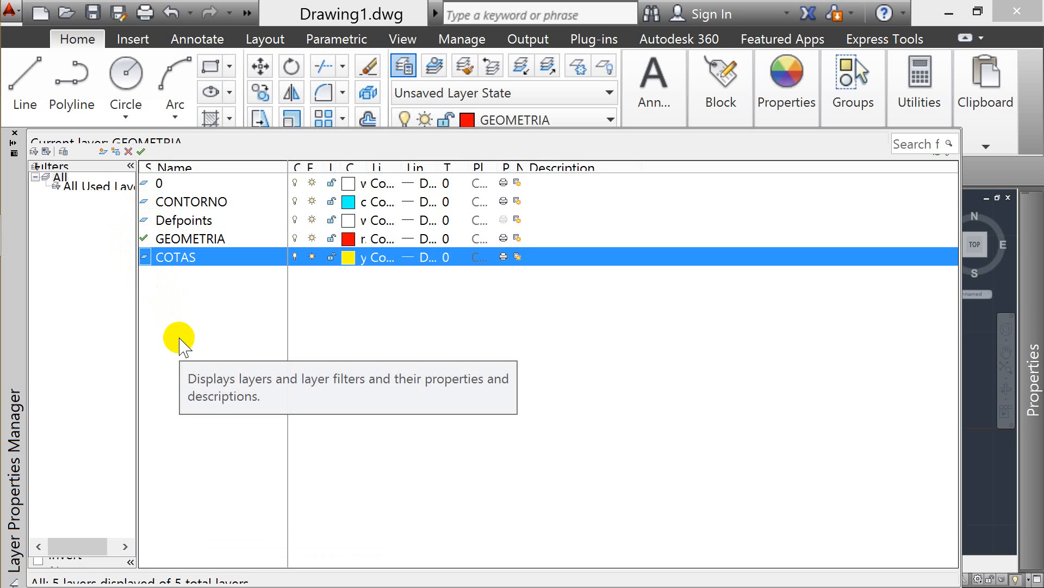
pyautogui.click(12, 133)
# Draw a freehand chain of seven connected lines on the GEOMETRIA layer, running clockwise around and across the existing shapes
pyautogui.write('L')
pyautogui.press('Return')
pyautogui.click(337, 272)
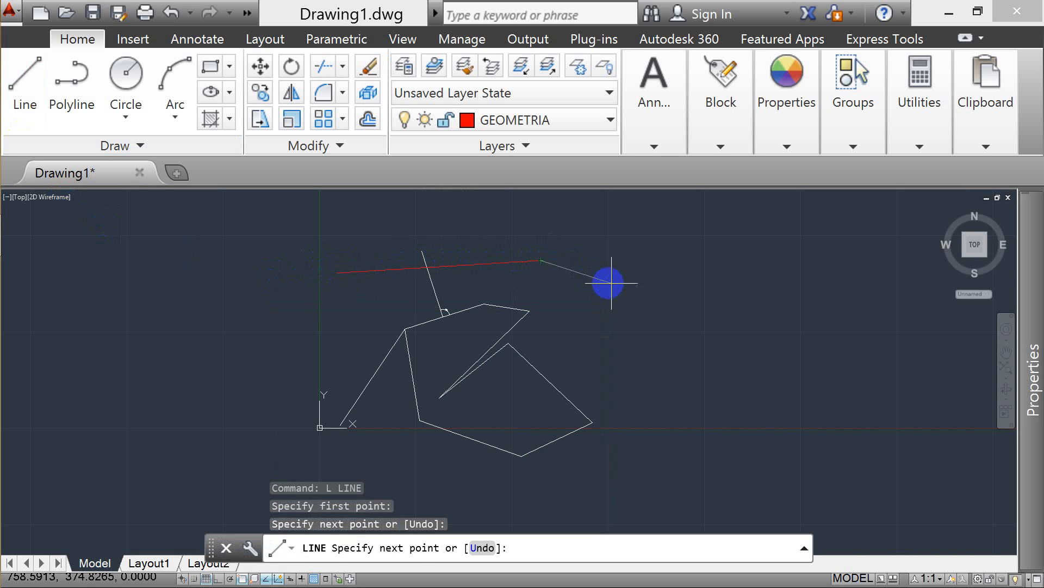
pyautogui.click(659, 335)
pyautogui.click(635, 447)
pyautogui.click(542, 478)
pyautogui.click(354, 319)
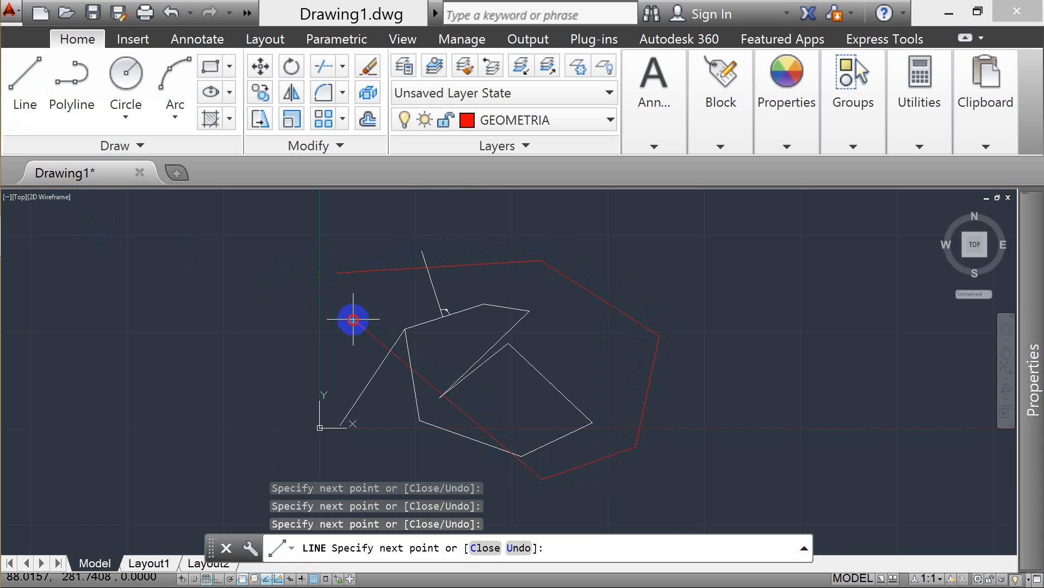
pyautogui.click(404, 281)
pyautogui.click(423, 214)
pyautogui.press('Escape')
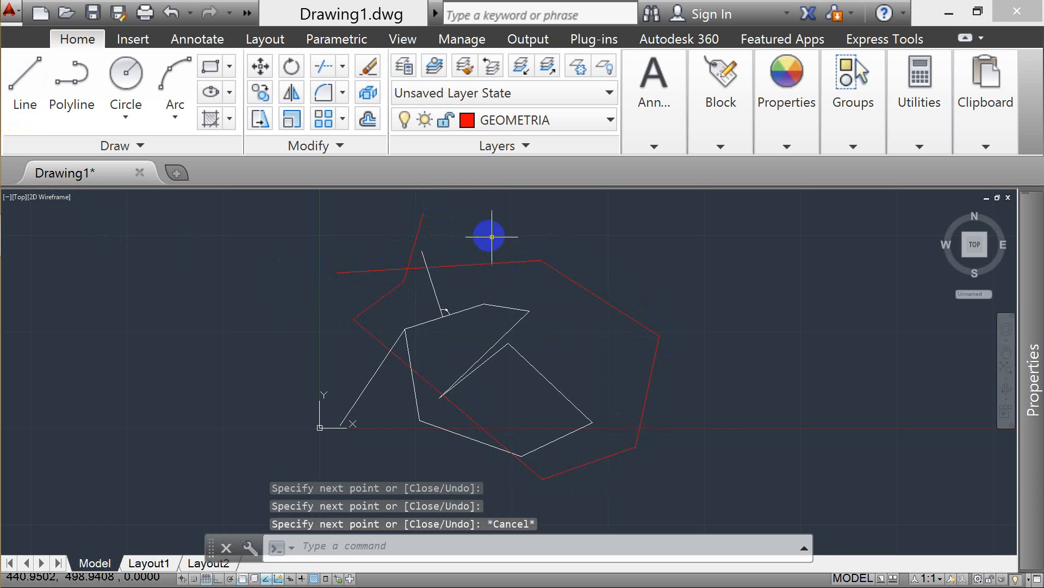
# Try to change the 2D model space uniform background with a true color in the display options, and apply it
pyautogui.write('op')
pyautogui.press('Return')
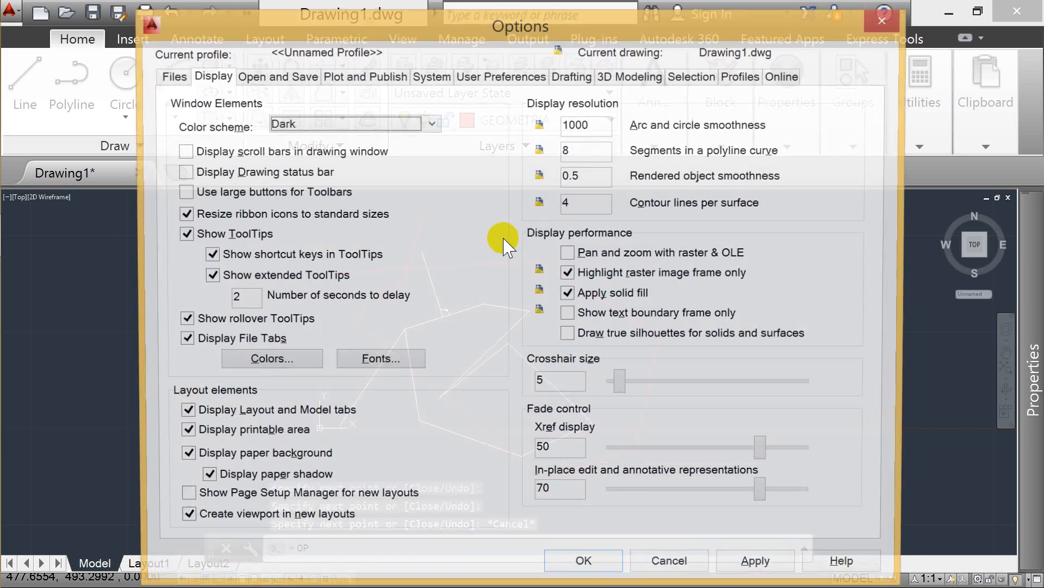
pyautogui.click(266, 360)
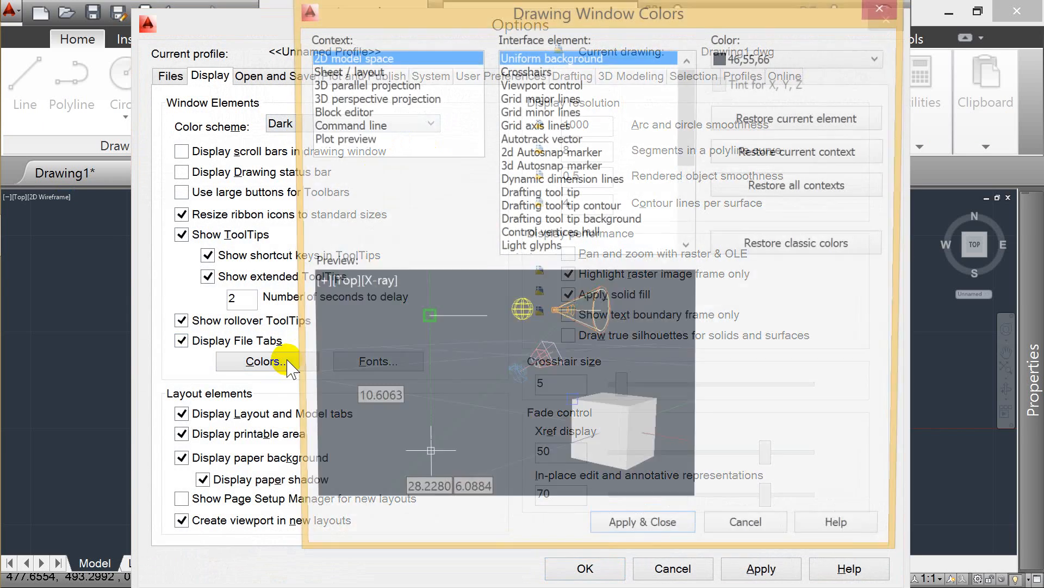
pyautogui.click(757, 59)
pyautogui.click(762, 208)
pyautogui.click(659, 331)
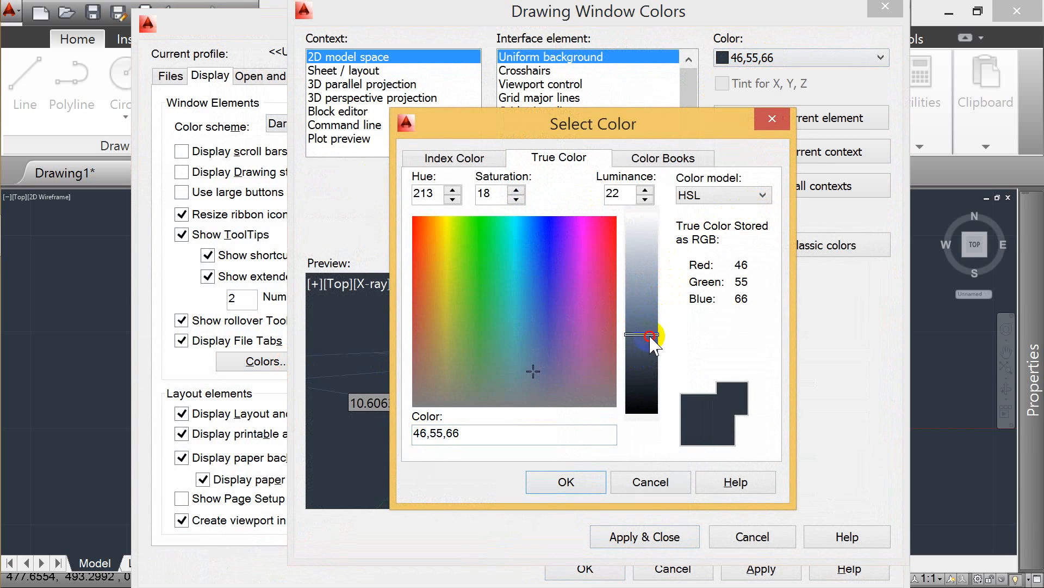
pyautogui.click(568, 481)
pyautogui.click(620, 533)
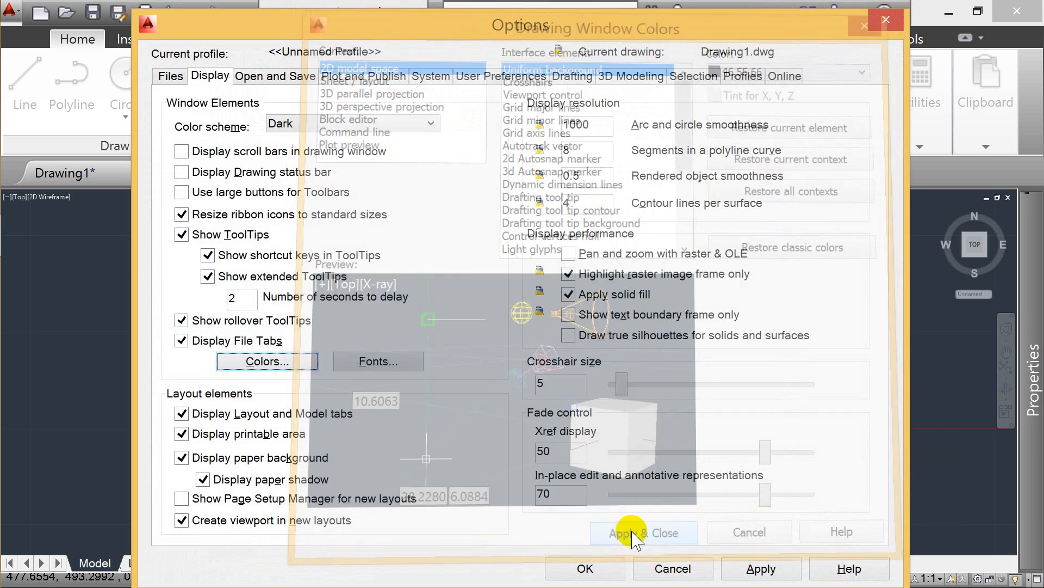
pyautogui.click(735, 560)
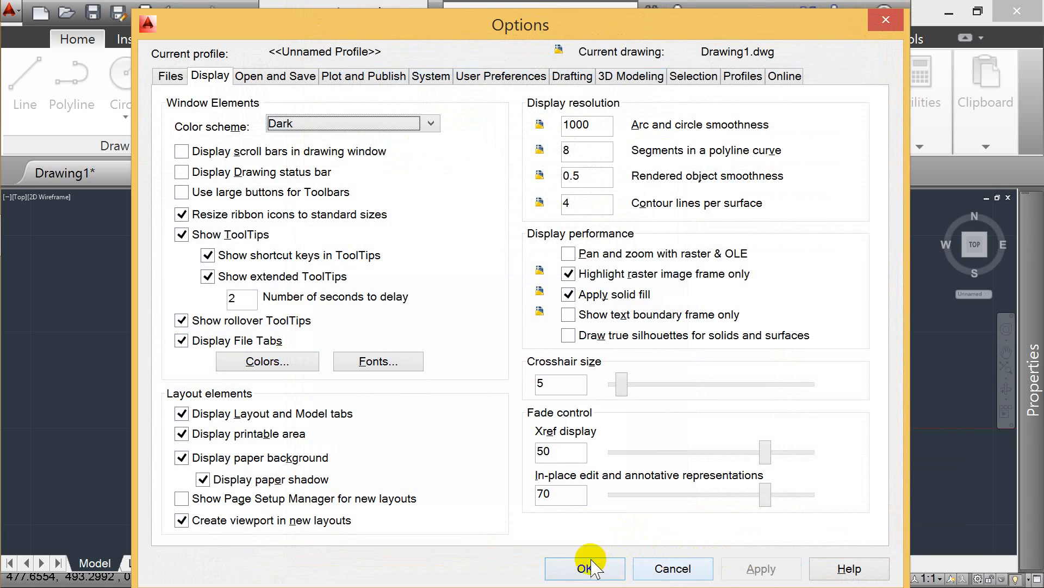
pyautogui.click(588, 563)
pyautogui.rightClick(630, 373)
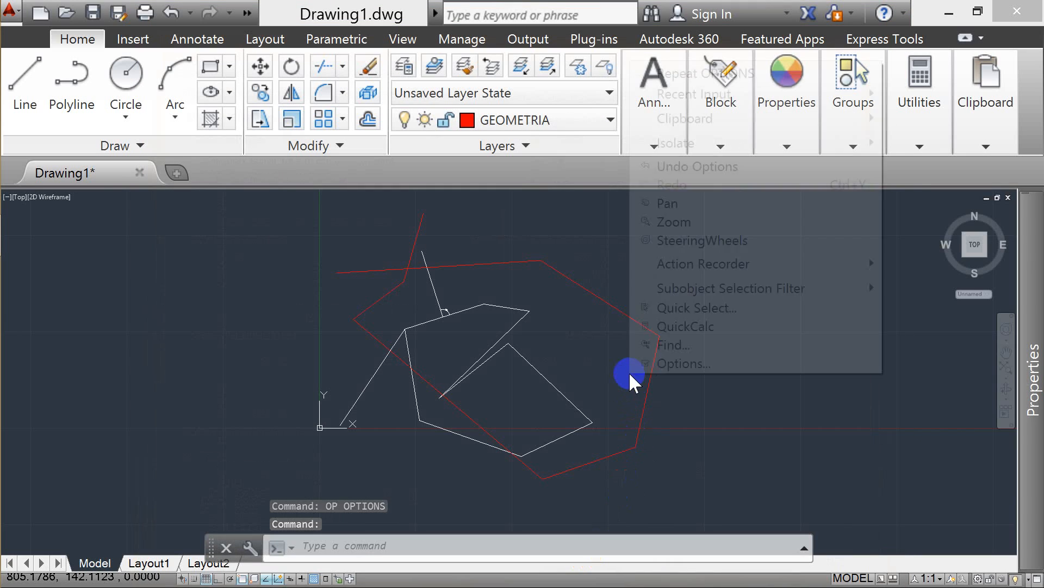
pyautogui.press('Escape')
pyautogui.press('Escape')
# Set the 2D model space uniform background to true color 82,98,117 in the display options and apply it
pyautogui.write('op')
pyautogui.press('Return')
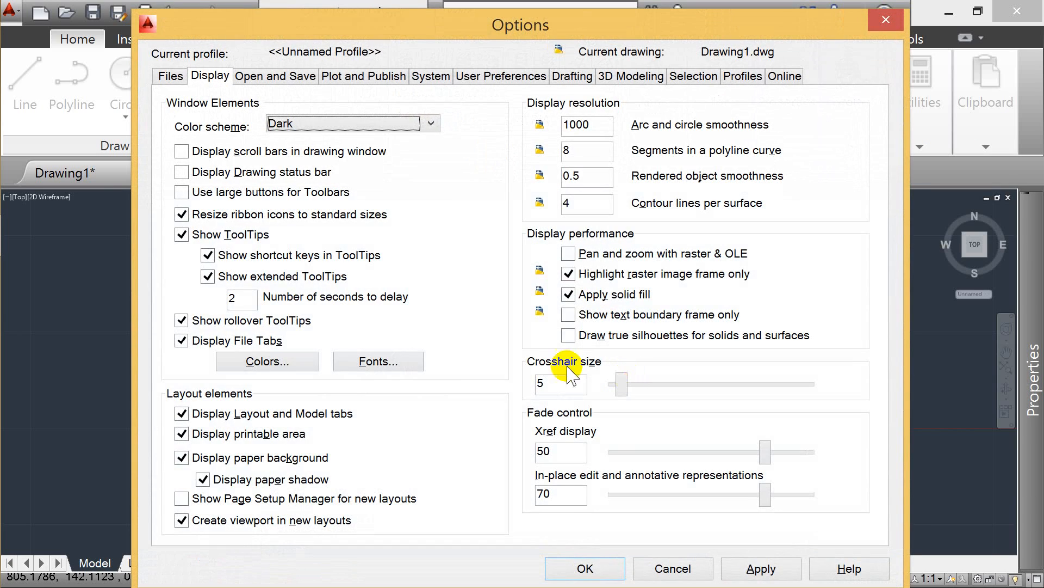
pyautogui.click(308, 363)
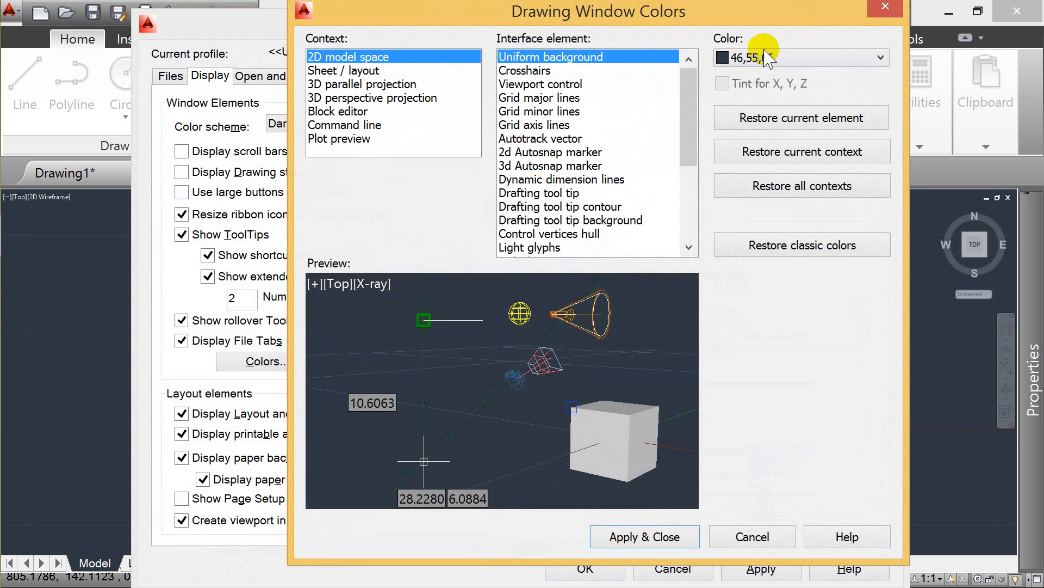
pyautogui.click(784, 57)
pyautogui.click(765, 212)
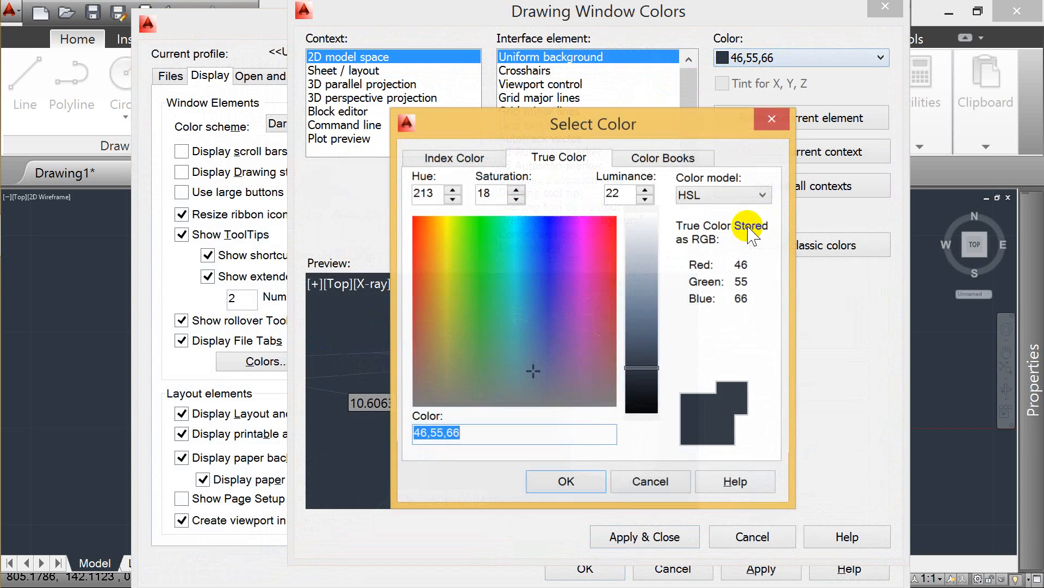
pyautogui.click(642, 346)
pyautogui.moveTo(642, 346); pyautogui.dragTo(647, 336)
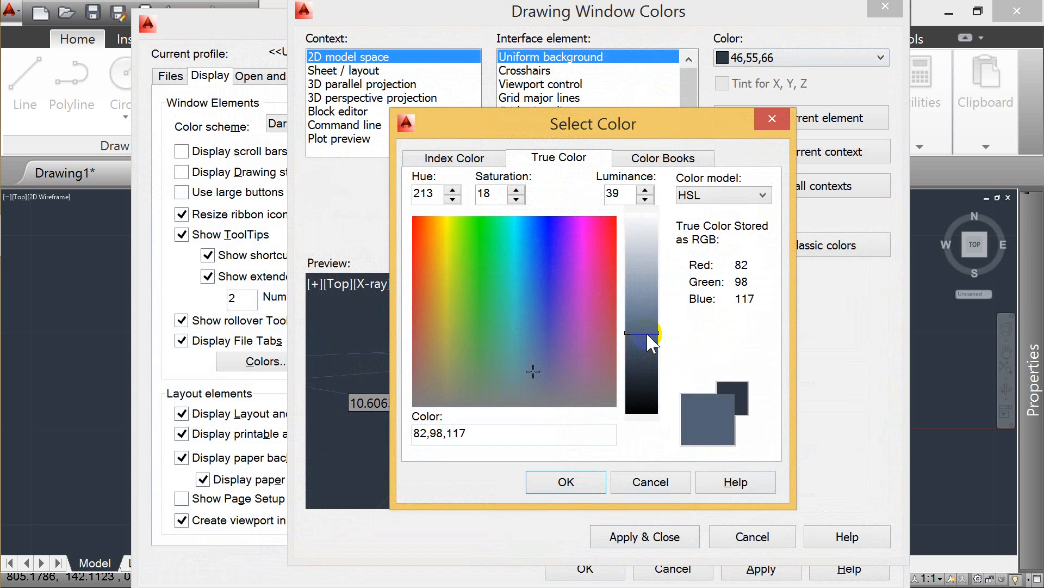
pyautogui.click(569, 480)
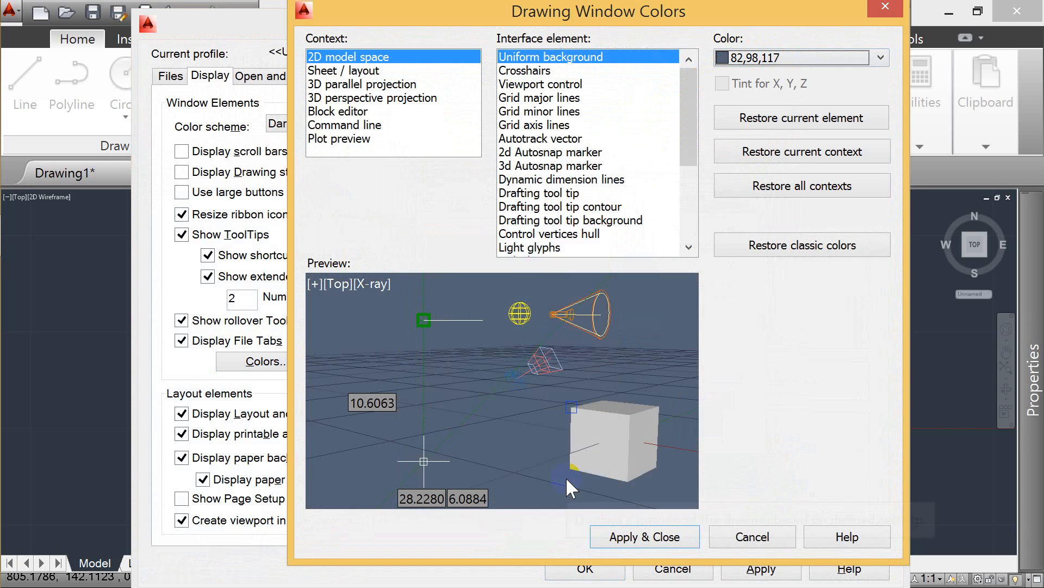
pyautogui.click(684, 549)
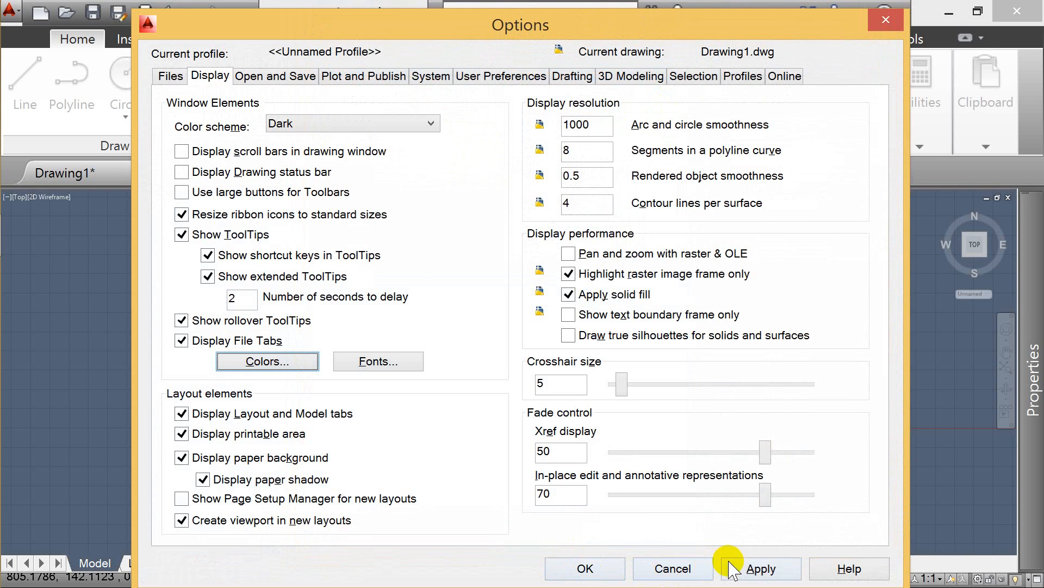
pyautogui.click(595, 568)
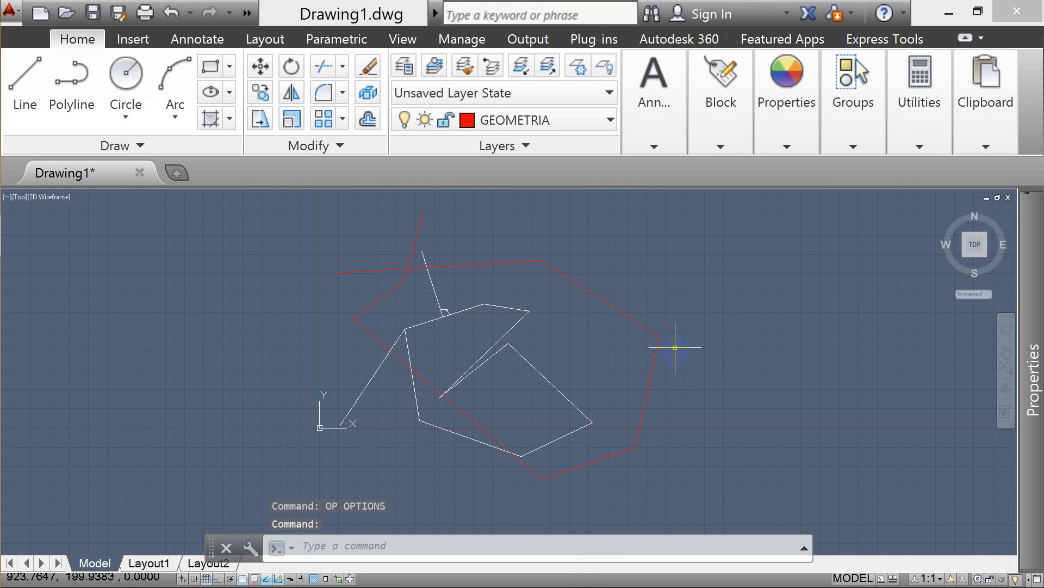
pyautogui.press('Escape')
pyautogui.press('Escape')
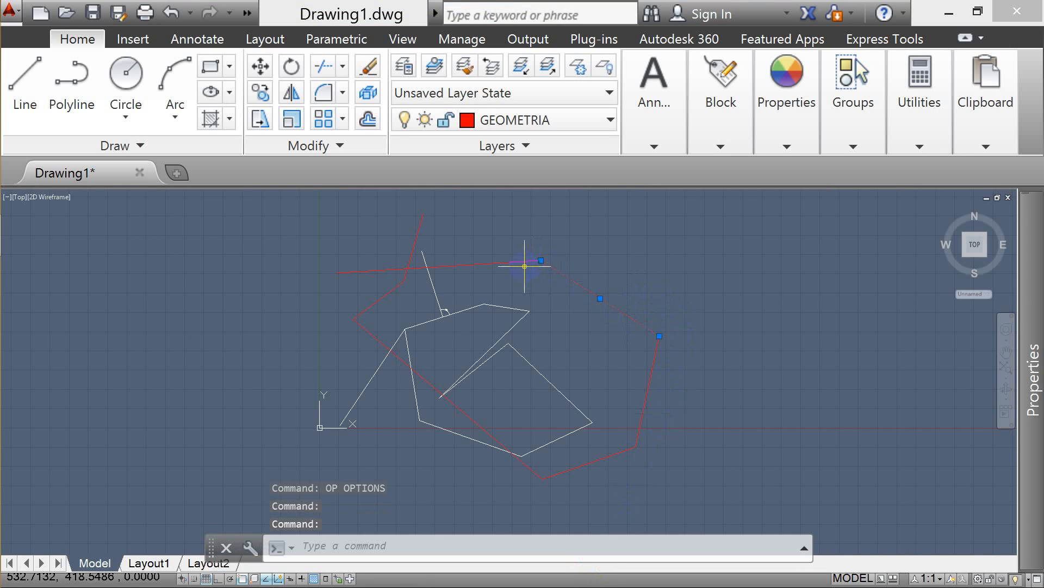
pyautogui.press('Escape')
pyautogui.press('Escape')
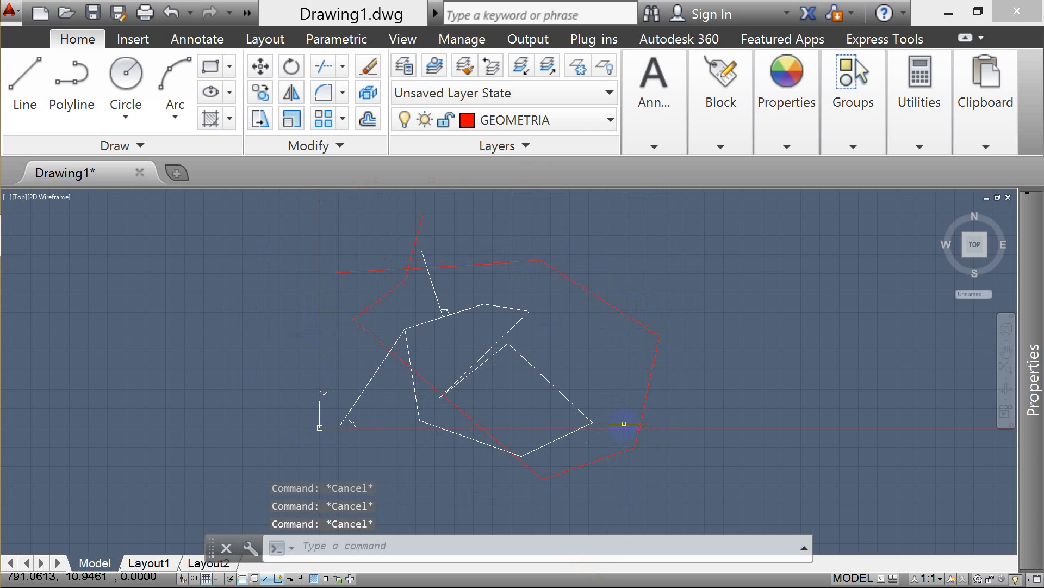
# Move the near-horizontal red line at the top of the drawing to the CONTORNO layer
pyautogui.click(519, 253)
pyautogui.click(448, 306)
pyautogui.click(548, 121)
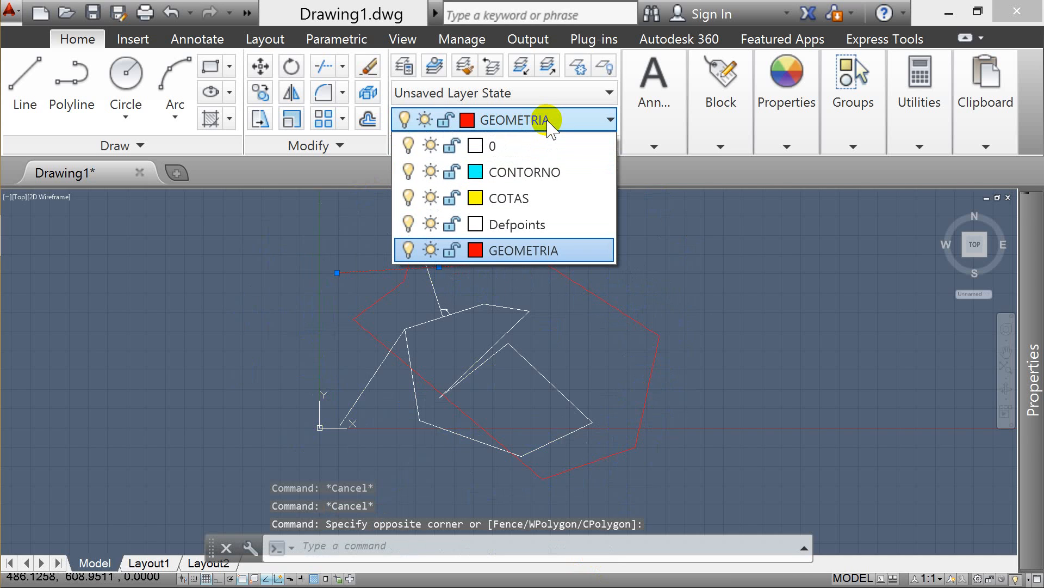
pyautogui.click(542, 173)
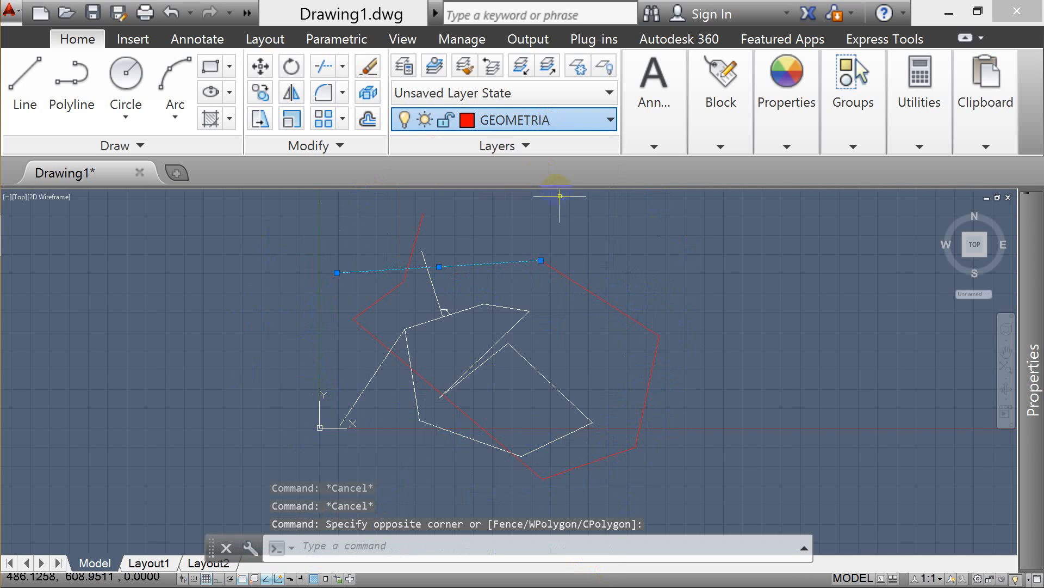
pyautogui.press('Escape')
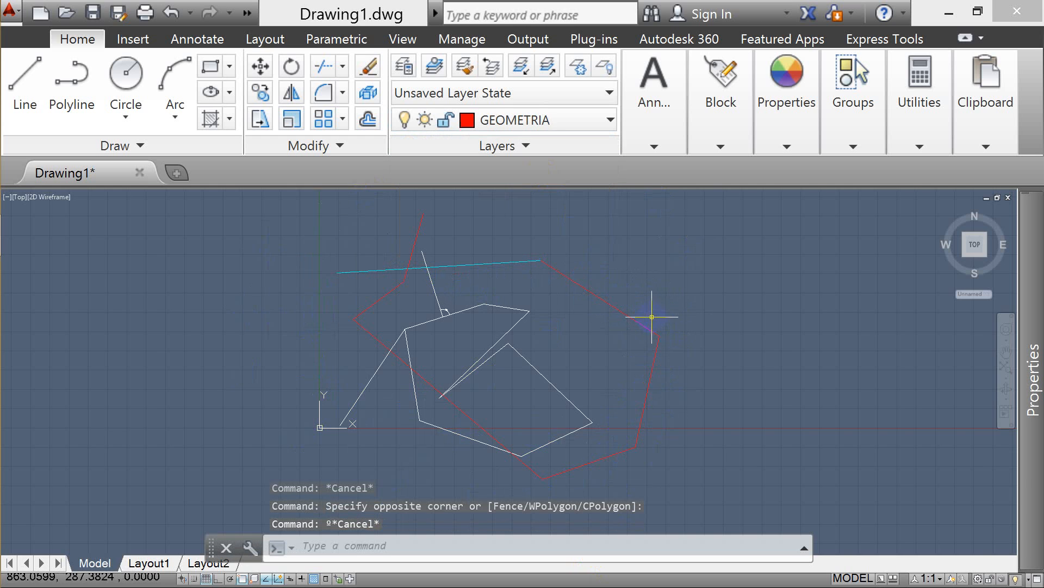
# Move the sloping red line at the upper right of the outer shape to the CONTORNO layer
pyautogui.click(644, 251)
pyautogui.click(590, 307)
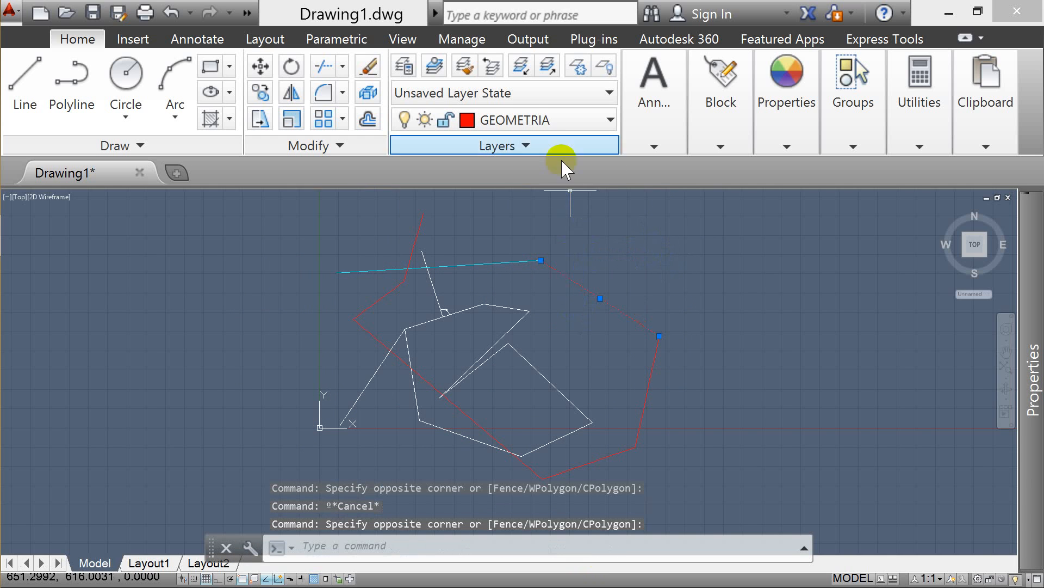
pyautogui.click(555, 119)
pyautogui.click(546, 173)
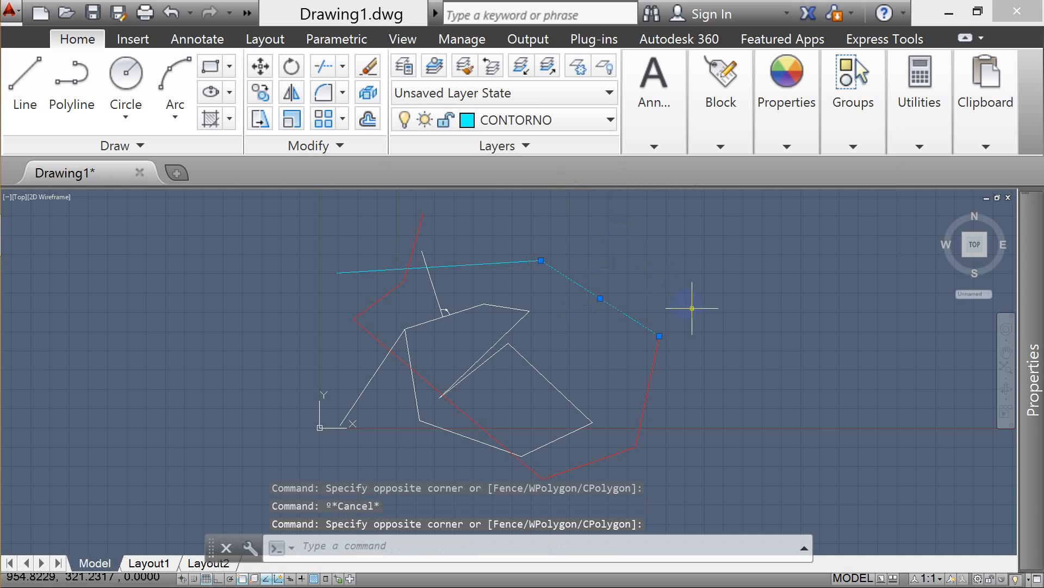
pyautogui.press('Escape')
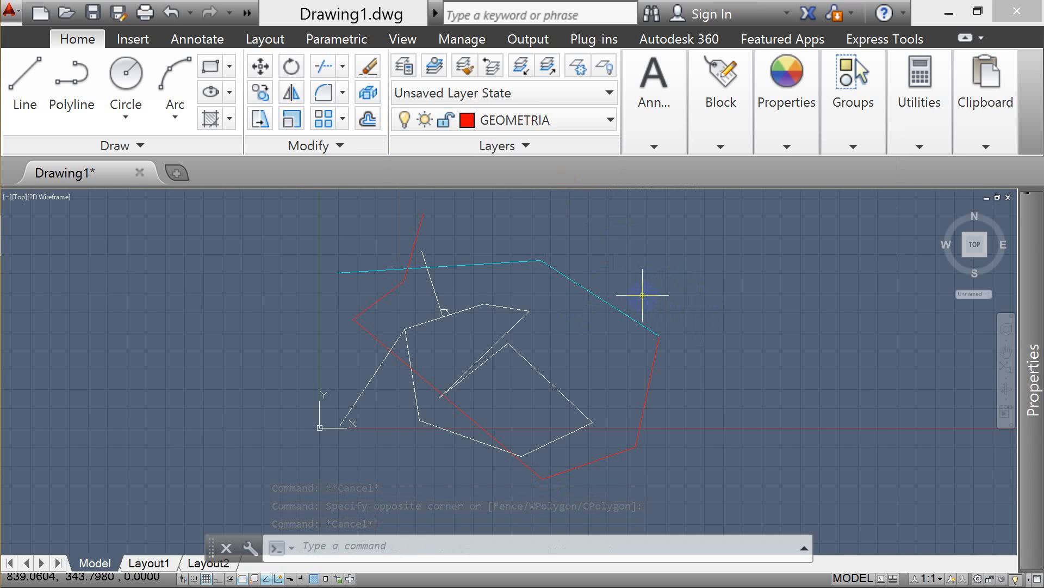
# Use Match Properties to copy the sloping cyan line's properties to the inner shape, the left line and the lower red lines
pyautogui.write('M')
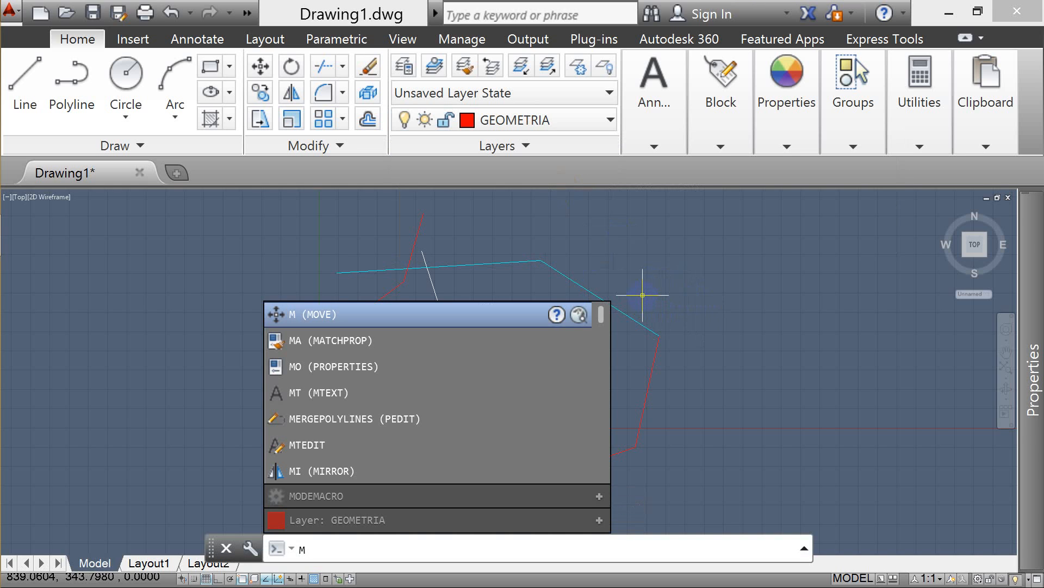
pyautogui.write('A')
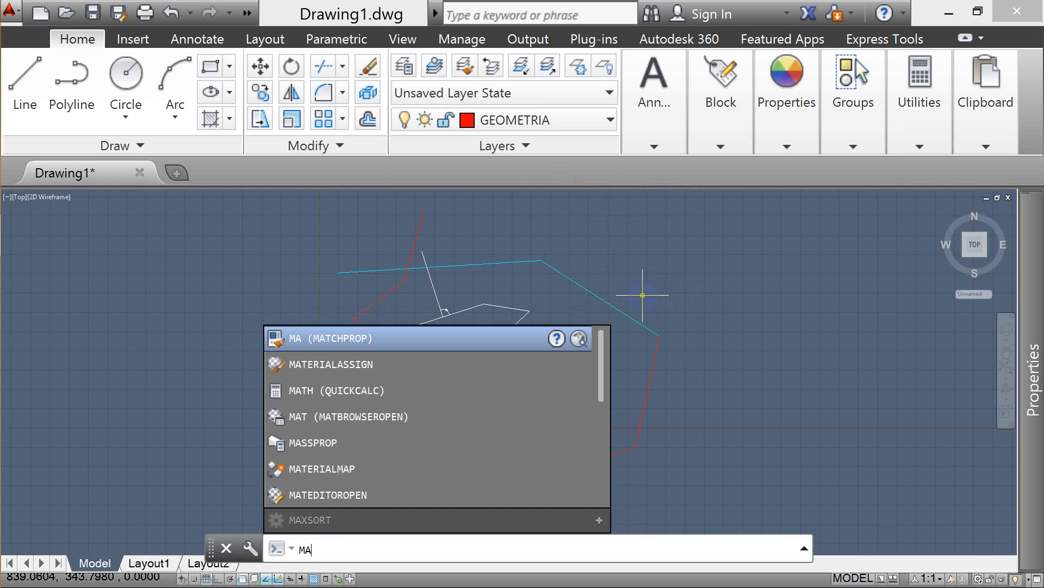
pyautogui.click(315, 338)
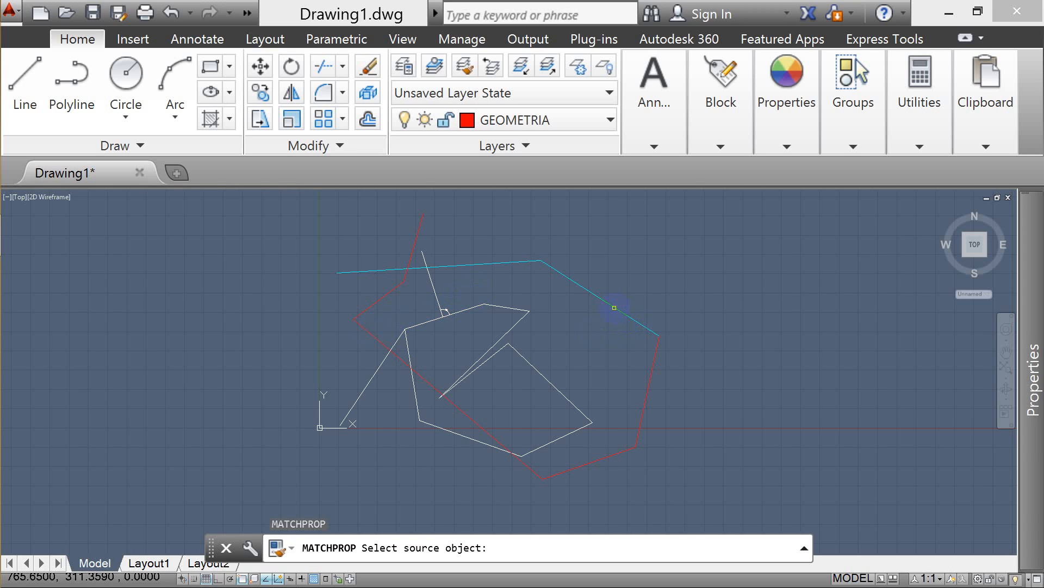
pyautogui.click(614, 308)
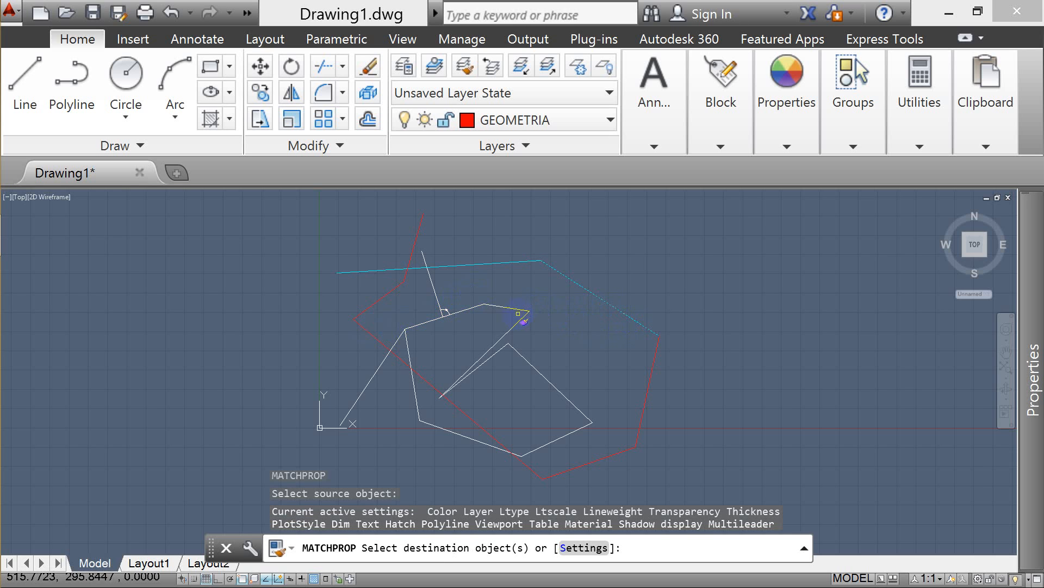
pyautogui.click(539, 294)
pyautogui.click(467, 377)
pyautogui.click(587, 336)
pyautogui.click(326, 433)
pyautogui.click(727, 386)
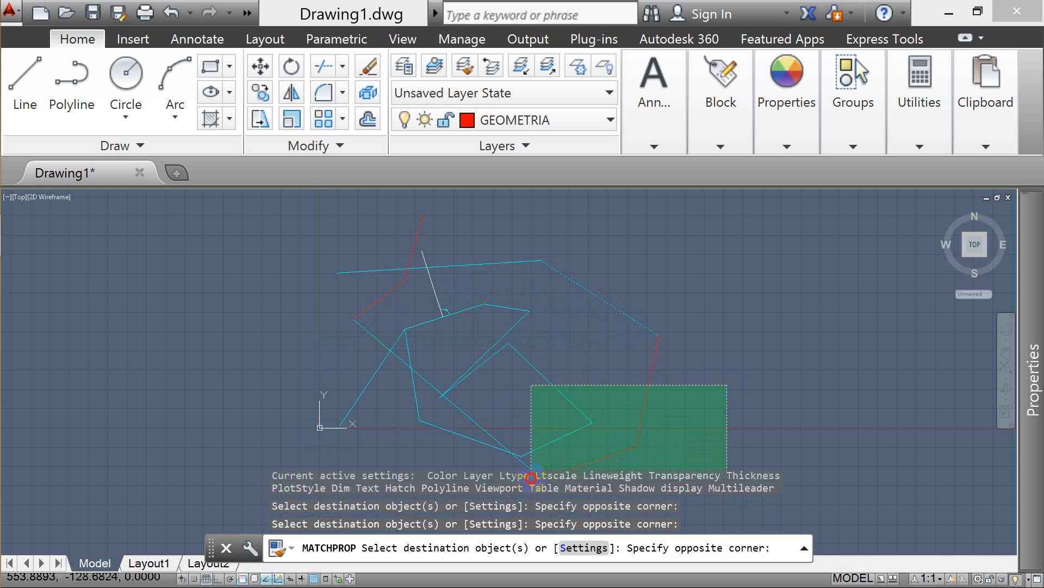
pyautogui.click(532, 478)
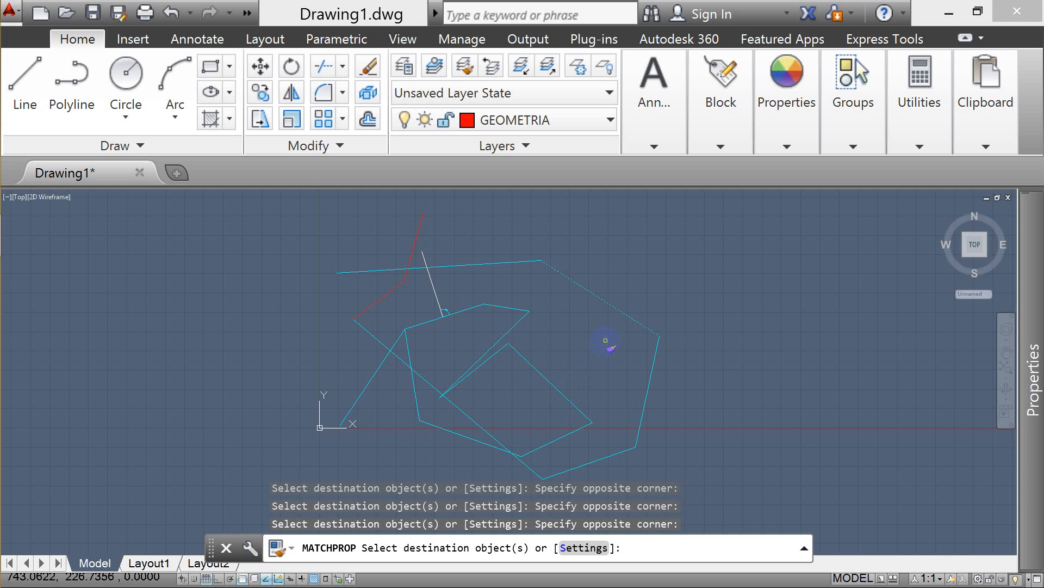
pyautogui.press('Escape')
pyautogui.click(626, 317)
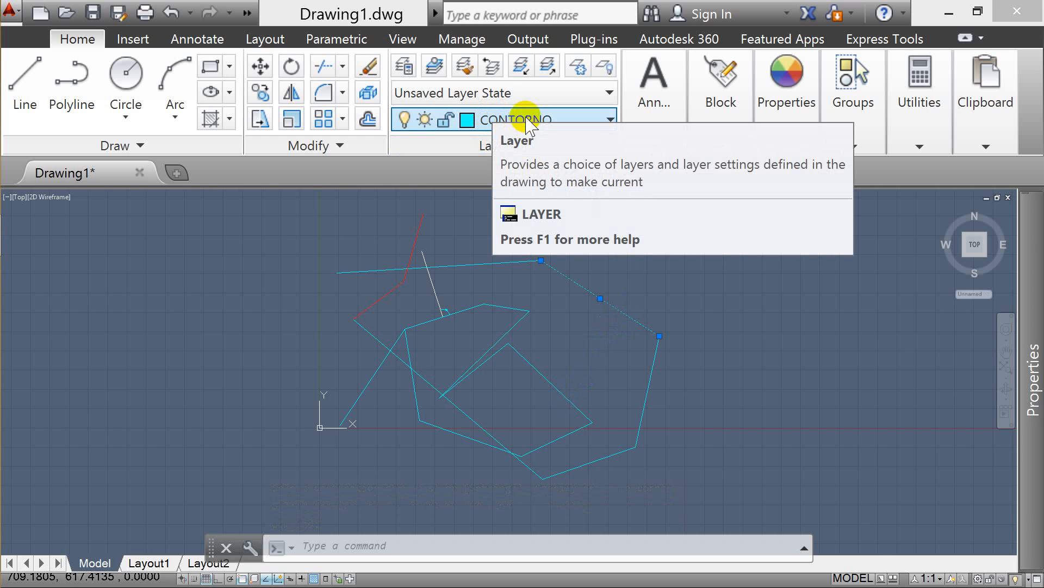
pyautogui.press('Escape')
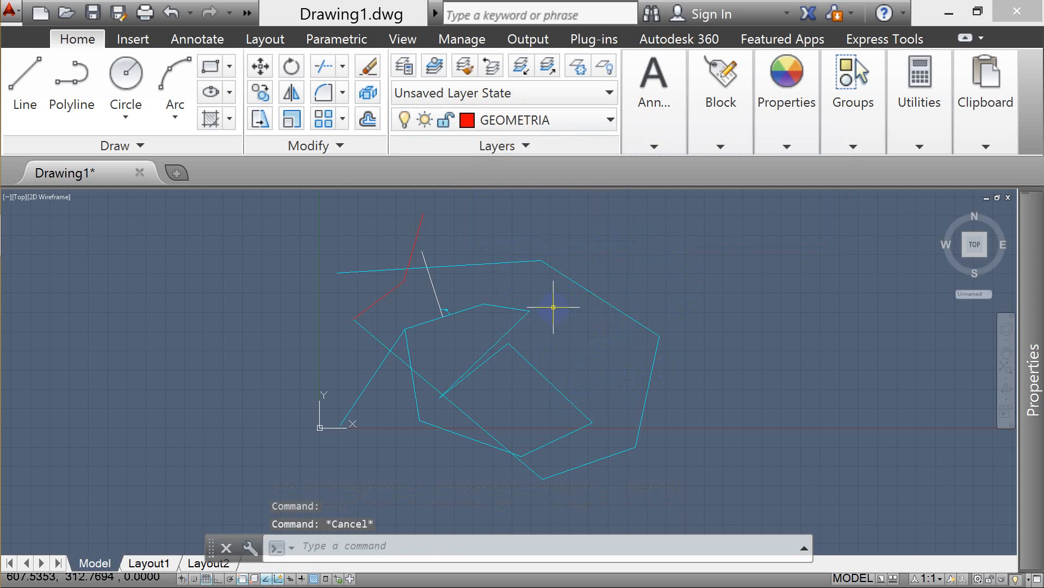
# Move the inner shape's lines to layer 0
pyautogui.click(554, 307)
pyautogui.click(449, 391)
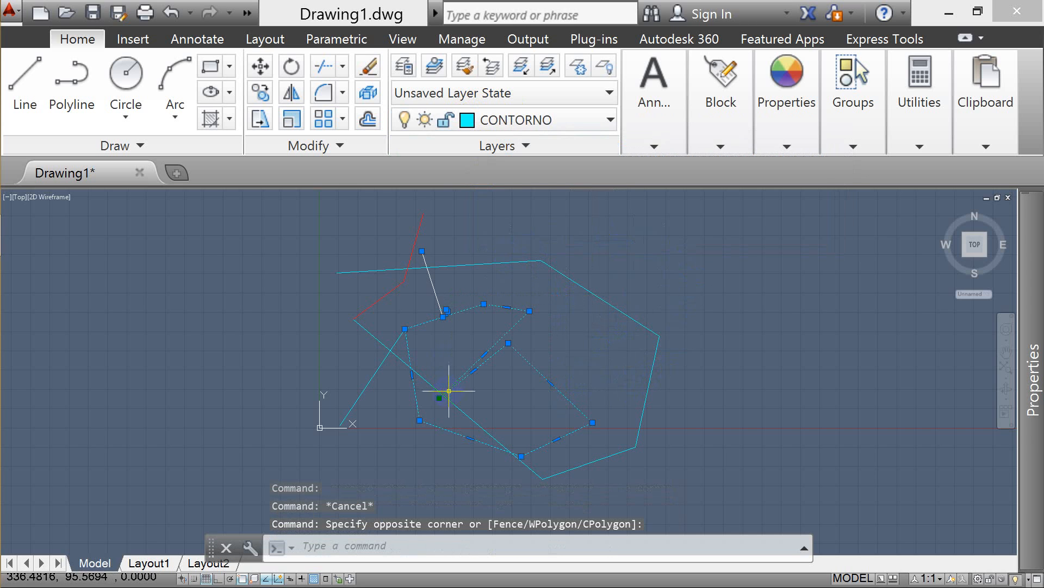
pyautogui.click(551, 120)
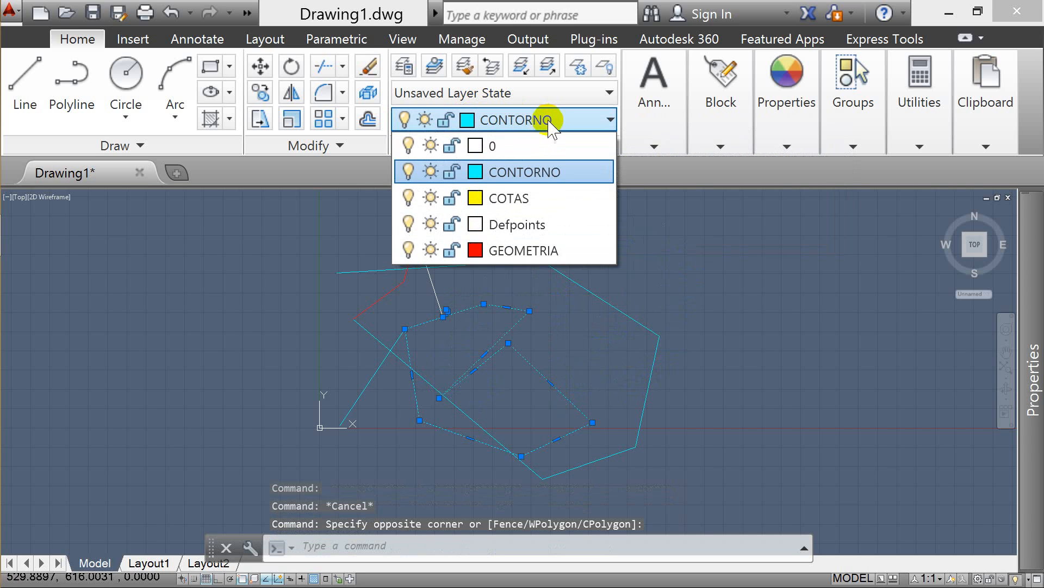
pyautogui.click(530, 146)
pyautogui.press('Escape')
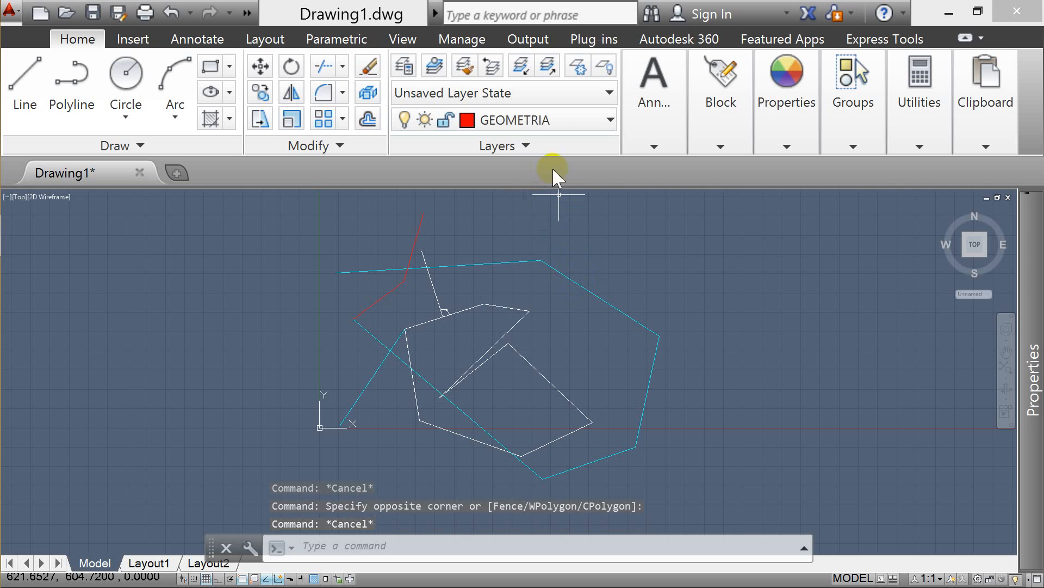
# Turn off the CONTORNO layer and layer 0
pyautogui.click(546, 121)
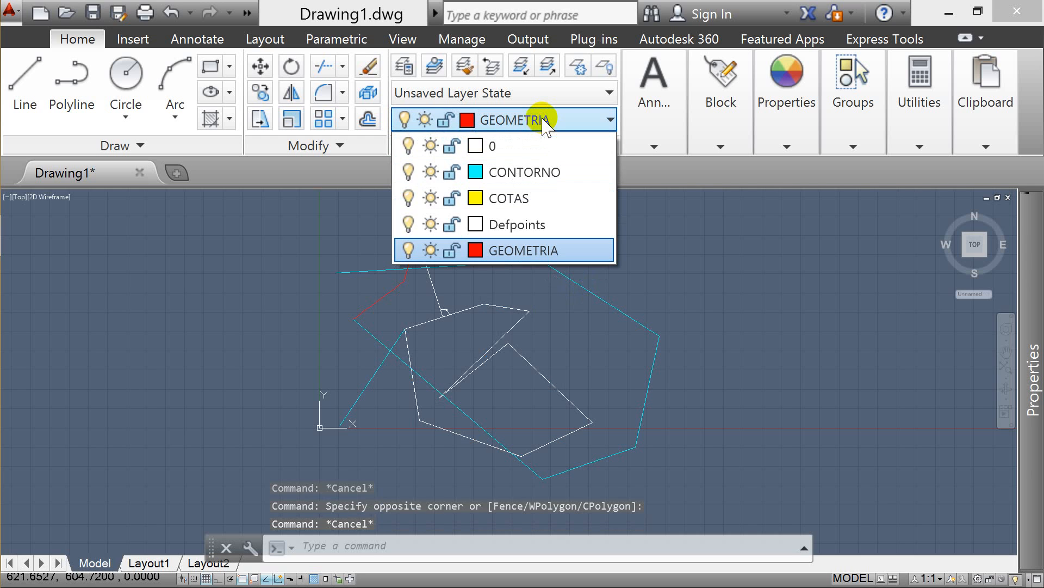
pyautogui.click(409, 172)
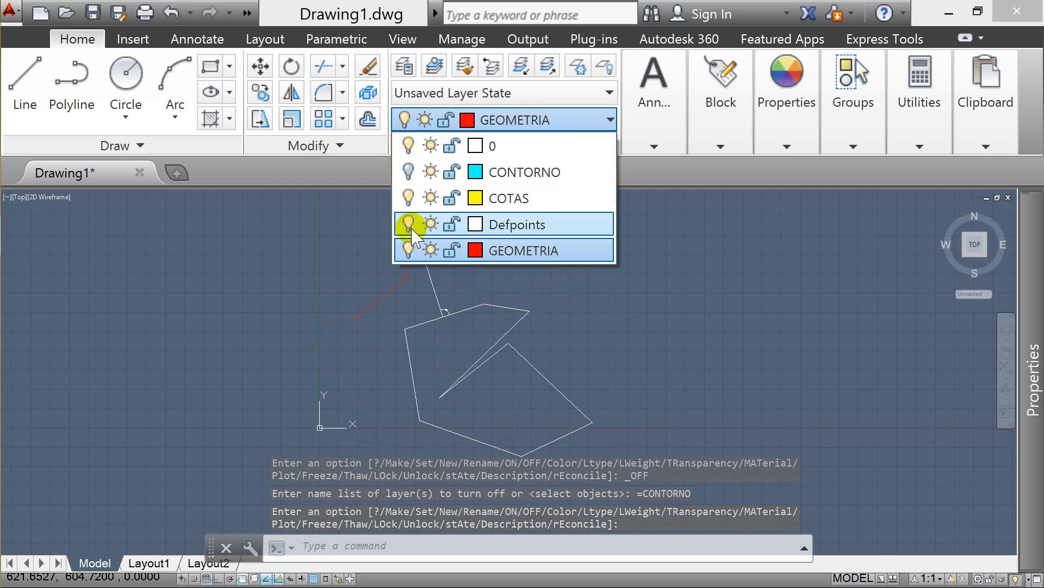
pyautogui.click(414, 143)
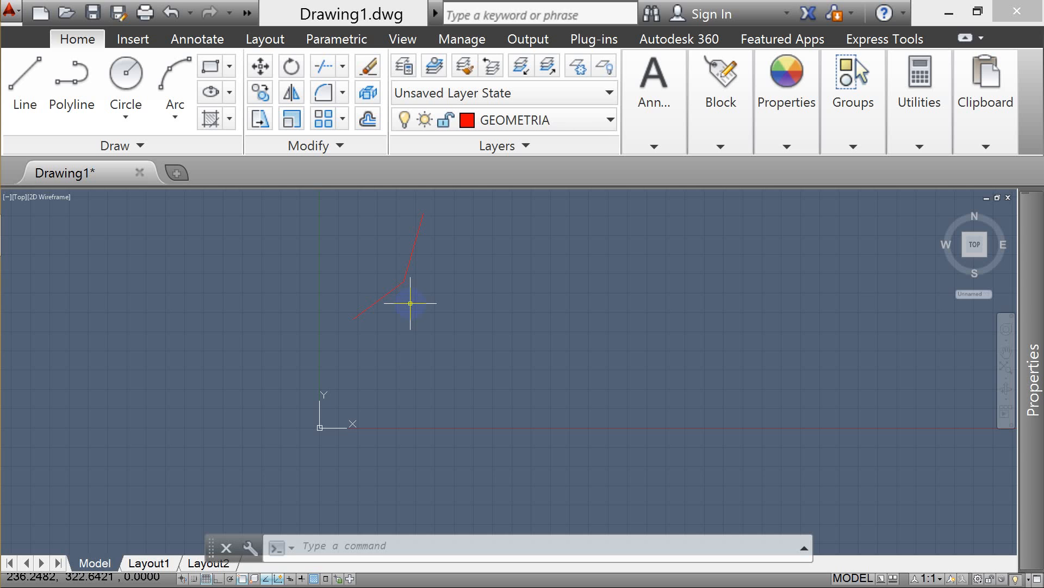
# Turn the CONTORNO layer and layer 0 back on, keeping GEOMETRIA as the current layer
pyautogui.click(557, 121)
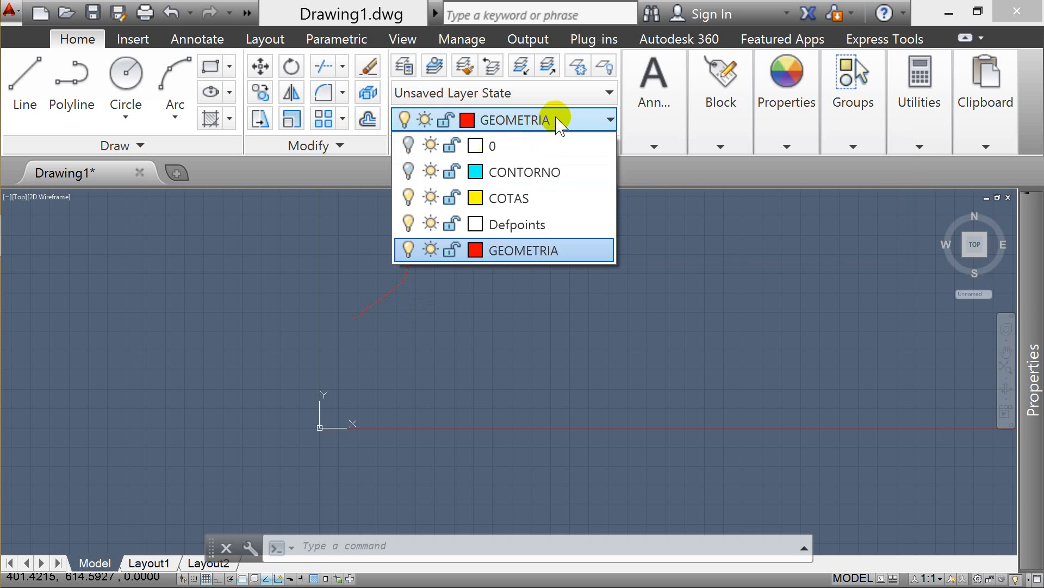
pyautogui.click(408, 171)
pyautogui.click(408, 145)
pyautogui.click(499, 248)
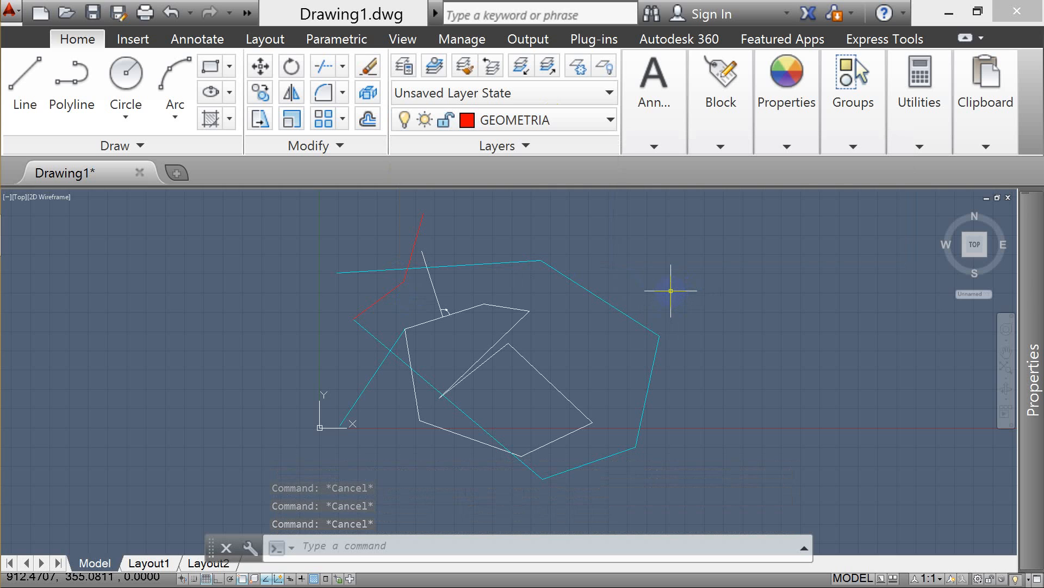
# Erase all the practice lines from the drawing
pyautogui.click(698, 256)
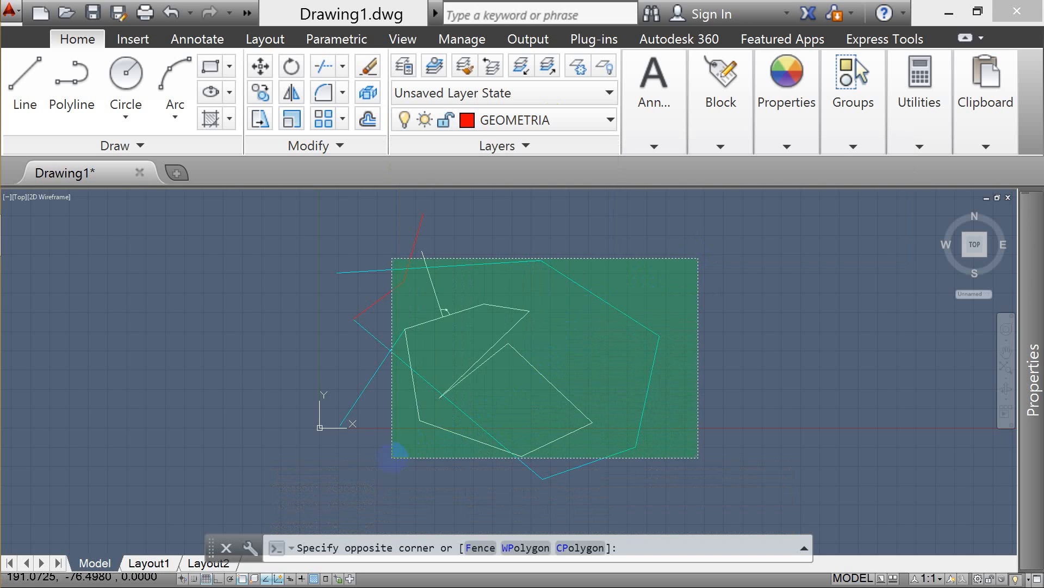
pyautogui.click(391, 457)
pyautogui.write('e')
pyautogui.press('Return')
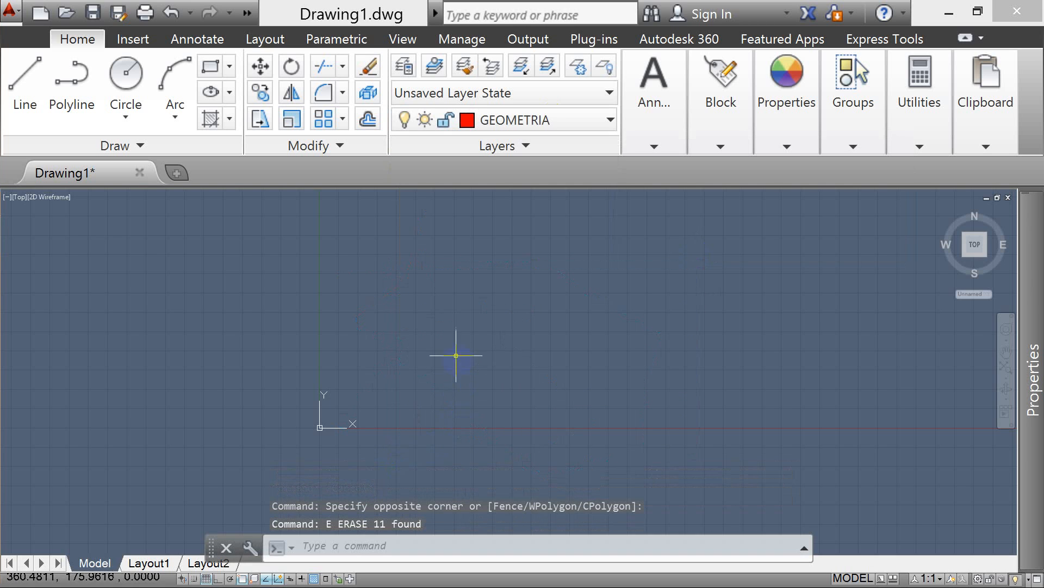
pyautogui.scroll(-2, 437, 332)
pyautogui.press('Escape')
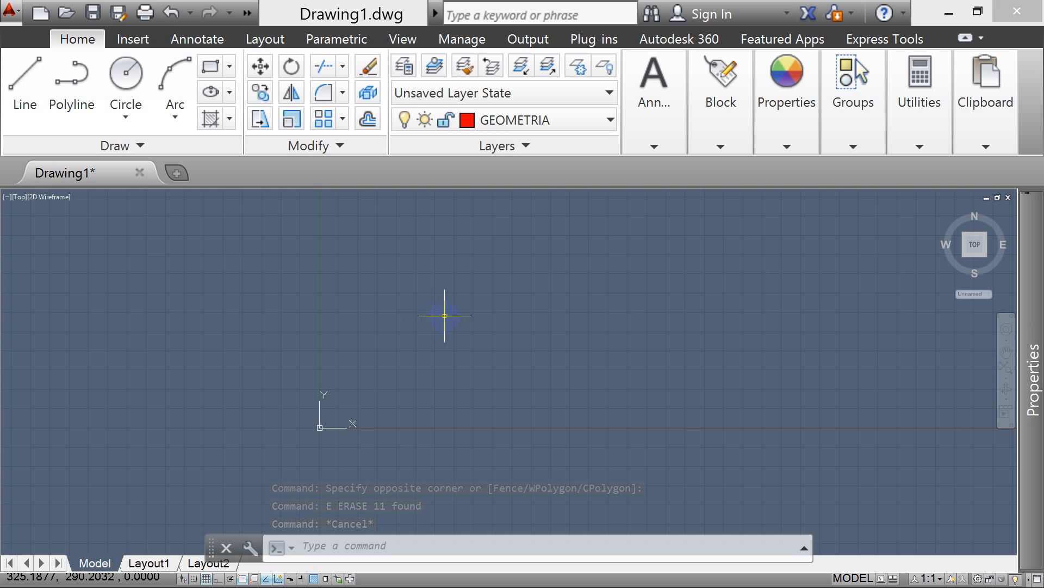
pyautogui.press('Escape')
pyautogui.press('Escape')
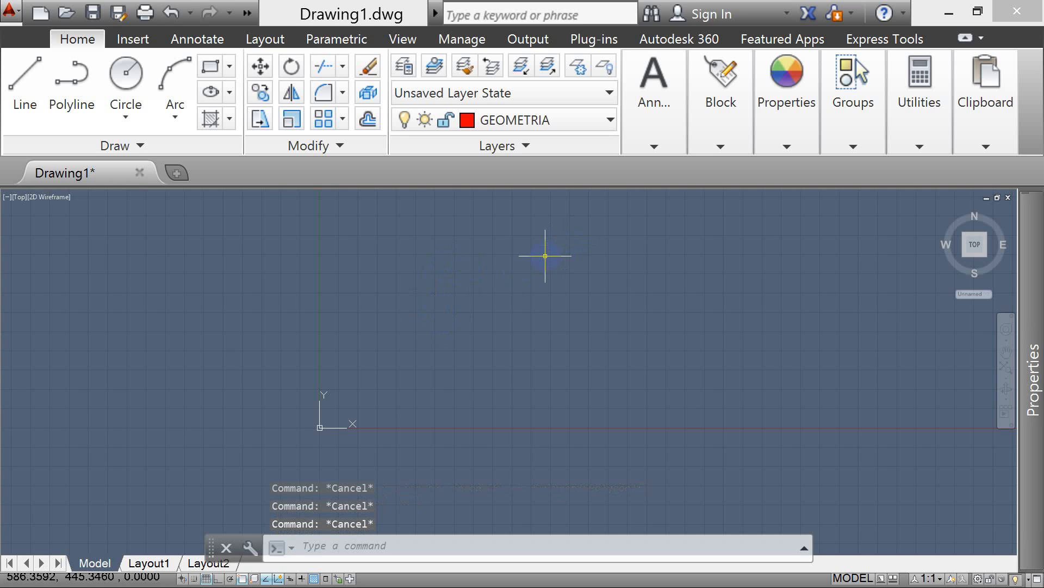
# Open the Layer Properties Manager and reposition it over the drawing area
pyautogui.write('LA')
pyautogui.press('Escape')
pyautogui.write('L')
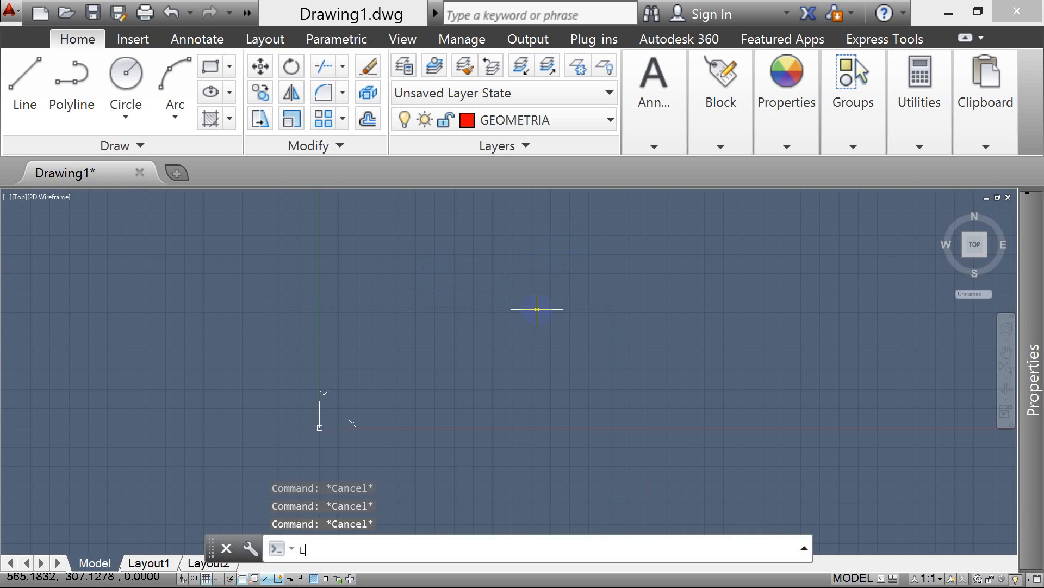
pyautogui.write('A')
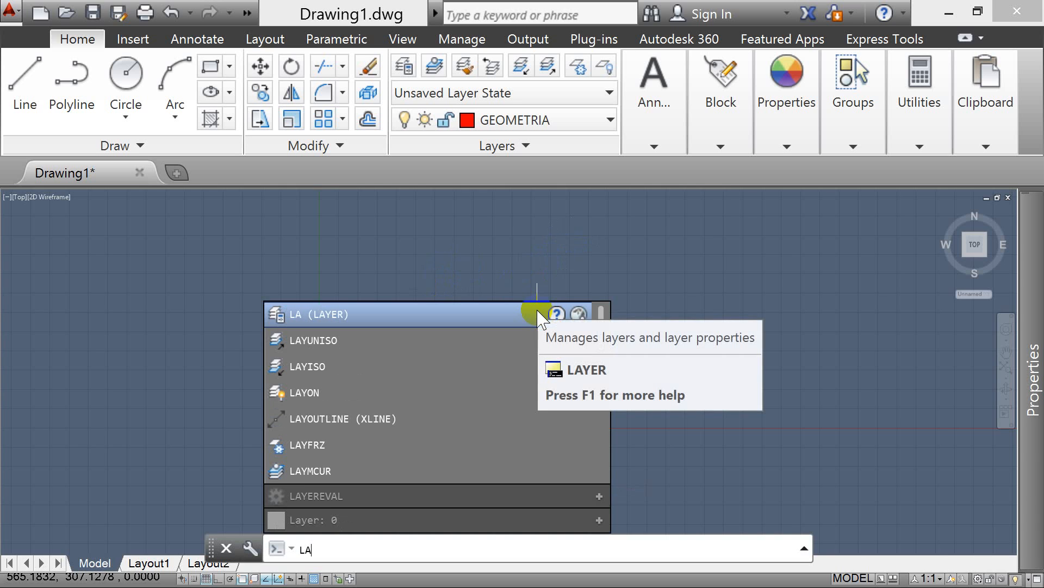
pyautogui.click(537, 314)
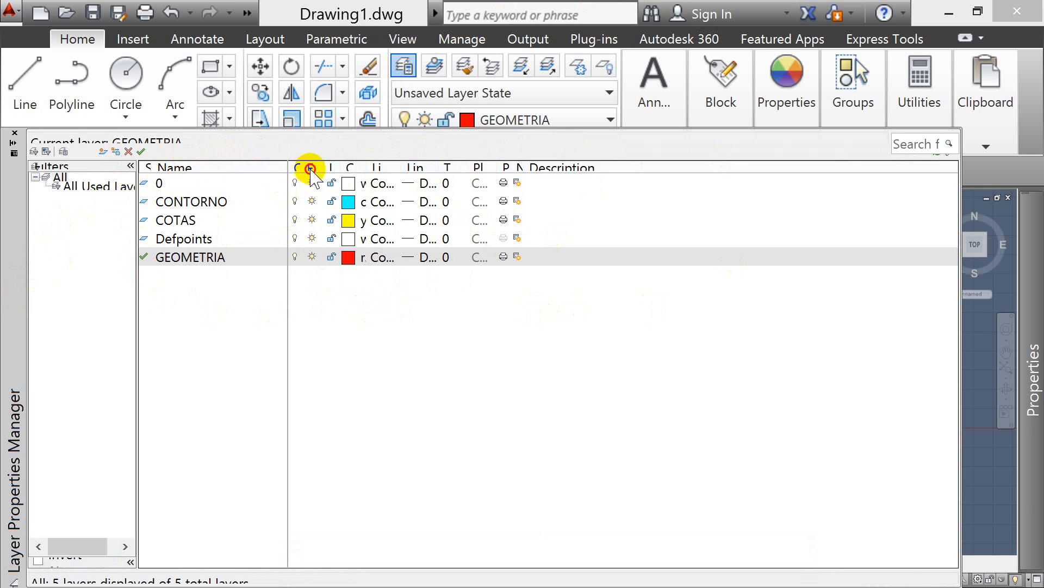
pyautogui.click(99, 241)
pyautogui.moveTo(100, 242)
pyautogui.mouseDown()
pyautogui.moveTo(187, 214)
pyautogui.moveTo(157, 190)
pyautogui.moveTo(64, 236)
pyautogui.mouseUp()
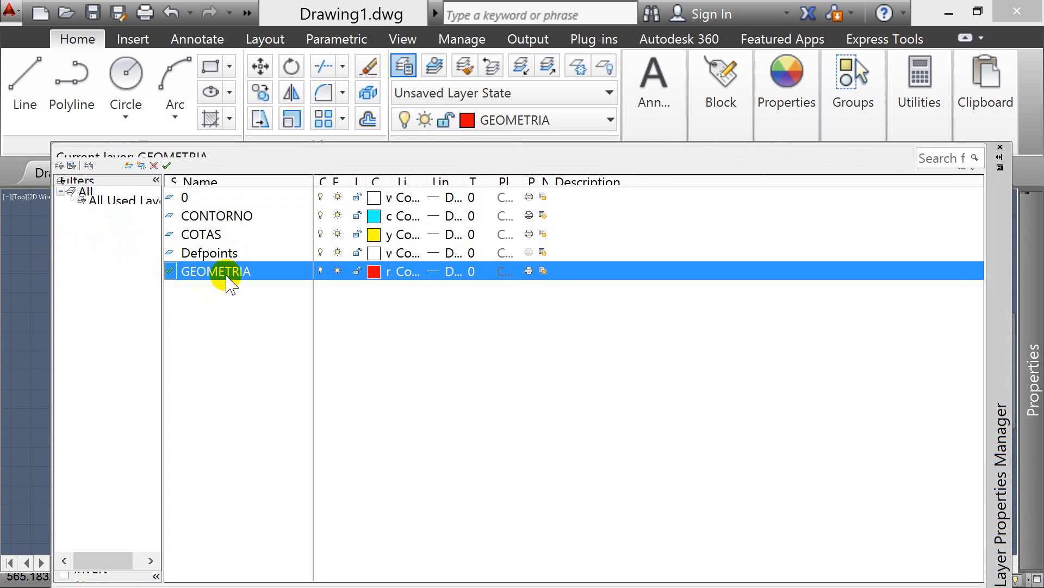
# Delete the CONTORNO and COTAS layers, including the current GEOMETRIA layer in the attempt
pyautogui.click(220, 216)
pyautogui.click(191, 216)
pyautogui.click(188, 234)
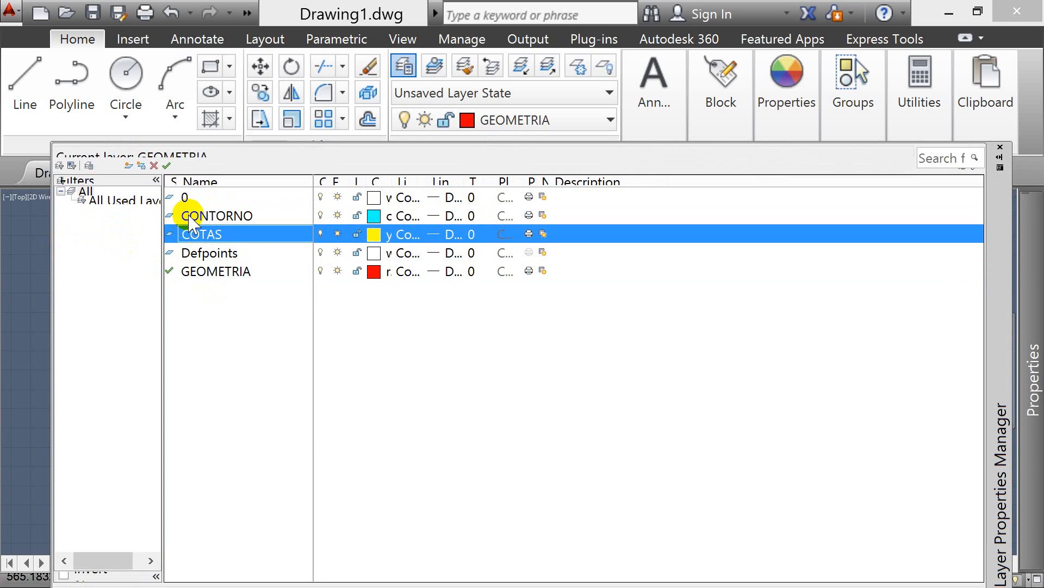
pyautogui.click(184, 213)
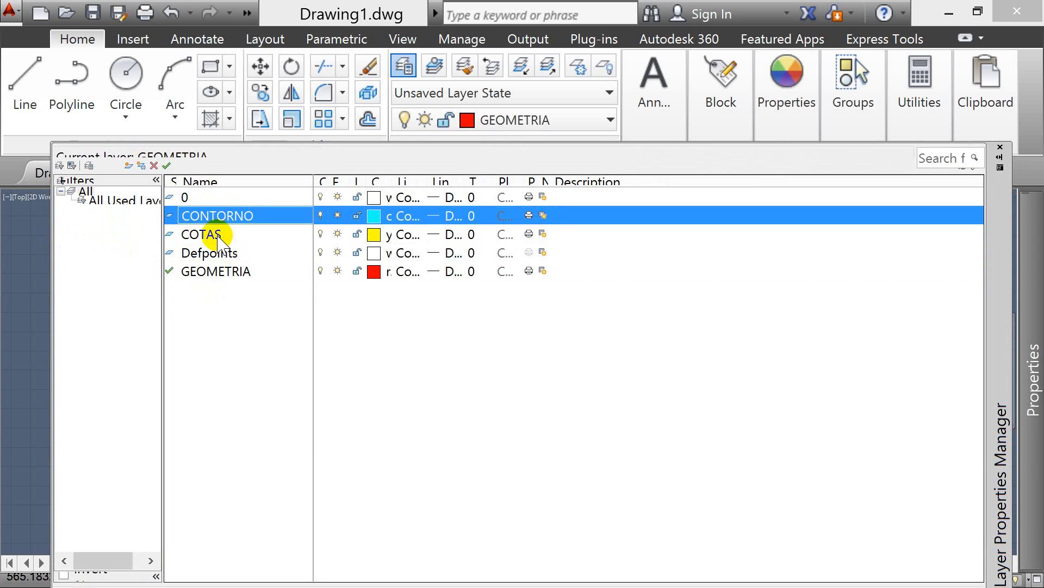
pyautogui.keyDown('ctrl'); pyautogui.click(204, 235); pyautogui.keyUp('ctrl')
pyautogui.keyDown('ctrl'); pyautogui.click(218, 271); pyautogui.keyUp('ctrl')
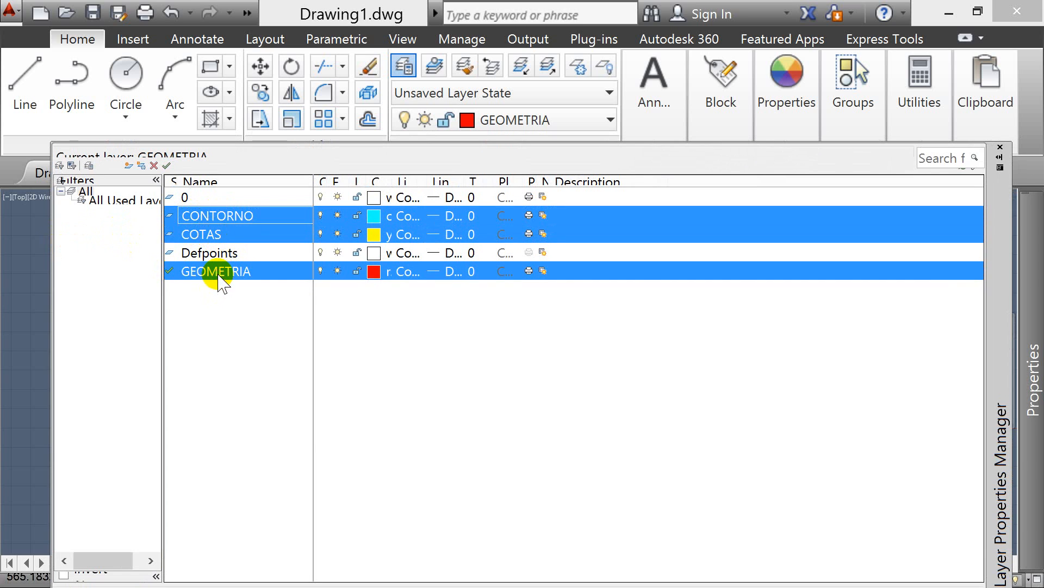
pyautogui.click(154, 165)
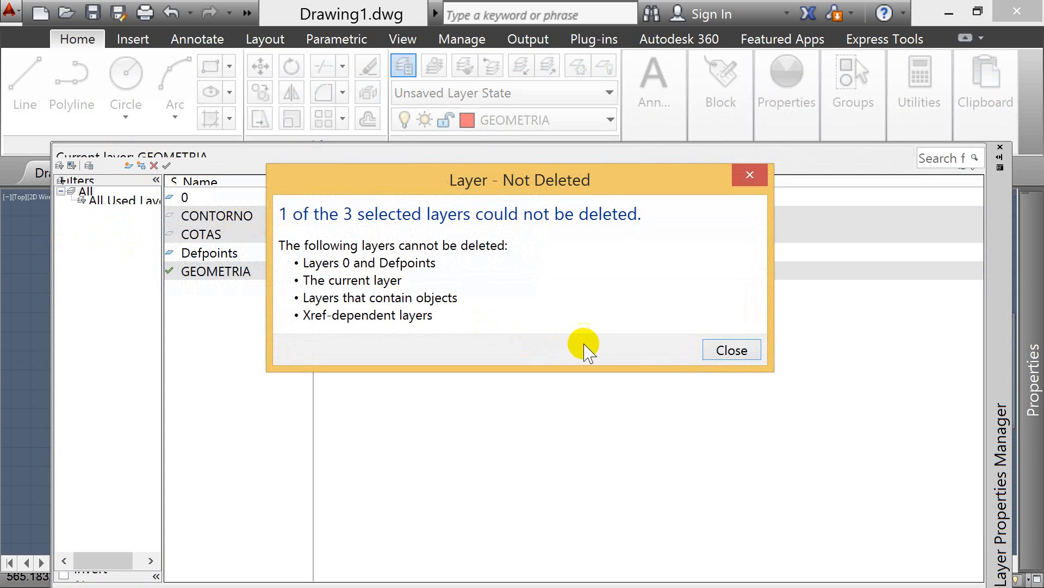
pyautogui.click(725, 349)
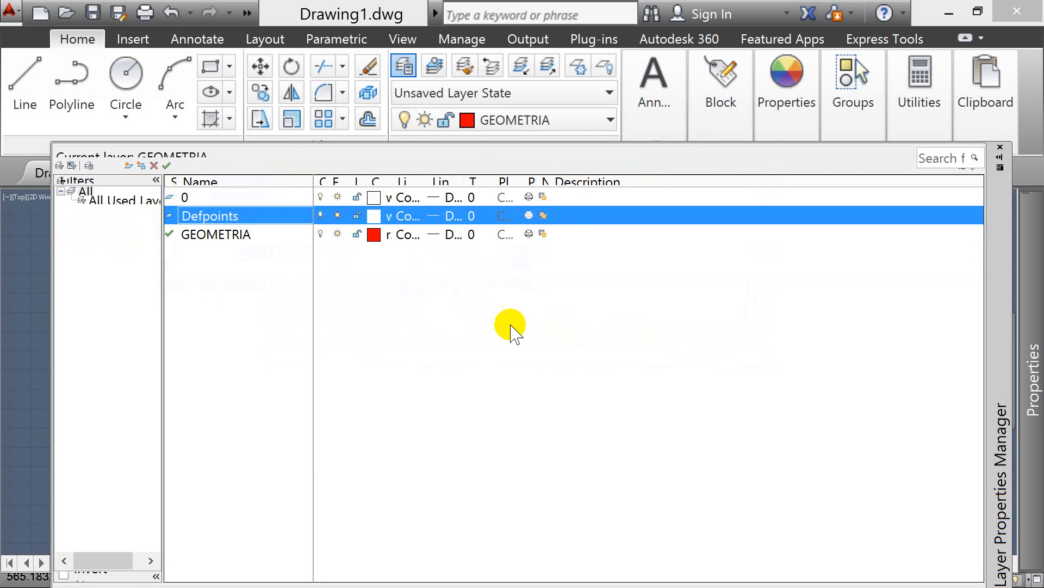
# Make layer 0 current and delete the GEOMETRIA layer
pyautogui.click(228, 240)
pyautogui.doubleClick(169, 197)
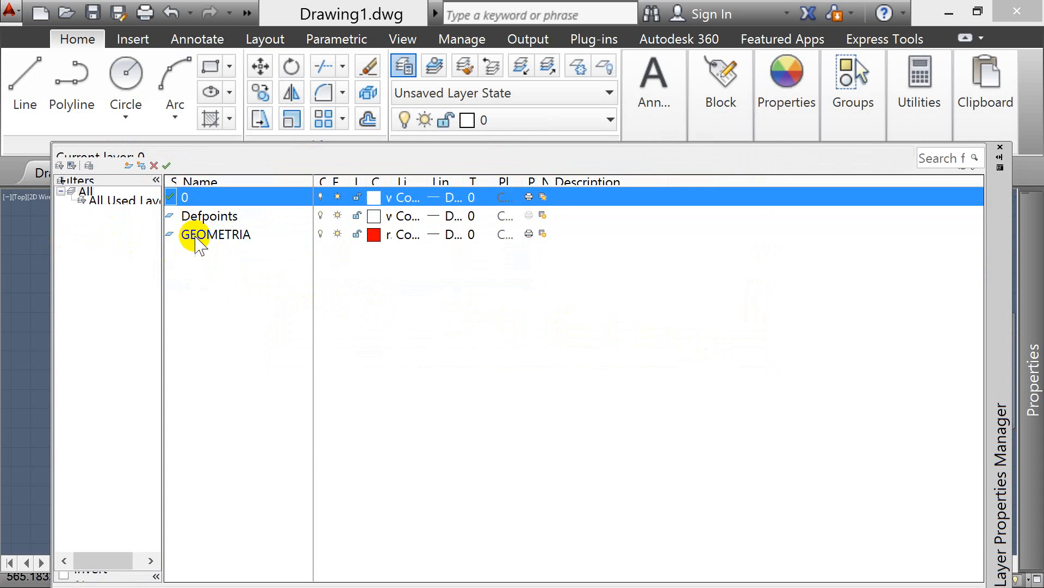
pyautogui.rightClick(197, 238)
pyautogui.click(239, 248)
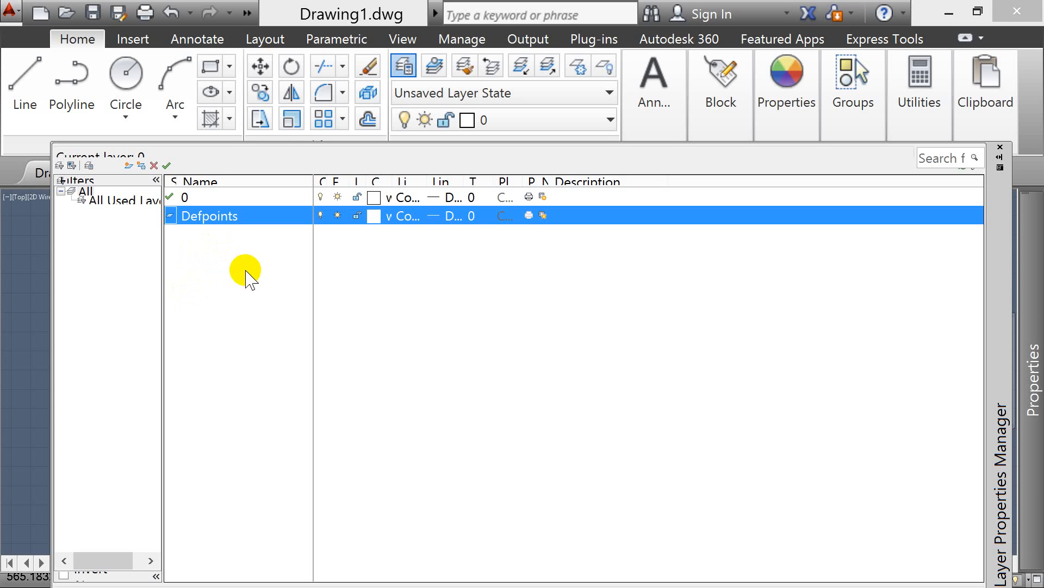
# Review the remaining layers 0 and Defpoints, widening the Plot column of the layer list
pyautogui.click(254, 224)
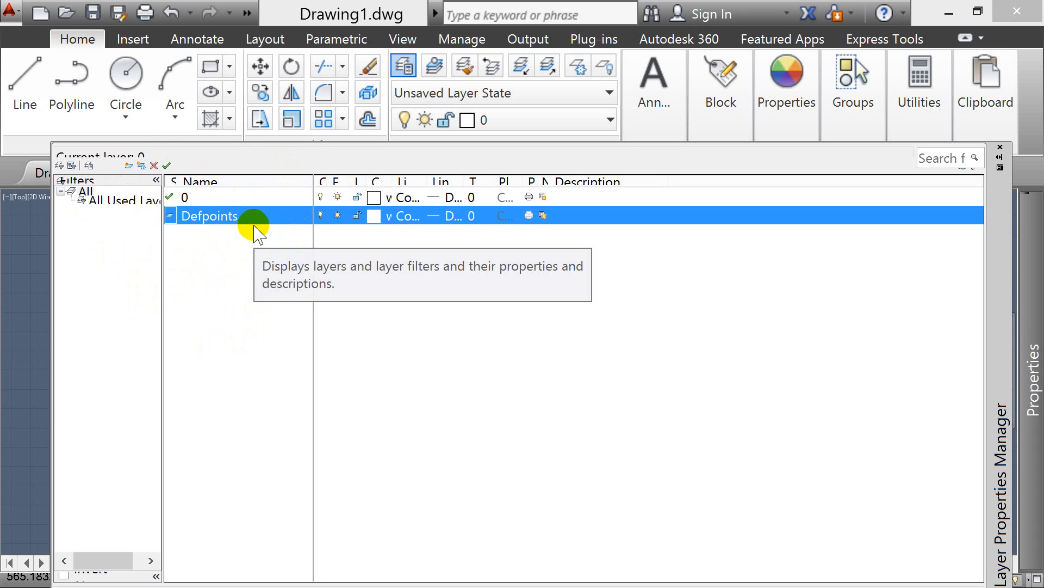
pyautogui.click(196, 198)
pyautogui.click(206, 217)
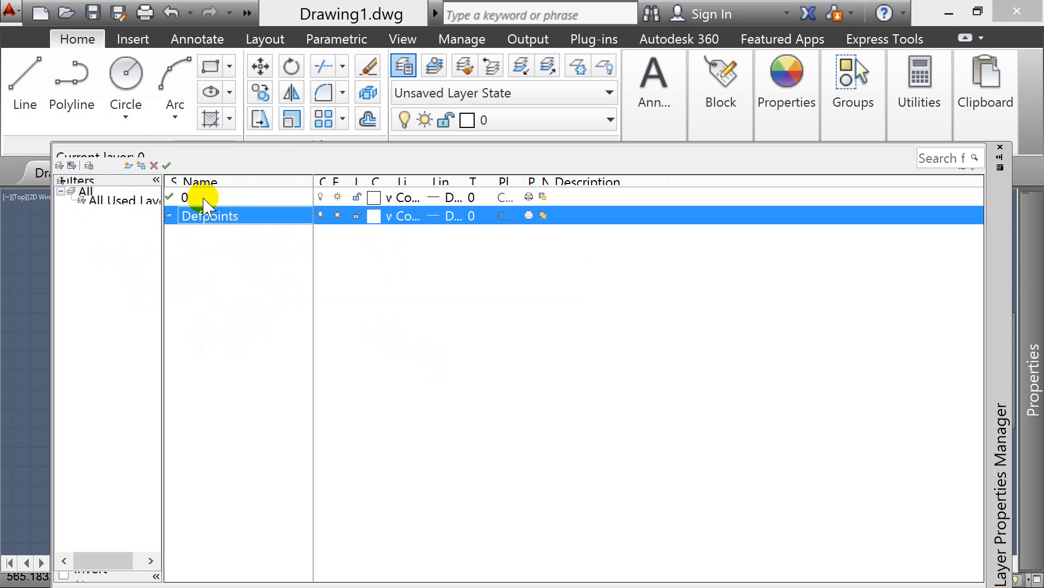
pyautogui.click(215, 198)
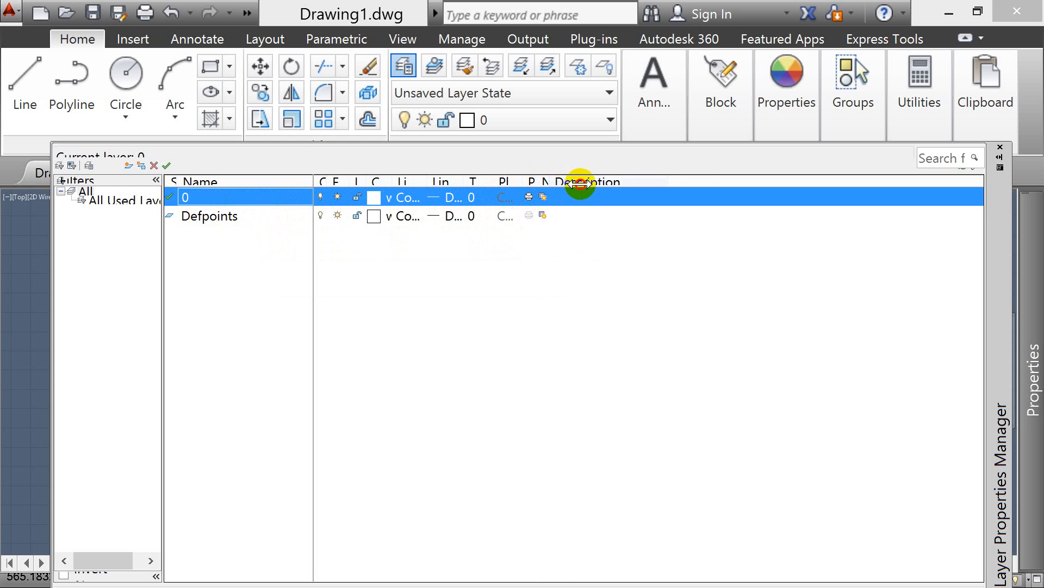
pyautogui.moveTo(576, 182); pyautogui.dragTo(581, 181)
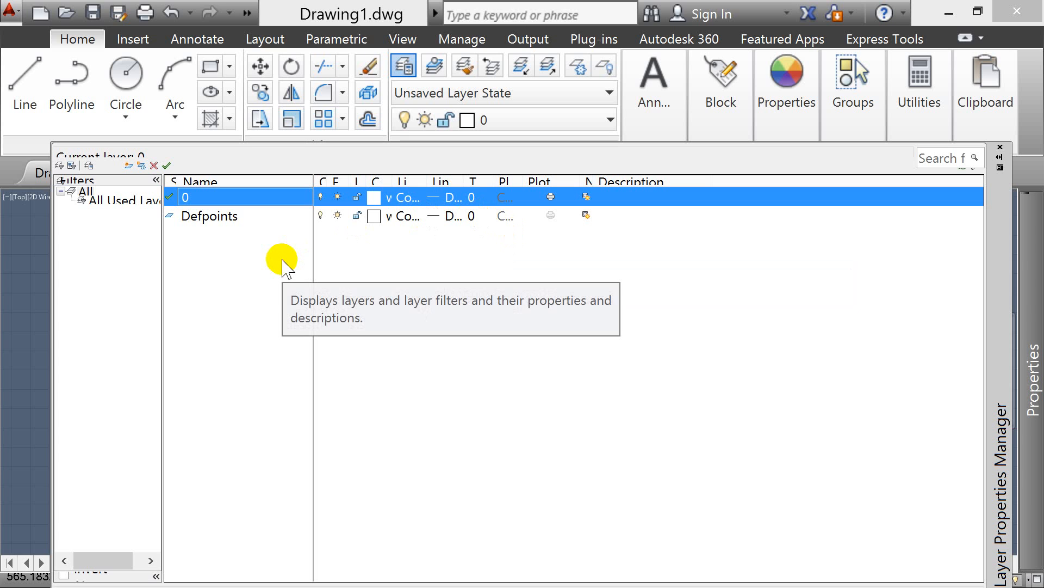
# Create a new layer named CONTORNO
pyautogui.click(128, 165)
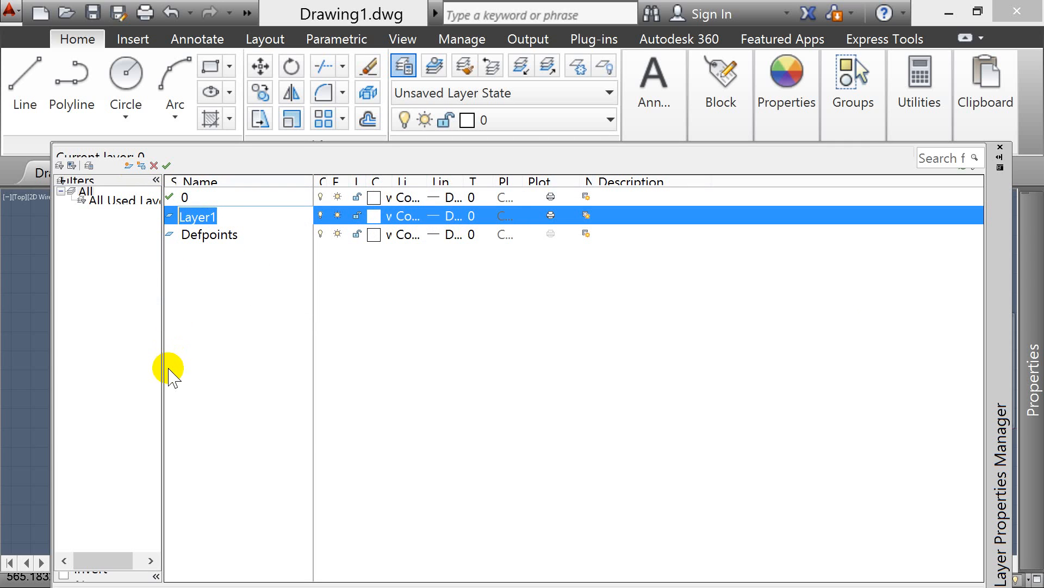
pyautogui.write('SE')
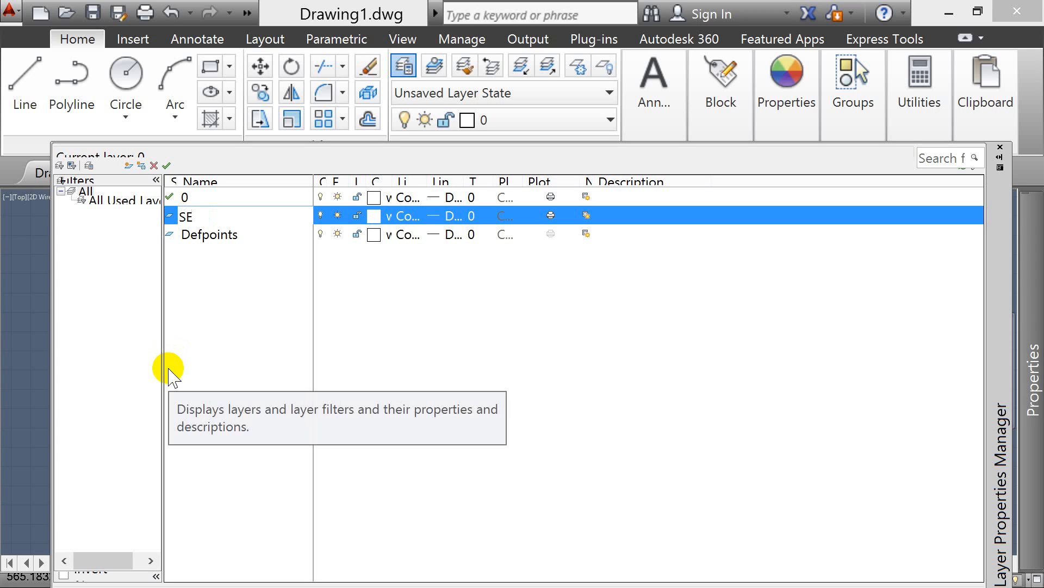
pyautogui.press('BackSpace')
pyautogui.write('CONTORNO')
pyautogui.press('Return')
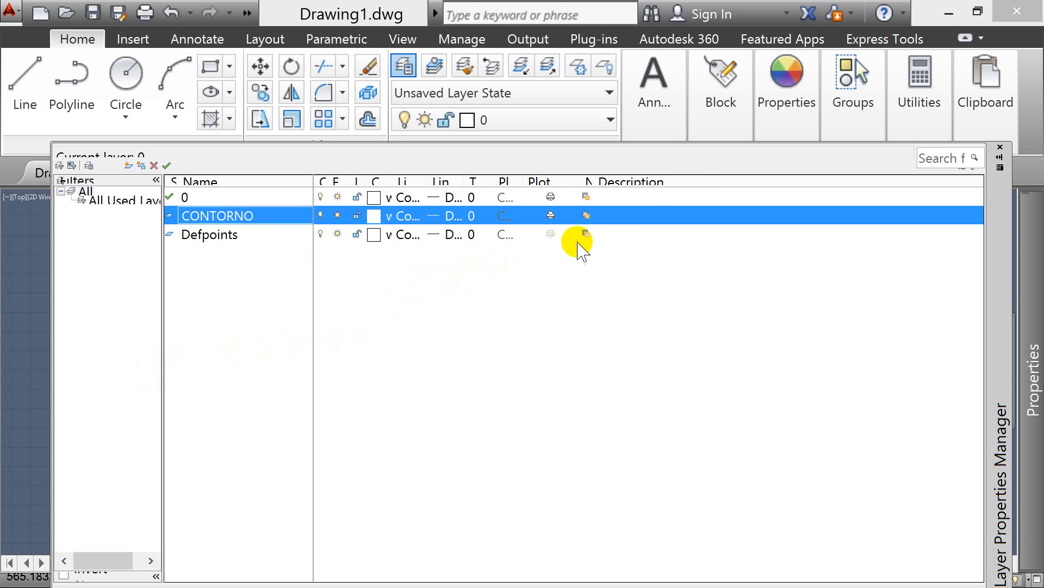
# Widen the Lock column and try out the on, freeze and lock states of the CONTORNO layer
pyautogui.moveTo(373, 180); pyautogui.dragTo(404, 181)
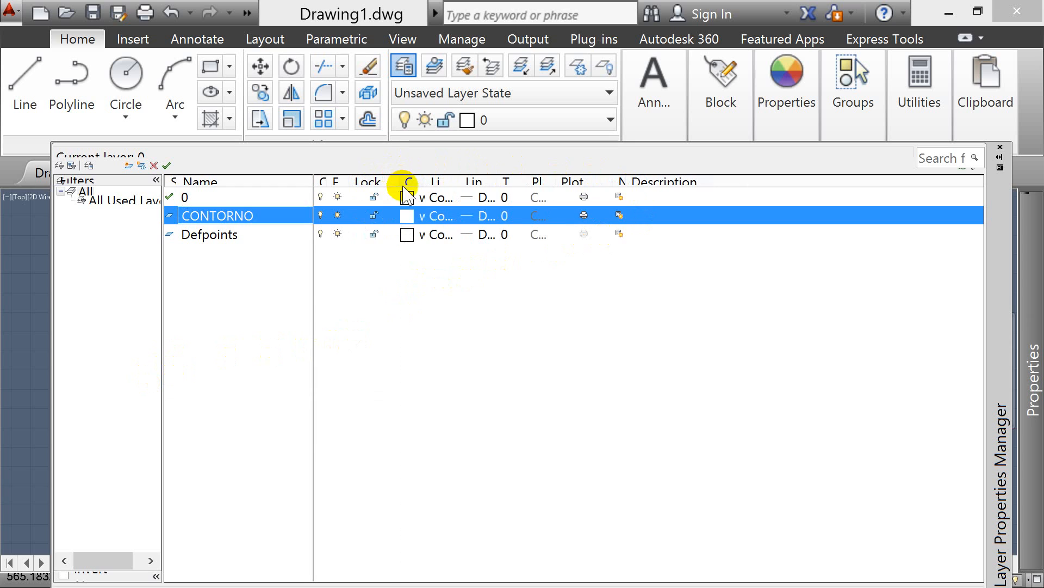
pyautogui.click(321, 213)
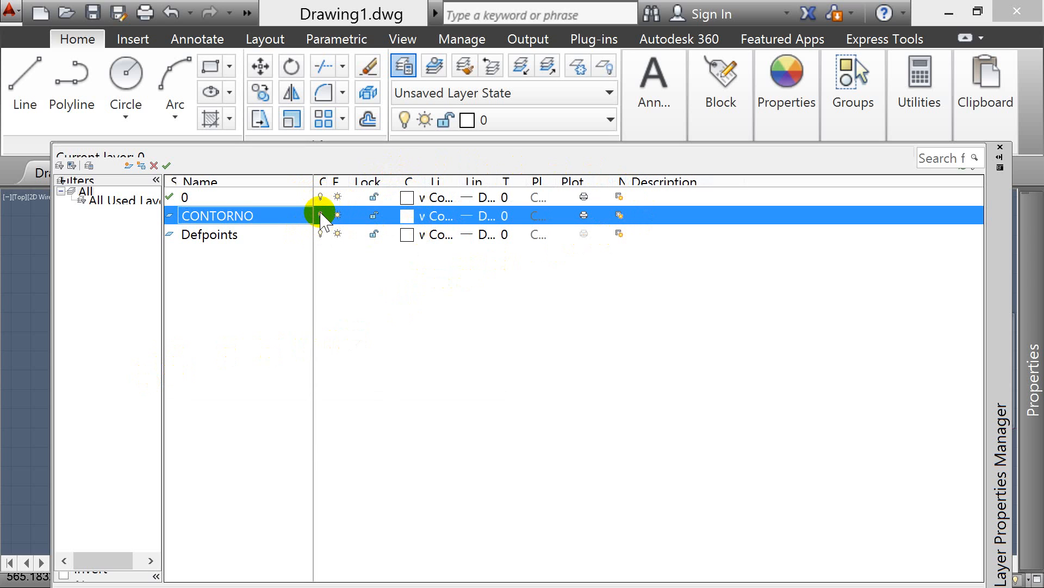
pyautogui.click(338, 215)
pyautogui.click(337, 215)
pyautogui.click(374, 215)
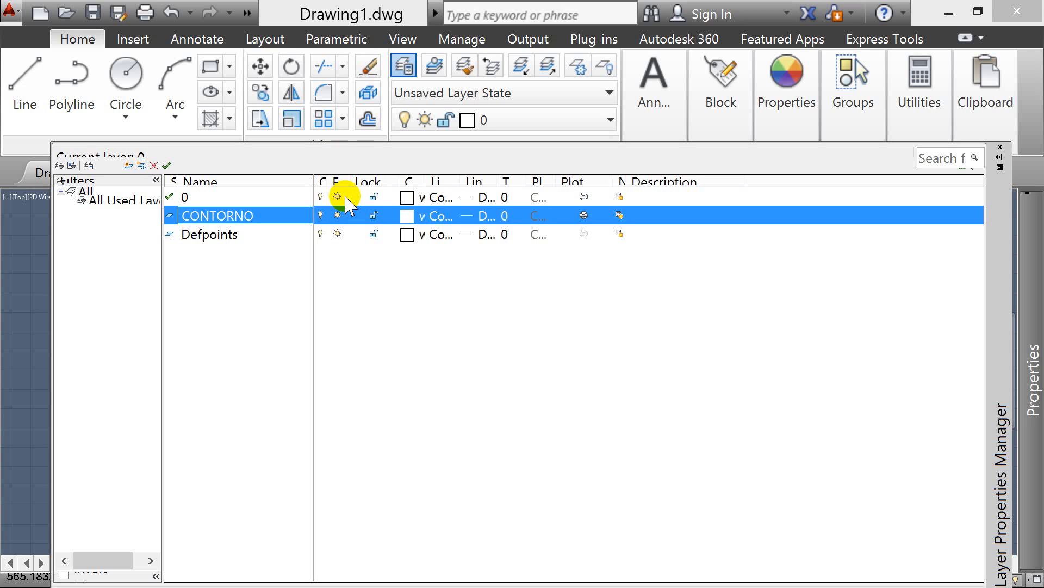
pyautogui.click(338, 215)
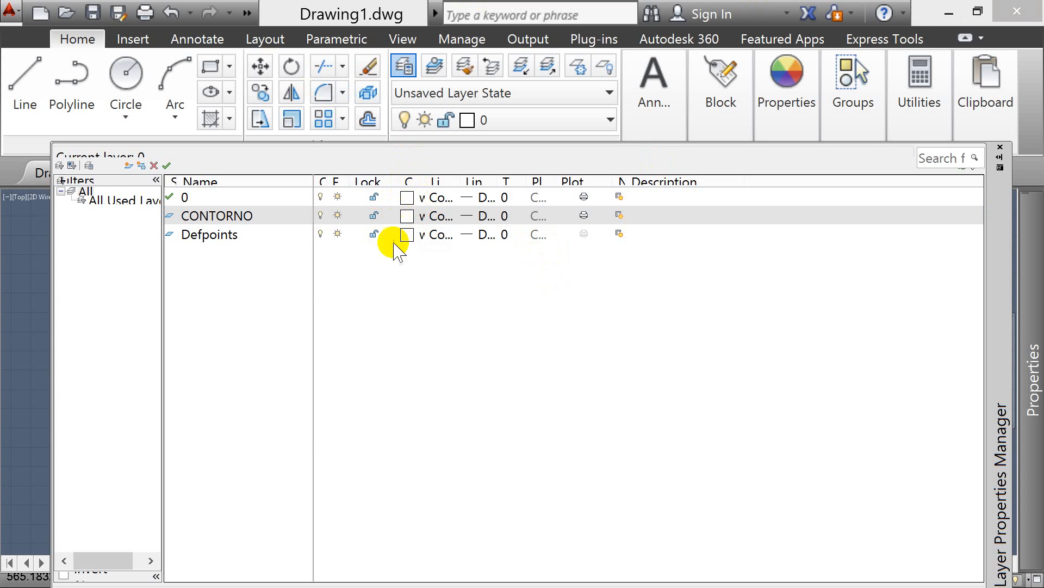
# Set the CONTORNO layer's color to cyan
pyautogui.click(407, 216)
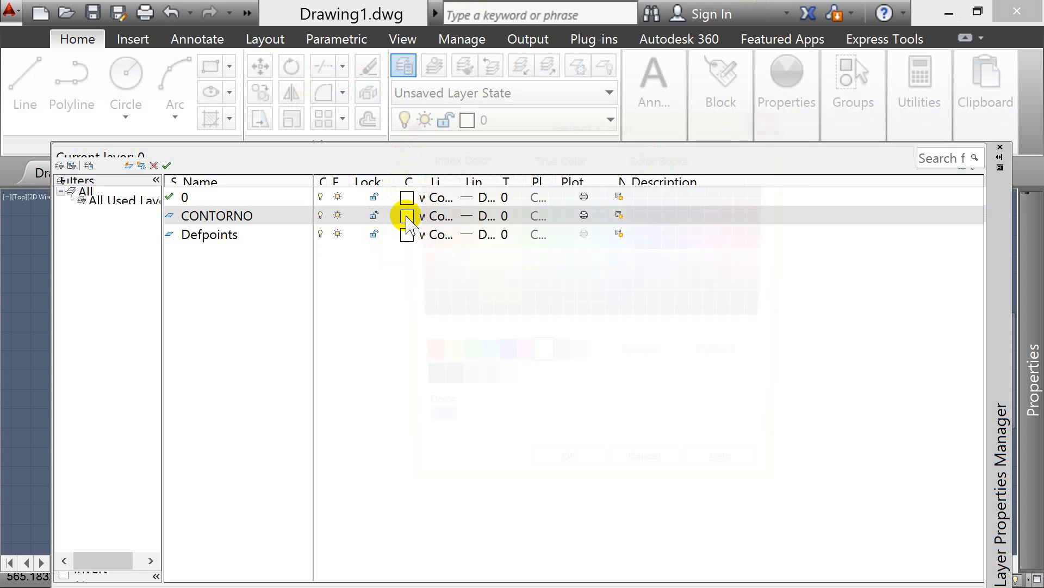
pyautogui.click(480, 359)
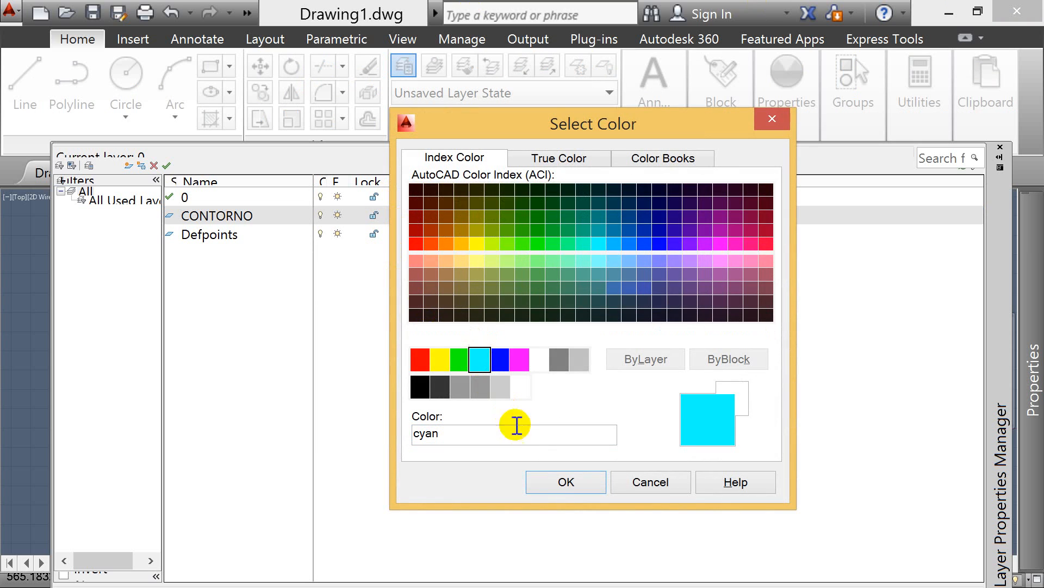
pyautogui.click(566, 482)
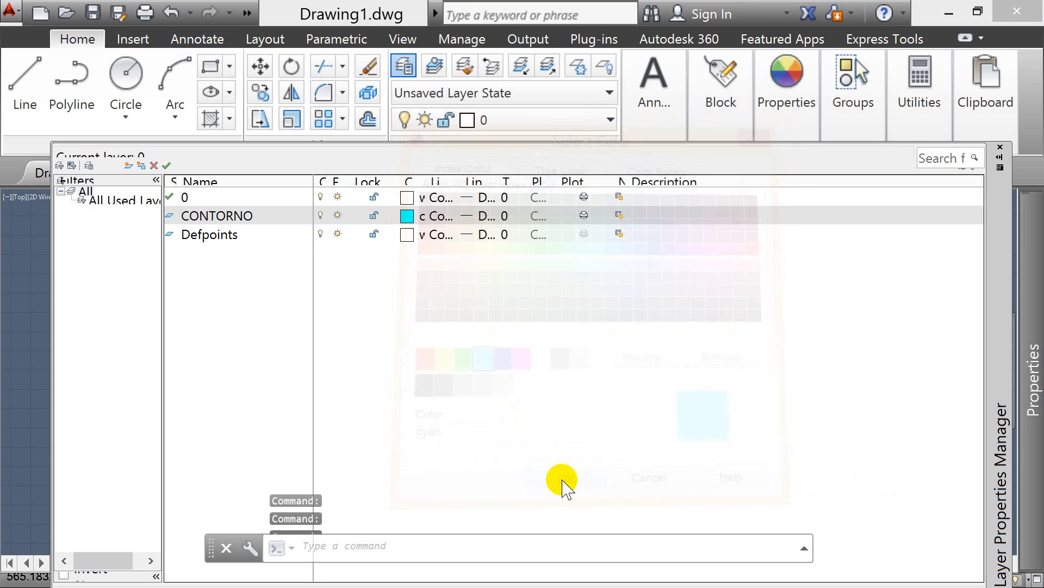
pyautogui.click(422, 217)
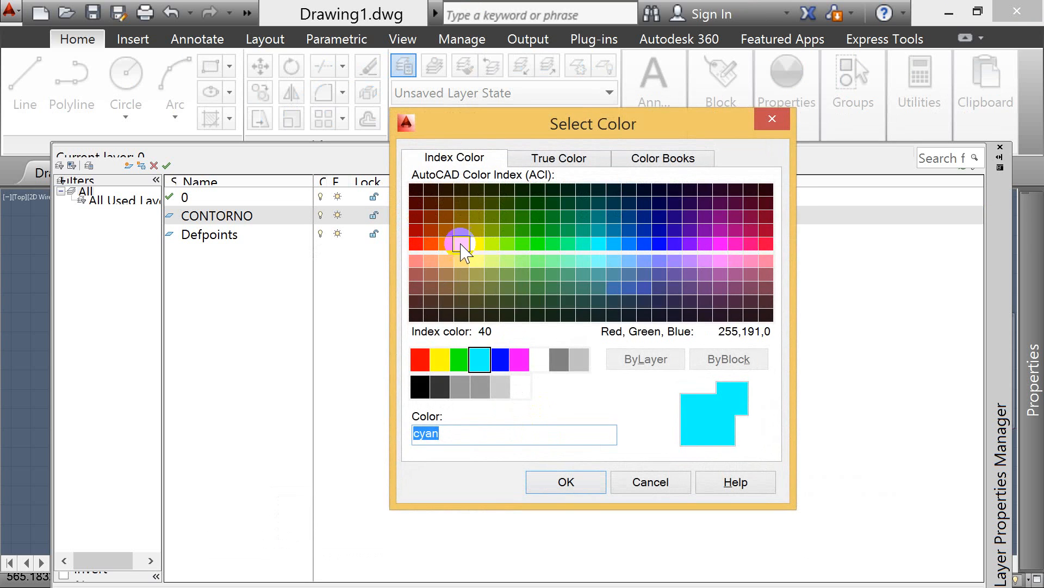
pyautogui.click(773, 119)
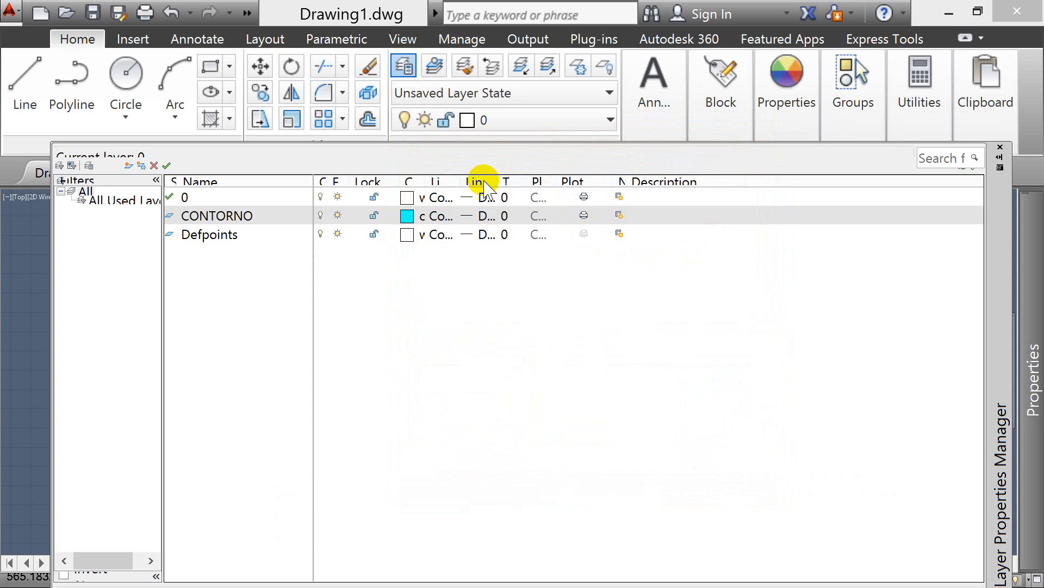
# Widen the Linetype and Lineweight columns of the layer list so their headings can be read
pyautogui.moveTo(459, 180); pyautogui.dragTo(584, 181)
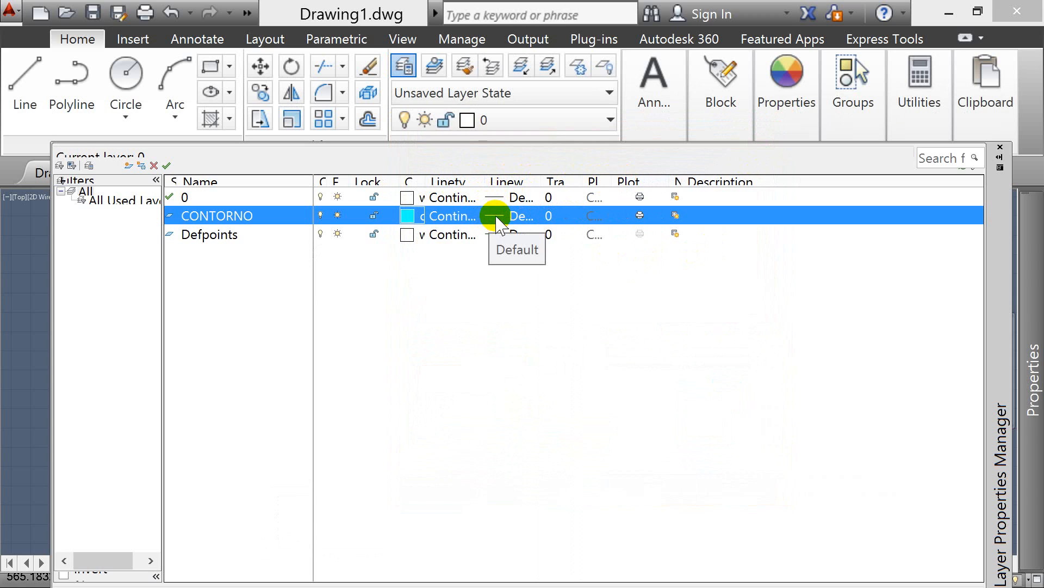
# Look at the transparency and lineweight options available for the CONTORNO layer without changing them
pyautogui.click(555, 217)
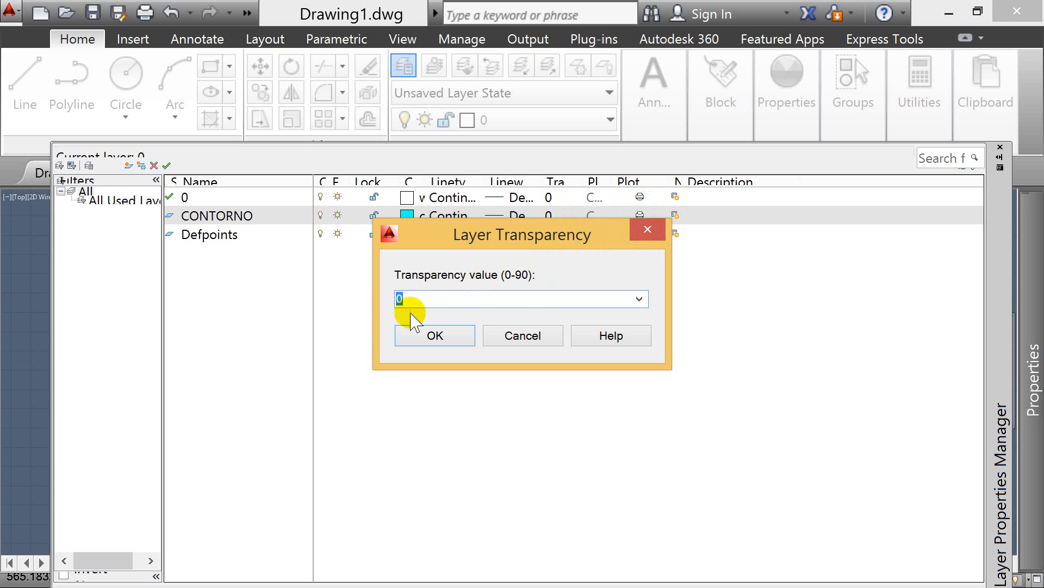
pyautogui.click(653, 231)
pyautogui.click(590, 216)
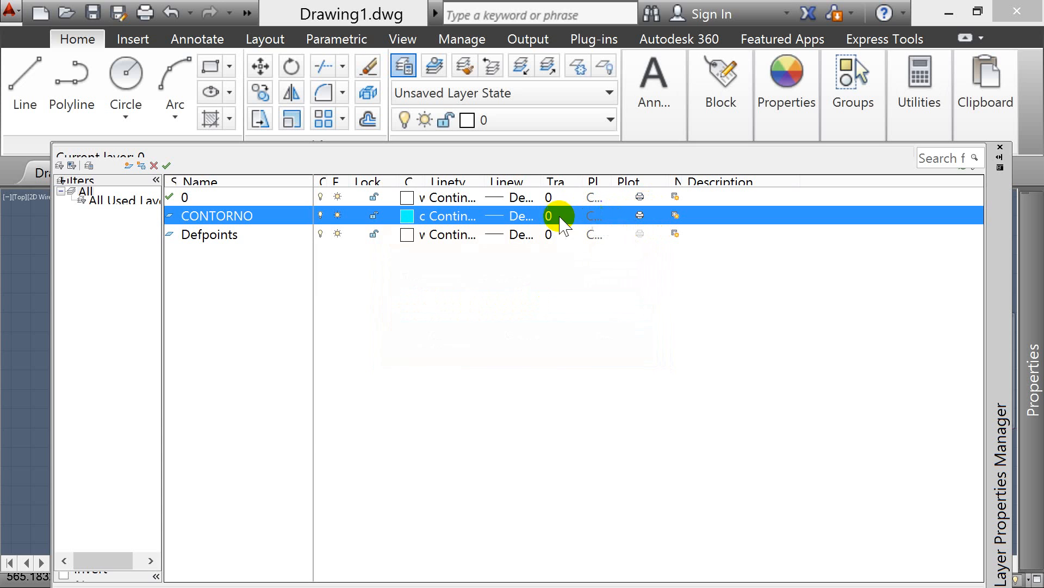
pyautogui.click(492, 218)
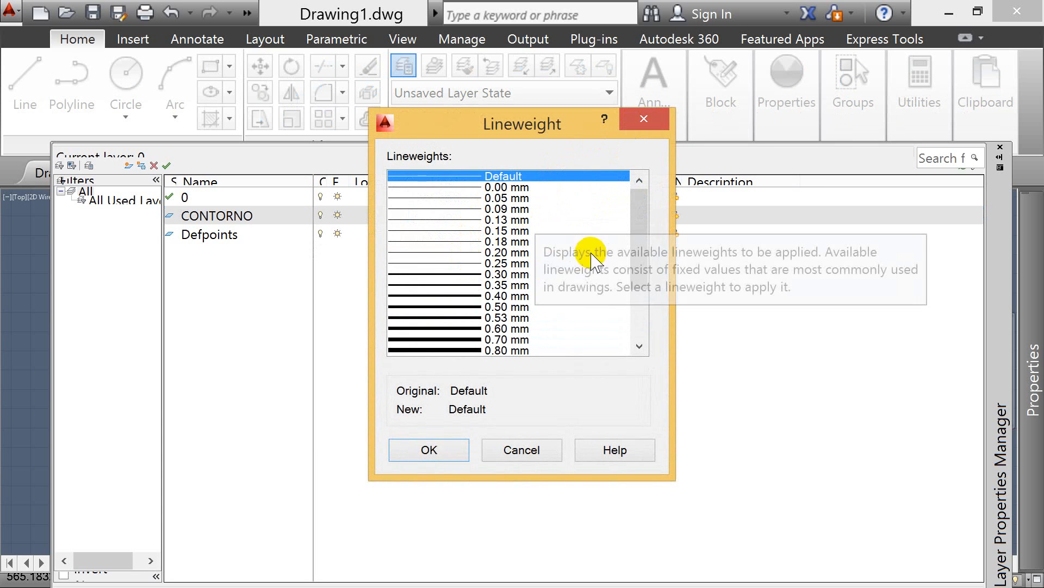
pyautogui.moveTo(637, 223); pyautogui.dragTo(659, 206)
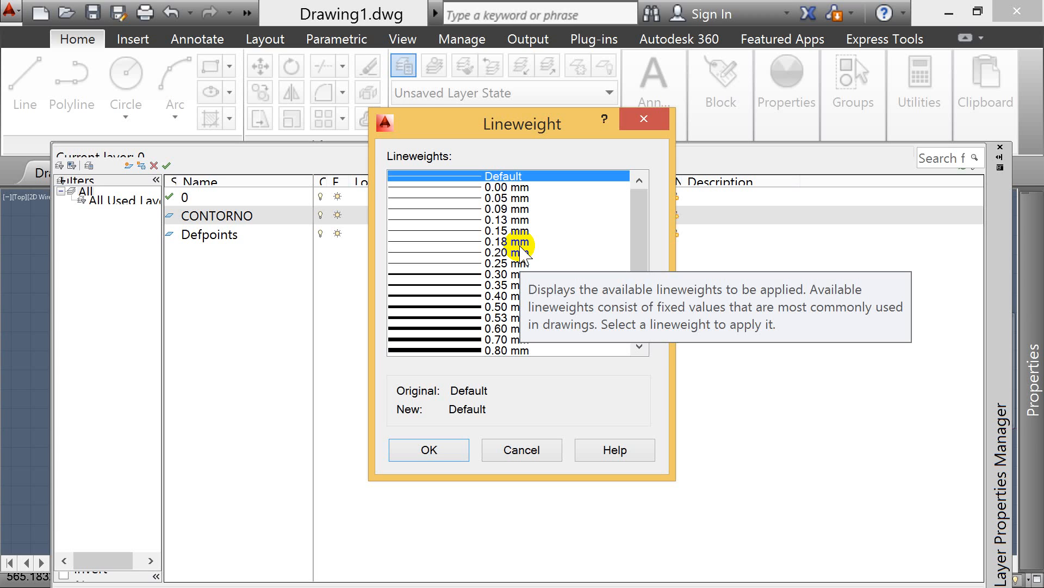
pyautogui.click(644, 119)
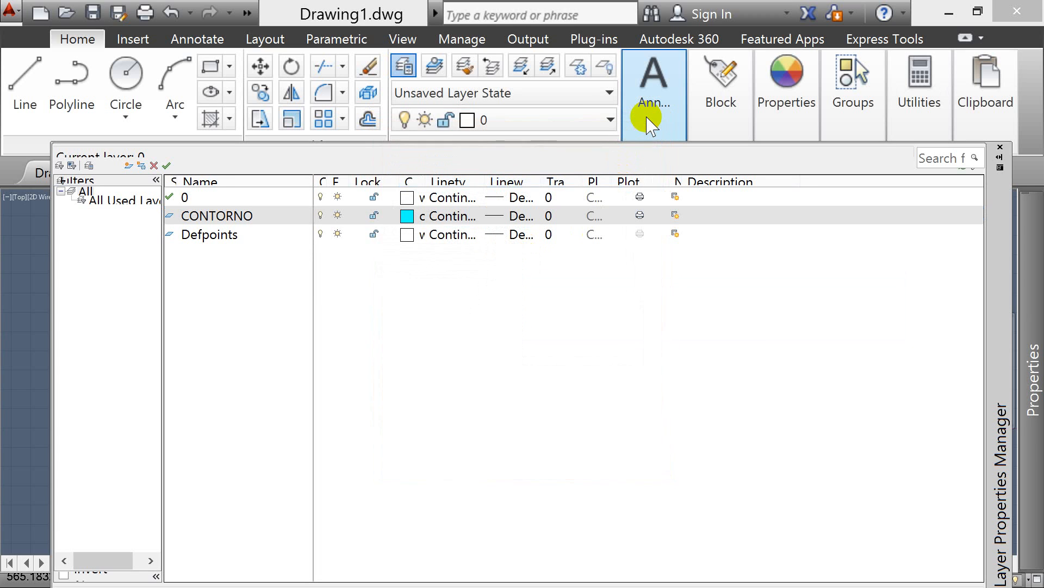
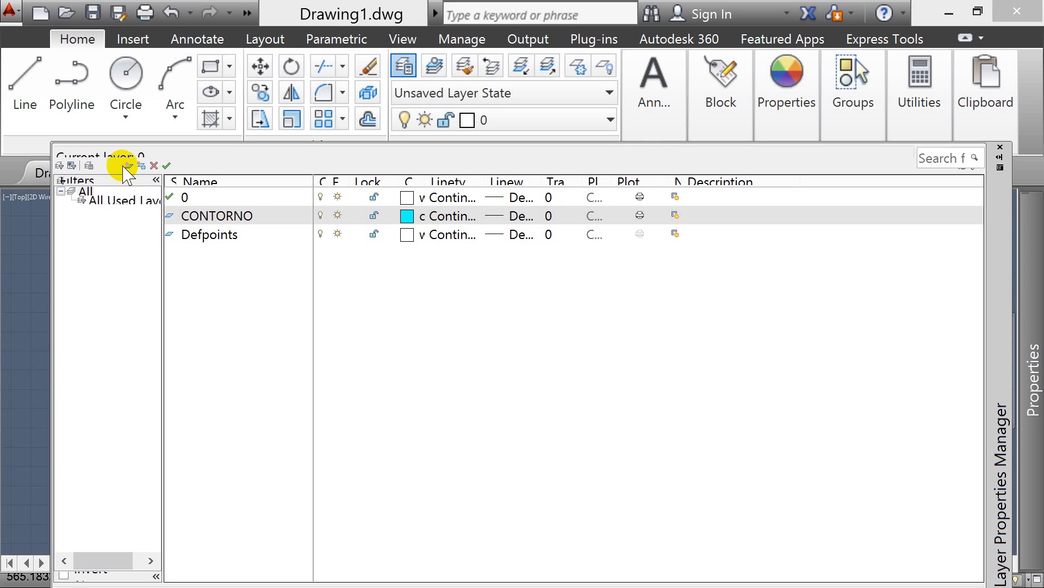
pyautogui.click(496, 216)
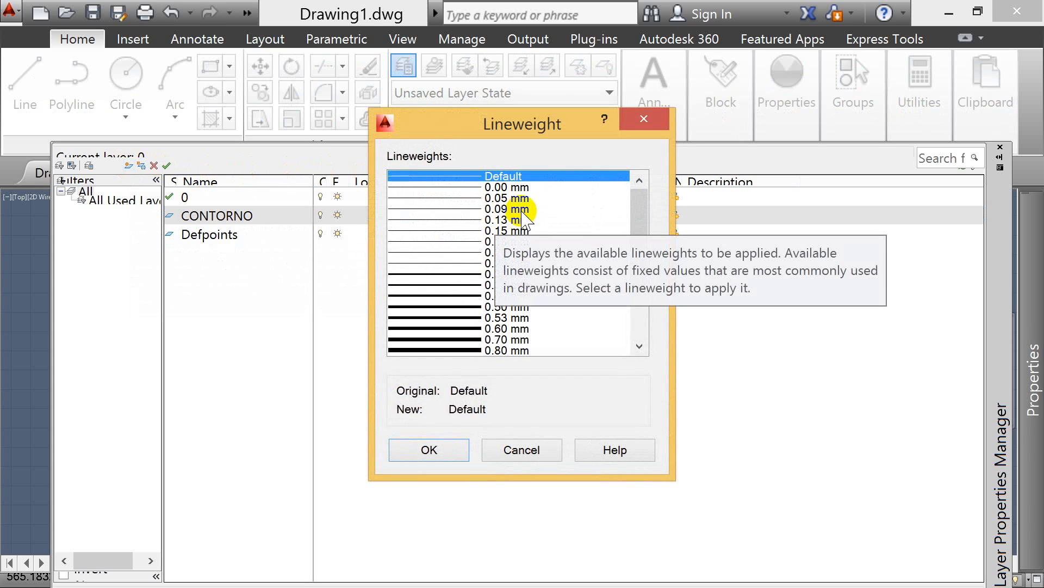
pyautogui.press('Escape')
# Assign the Continuous linetype to the CONTORNO layer
pyautogui.click(435, 216)
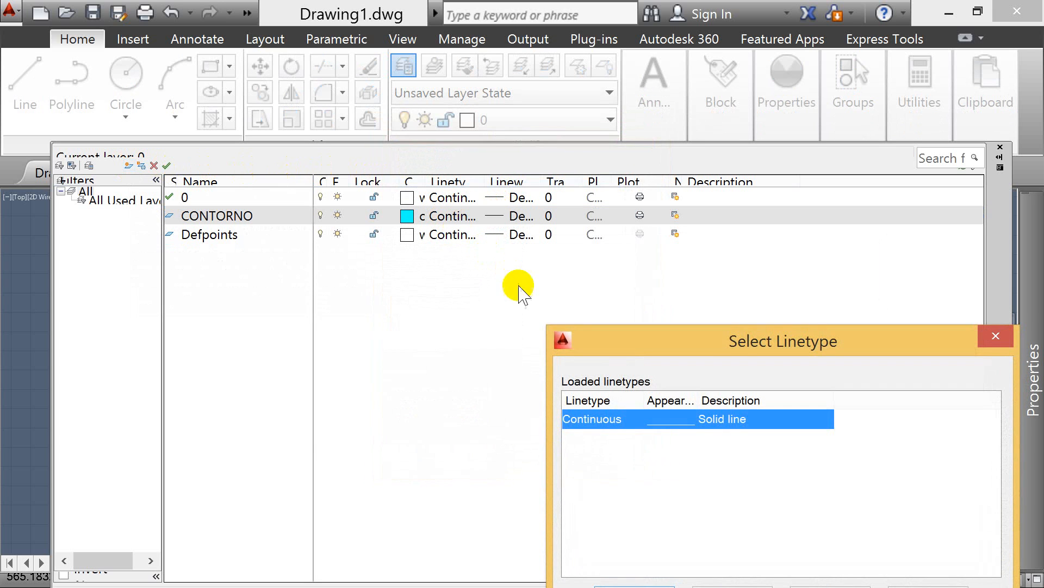
pyautogui.moveTo(688, 350); pyautogui.dragTo(590, 259)
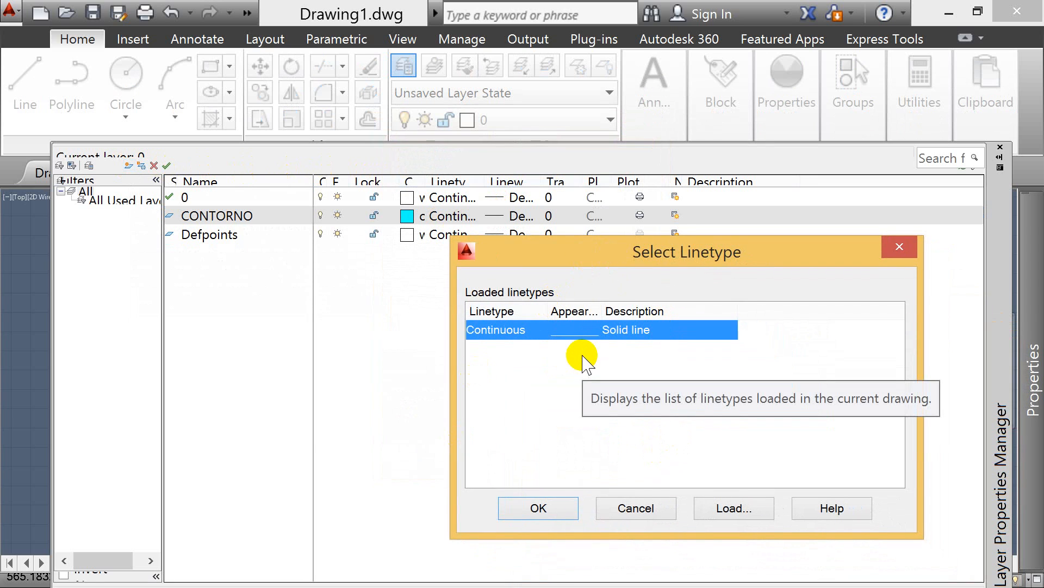
pyautogui.doubleClick(506, 330)
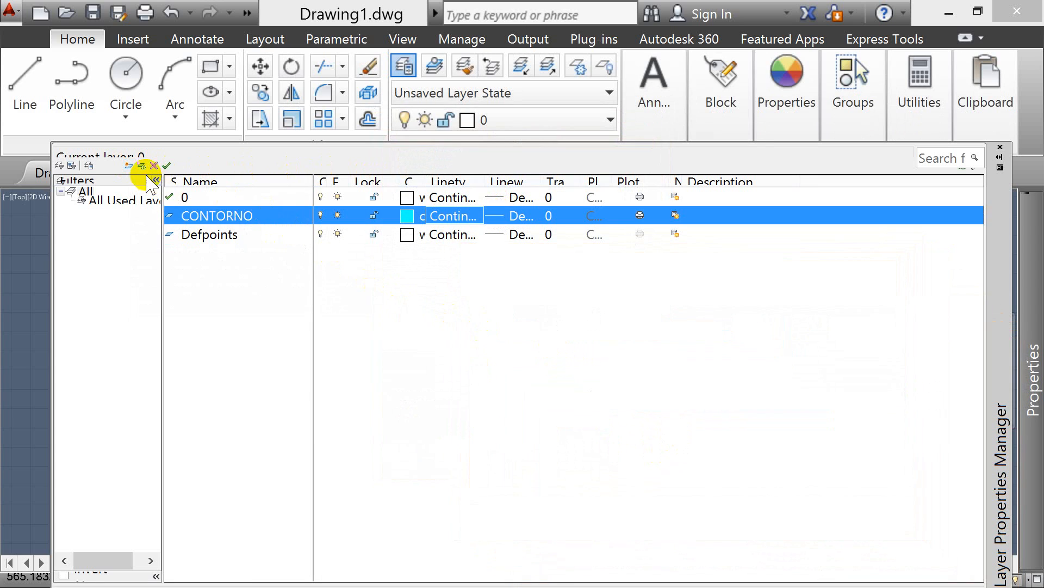
# Create a new layer named CONTORNO 2 based on the CONTORNO layer
pyautogui.click(128, 165)
pyautogui.write('CONTORNO')
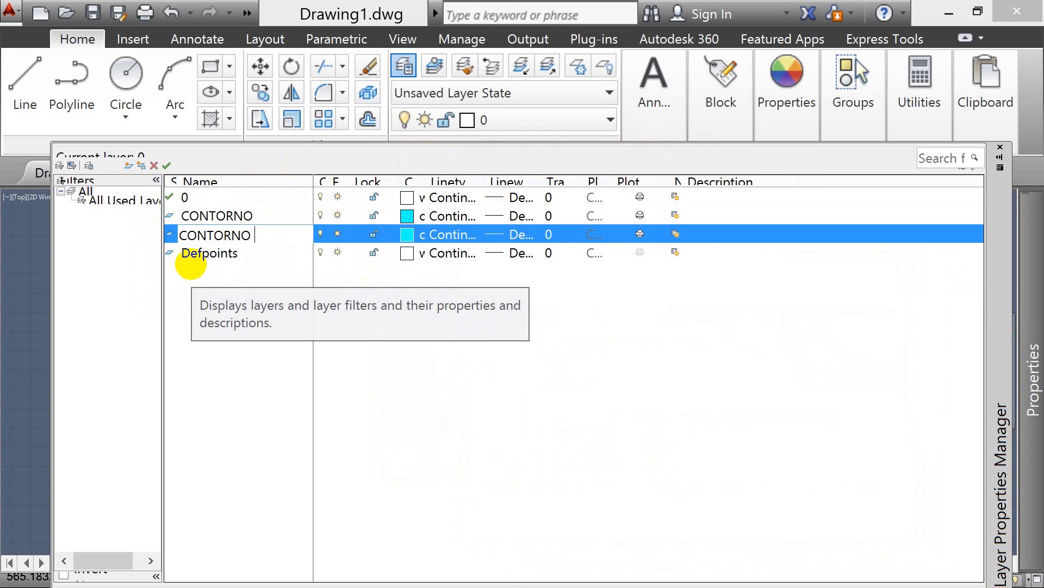
pyautogui.write(' 2')
pyautogui.press('Return')
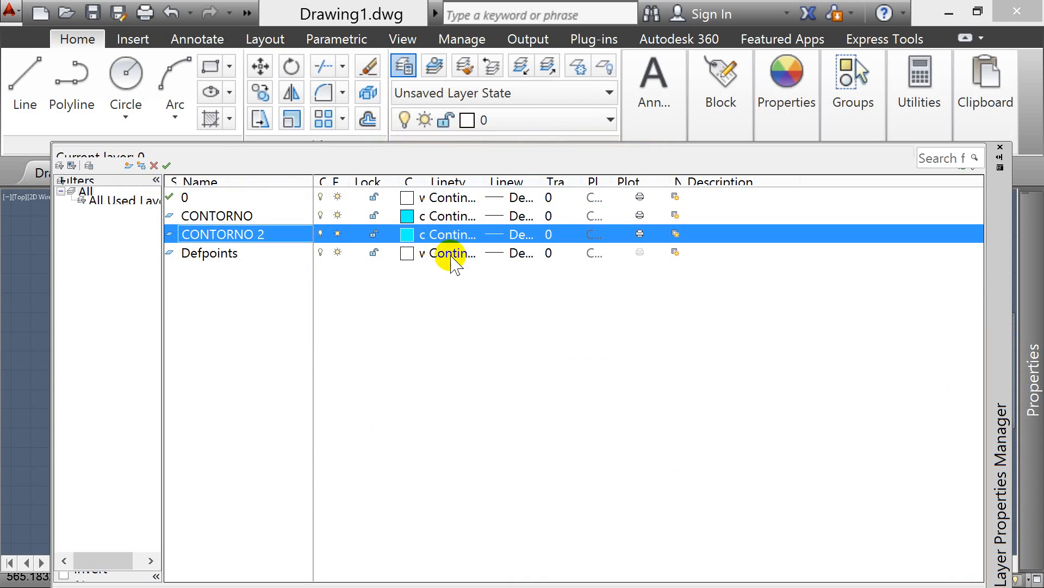
# Load the HIDDEN linetype from acadiso.lin and assign it to the CONTORNO 2 layer
pyautogui.click(449, 234)
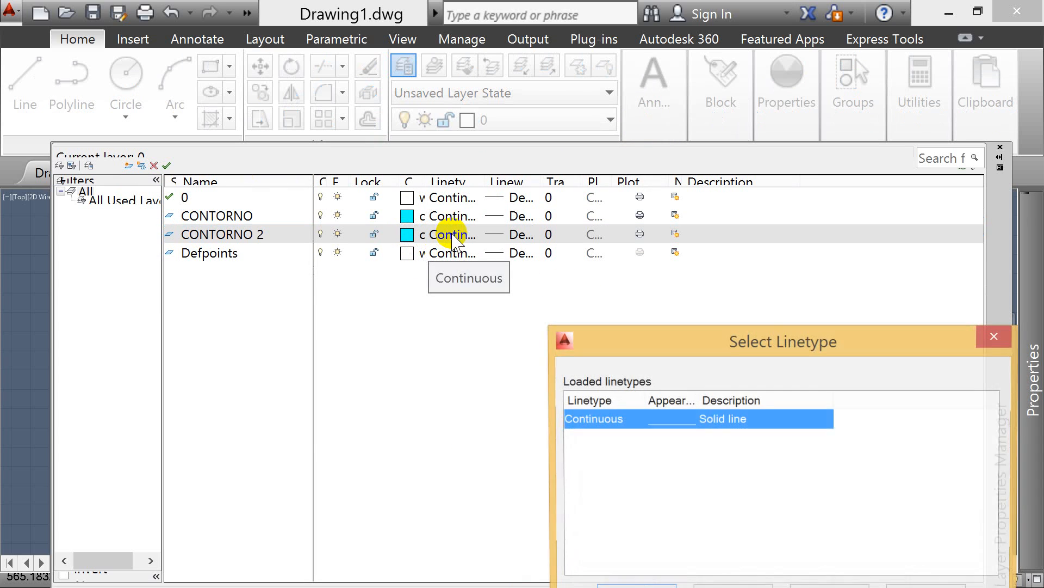
pyautogui.moveTo(694, 354); pyautogui.dragTo(609, 186)
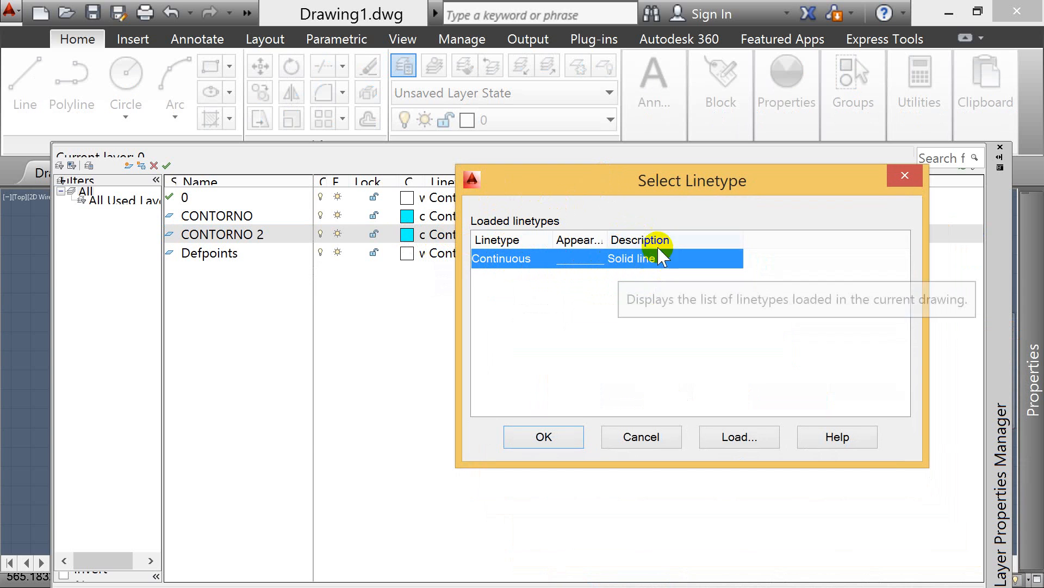
pyautogui.click(740, 435)
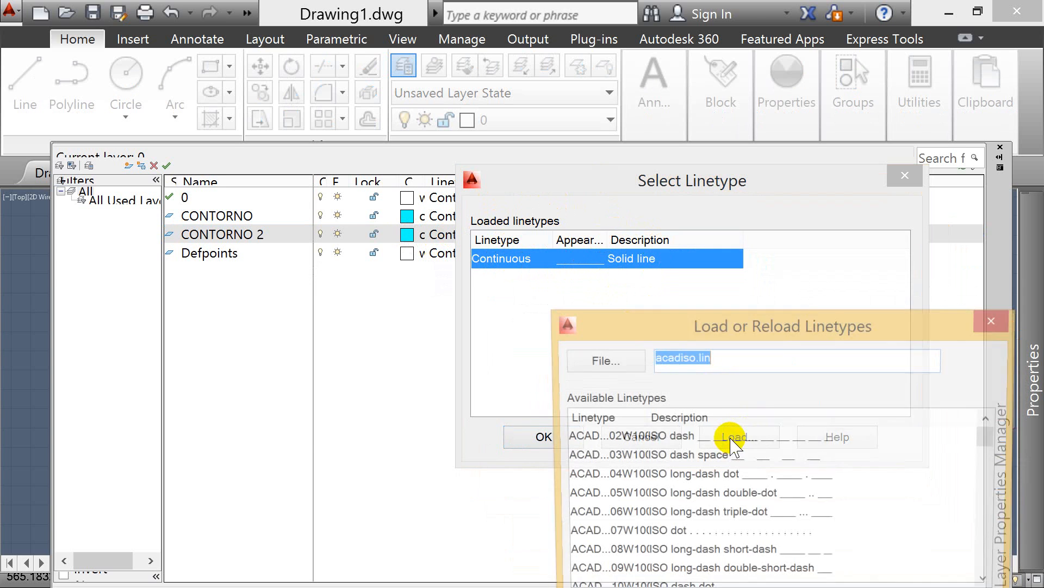
pyautogui.moveTo(761, 333); pyautogui.dragTo(701, 224)
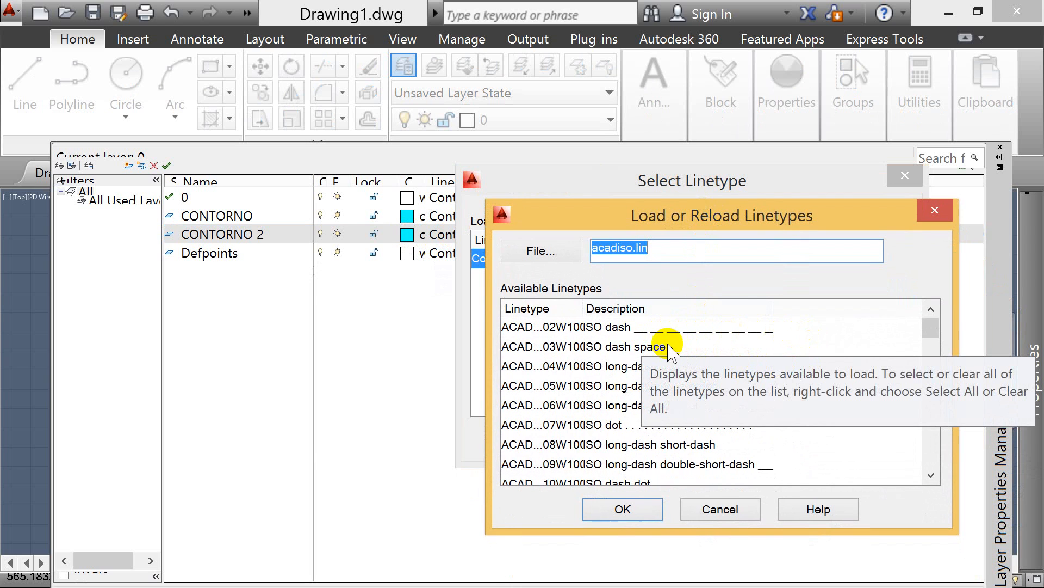
pyautogui.click(602, 365)
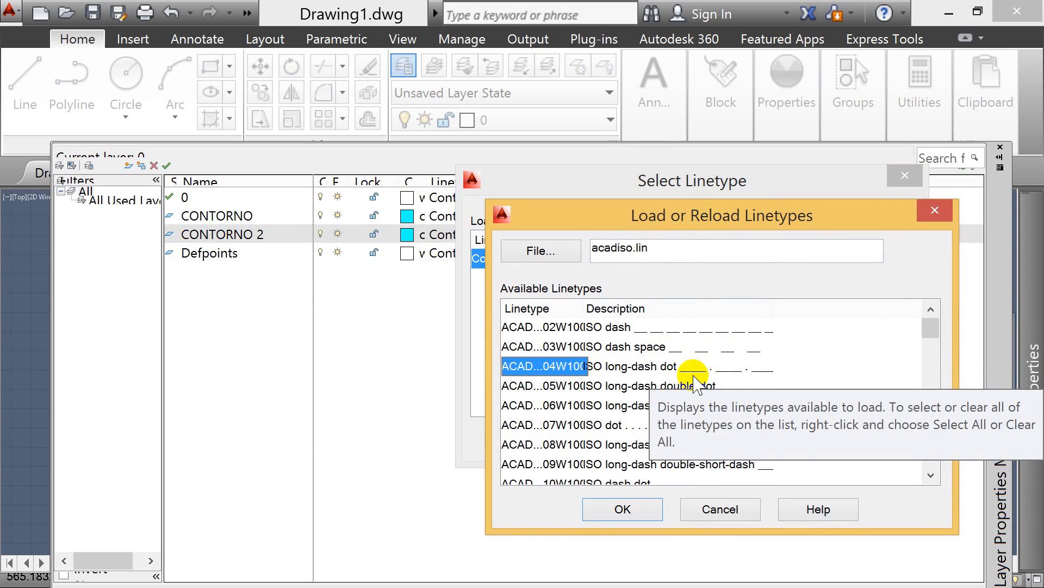
pyautogui.scroll(-1, 658, 381)
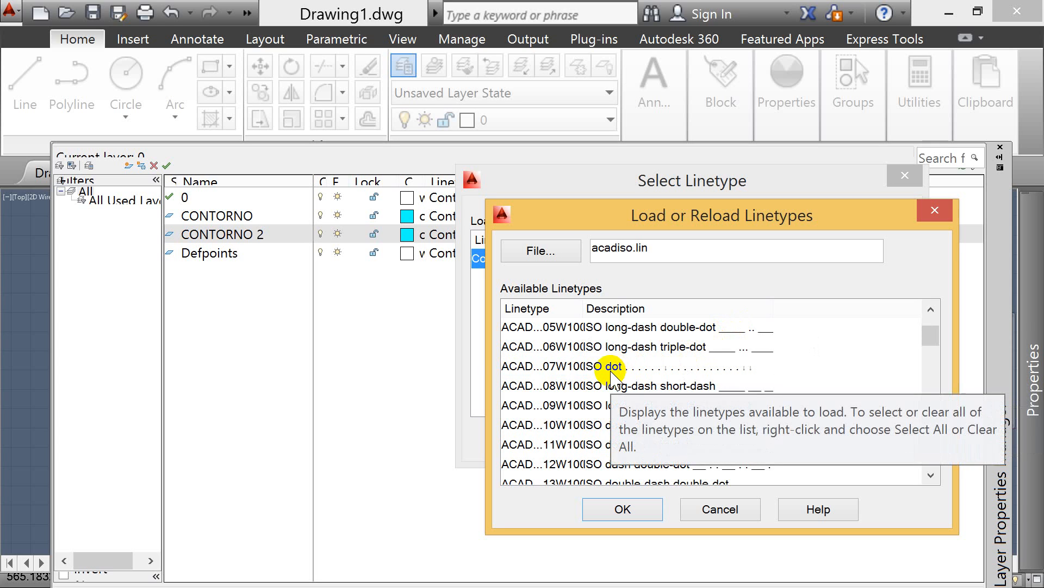
pyautogui.click(700, 370)
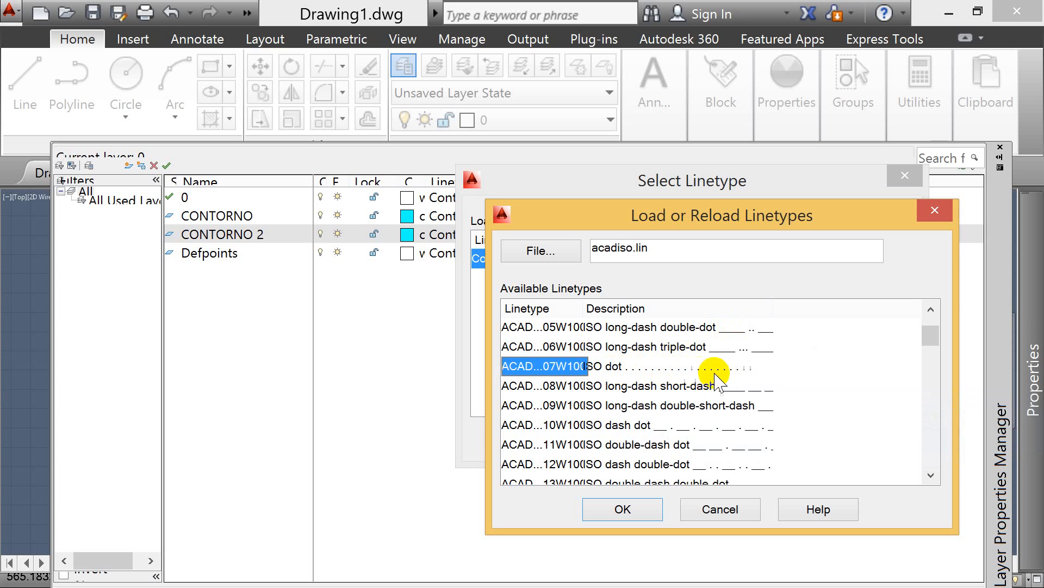
pyautogui.moveTo(932, 338); pyautogui.dragTo(933, 360)
pyautogui.click(672, 349)
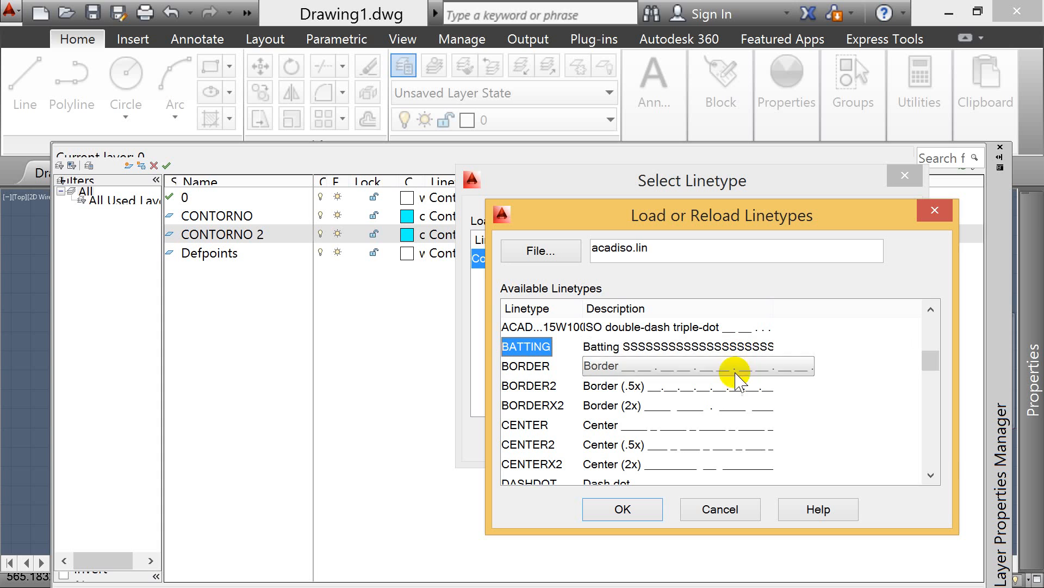
pyautogui.moveTo(931, 361); pyautogui.dragTo(933, 415)
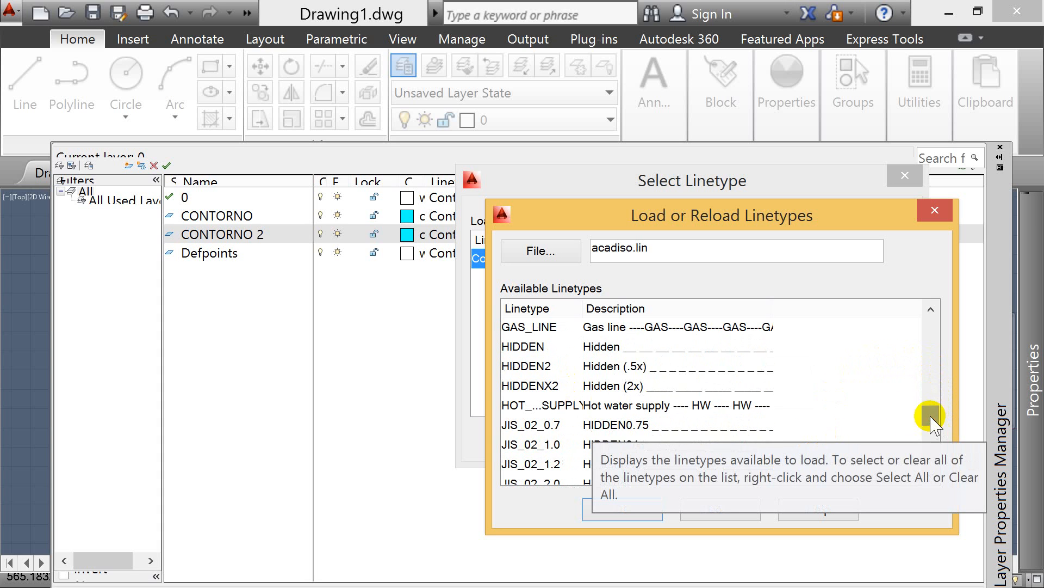
pyautogui.click(523, 347)
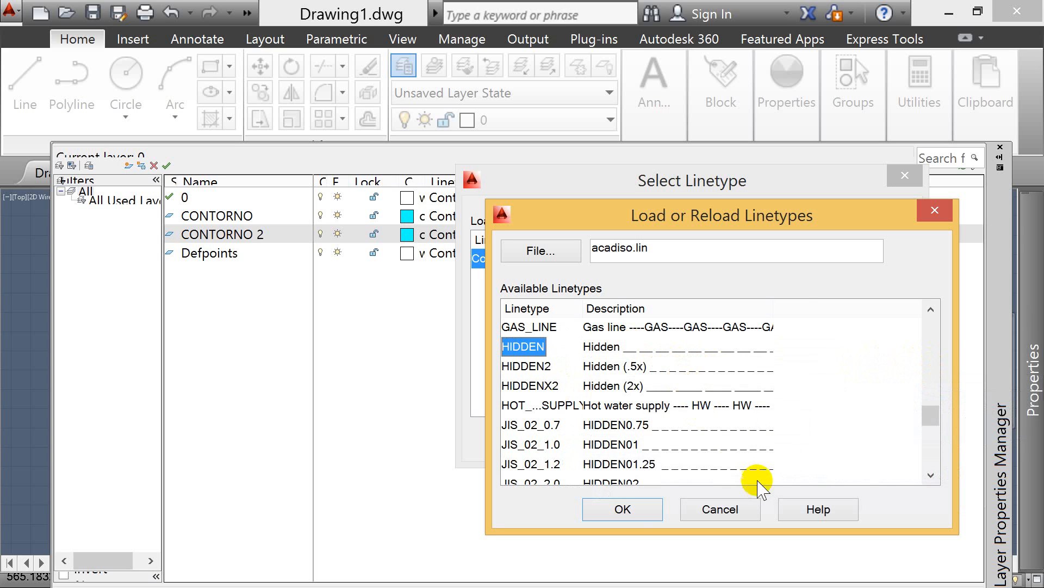
pyautogui.click(635, 508)
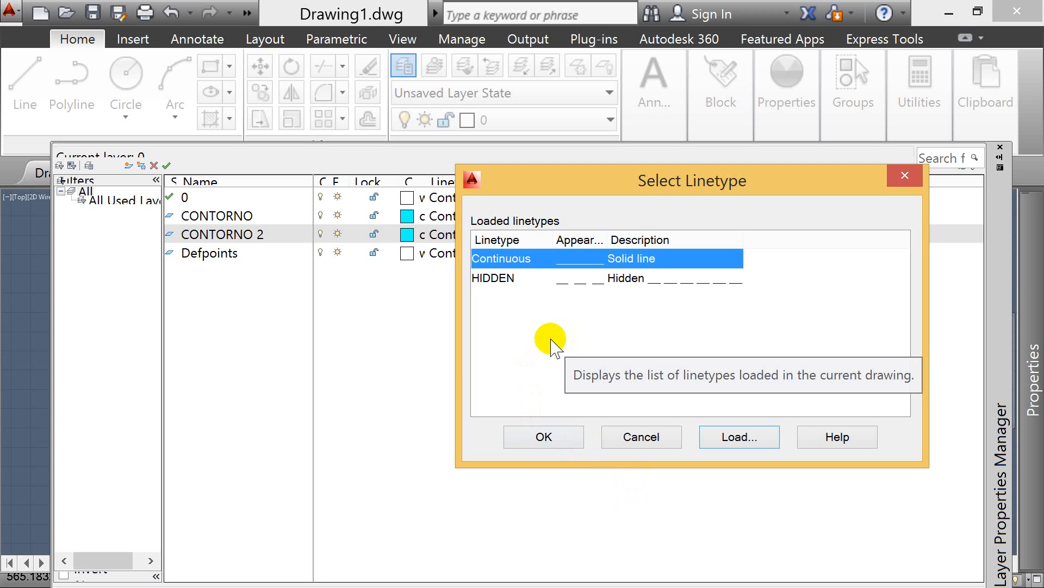
pyautogui.click(568, 280)
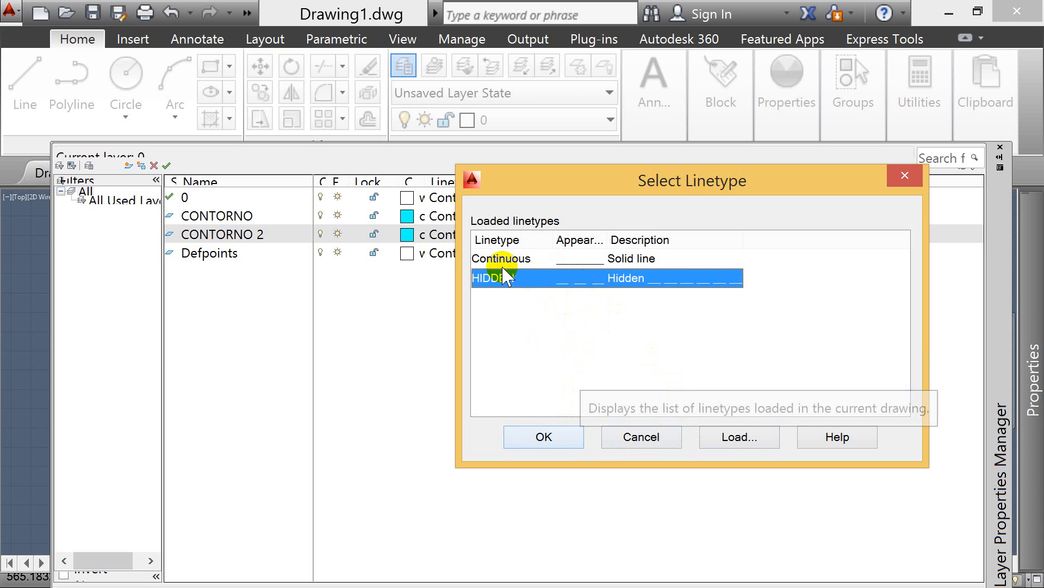
pyautogui.click(544, 437)
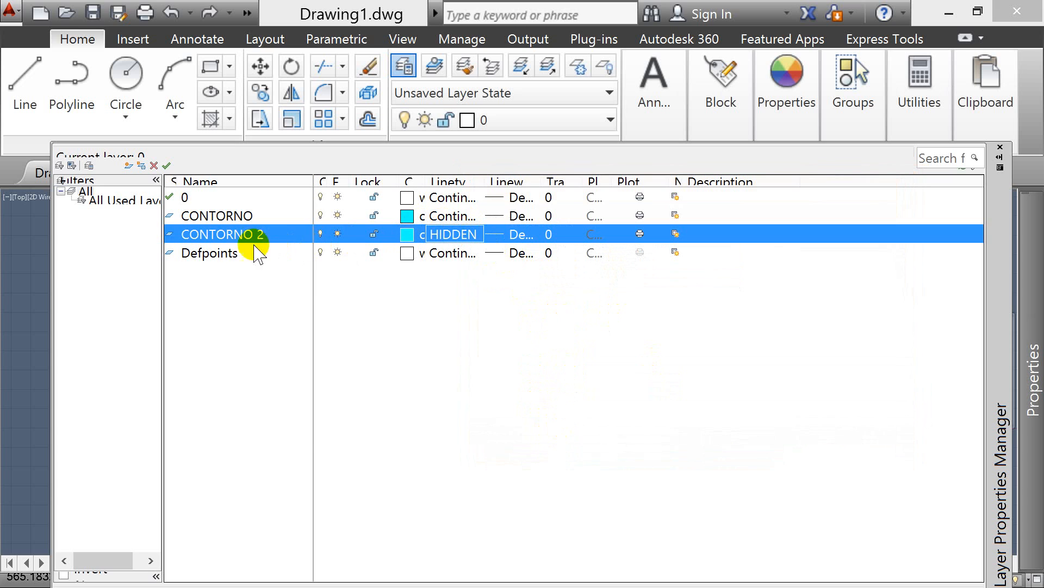
# Make CONTORNO the current layer and draw a horizontal line about 933 units long on it with ortho on
pyautogui.doubleClick(169, 216)
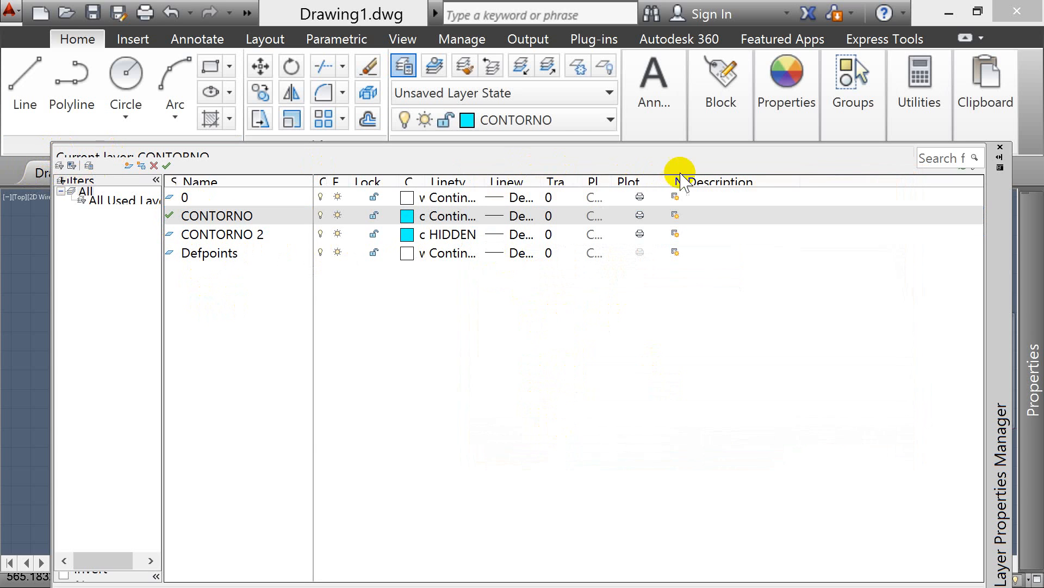
pyautogui.click(1000, 147)
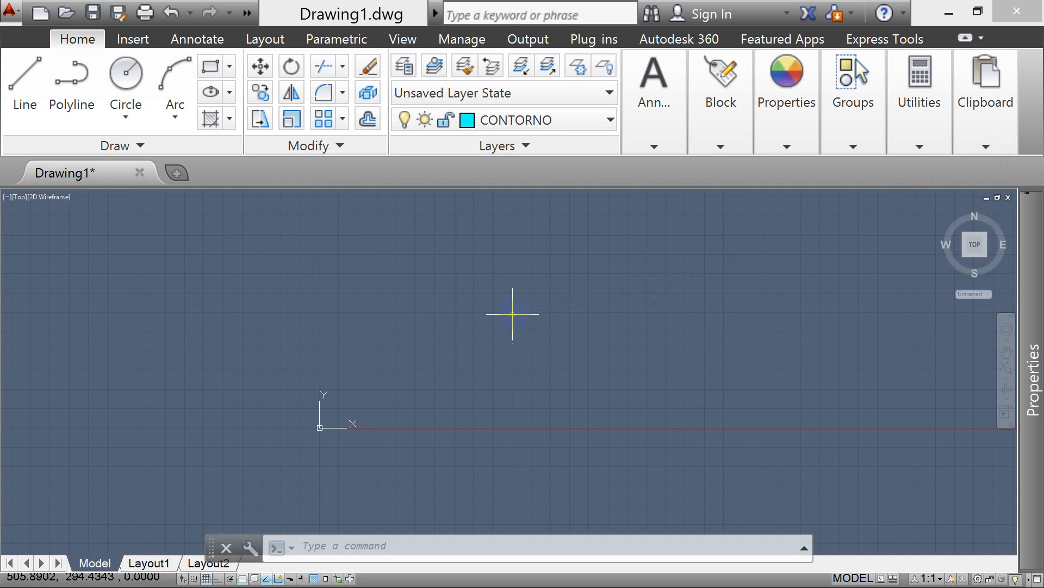
pyautogui.write('L')
pyautogui.press('Return')
pyautogui.click(381, 328)
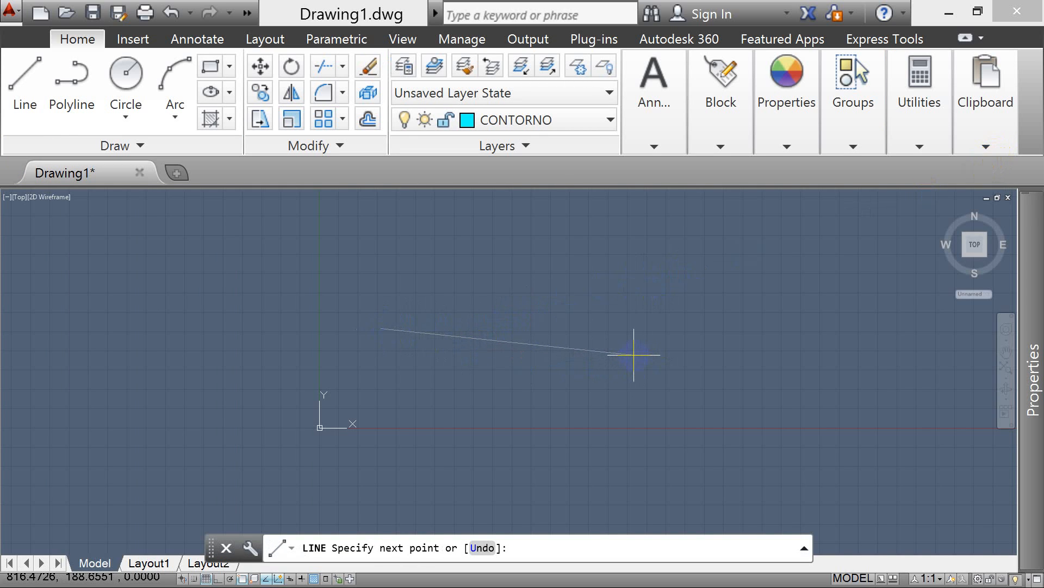
pyautogui.press('F8')
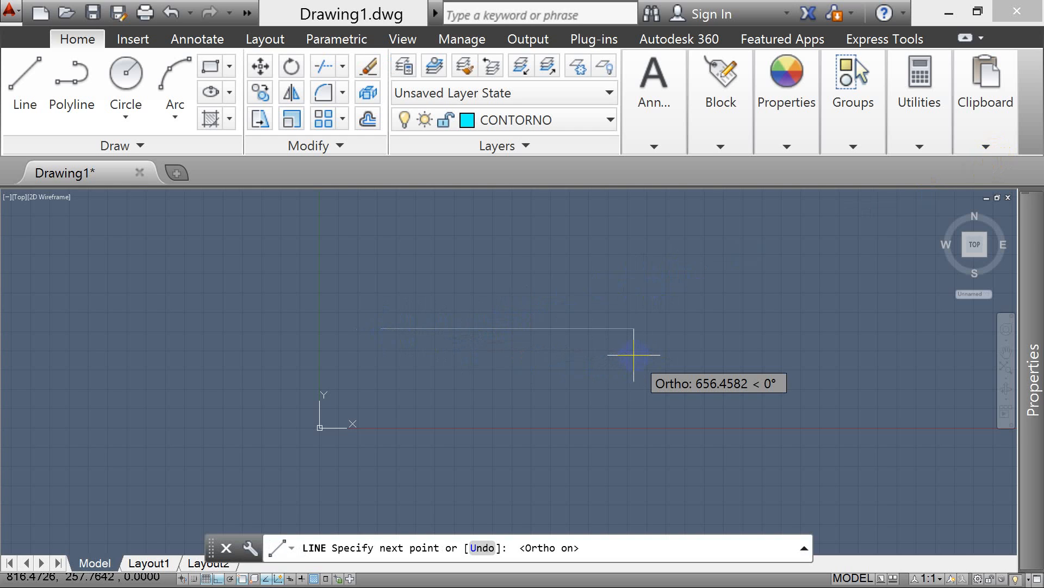
pyautogui.click(740, 355)
pyautogui.press('Return')
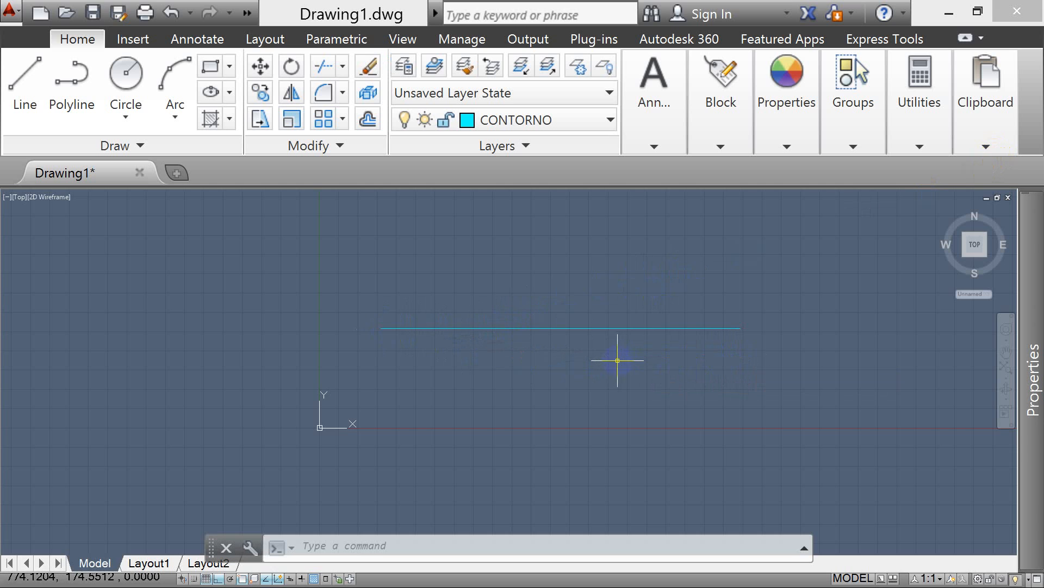
pyautogui.write('pl')
pyautogui.press('Return')
pyautogui.press('Escape')
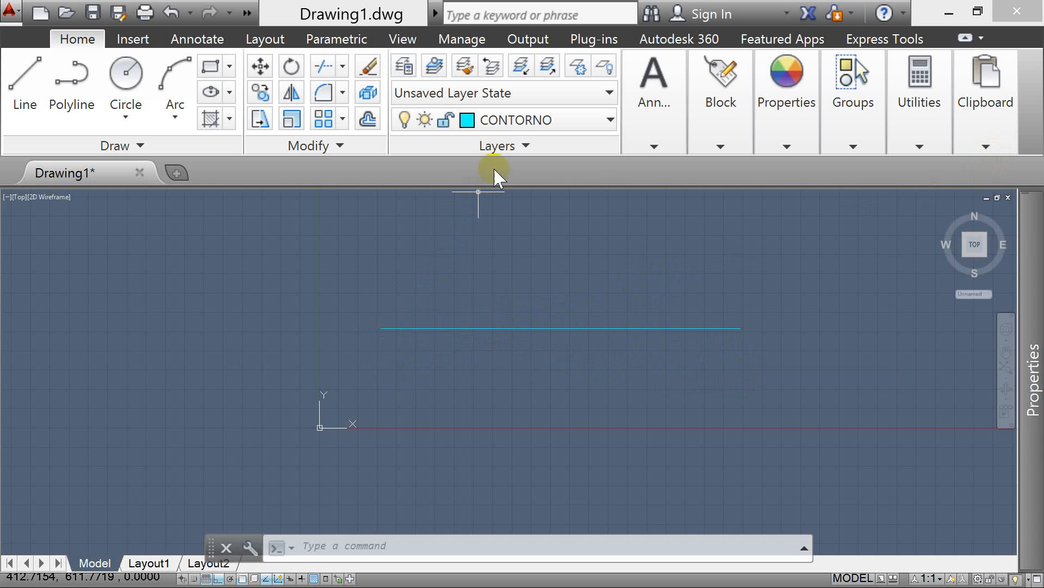
# Make CONTORNO 2 the current layer and draw a horizontal polyline of equal length about 86 units below the existing line
pyautogui.click(517, 120)
pyautogui.click(517, 198)
pyautogui.write('pl')
pyautogui.press('Return')
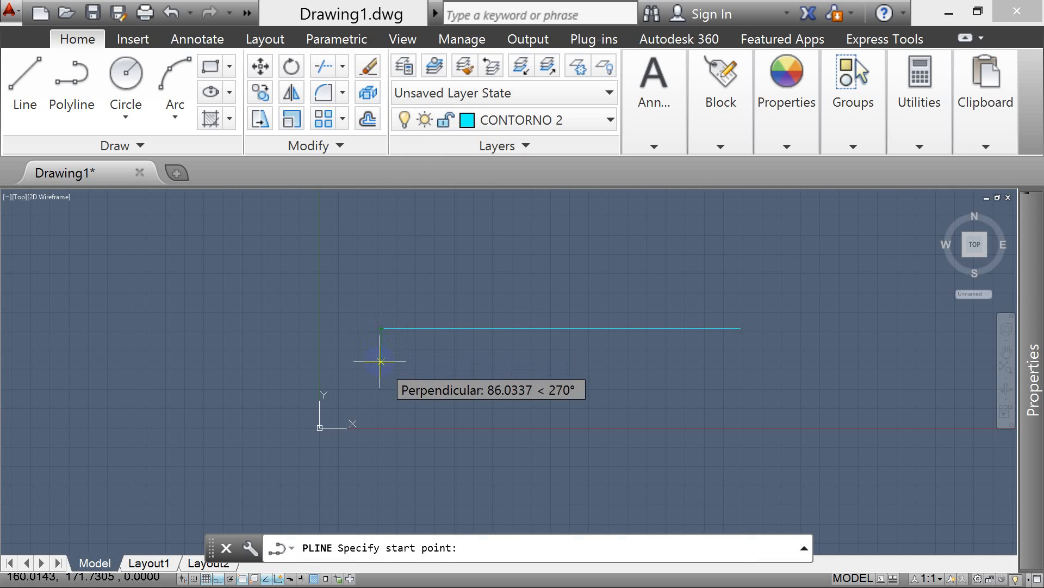
pyautogui.click(380, 361)
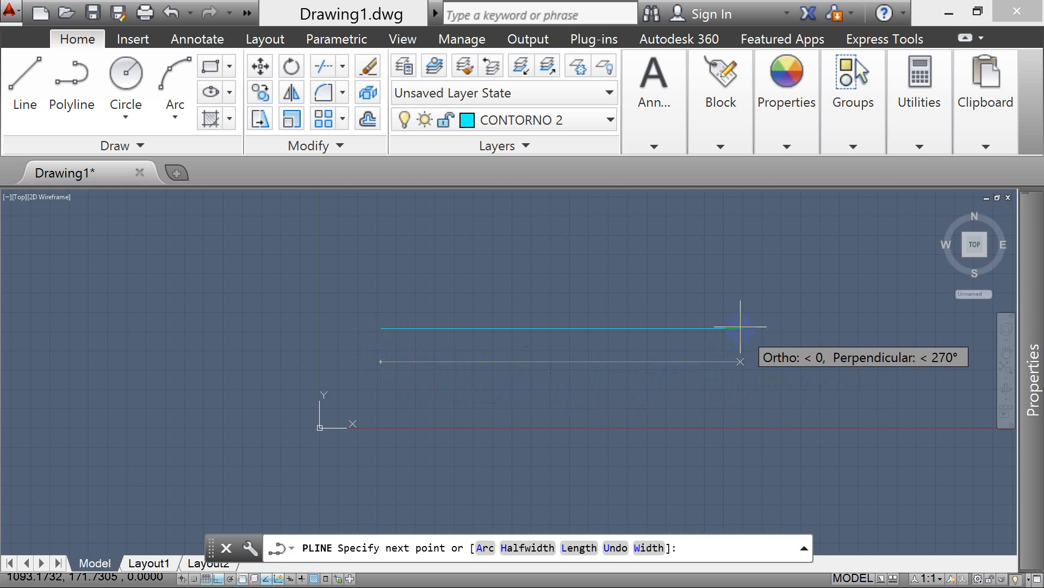
pyautogui.click(741, 361)
pyautogui.press('Return')
# Examine how the linetypes of the CONTORNO line and the CONTORNO 2 polyline display at different magnifications
pyautogui.scroll(5, 527, 342)
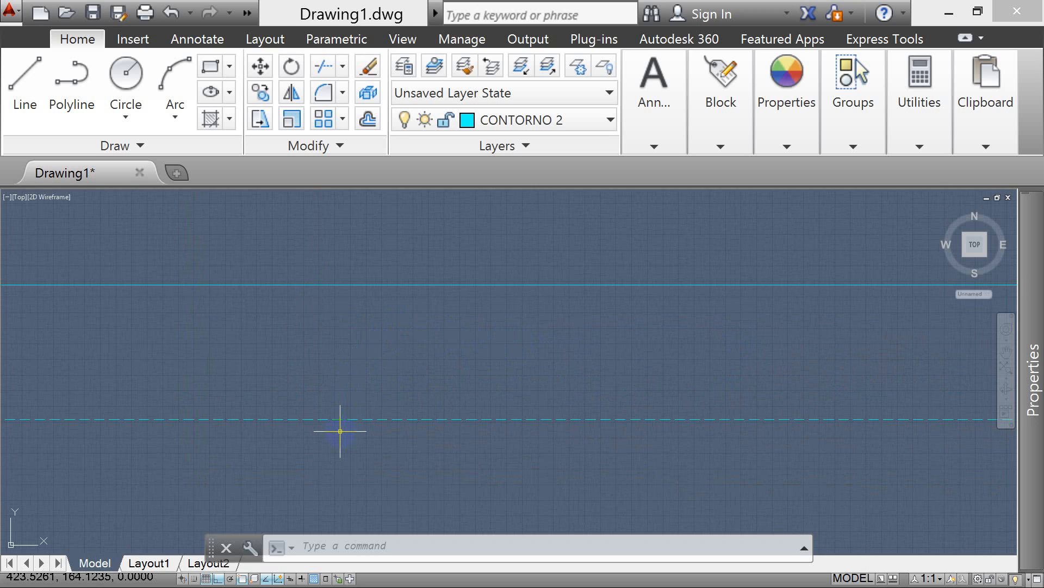
pyautogui.scroll(-2, 315, 379)
pyautogui.scroll(3, 313, 391)
pyautogui.scroll(-2, 278, 413)
pyautogui.scroll(-2, 306, 350)
pyautogui.scroll(2, 468, 334)
pyautogui.scroll(-2, 380, 343)
pyautogui.press('Escape')
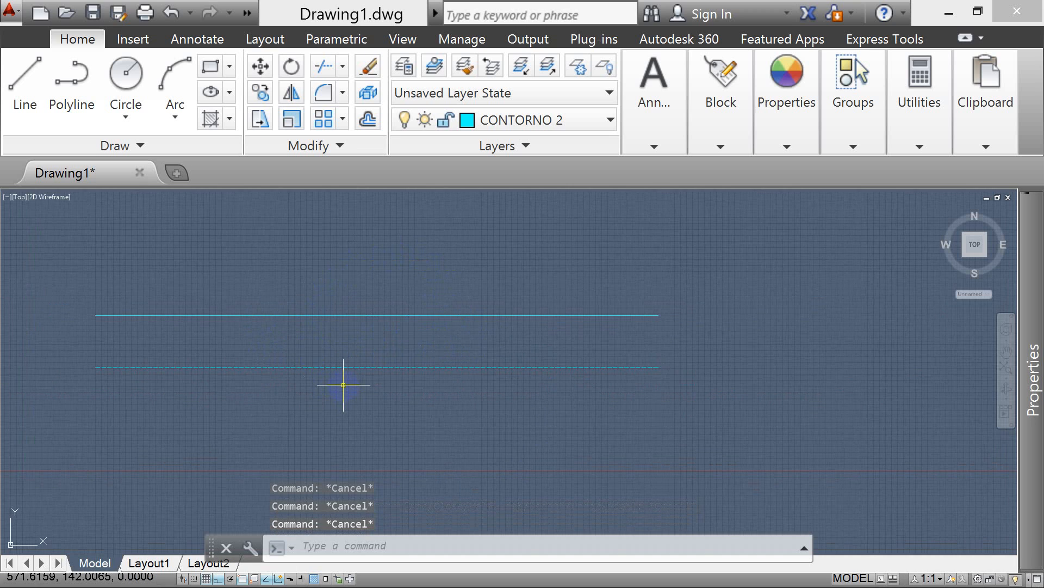
# Toggle the Endpoint object snap and measure the dashed CONTORNO 2 polyline from its left end to its right end
pyautogui.write('di')
pyautogui.press('Return')
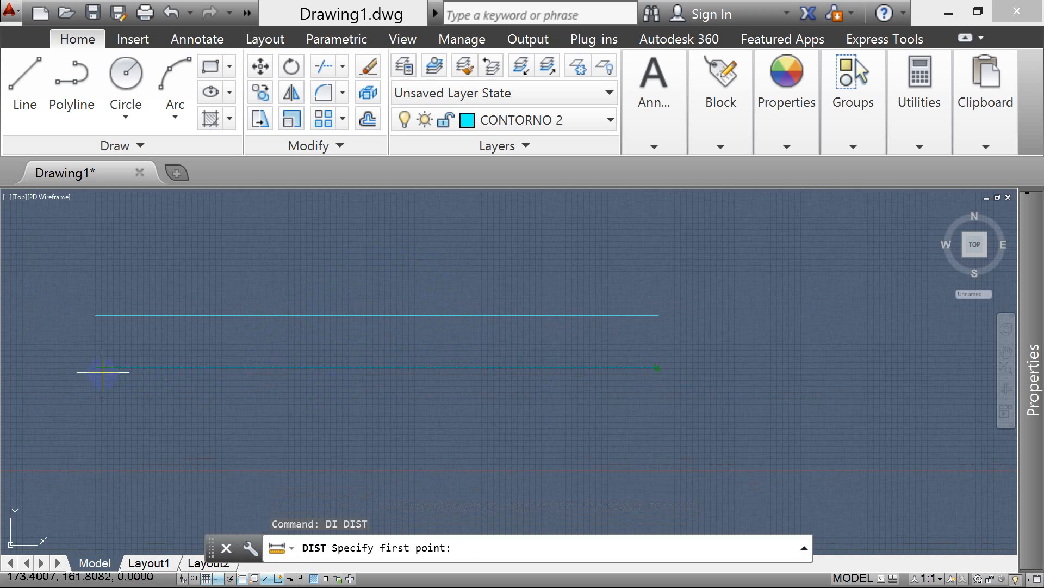
pyautogui.press('Escape')
pyautogui.press('Escape')
pyautogui.write('di')
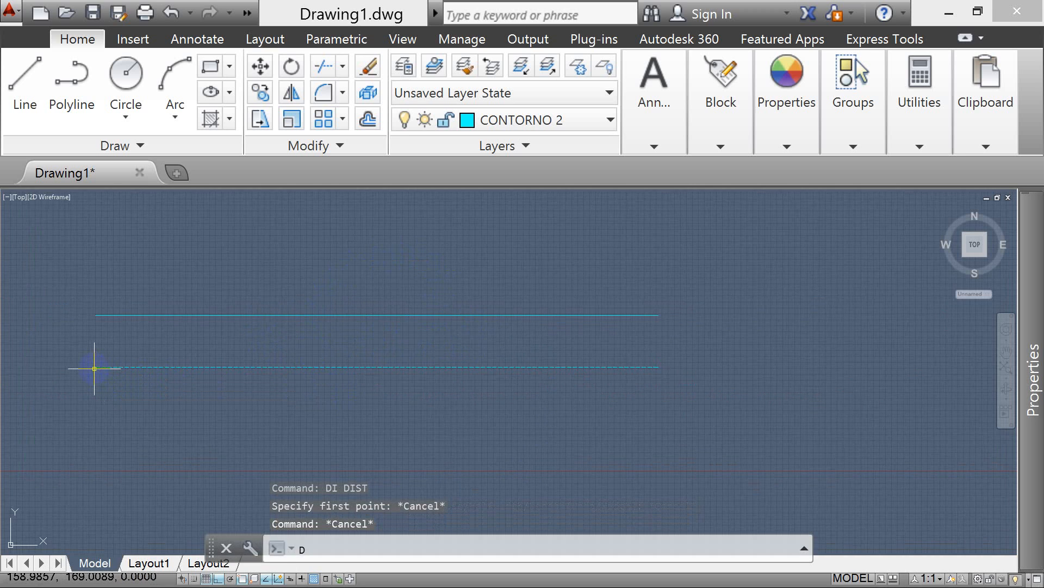
pyautogui.press('Return')
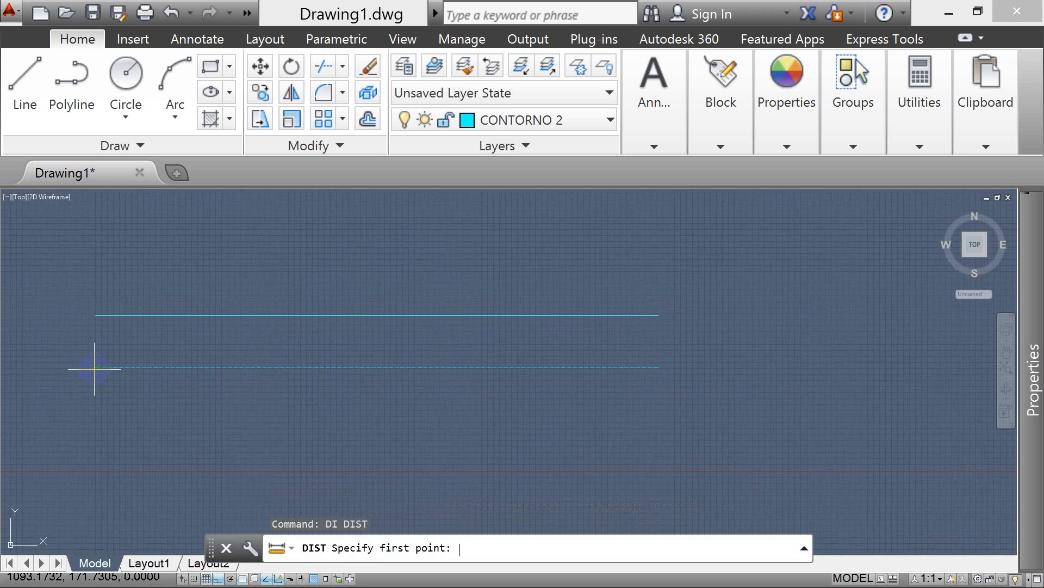
pyautogui.rightClick(242, 578)
pyautogui.click(295, 253)
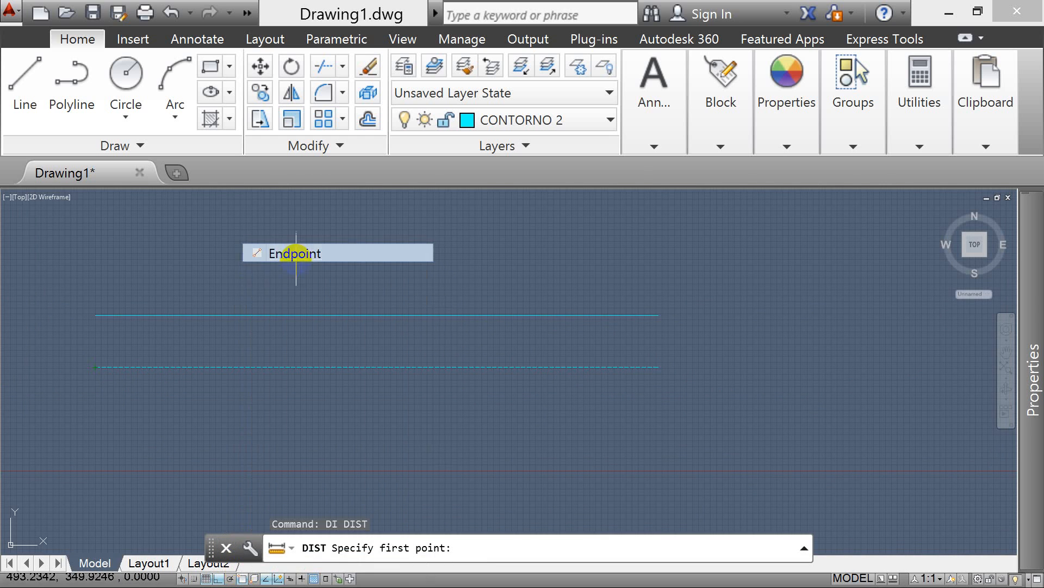
pyautogui.click(95, 367)
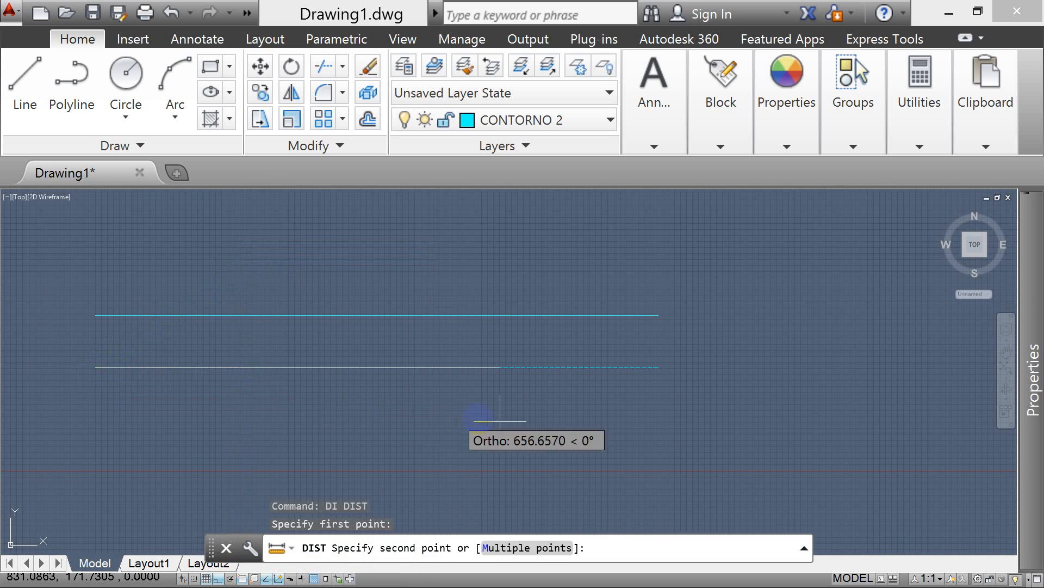
pyautogui.click(659, 367)
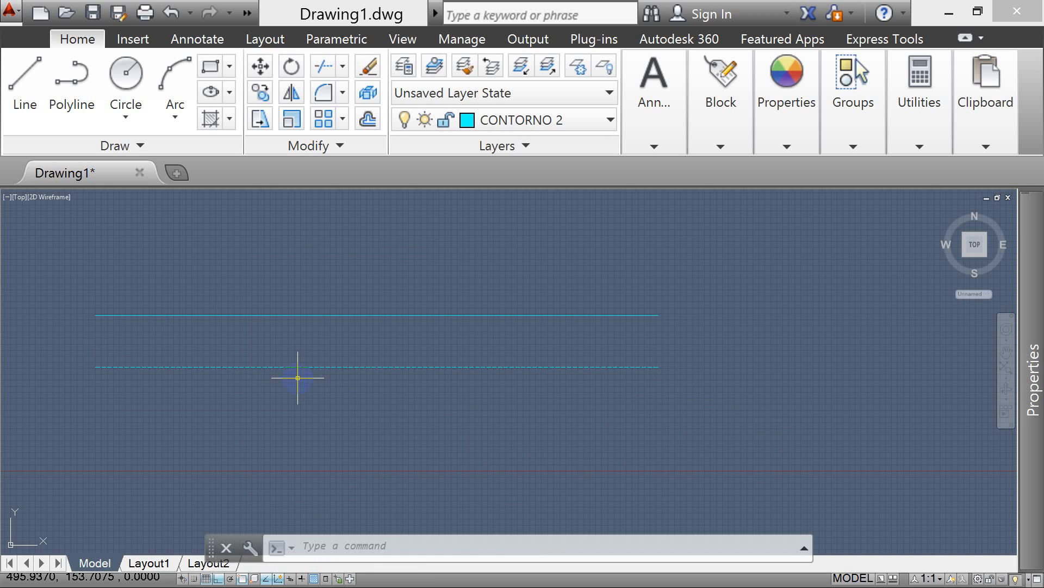
# Draw a circle of radius 150 centred on the left end of the dashed polyline
pyautogui.scroll(2, 97, 366)
pyautogui.scroll(-2, 130, 362)
pyautogui.write('c')
pyautogui.press('Return')
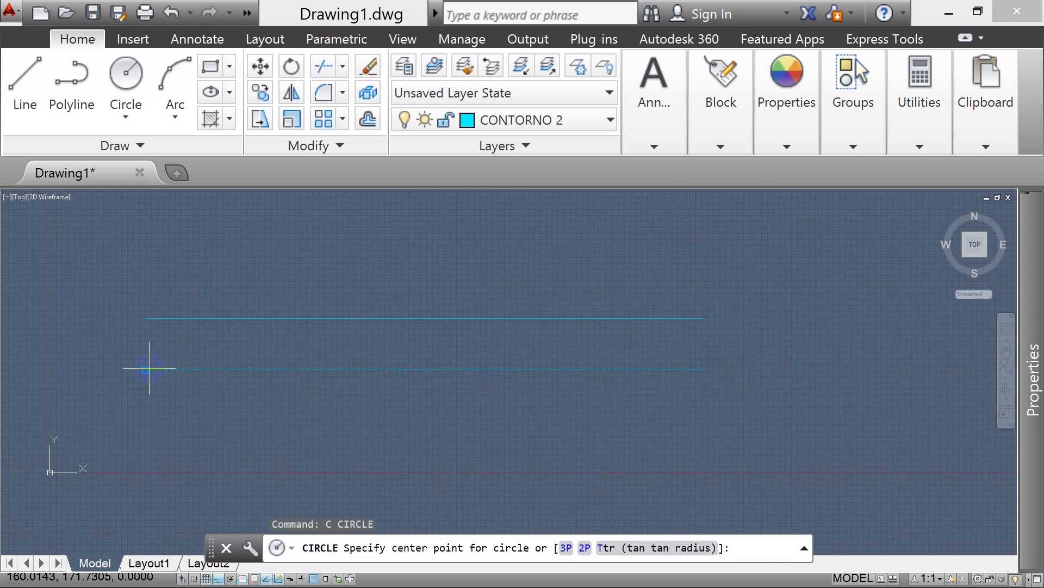
pyautogui.click(147, 369)
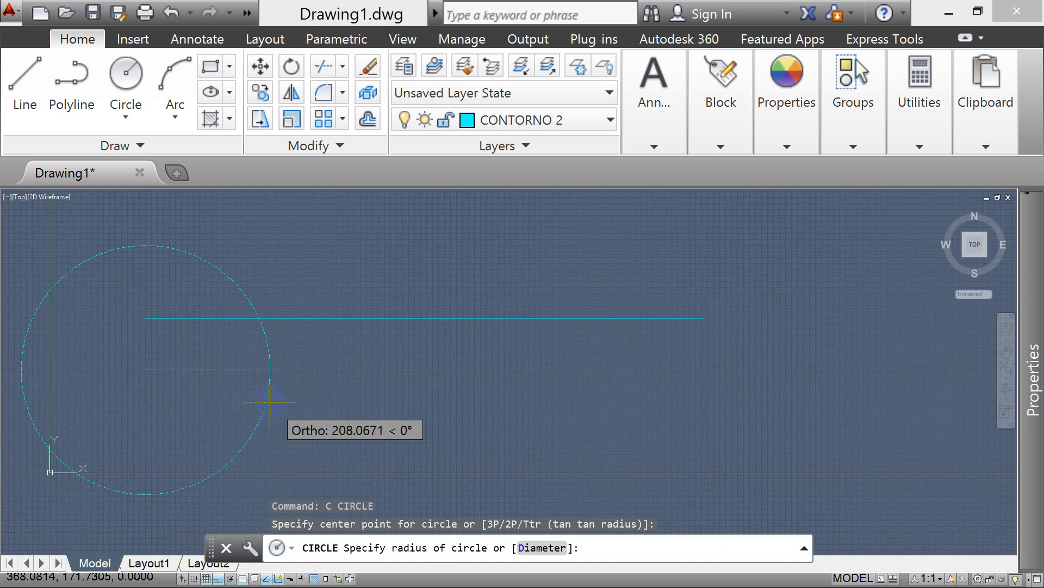
pyautogui.write('150')
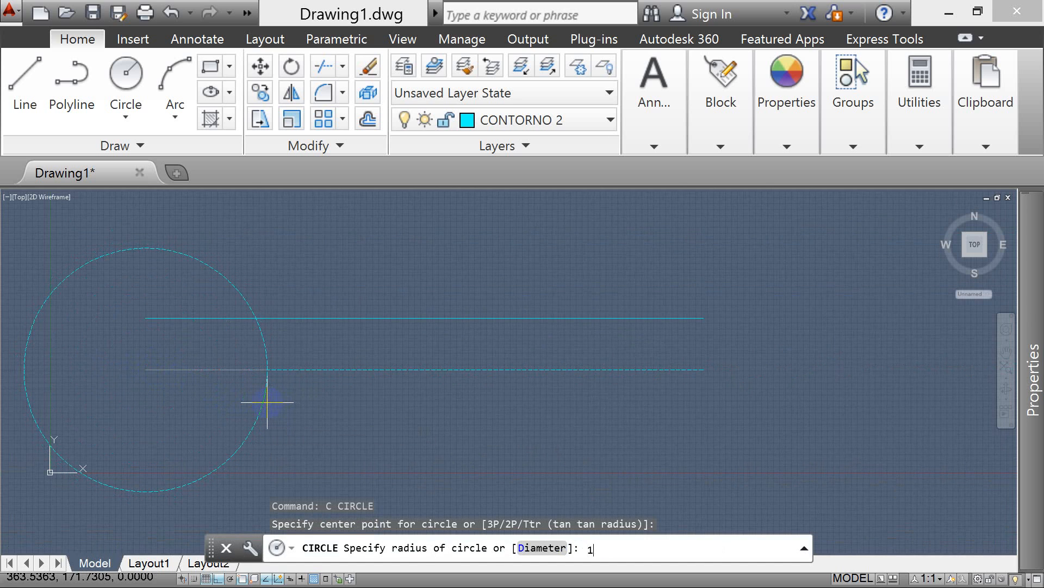
pyautogui.press('Return')
pyautogui.scroll(2, 145, 366)
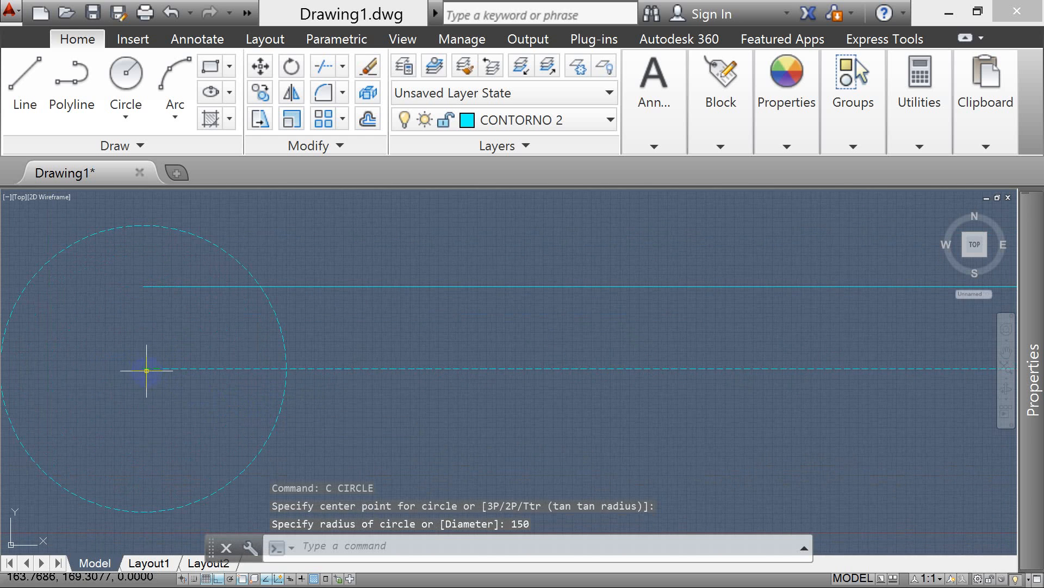
pyautogui.scroll(2, 157, 362)
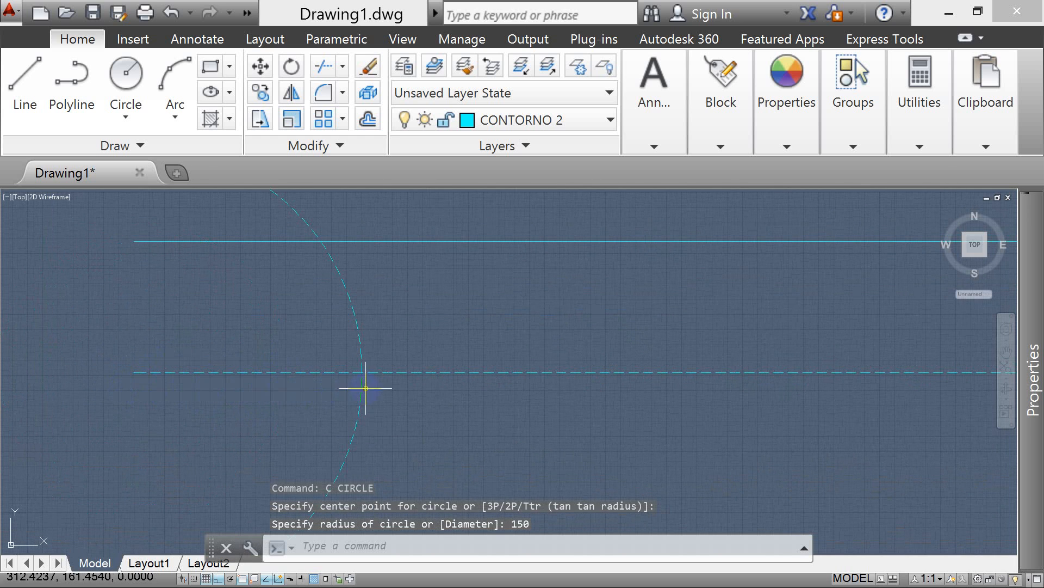
# Erase the circle at the left end of the dashed polyline
pyautogui.scroll(-2, 286, 372)
pyautogui.press('Escape')
pyautogui.click(354, 409)
pyautogui.click(320, 436)
pyautogui.write('e')
pyautogui.press('Return')
# Set the global linetype scale factor (LTSCALE) to 9
pyautogui.scroll(-4, 541, 366)
pyautogui.scroll(5, 753, 422)
pyautogui.scroll(-2, 761, 385)
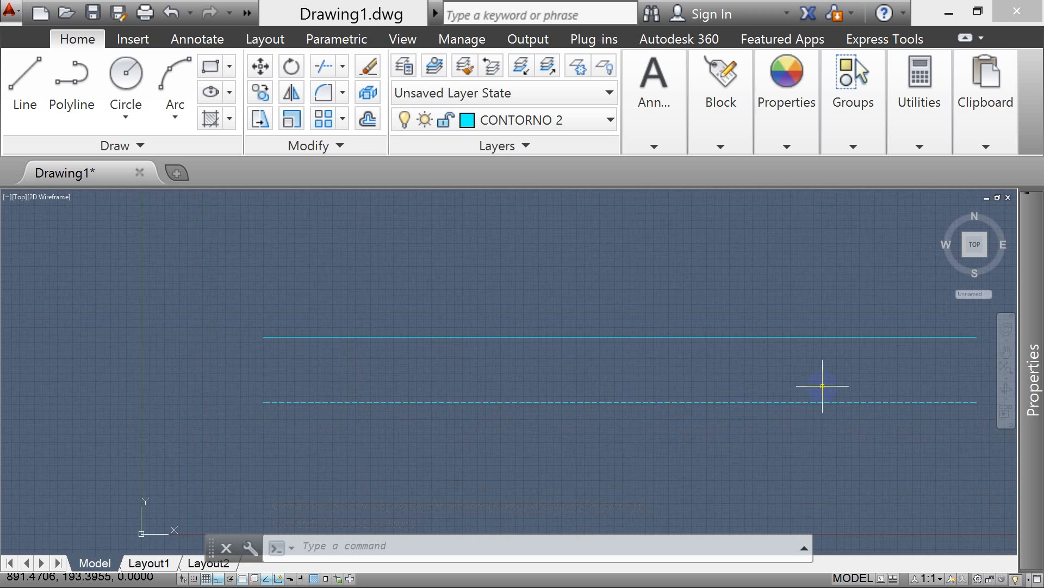
pyautogui.write('LTSCALE')
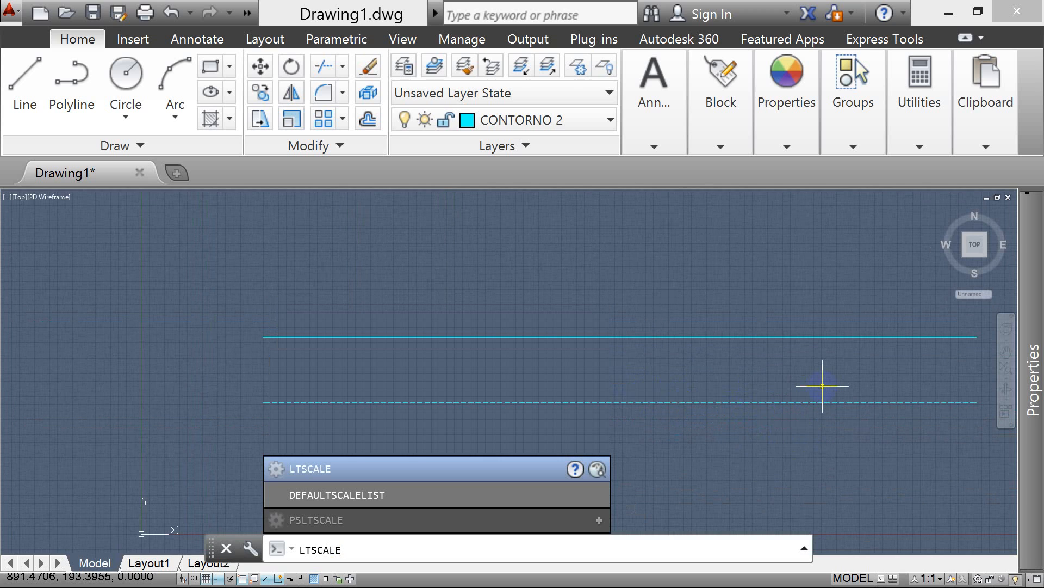
pyautogui.click(295, 468)
pyautogui.click(323, 463)
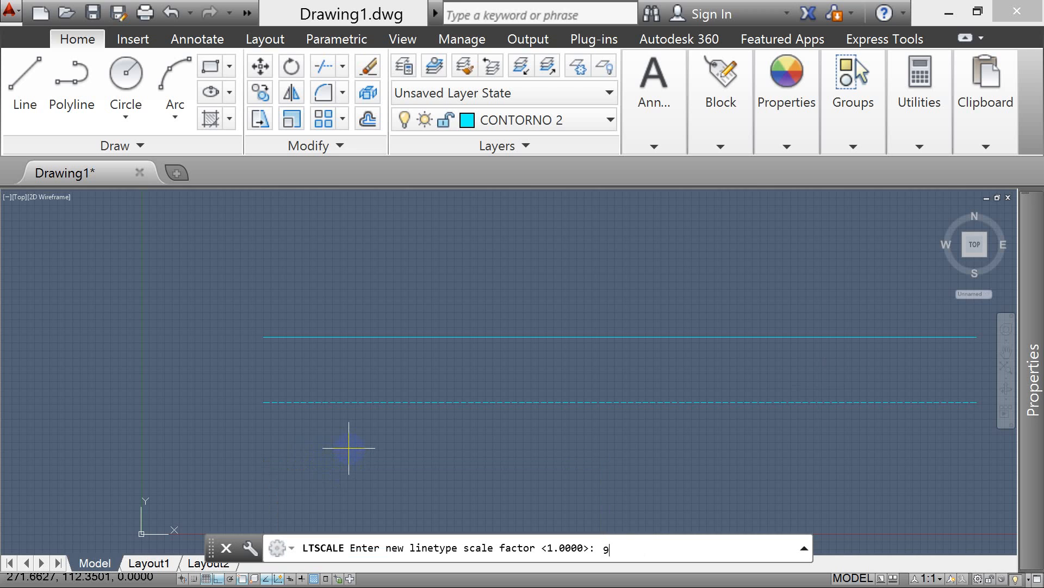
pyautogui.press('Return')
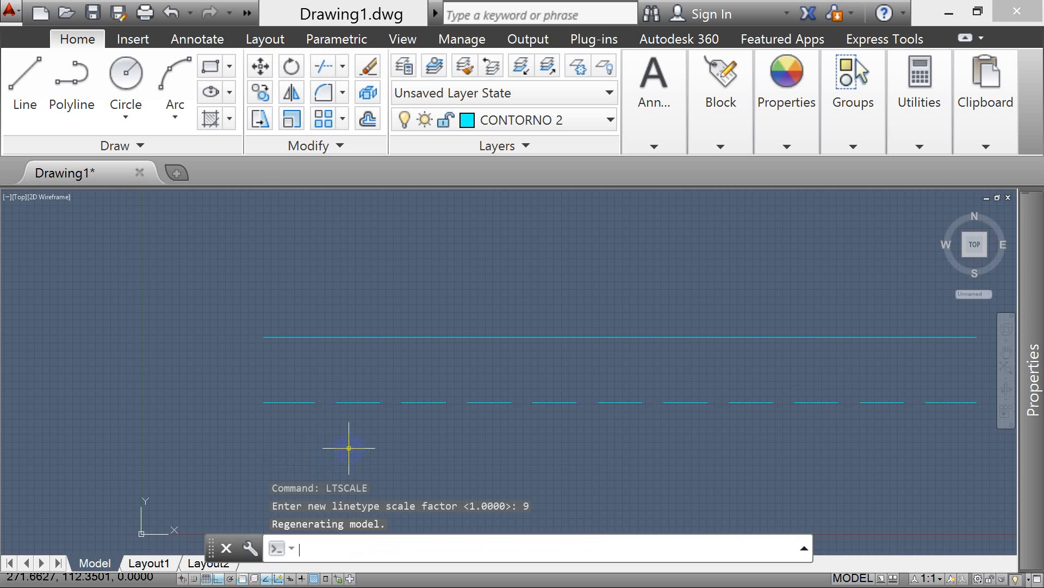
pyautogui.press('Escape')
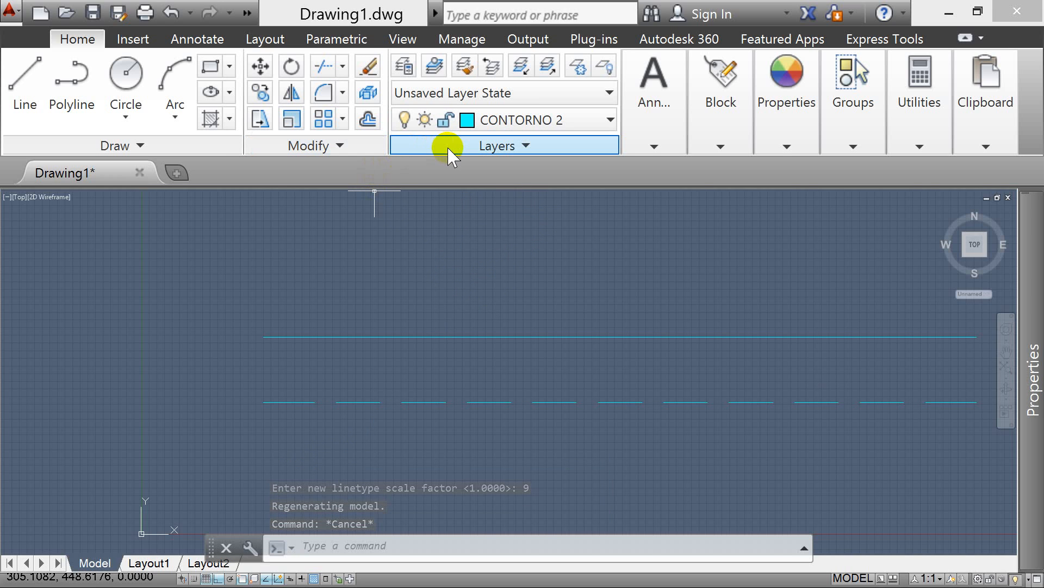
# Create a new layer based on CONTORNO 2 and name it CONTORNO 3
pyautogui.write('la')
pyautogui.press('Return')
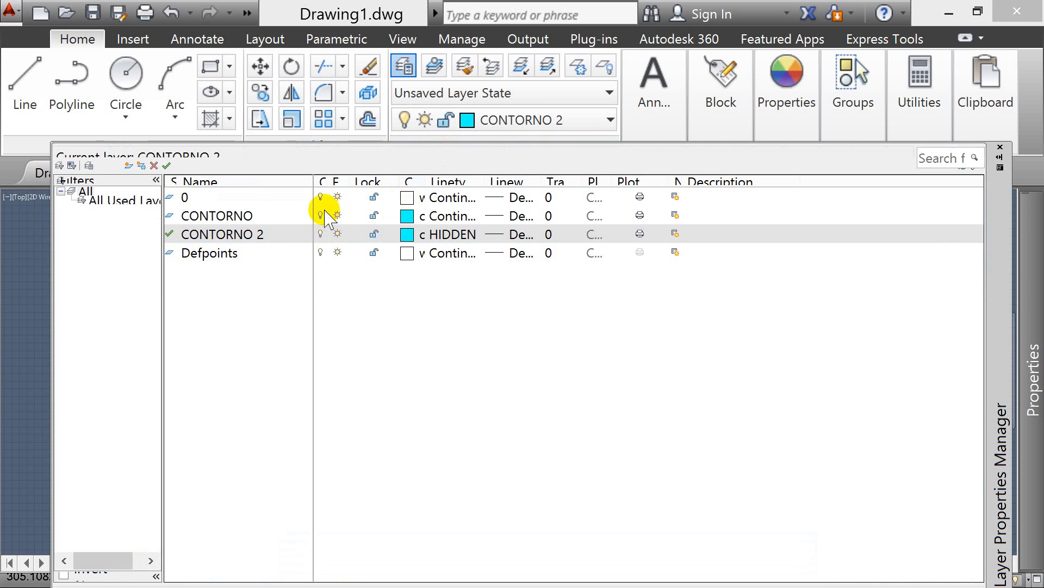
pyautogui.click(188, 233)
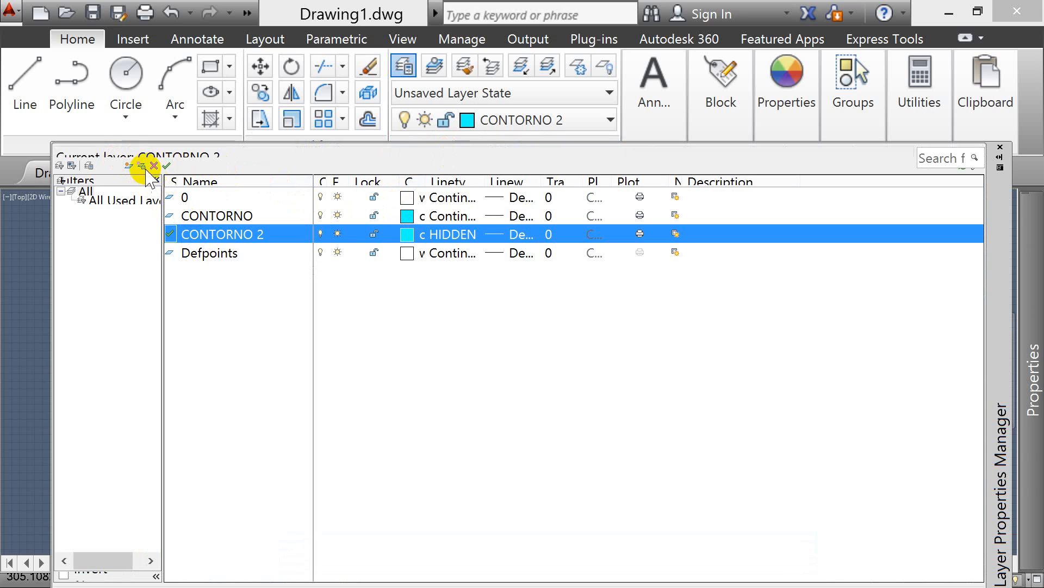
pyautogui.click(128, 165)
pyautogui.write('C')
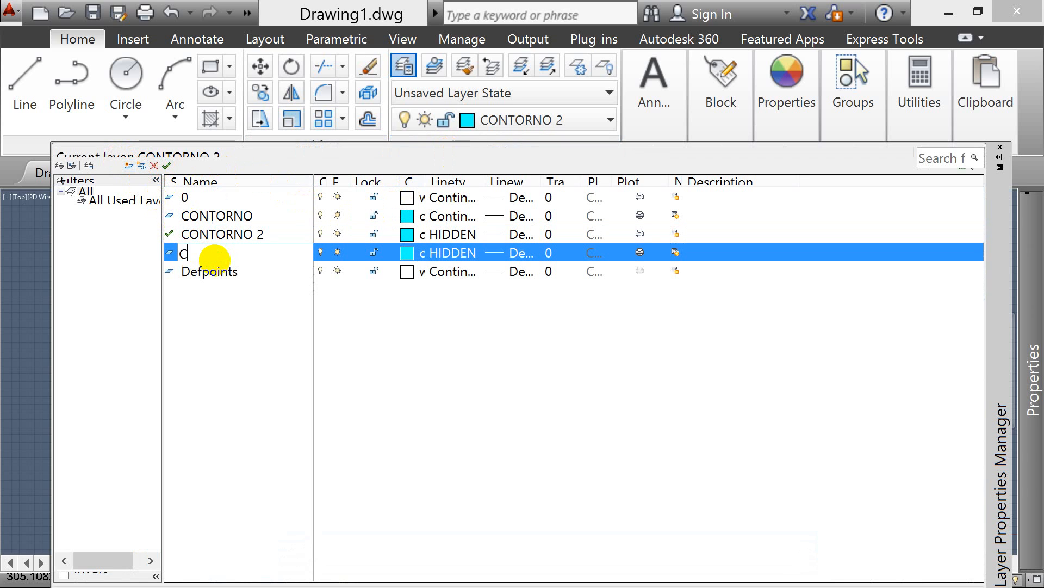
pyautogui.write('ONTORNO 3')
pyautogui.press('Return')
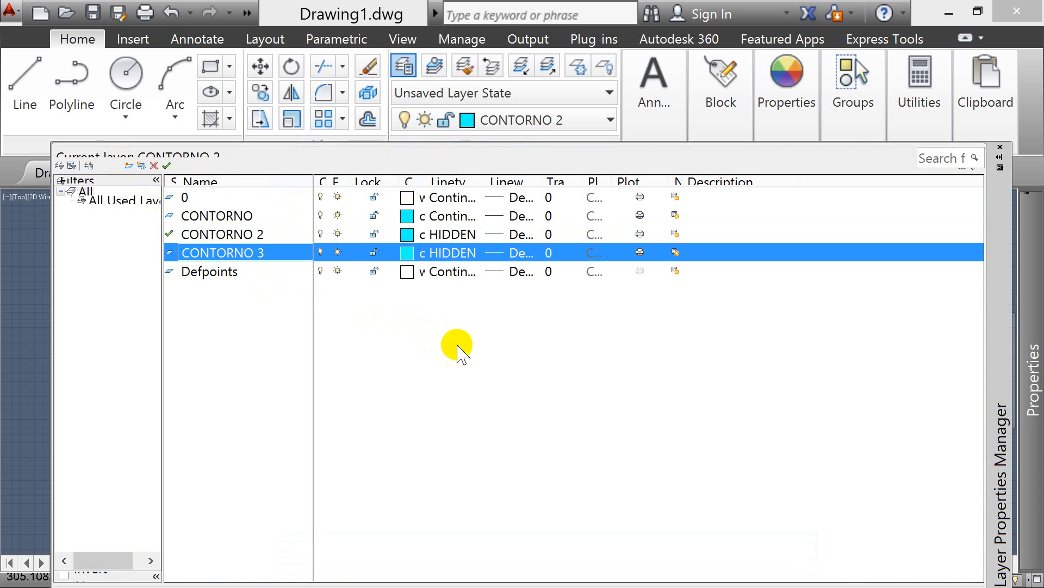
# Load the BATTING linetype from acadiso.lin, assign it to the CONTORNO 3 layer and close the layer manager
pyautogui.click(462, 254)
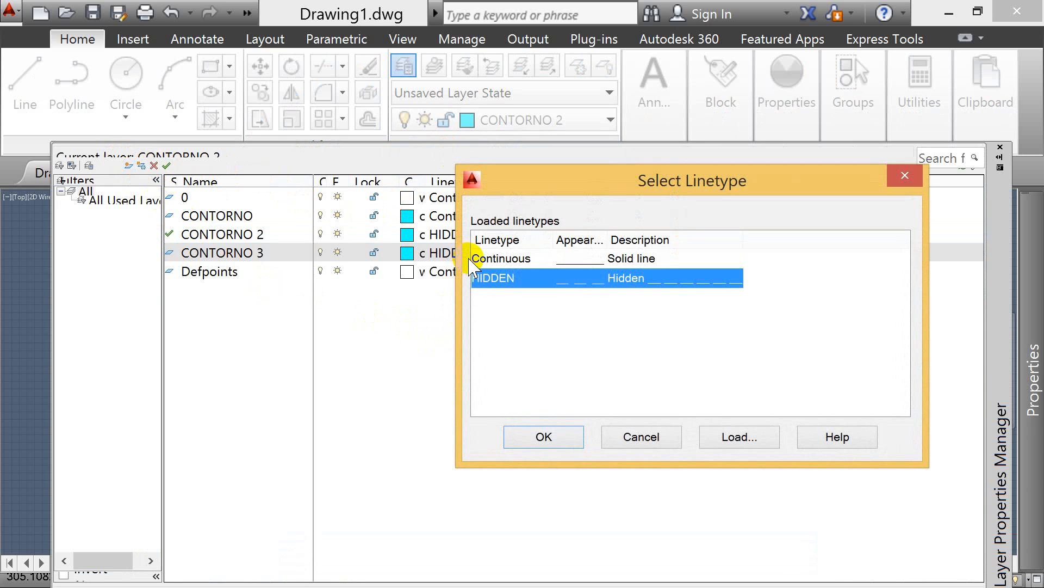
pyautogui.click(730, 439)
pyautogui.moveTo(931, 324); pyautogui.dragTo(931, 354)
pyautogui.click(783, 387)
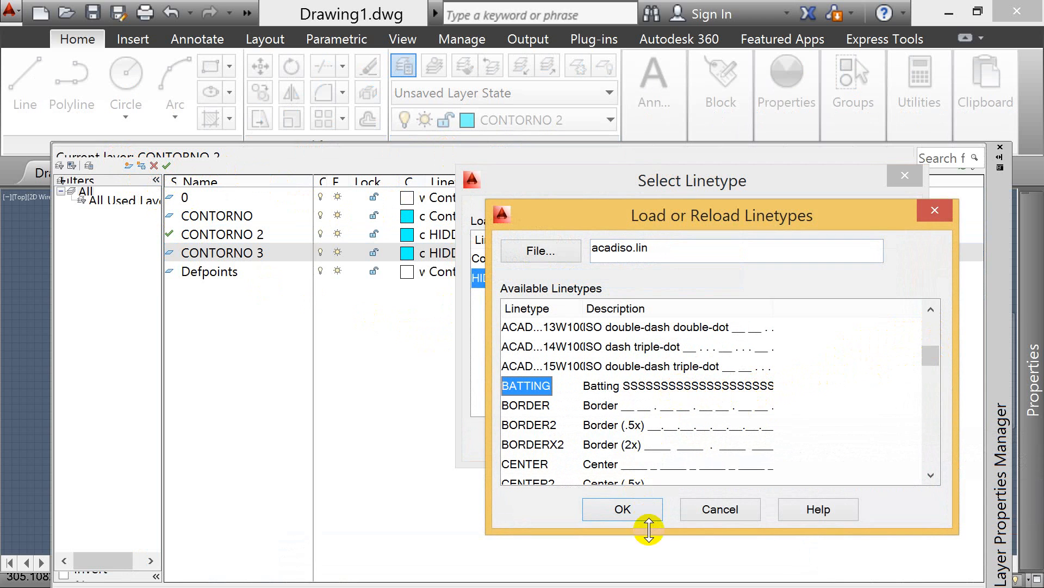
pyautogui.click(623, 508)
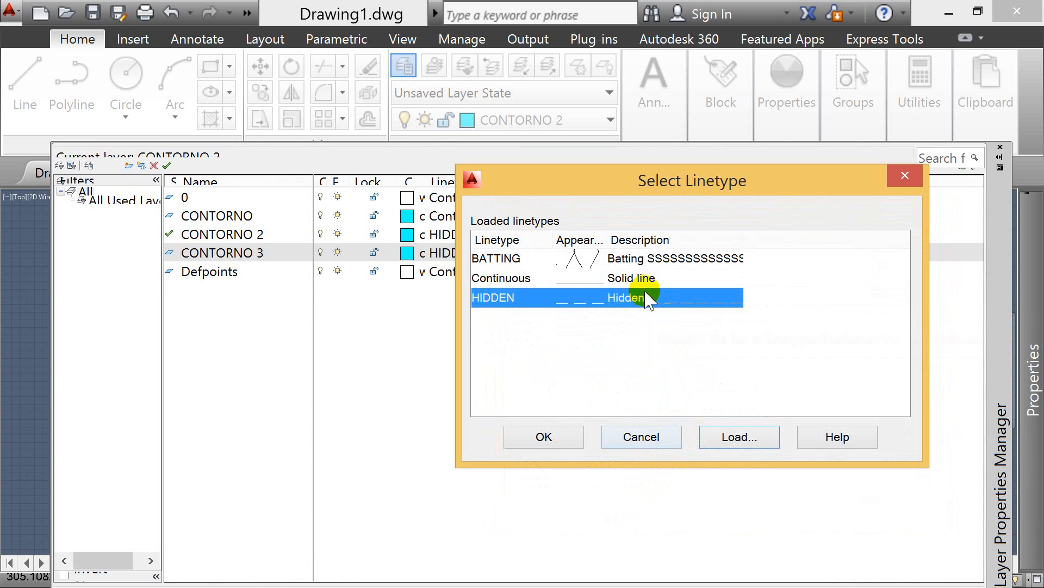
pyautogui.click(633, 258)
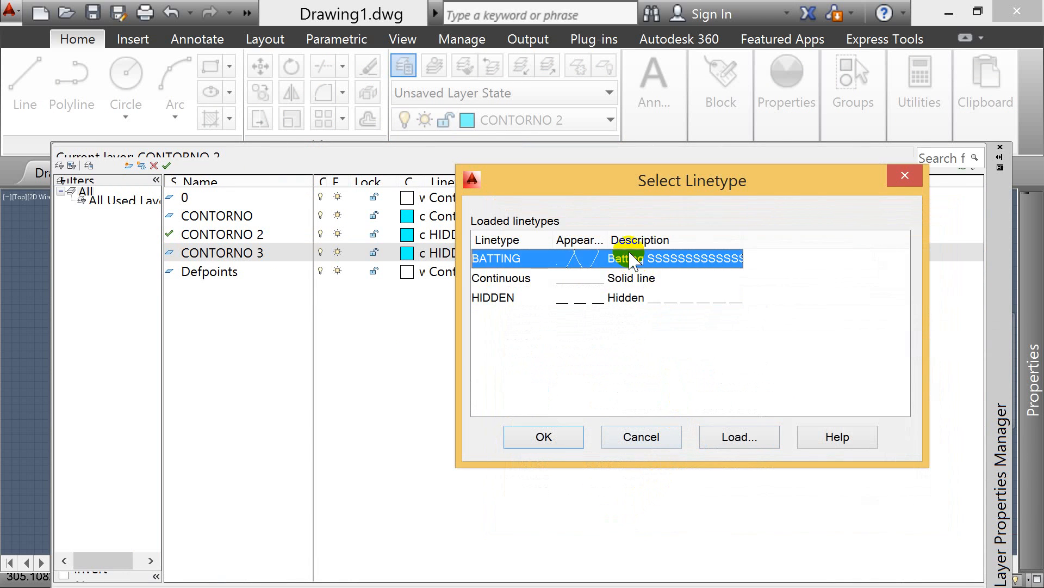
pyautogui.click(545, 436)
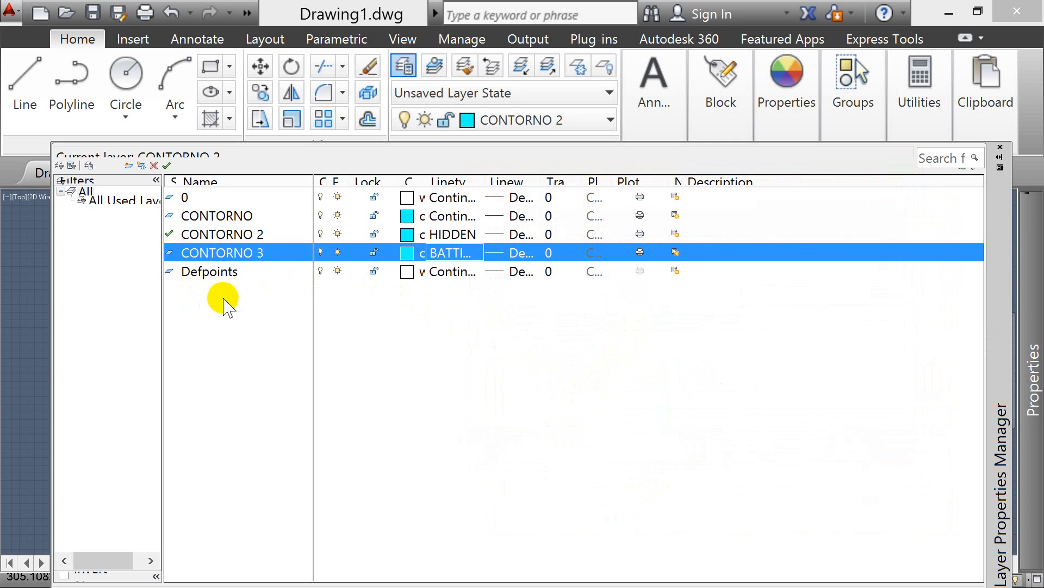
pyautogui.click(1000, 147)
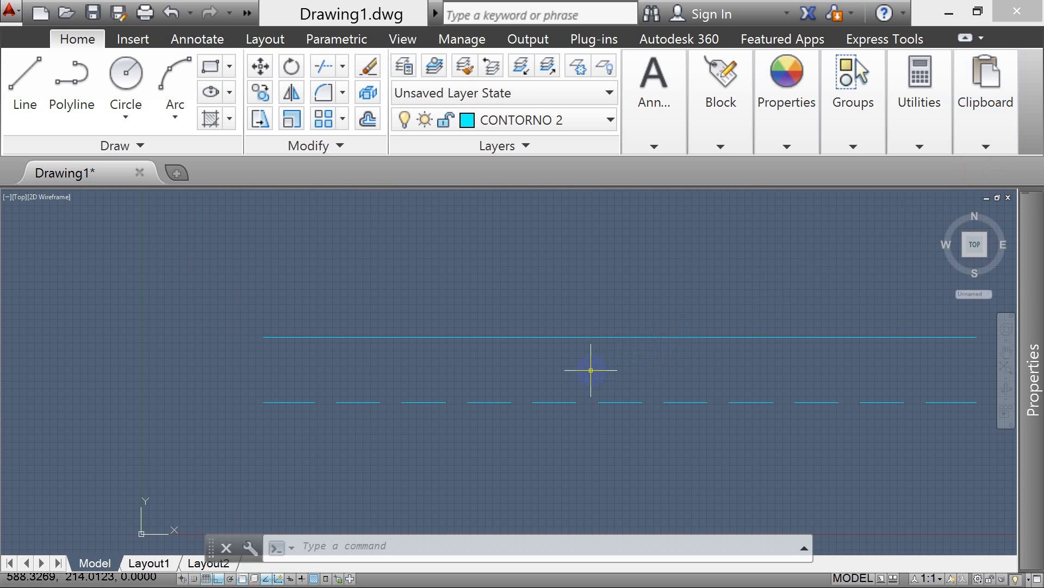
# Draw a horizontal polyline of equal length about 68 units below the dashed polyline
pyautogui.write('pl')
pyautogui.press('Return')
pyautogui.scroll(-4, 309, 270)
pyautogui.scroll(4, 299, 342)
pyautogui.click(279, 340)
pyautogui.scroll(-4, 278, 341)
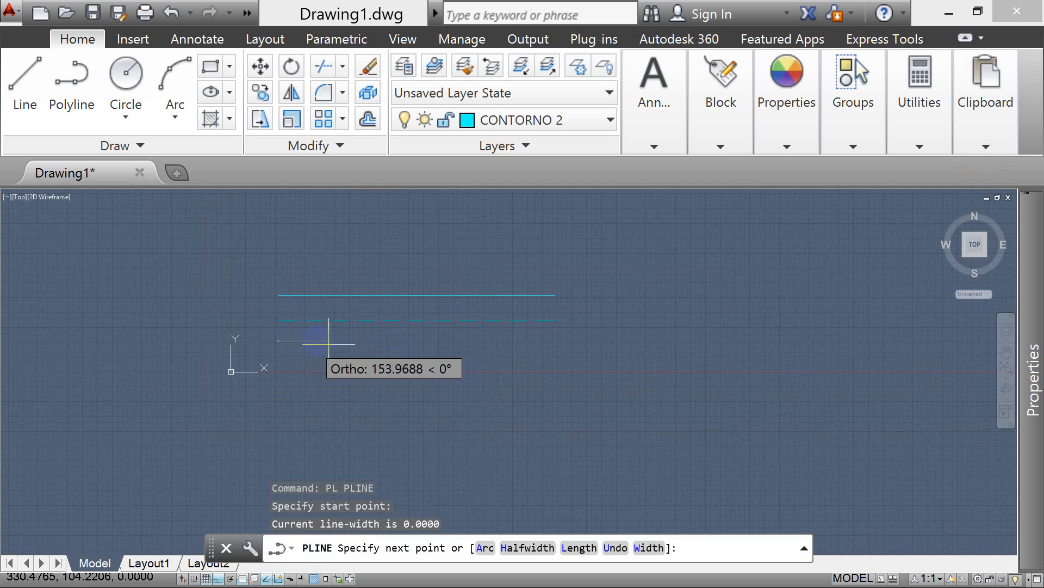
pyautogui.click(555, 340)
pyautogui.press('Return')
# Move the lowest polyline to the CONTORNO 3 layer
pyautogui.click(443, 340)
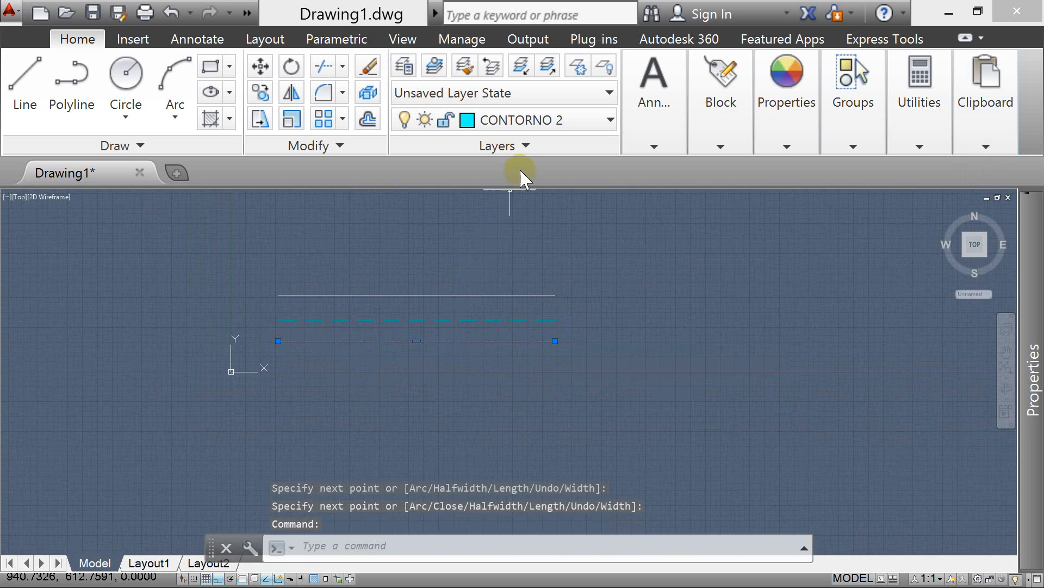
pyautogui.click(541, 118)
pyautogui.click(524, 221)
pyautogui.press('Escape')
pyautogui.scroll(2, 312, 350)
# Stretch the batting polyline's right end well past the other lines and return it to alignment with their right ends
pyautogui.click(312, 340)
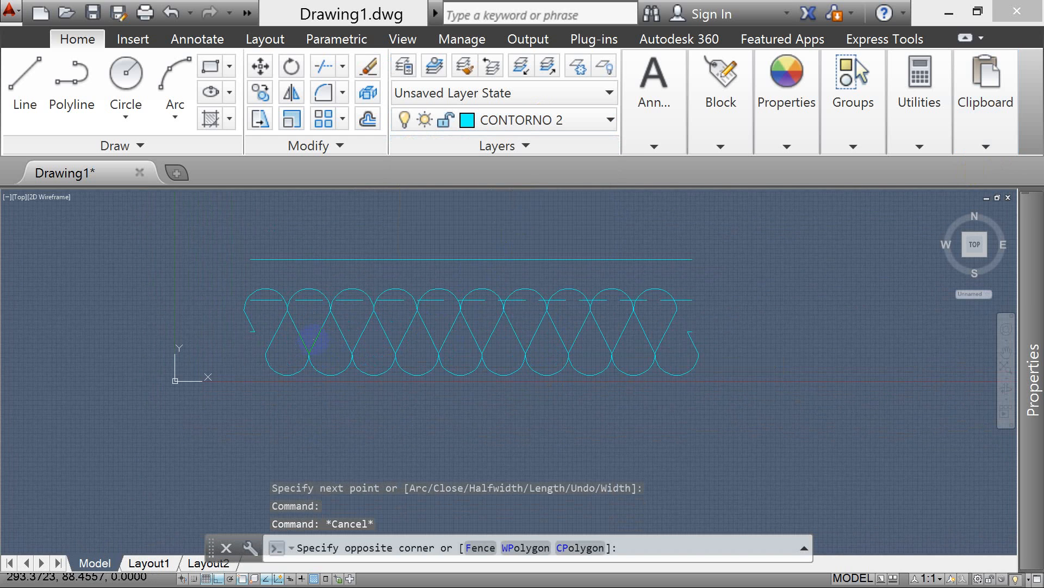
pyautogui.click(292, 354)
pyautogui.click(408, 327)
pyautogui.click(342, 355)
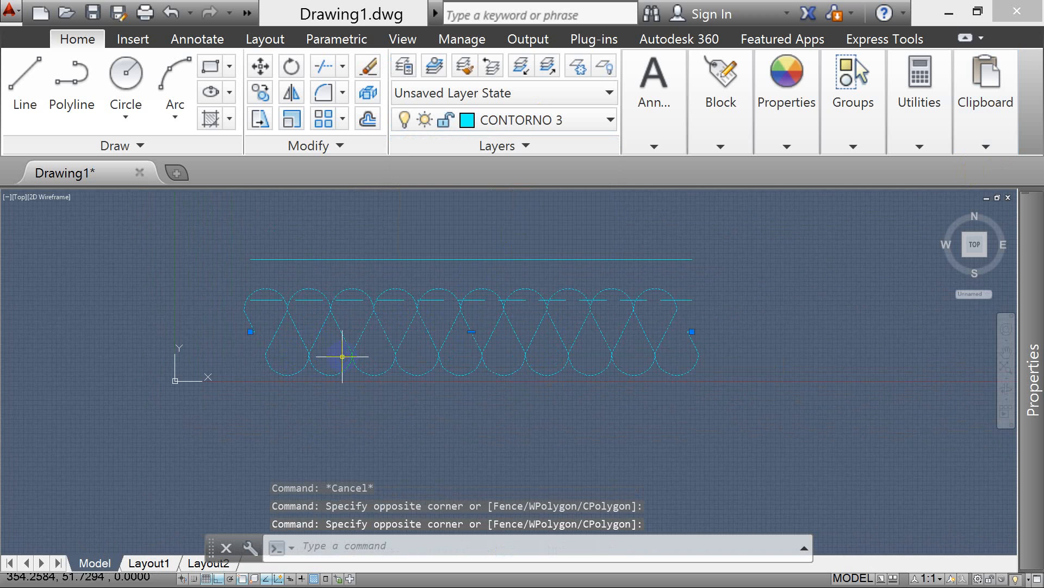
pyautogui.click(692, 331)
pyautogui.click(830, 348)
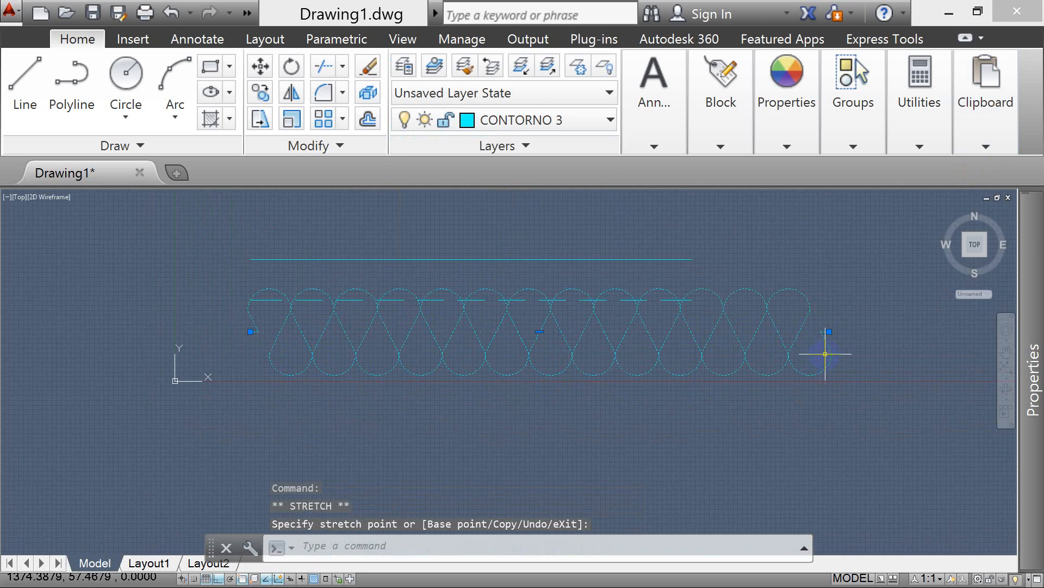
pyautogui.click(897, 331)
pyautogui.click(896, 331)
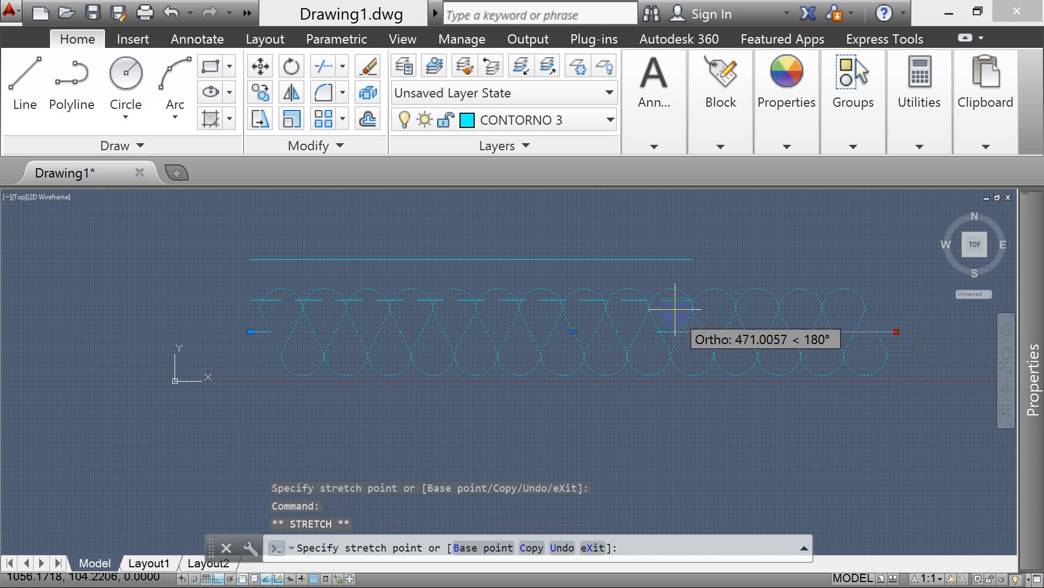
pyautogui.click(693, 332)
pyautogui.press('Escape')
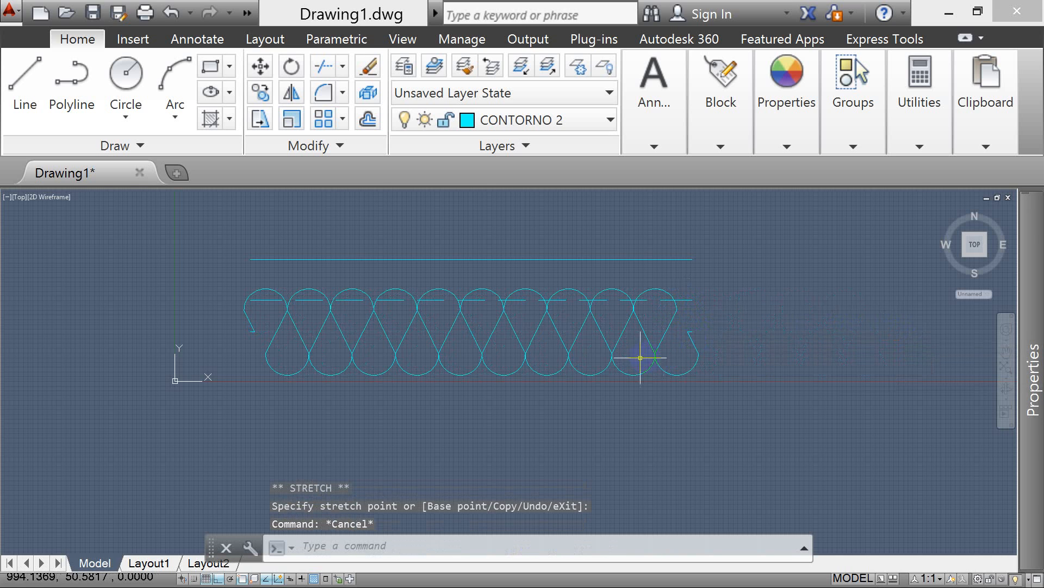
pyautogui.click(749, 328)
pyautogui.click(557, 379)
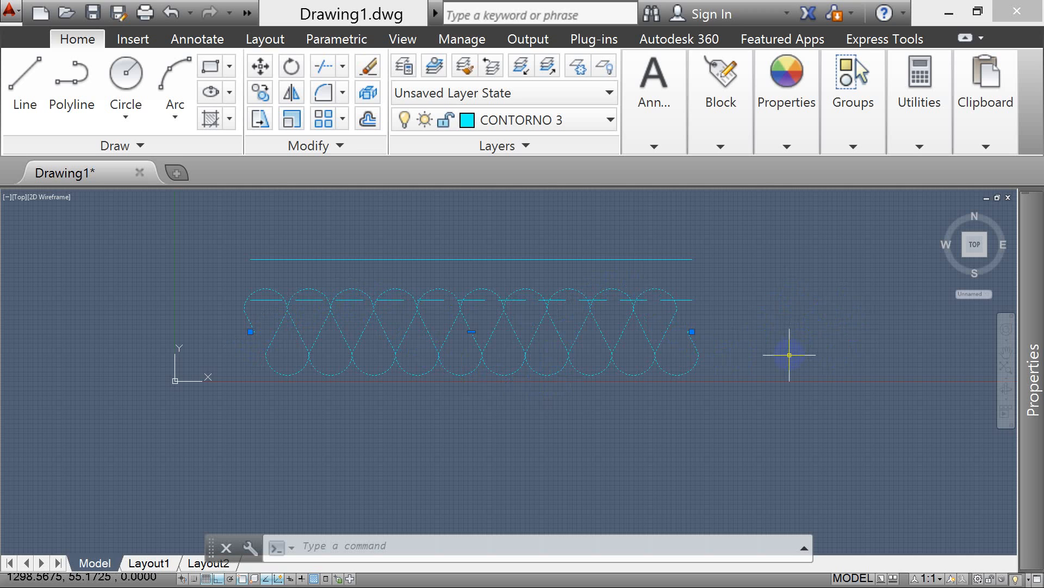
pyautogui.press('Escape')
pyautogui.press('Escape')
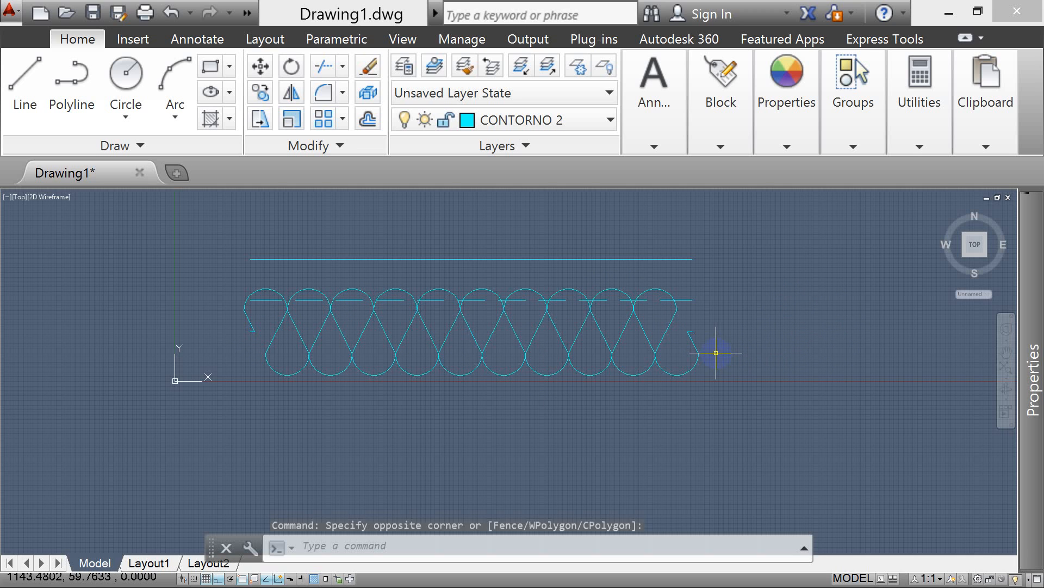
# Set the global linetype scale factor to 3 with LTSCALE
pyautogui.write('LTSCAL')
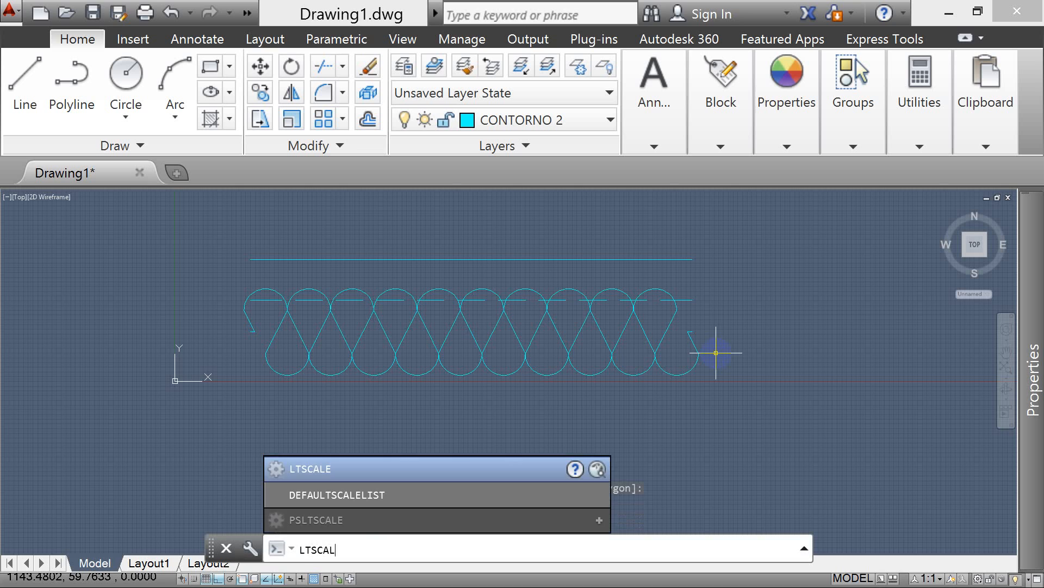
pyautogui.write('E')
pyautogui.press('Return')
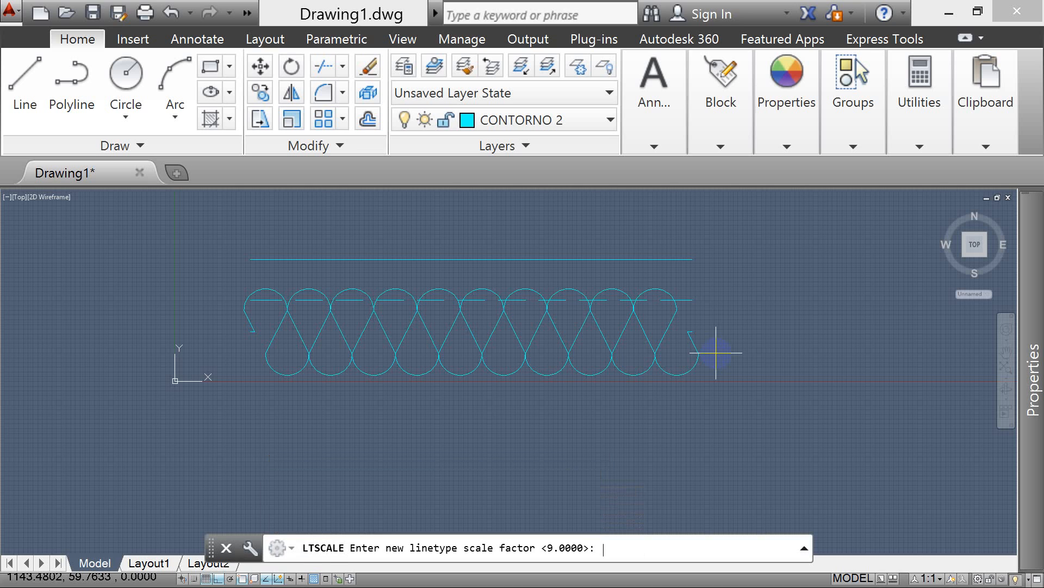
pyautogui.write('3')
pyautogui.press('Return')
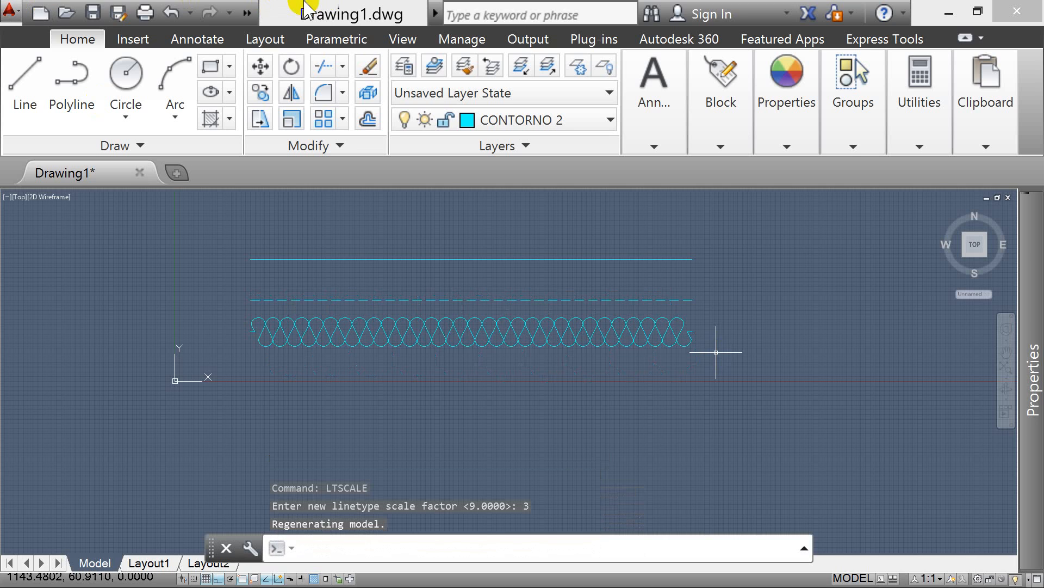
pyautogui.press('Escape')
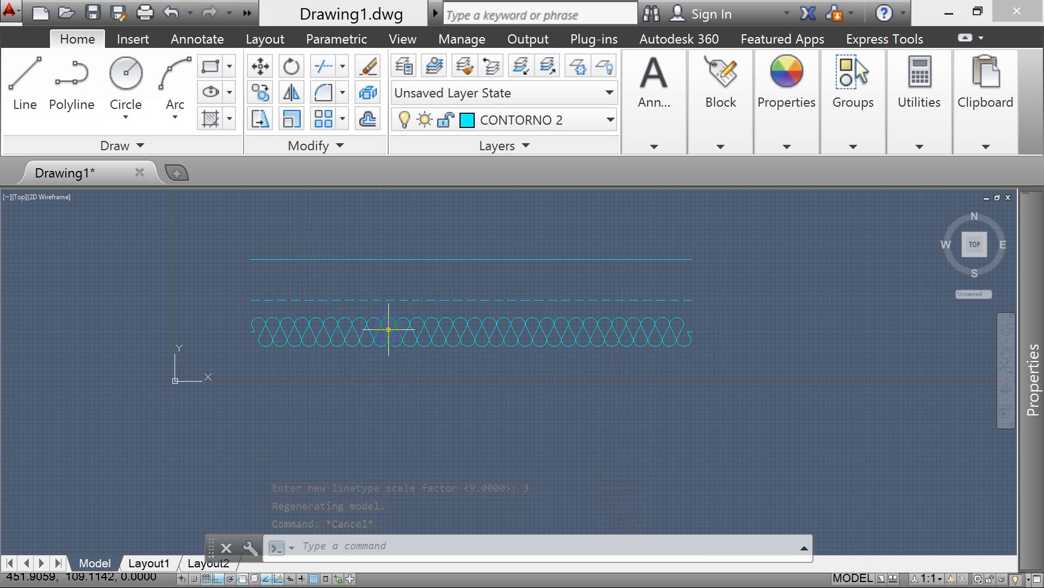
pyautogui.click(359, 354)
pyautogui.press('Escape')
pyautogui.click(415, 315)
pyautogui.click(366, 343)
pyautogui.press('Escape')
pyautogui.click(386, 305)
pyautogui.click(335, 356)
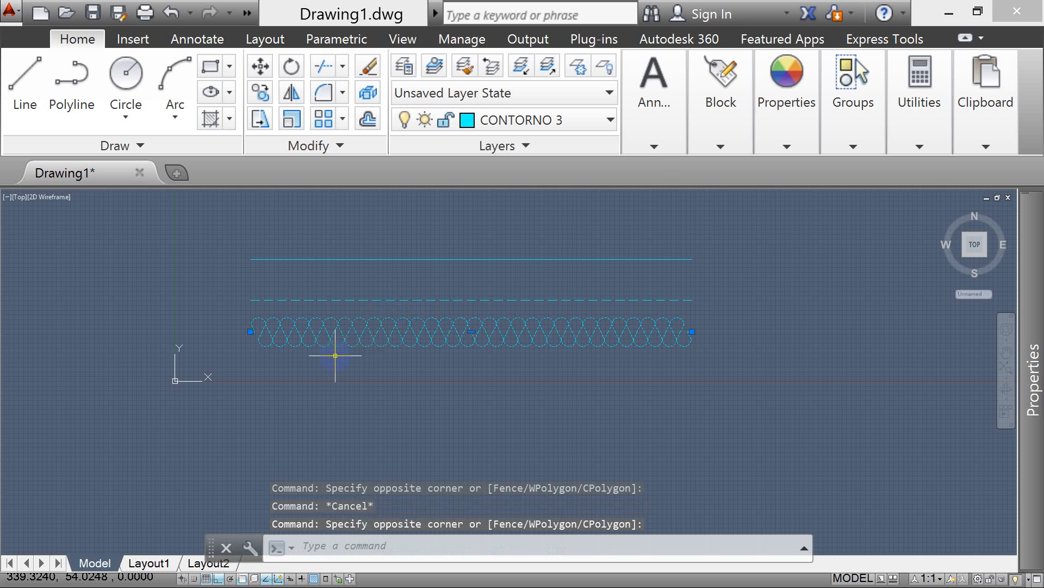
pyautogui.press('Escape')
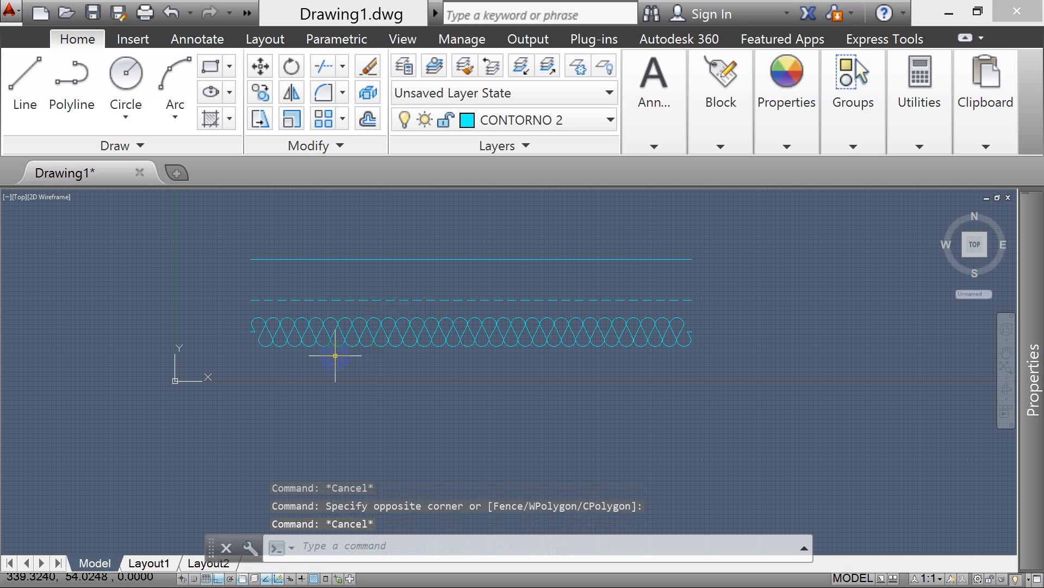
pyautogui.press('Escape')
pyautogui.click(405, 308)
pyautogui.click(390, 293)
pyautogui.press('Escape')
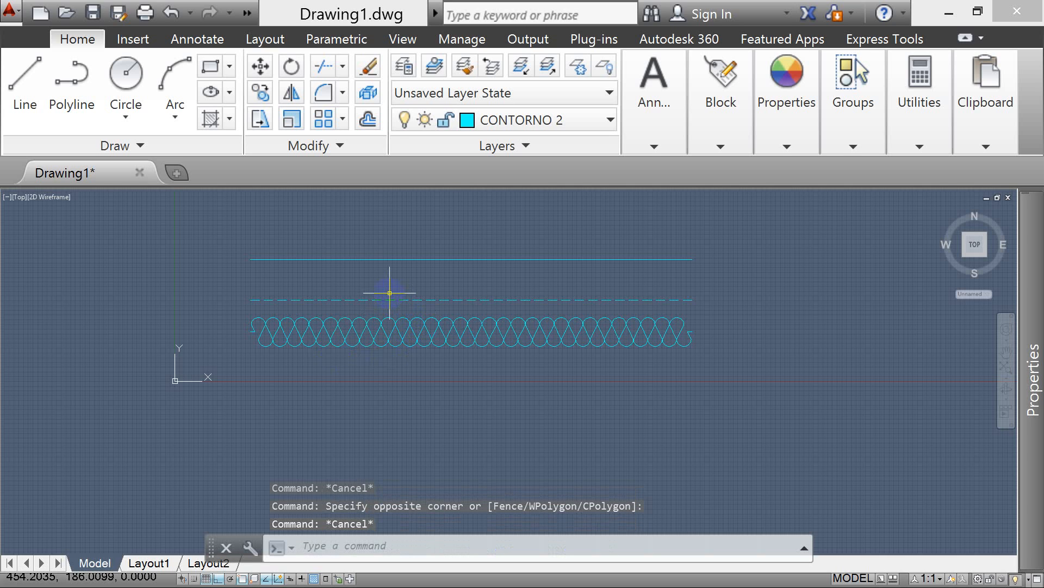
pyautogui.press('Escape')
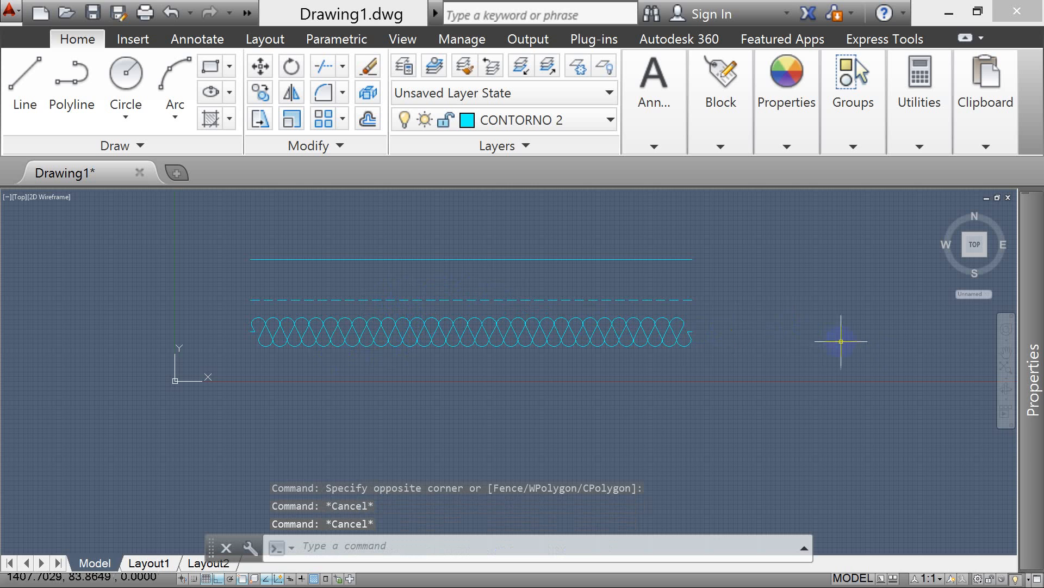
# Close the Properties palette and reopen it with the PROPERTIES command
pyautogui.click(1038, 255)
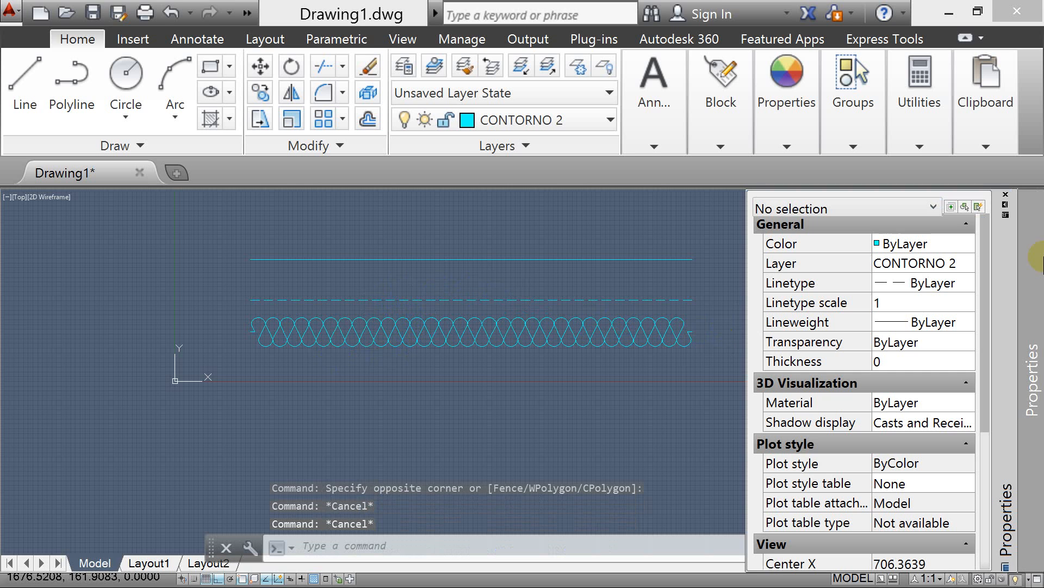
pyautogui.click(1006, 194)
pyautogui.press('Escape')
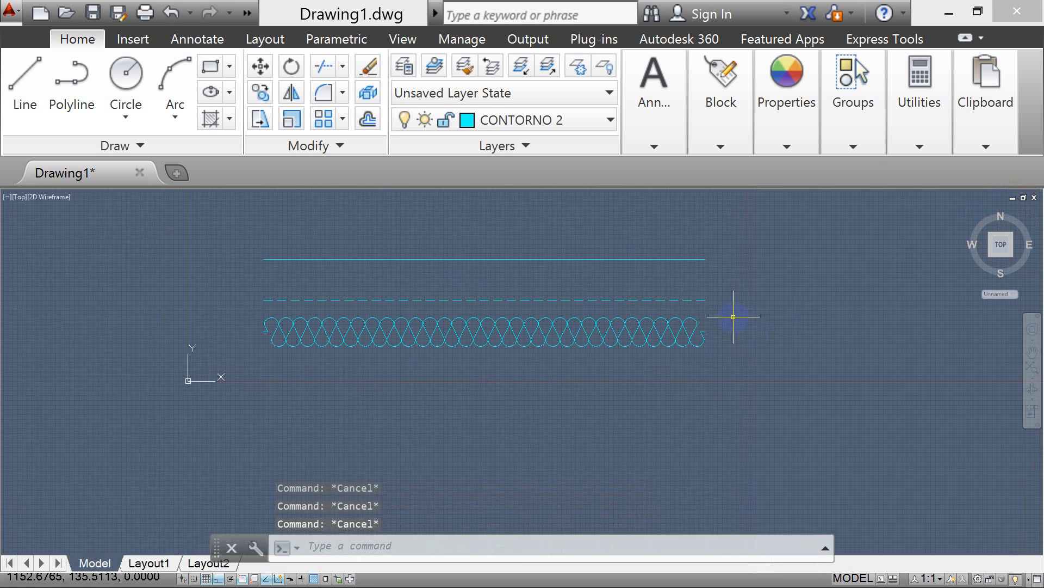
pyautogui.write('PROPERTIES')
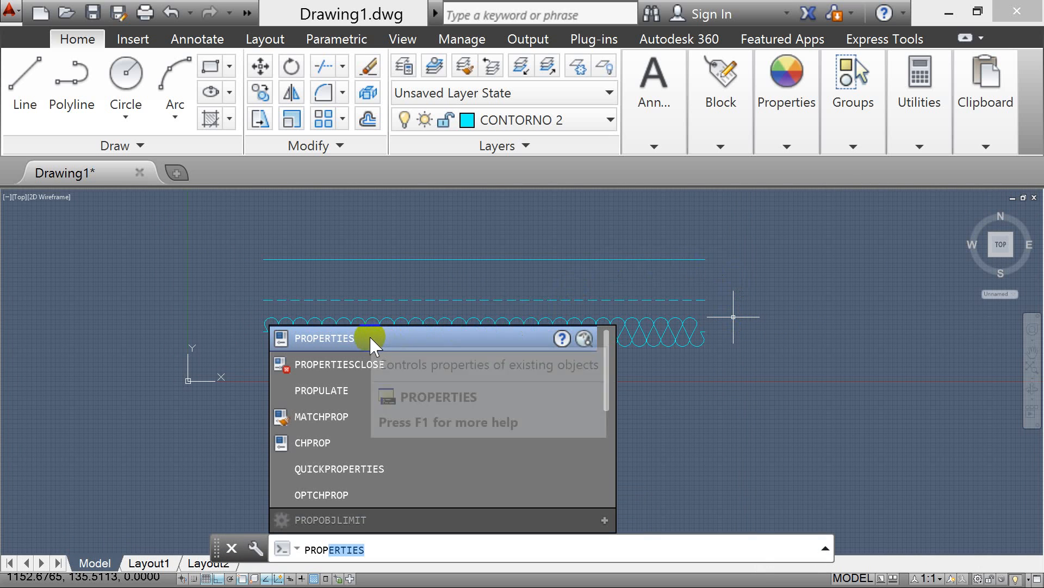
pyautogui.click(371, 338)
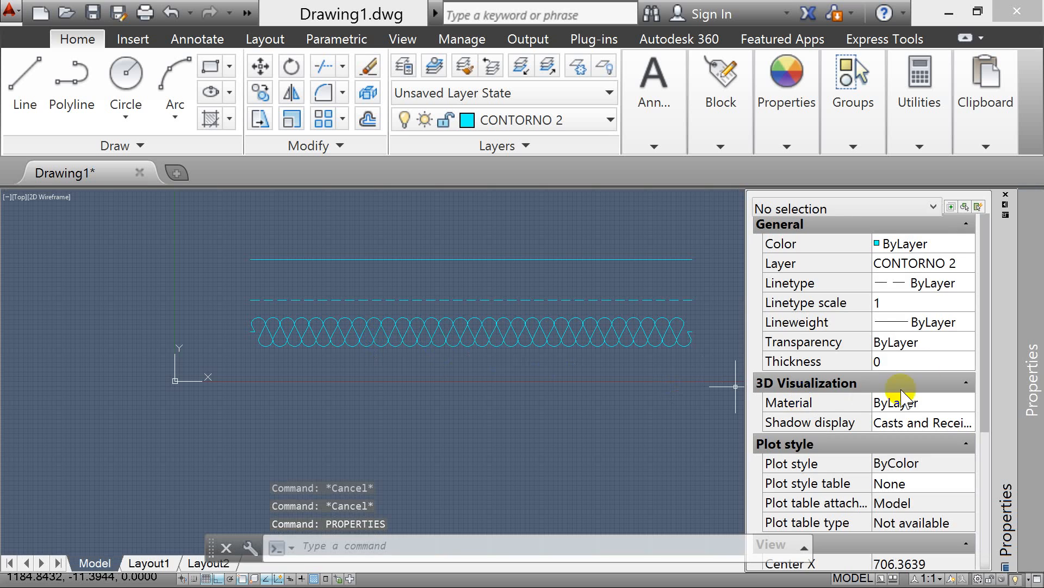
# Show the dashed polyline's properties, move the Properties palette over the drawing area and return it to the edge as an auto-hiding palette
pyautogui.click(665, 304)
pyautogui.click(630, 284)
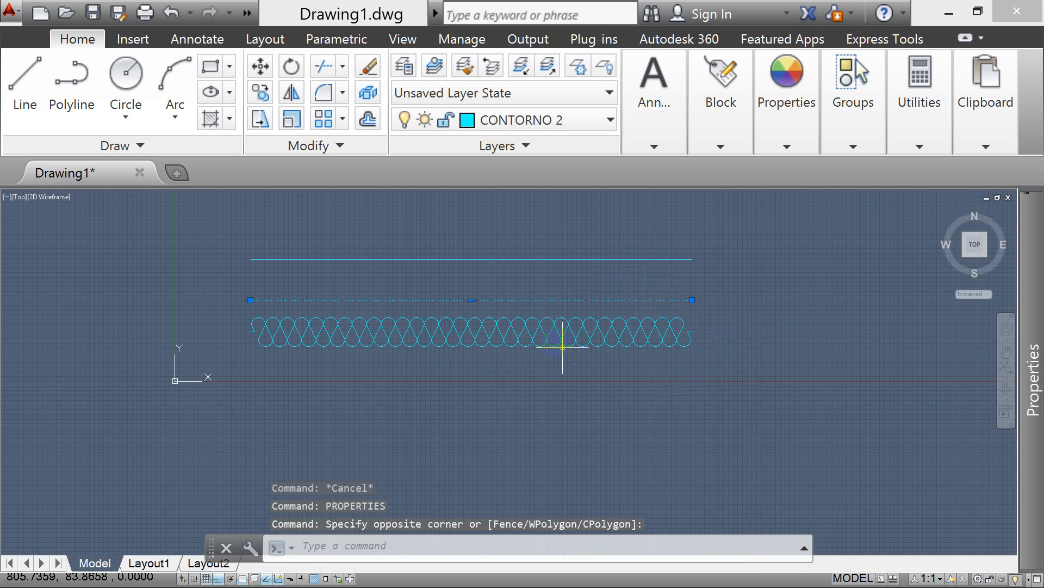
pyautogui.moveTo(1033, 341)
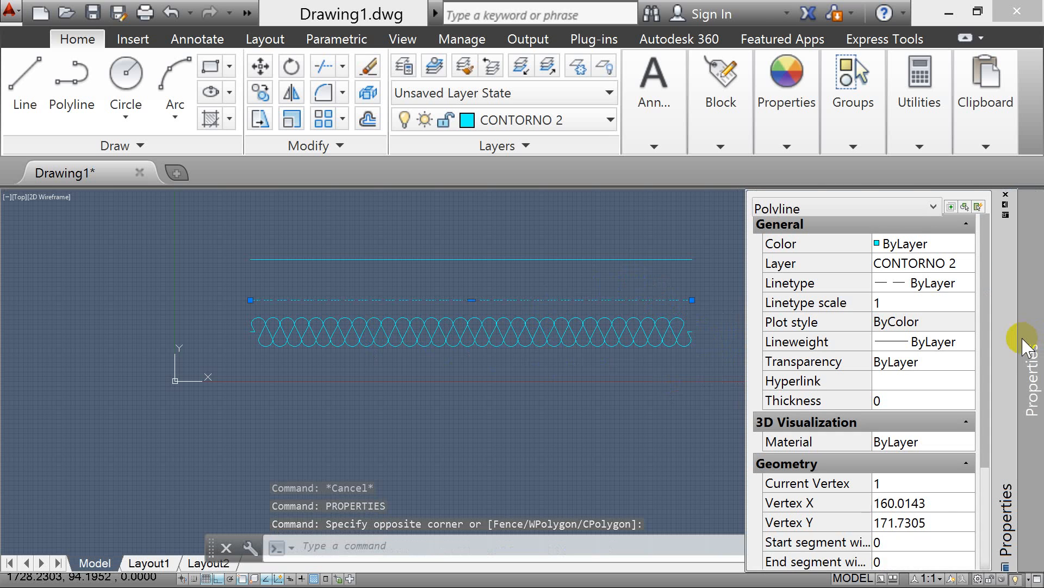
pyautogui.moveTo(1009, 348); pyautogui.dragTo(821, 351)
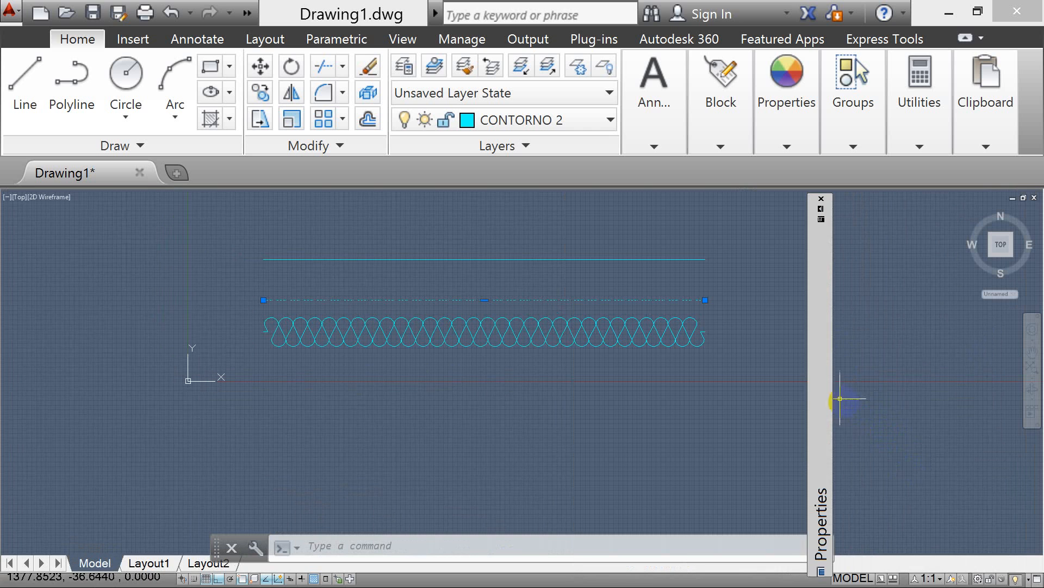
pyautogui.moveTo(819, 389); pyautogui.dragTo(824, 389)
pyautogui.moveTo(900, 375)
pyautogui.mouseDown()
pyautogui.moveTo(1042, 346)
pyautogui.moveTo(967, 350)
pyautogui.moveTo(1036, 348)
pyautogui.mouseUp()
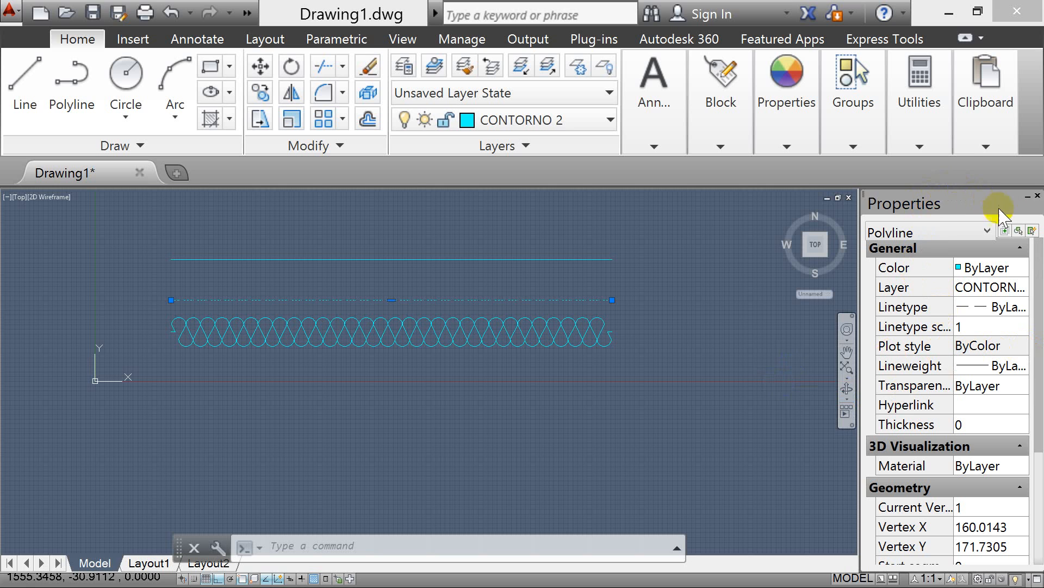
pyautogui.click(1029, 198)
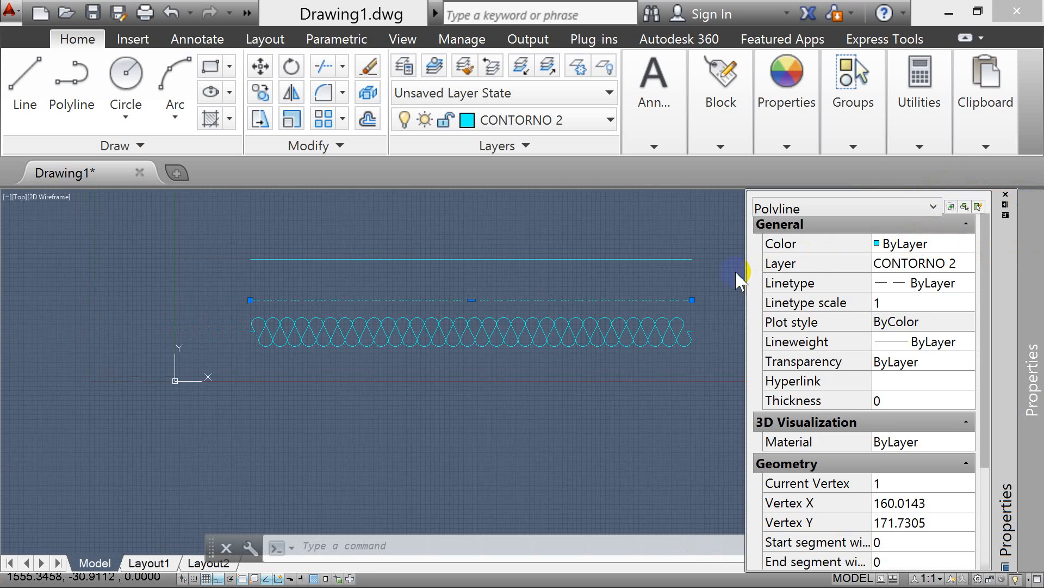
# Deselect the dashed polyline, keep the Properties palette permanently expanded beside the drawing and set it back to auto-hide
pyautogui.click(716, 271)
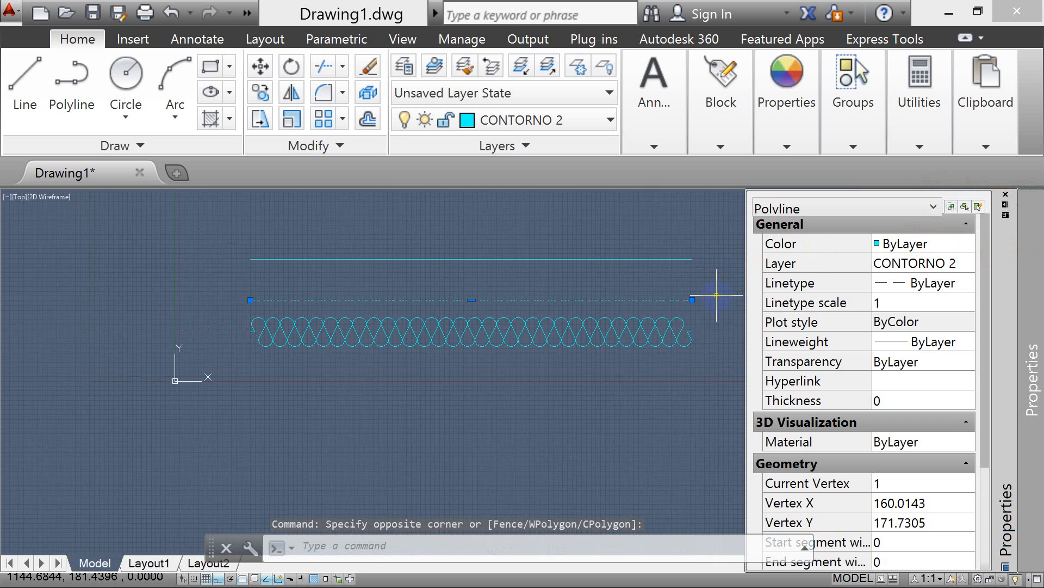
pyautogui.press('Escape')
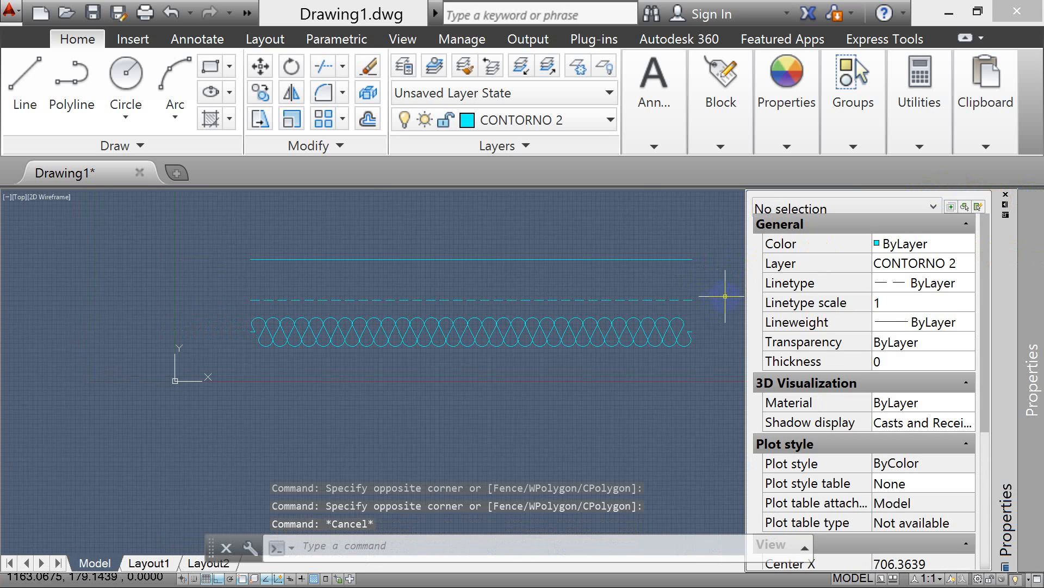
pyautogui.click(1006, 206)
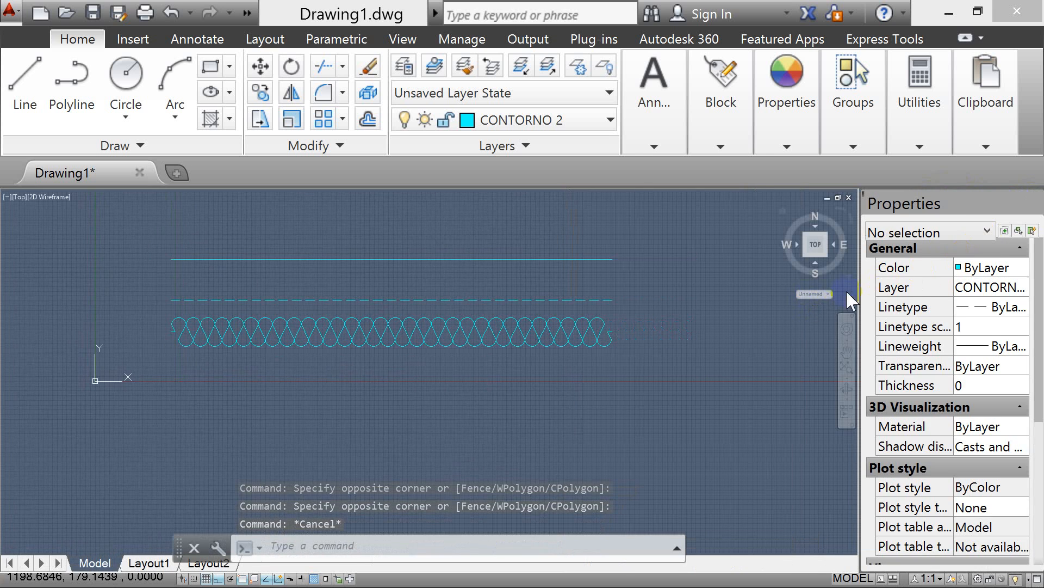
pyautogui.press('Escape')
pyautogui.scroll(-3, 755, 311)
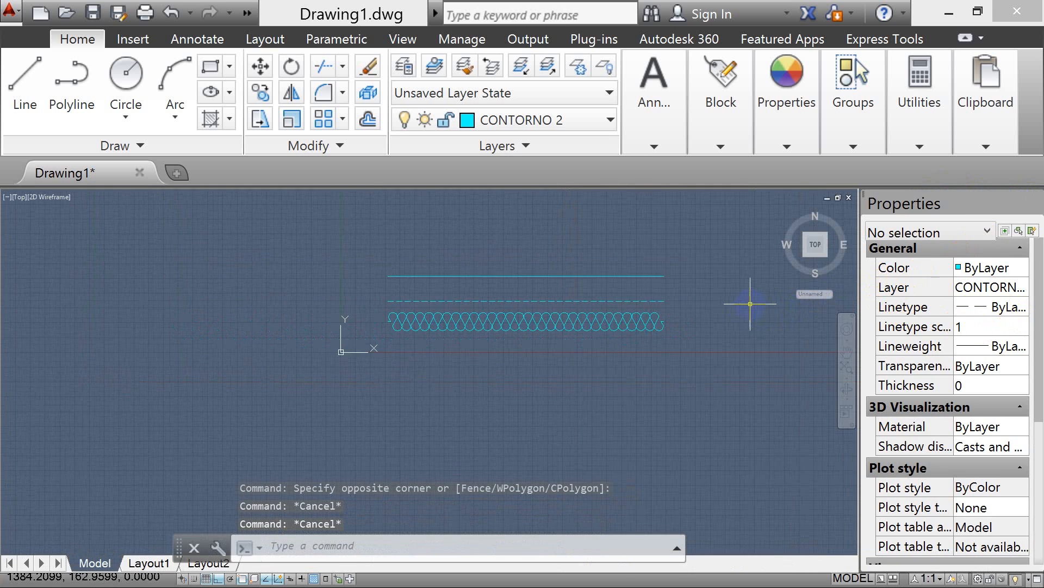
pyautogui.click(1031, 204)
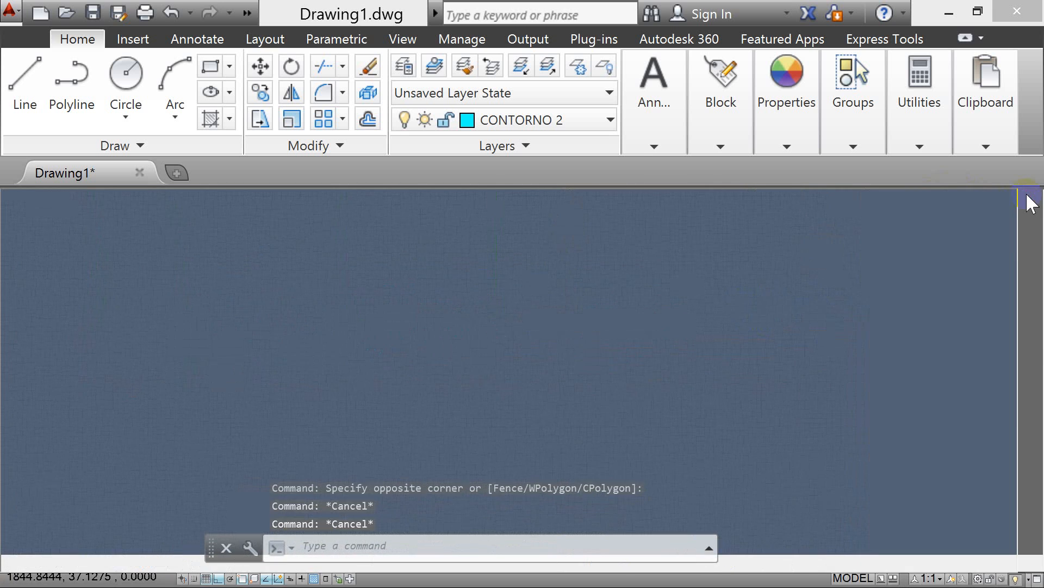
pyautogui.click(677, 431)
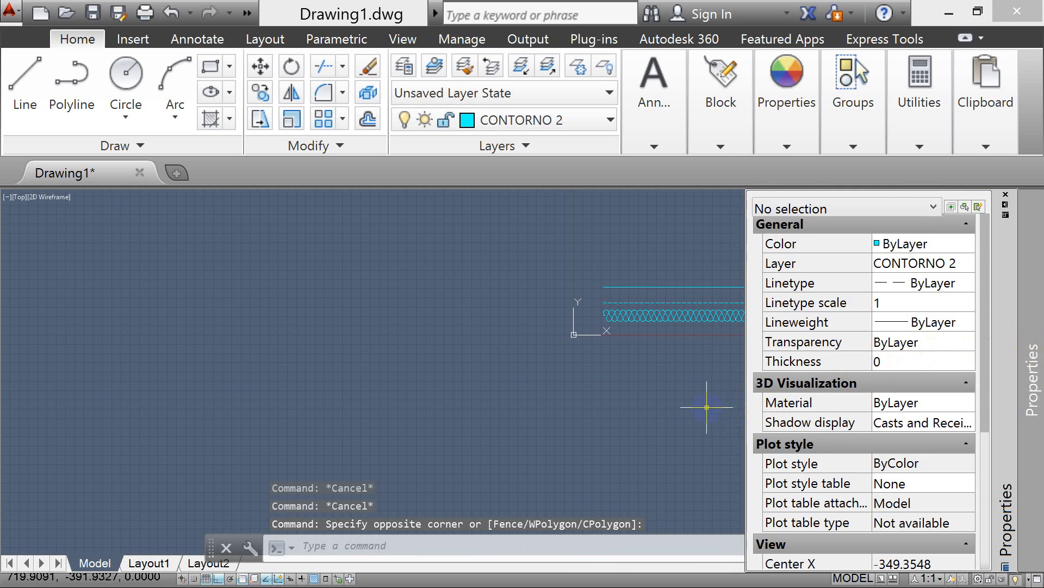
pyautogui.press('Escape')
pyautogui.moveTo(979, 400)
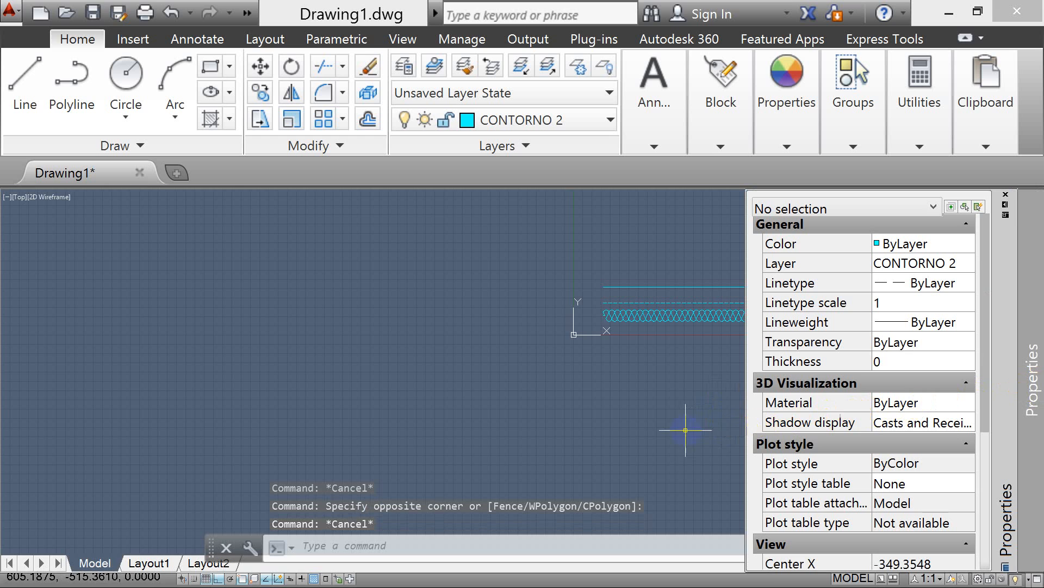
pyautogui.press('Escape')
# Set the linetype scale of only the dashed CONTORNO 2 polyline to 9 in its properties
pyautogui.scroll(2, 767, 285)
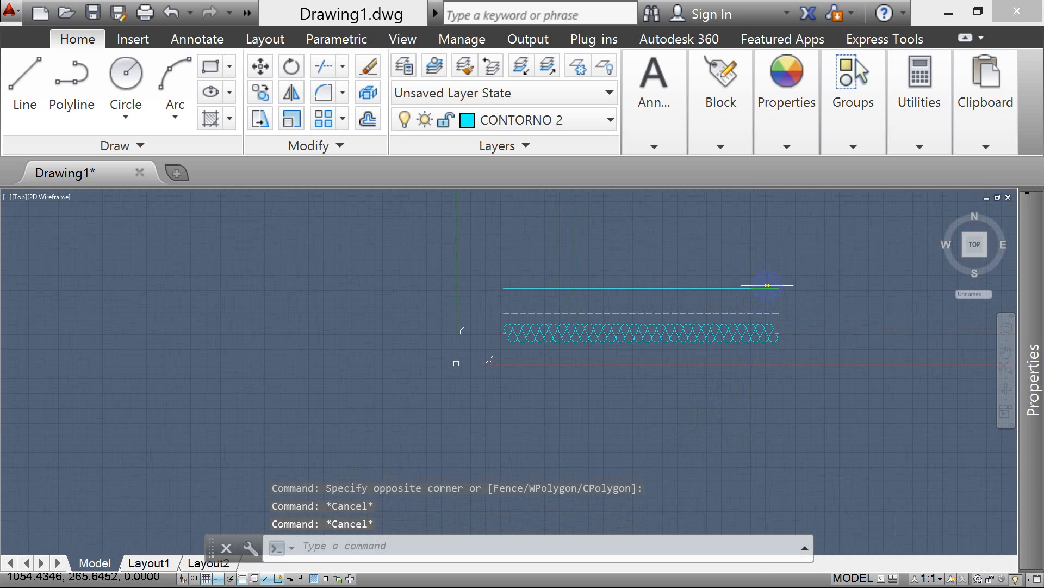
pyautogui.click(747, 319)
pyautogui.click(735, 304)
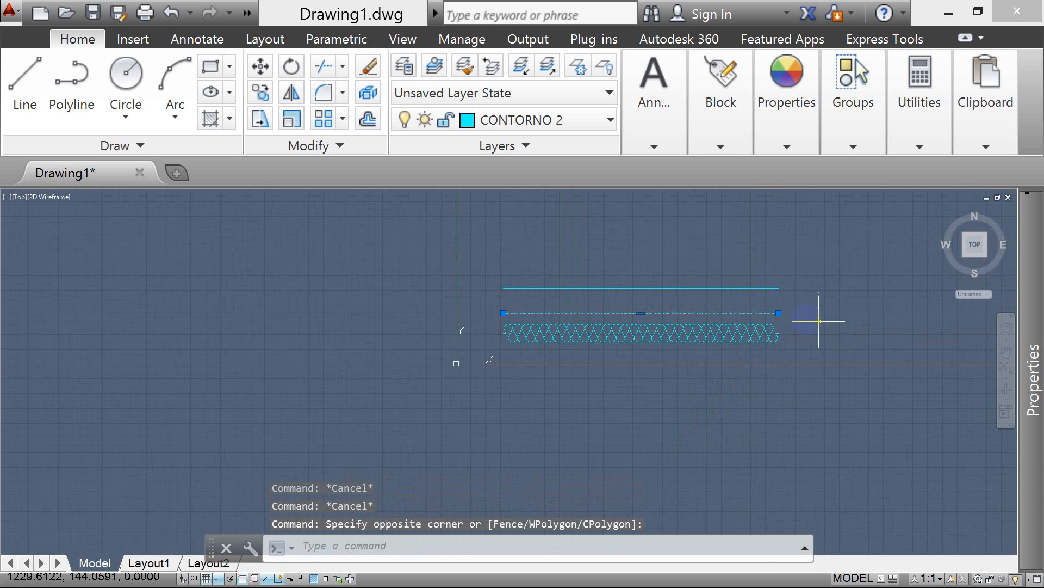
pyautogui.moveTo(1018, 315)
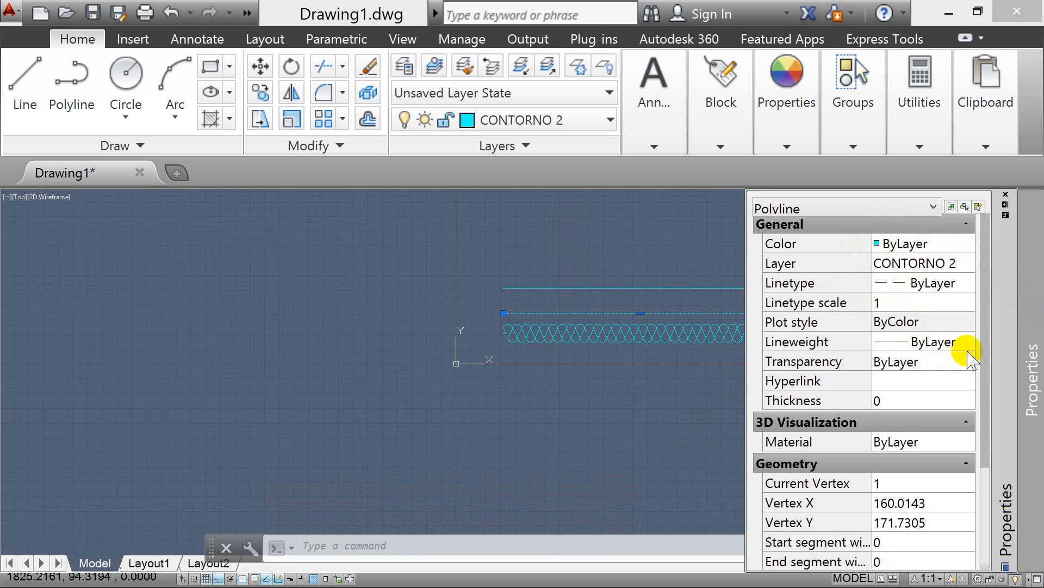
pyautogui.click(987, 348)
pyautogui.moveTo(987, 348)
pyautogui.mouseDown()
pyautogui.moveTo(999, 476)
pyautogui.moveTo(1004, 345)
pyautogui.mouseUp()
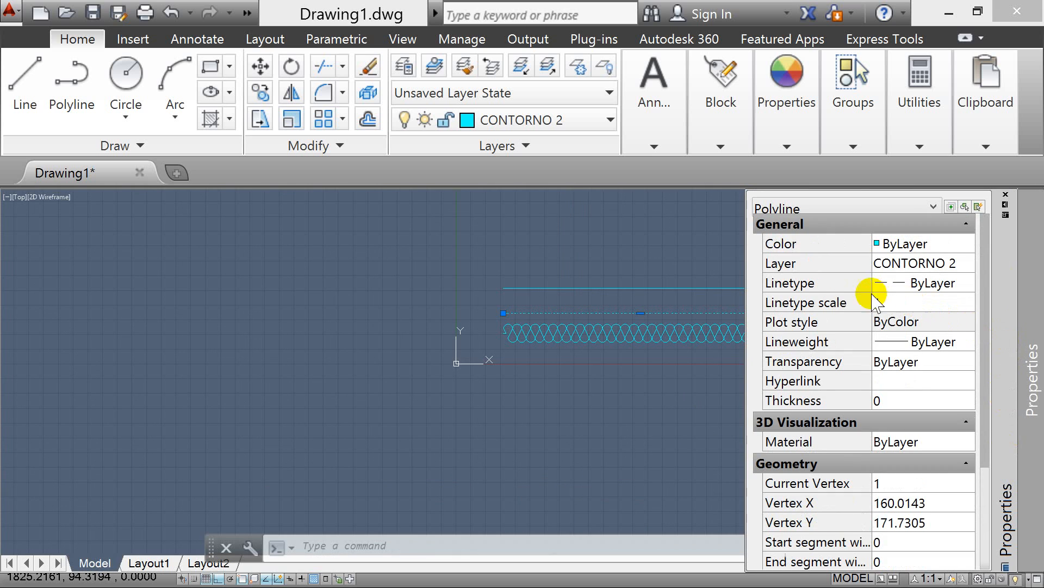
pyautogui.click(891, 306)
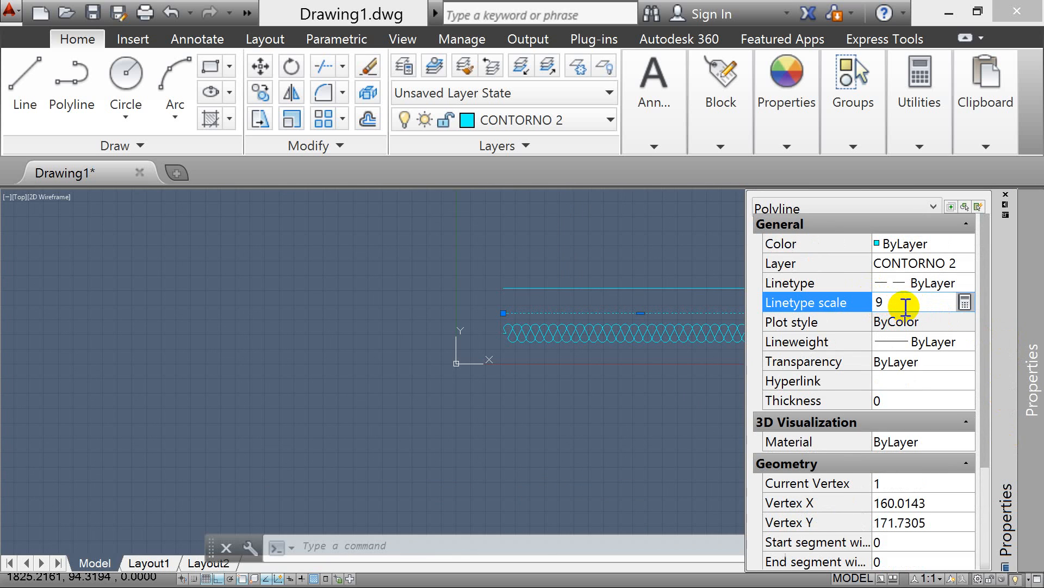
pyautogui.press('Return')
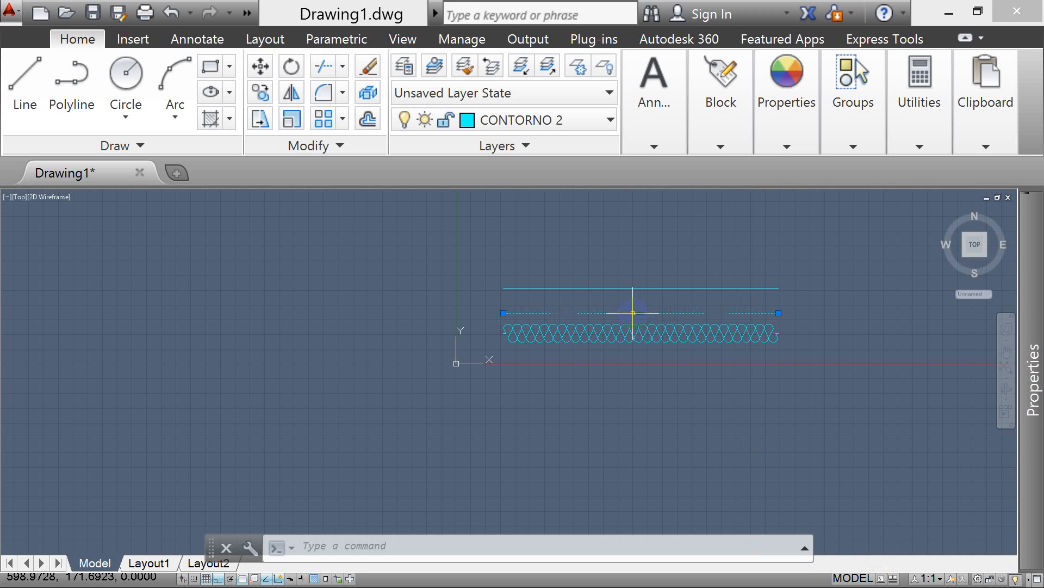
pyautogui.press('Escape')
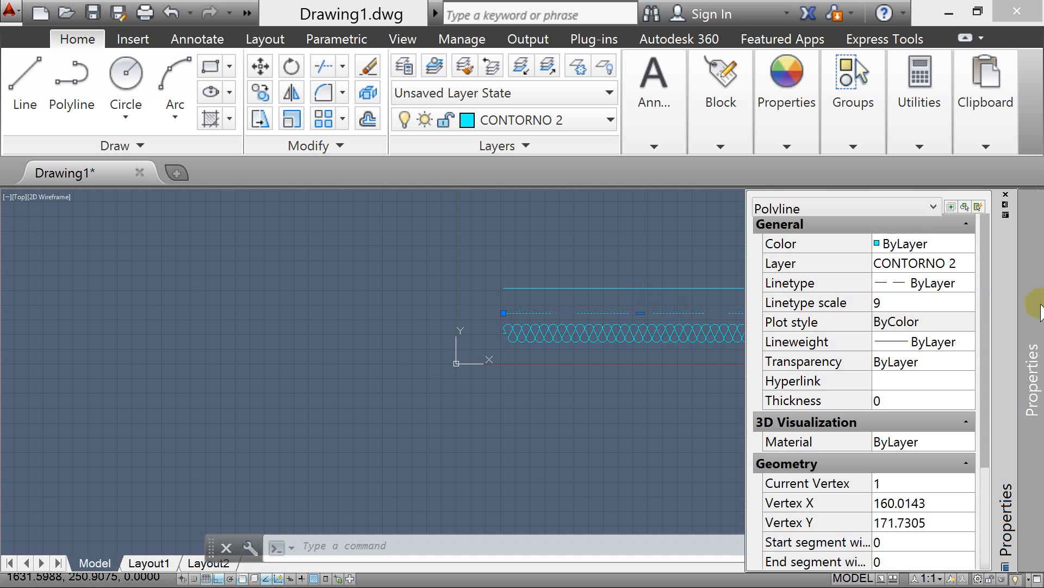
# Try the BATTING linetype on the dashed polyline and return its linetype to ByLayer
pyautogui.click(952, 283)
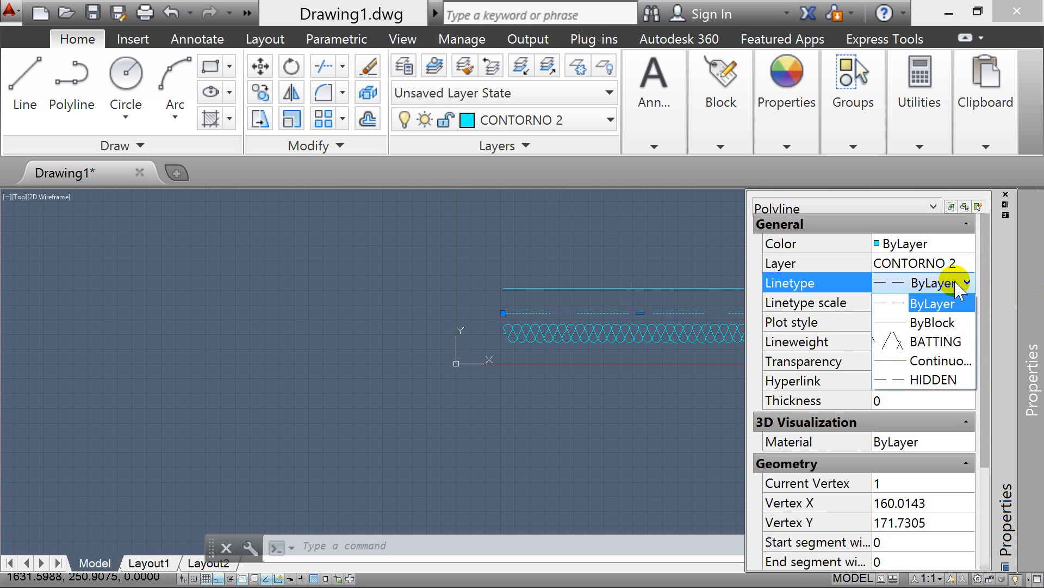
pyautogui.click(931, 340)
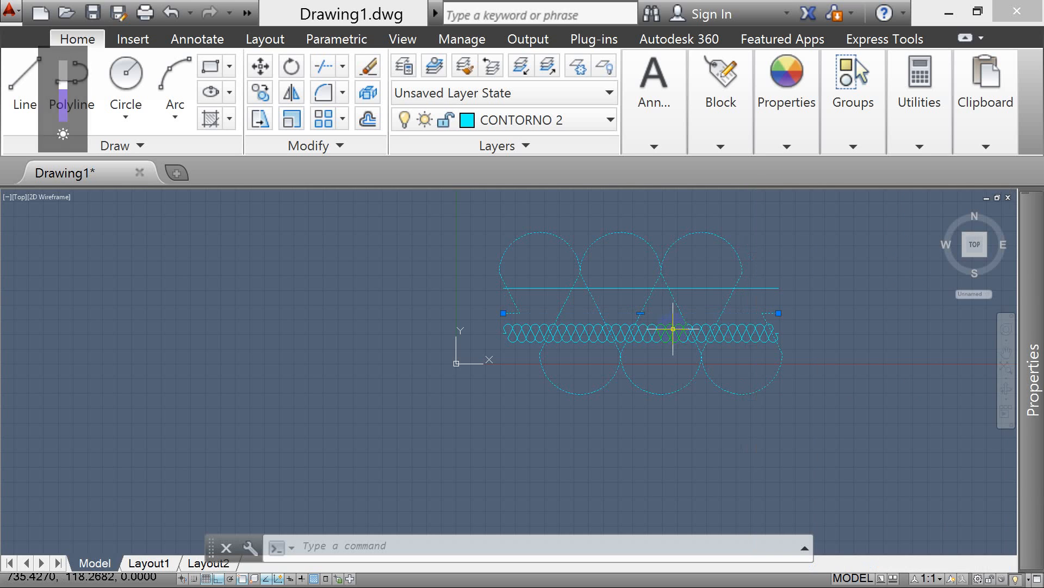
pyautogui.moveTo(1026, 315)
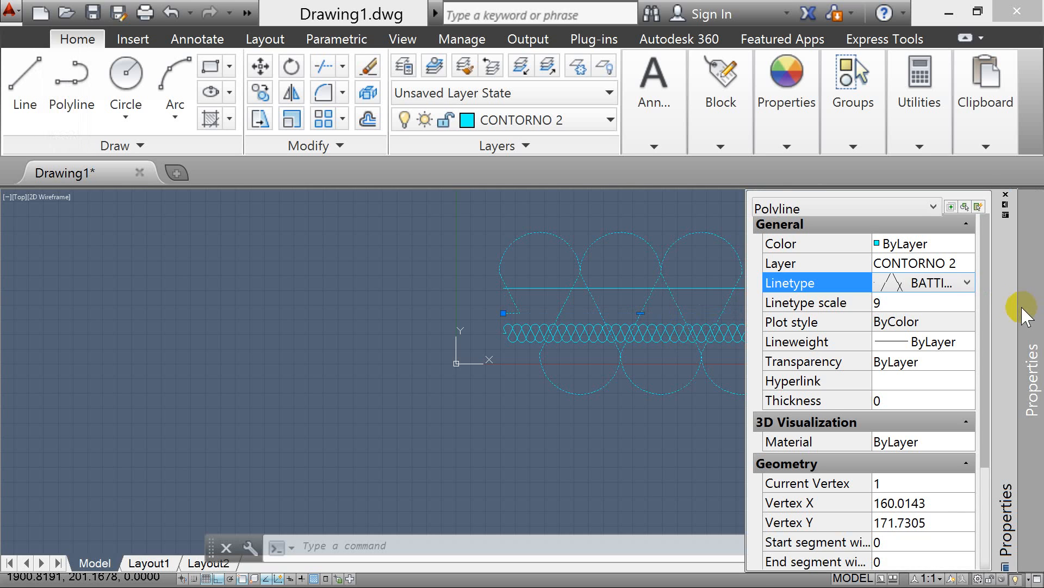
pyautogui.click(930, 282)
pyautogui.click(924, 305)
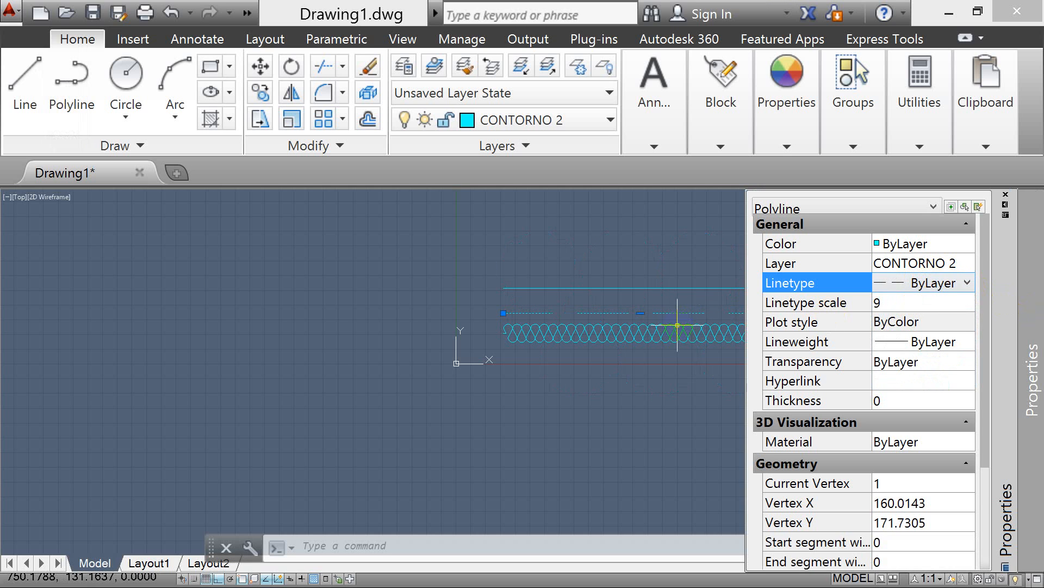
# Clear the selection of the dashed CONTORNO 2 polyline
pyautogui.scroll(-1, 602, 320)
pyautogui.scroll(1, 695, 314)
pyautogui.click(738, 241)
pyautogui.click(629, 351)
pyautogui.press('Escape')
# Try to delete the CONTORNO 2 and CONTORNO 3 layers together while their lines are still in the drawing
pyautogui.write('LA')
pyautogui.press('Return')
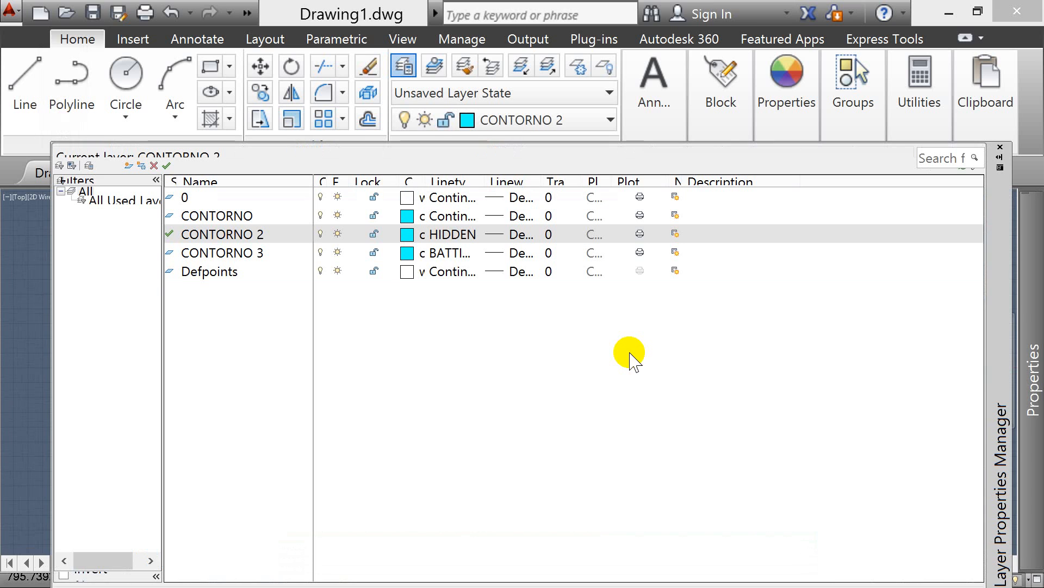
pyautogui.click(407, 253)
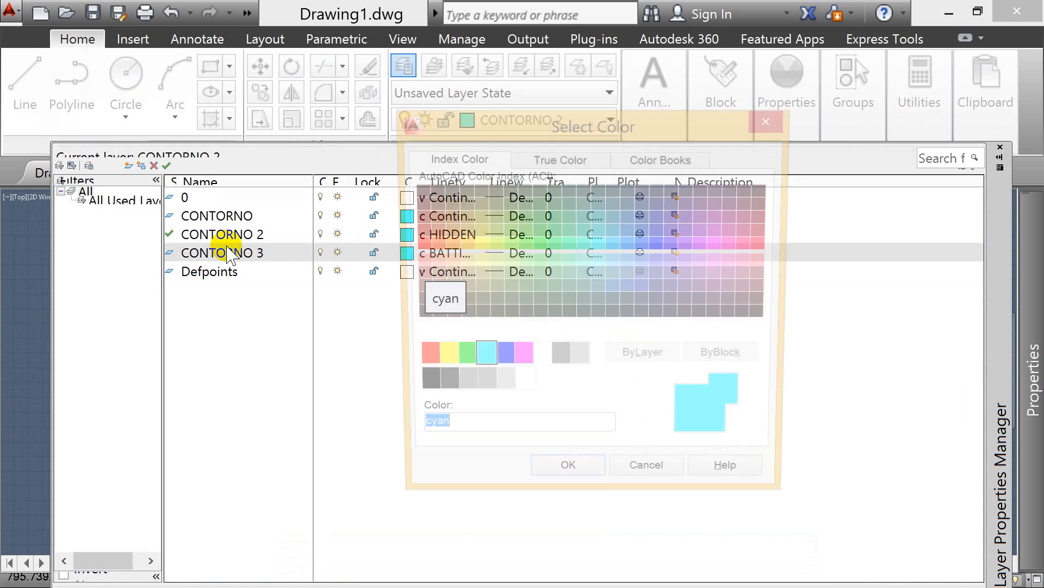
pyautogui.press('Return')
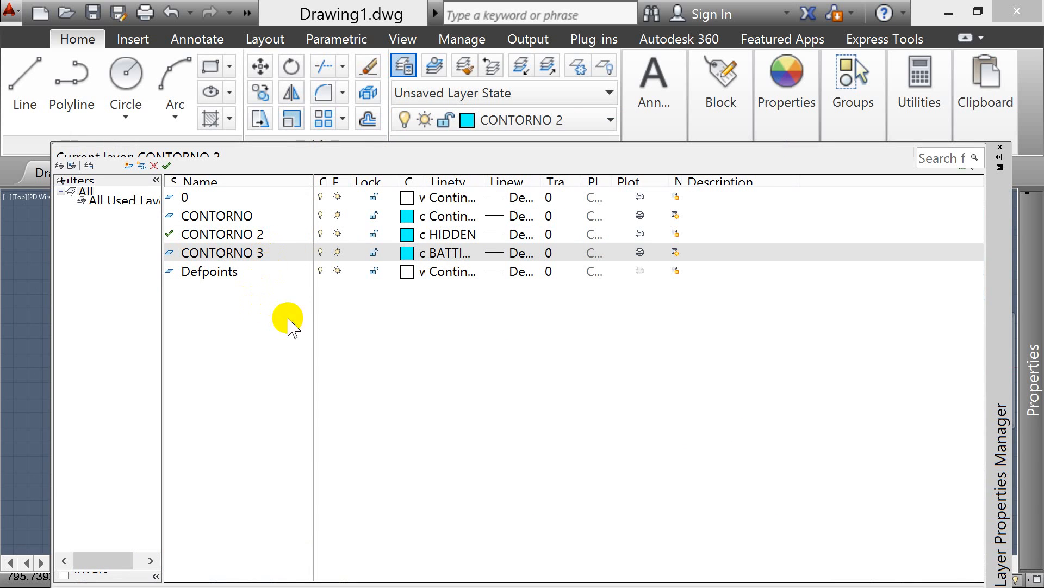
pyautogui.keyDown('shift'); pyautogui.click(240, 234); pyautogui.keyUp('shift')
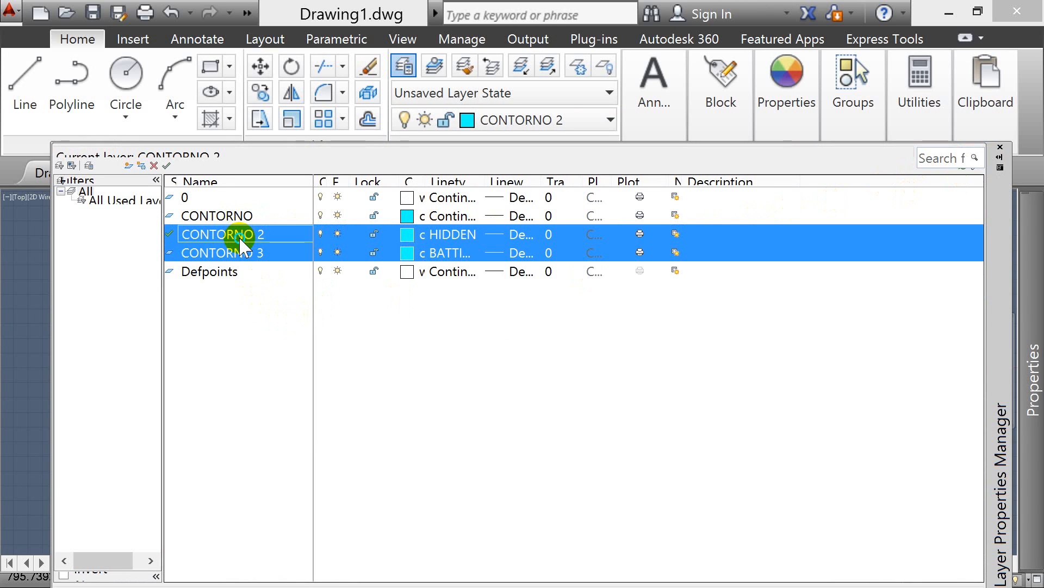
pyautogui.rightClick(240, 234)
pyautogui.click(279, 249)
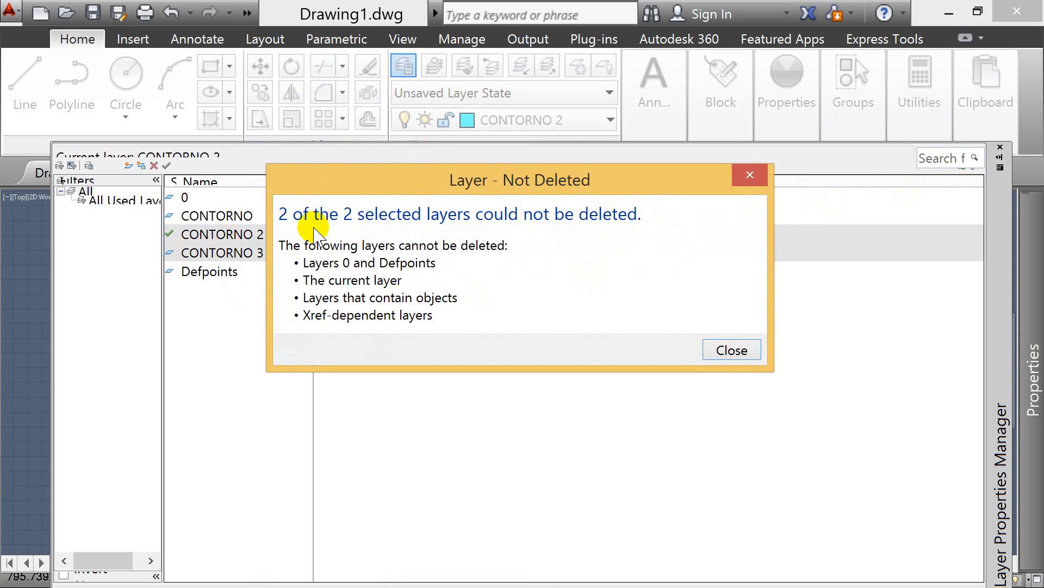
pyautogui.click(749, 175)
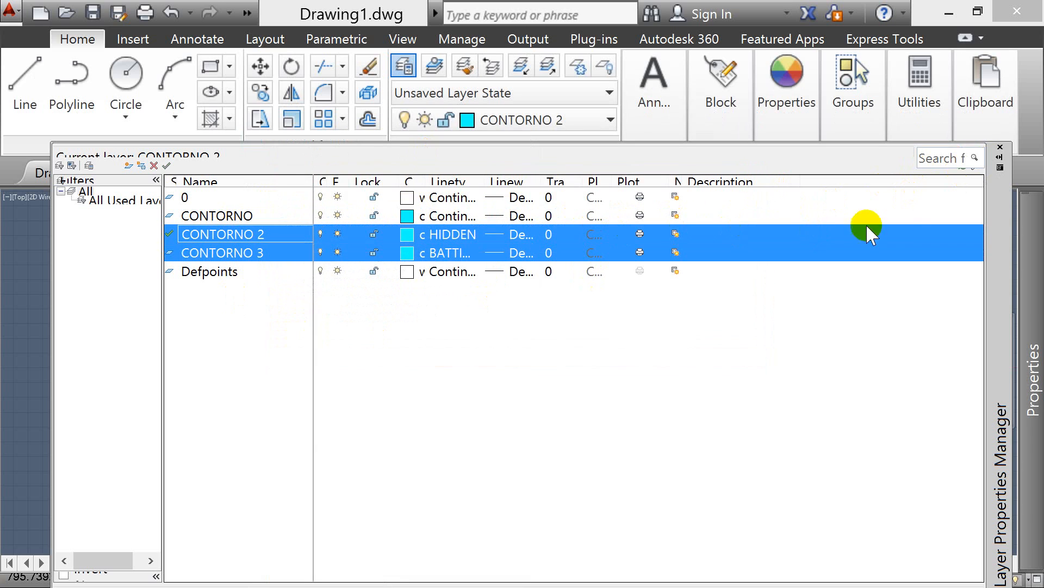
# Close the layer manager and erase the dashed and batting polylines, keeping the continuous CONTORNO line
pyautogui.click(1000, 149)
pyautogui.press('Escape')
pyautogui.press('Escape')
pyautogui.click(780, 309)
pyautogui.click(578, 399)
pyautogui.write('e')
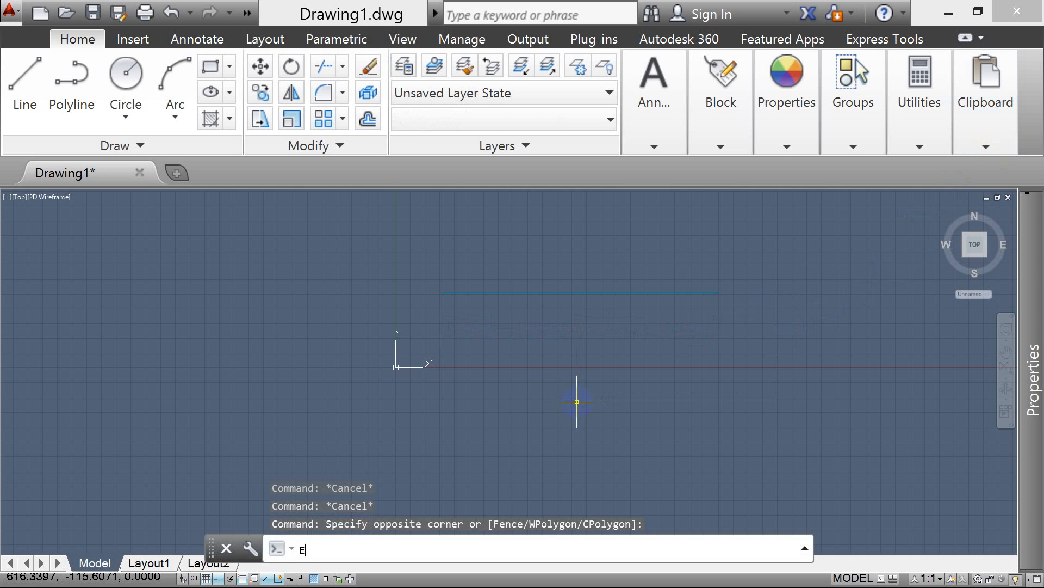
pyautogui.press('Return')
# Delete the emptied CONTORNO 3 layer, selecting it together with the current CONTORNO 2 layer
pyautogui.write('la')
pyautogui.press('Return')
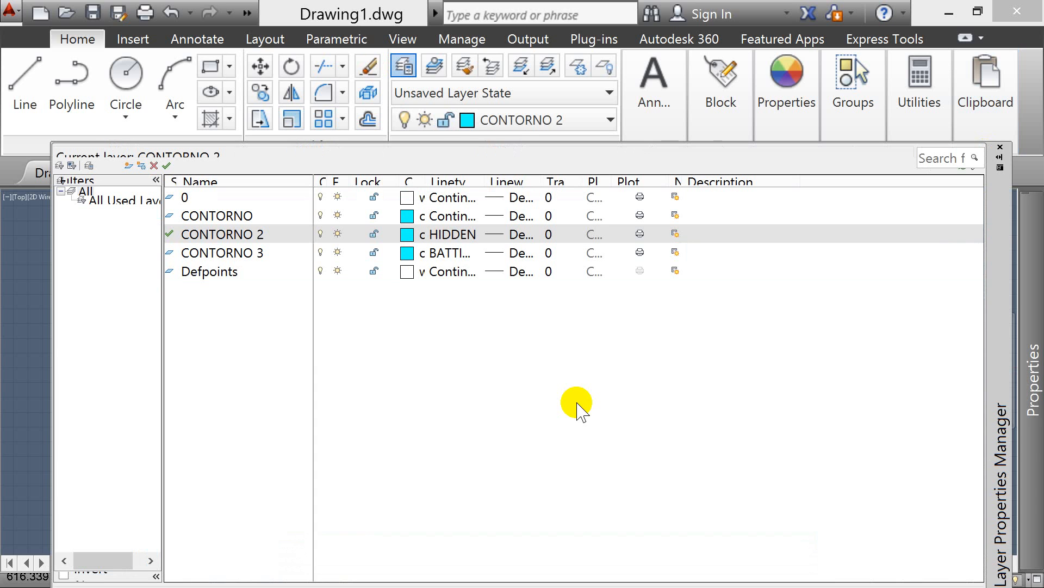
pyautogui.keyDown('shift'); pyautogui.click(228, 254); pyautogui.keyUp('shift')
pyautogui.rightClick(232, 248)
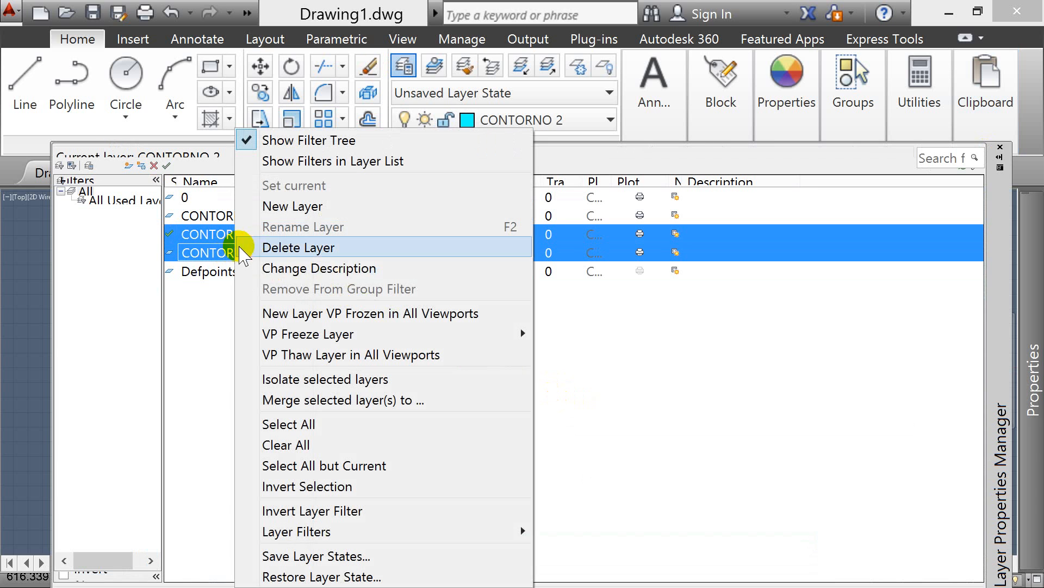
pyautogui.click(284, 246)
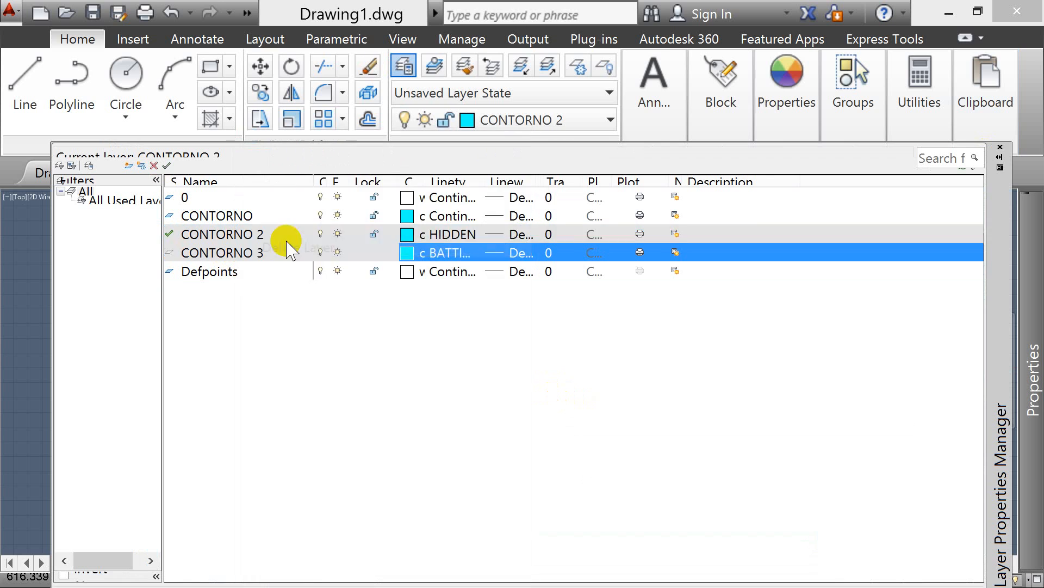
pyautogui.click(731, 351)
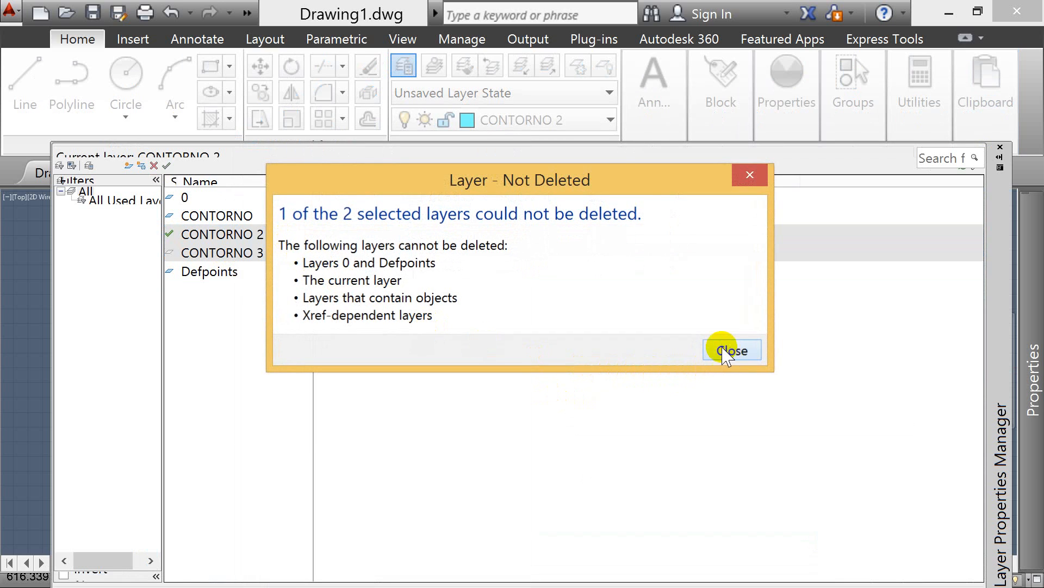
# Make layer 0 current and delete the CONTORNO 2 layer
pyautogui.click(239, 235)
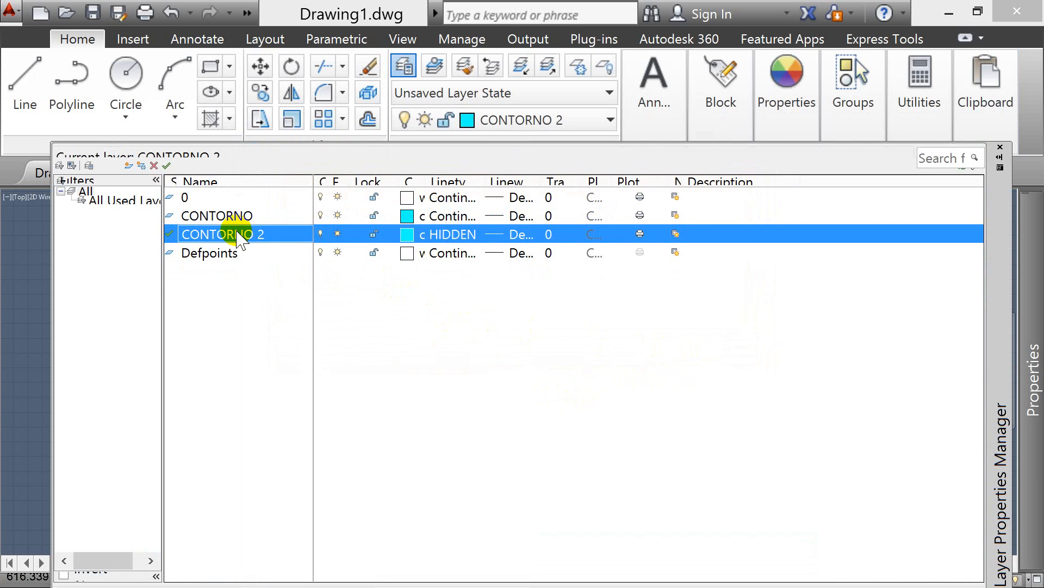
pyautogui.doubleClick(172, 197)
pyautogui.click(197, 234)
pyautogui.rightClick(200, 235)
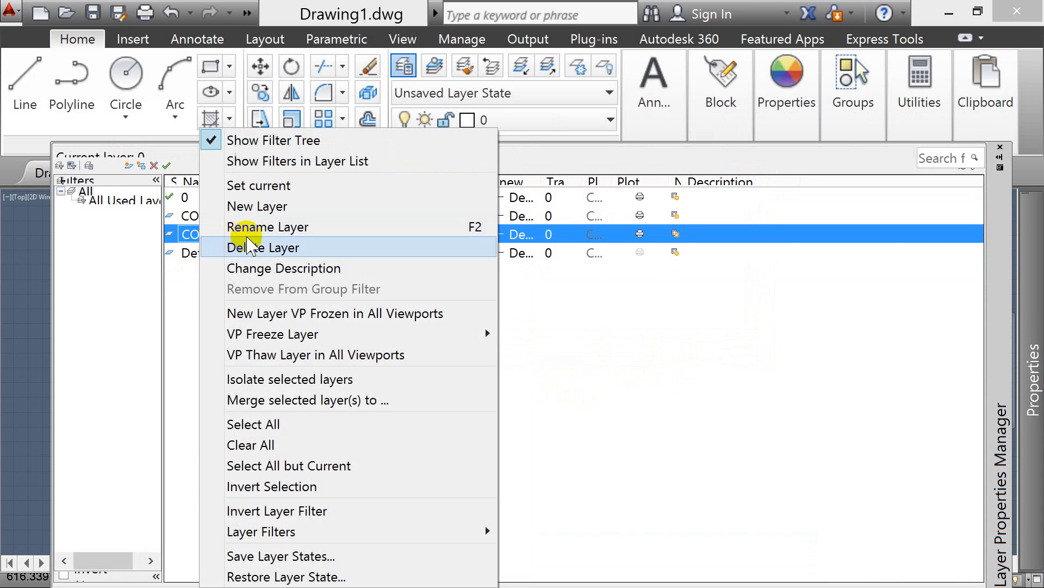
pyautogui.click(262, 248)
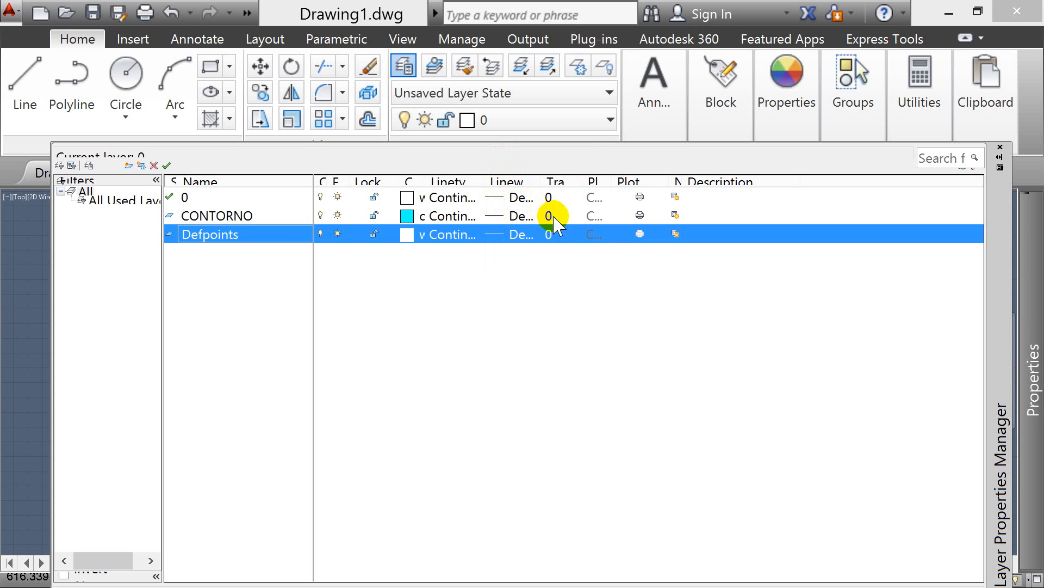
# Widen the Plot Style column and examine the layers' plot style, plot and new-viewport freeze settings
pyautogui.moveTo(614, 181); pyautogui.dragTo(683, 186)
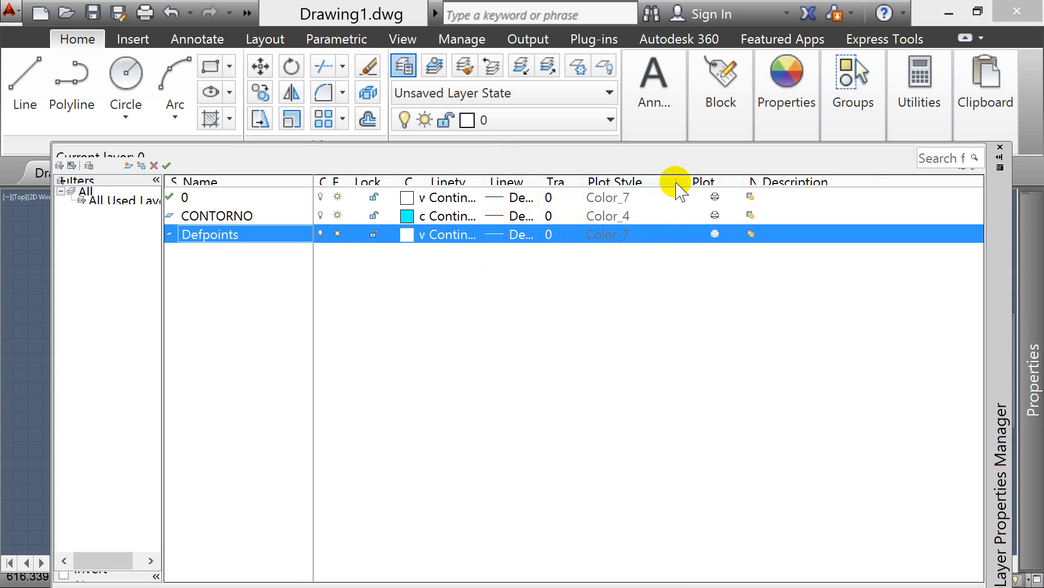
pyautogui.click(632, 234)
pyautogui.click(617, 221)
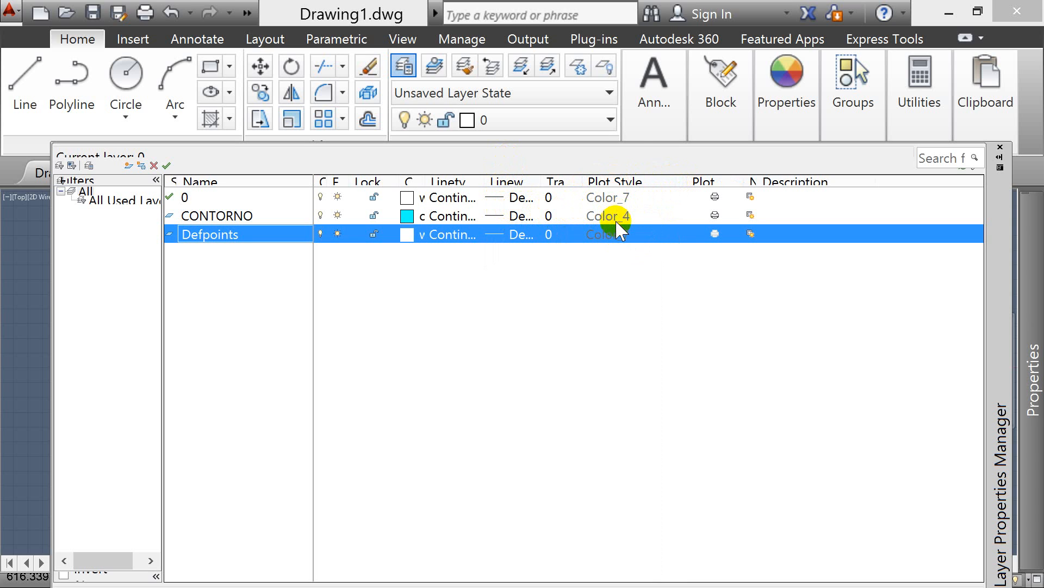
pyautogui.click(602, 236)
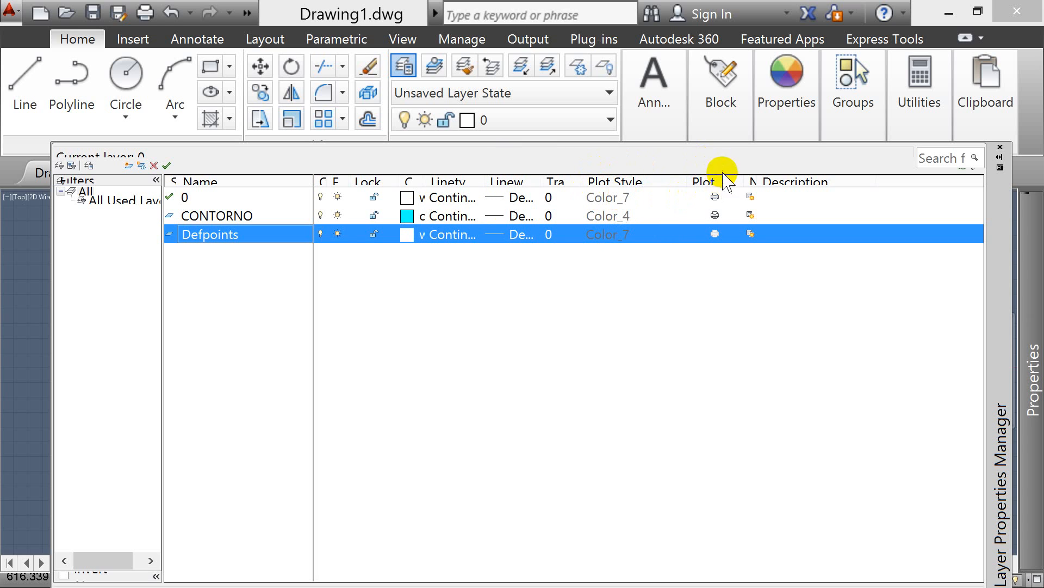
pyautogui.click(715, 216)
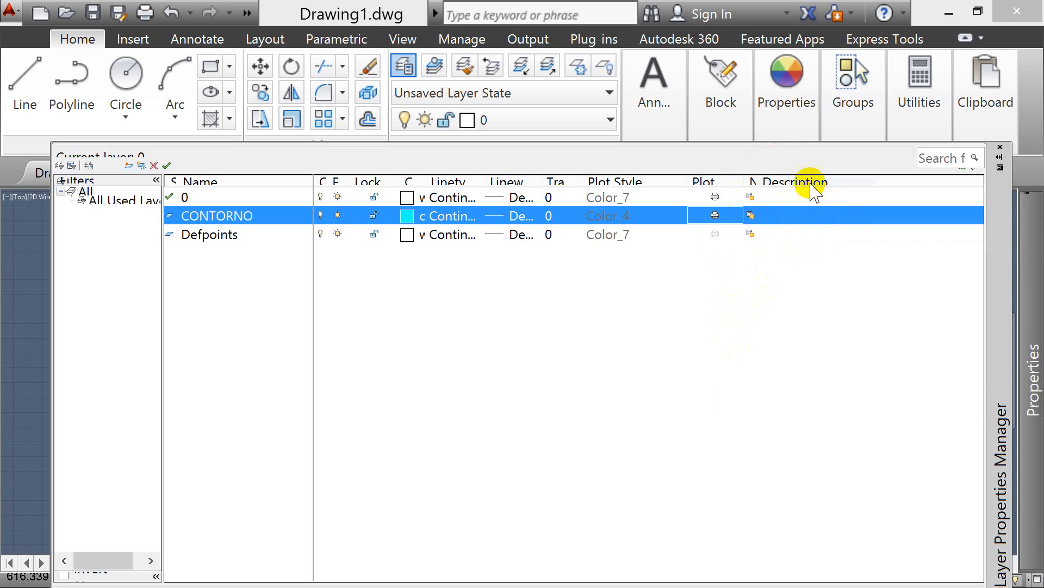
pyautogui.click(752, 216)
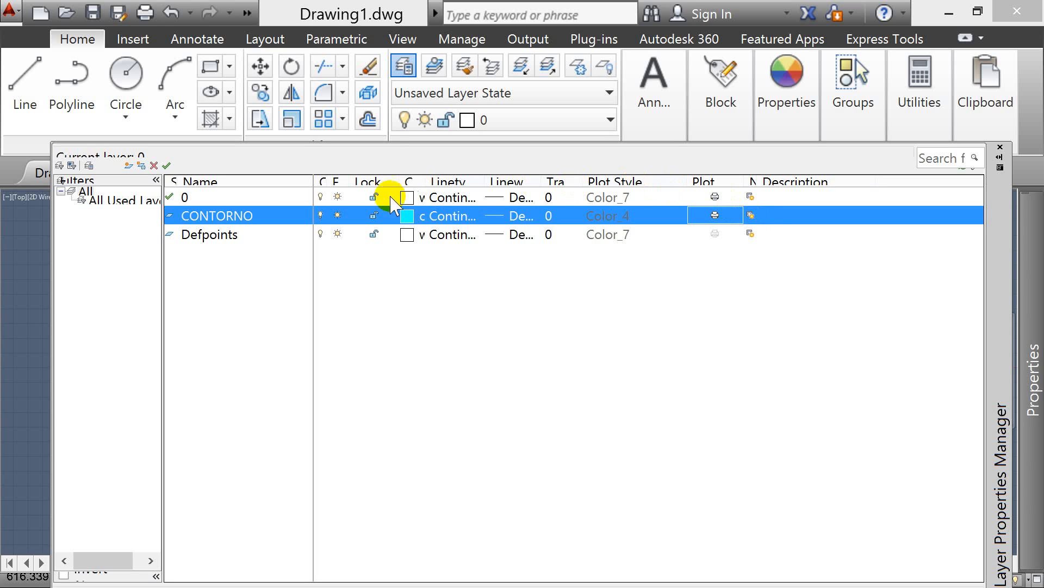
# Create a layer named GEOMETRIA and set its color to red
pyautogui.click(128, 166)
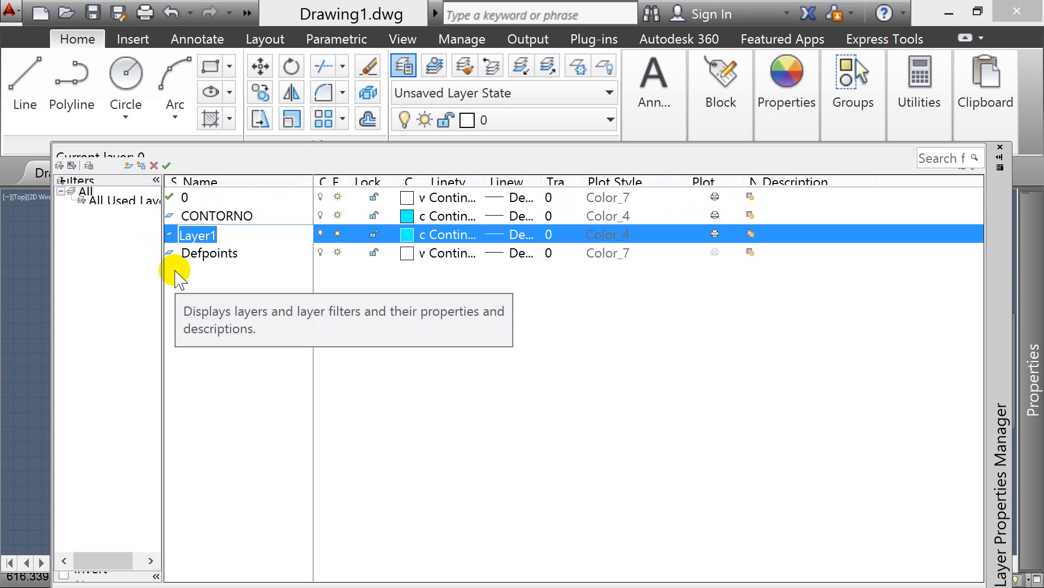
pyautogui.write('GEOMETR')
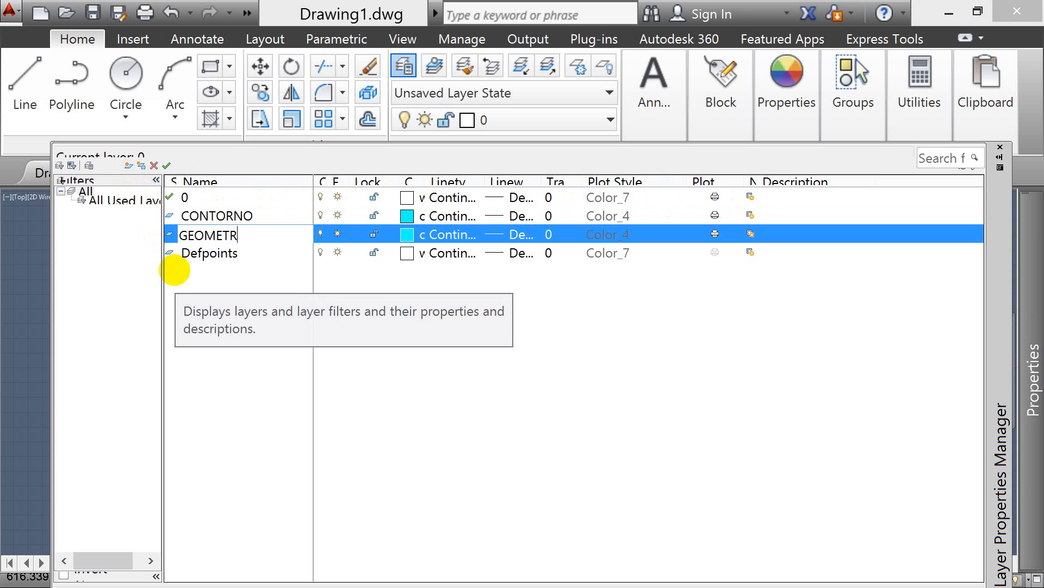
pyautogui.click(414, 239)
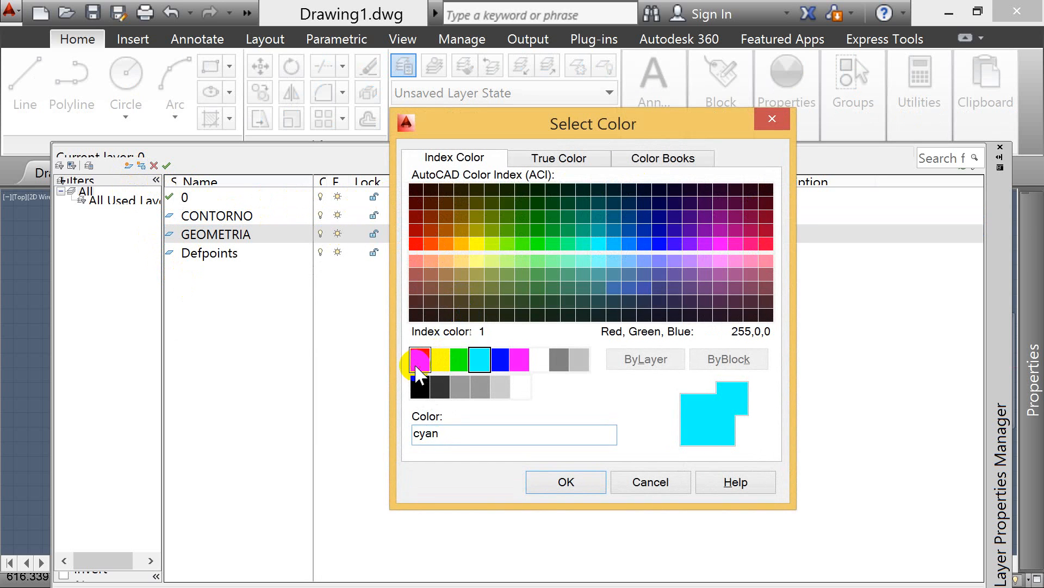
pyautogui.click(420, 359)
pyautogui.click(552, 483)
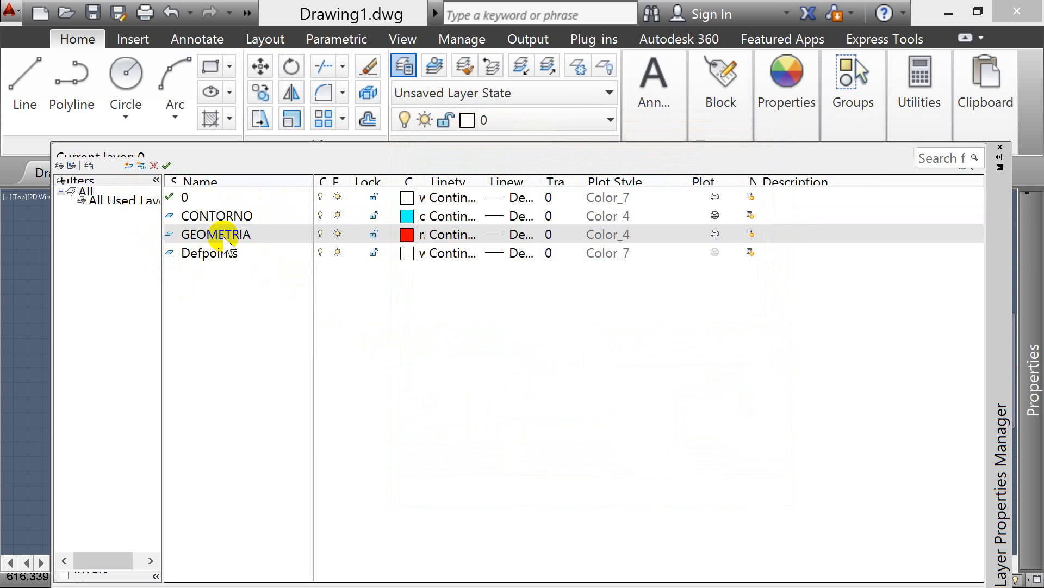
# Create a layer named COTAS and set its color to yellow
pyautogui.click(128, 166)
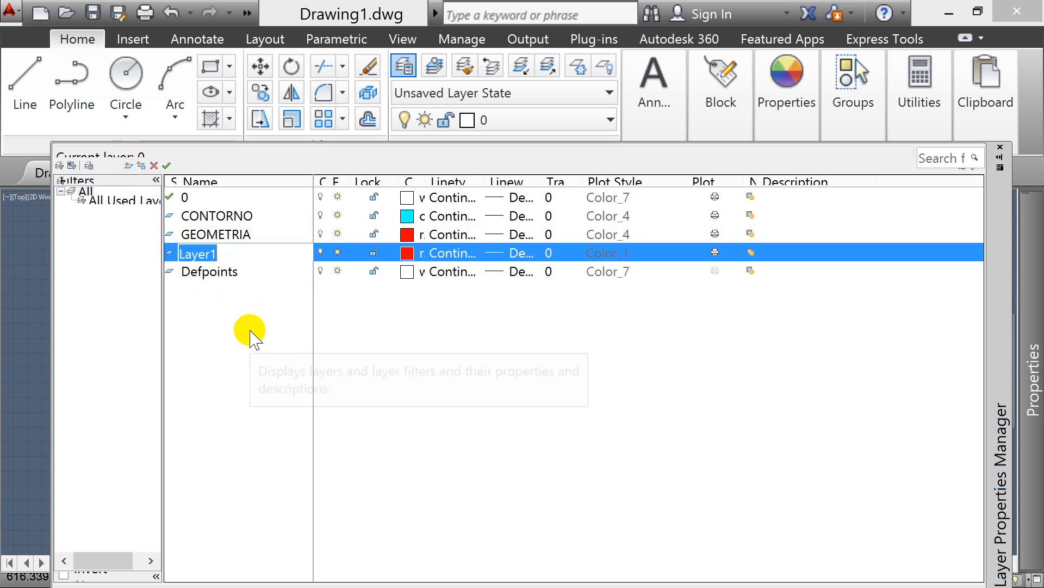
pyautogui.write('COTAS')
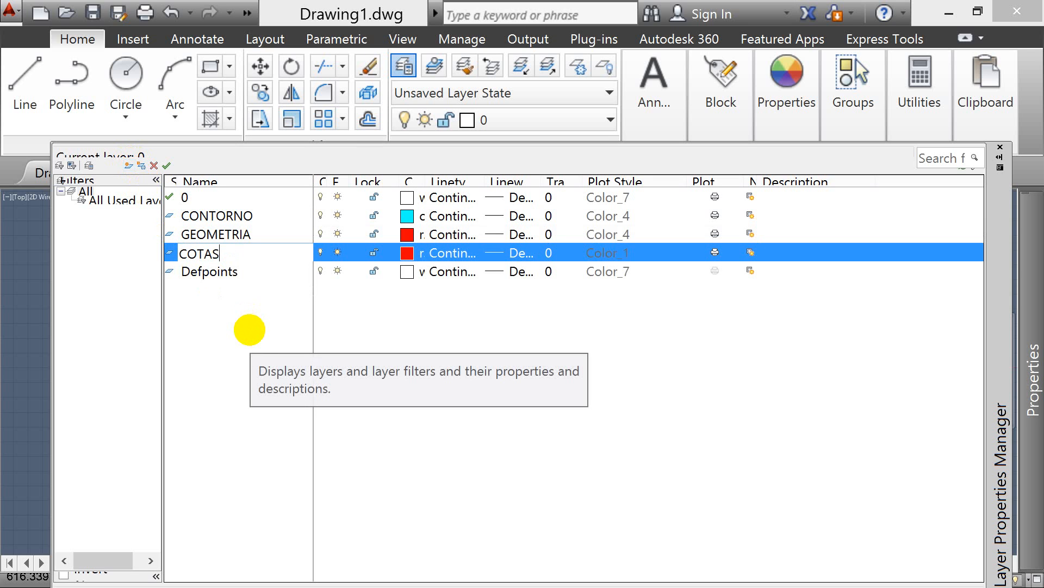
pyautogui.click(407, 253)
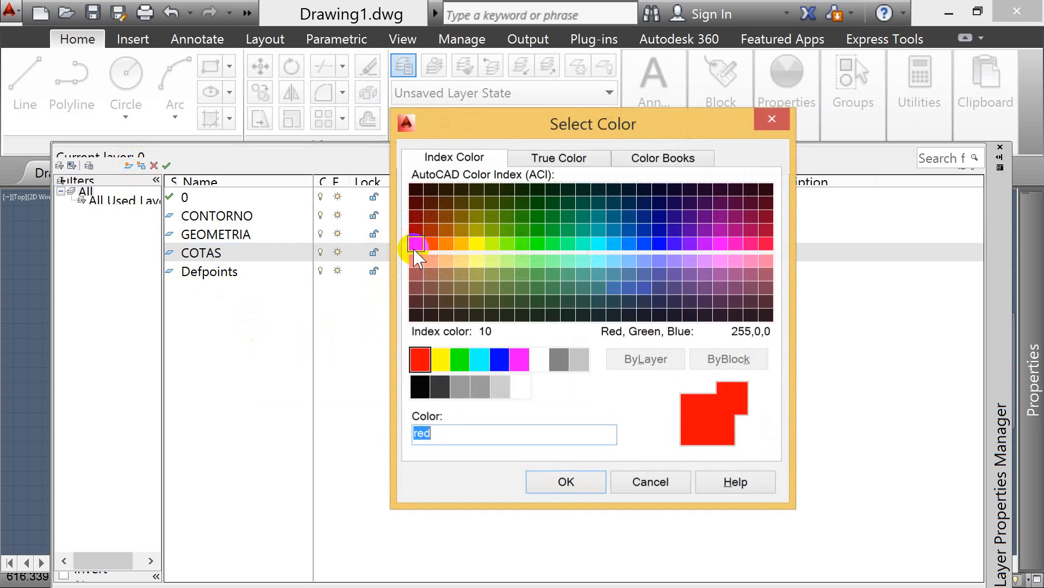
pyautogui.click(440, 359)
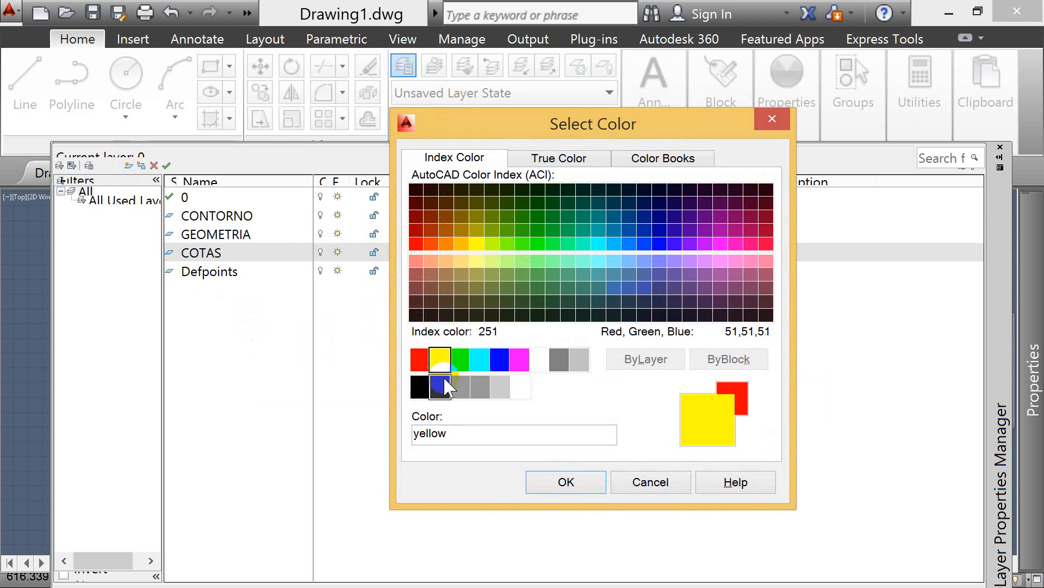
pyautogui.click(566, 483)
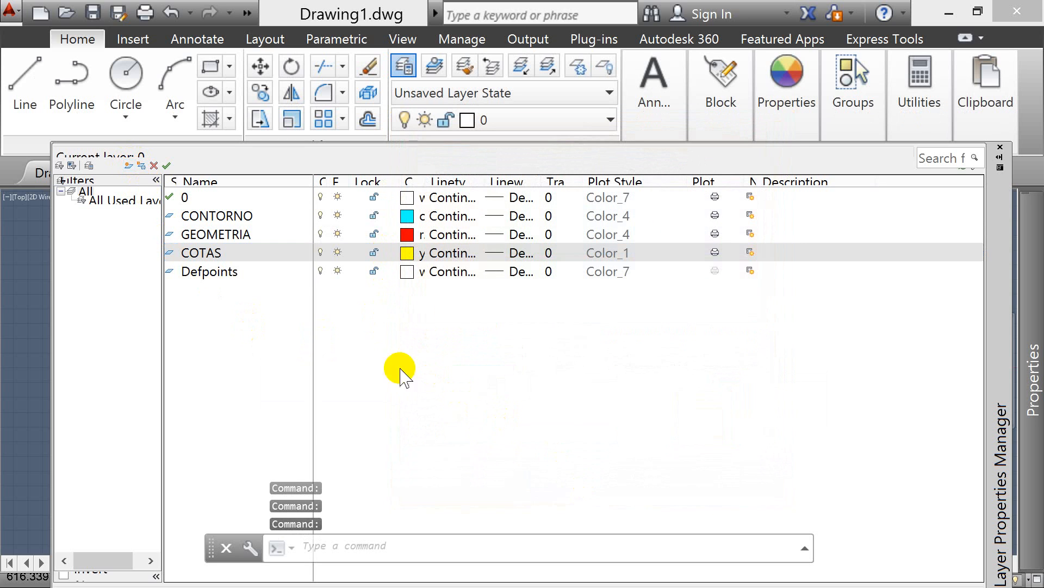
# Create a layer named TEXTOS with gray index color 8 and close the layer manager
pyautogui.click(129, 166)
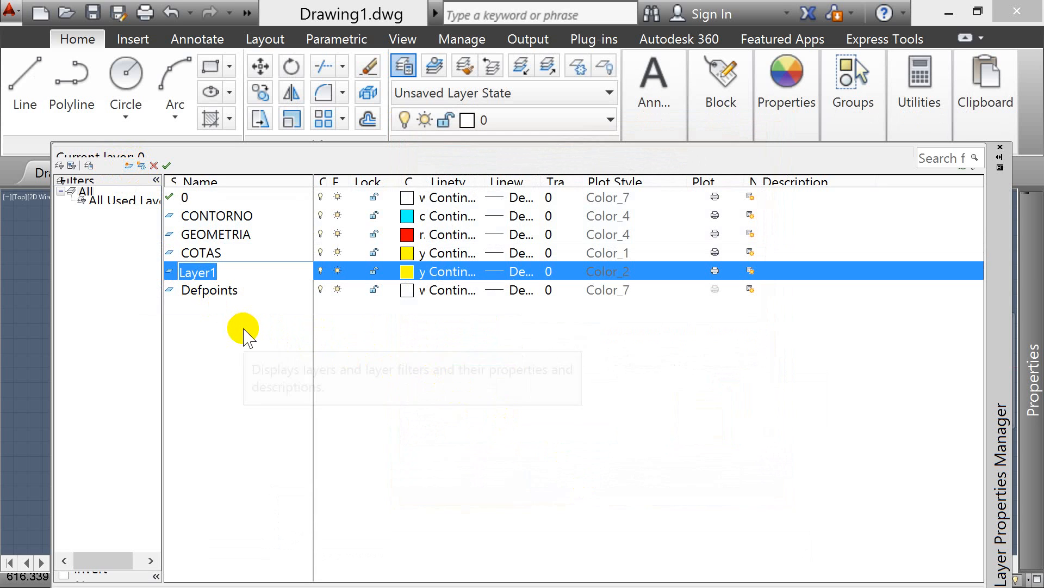
pyautogui.write('TEXTOS')
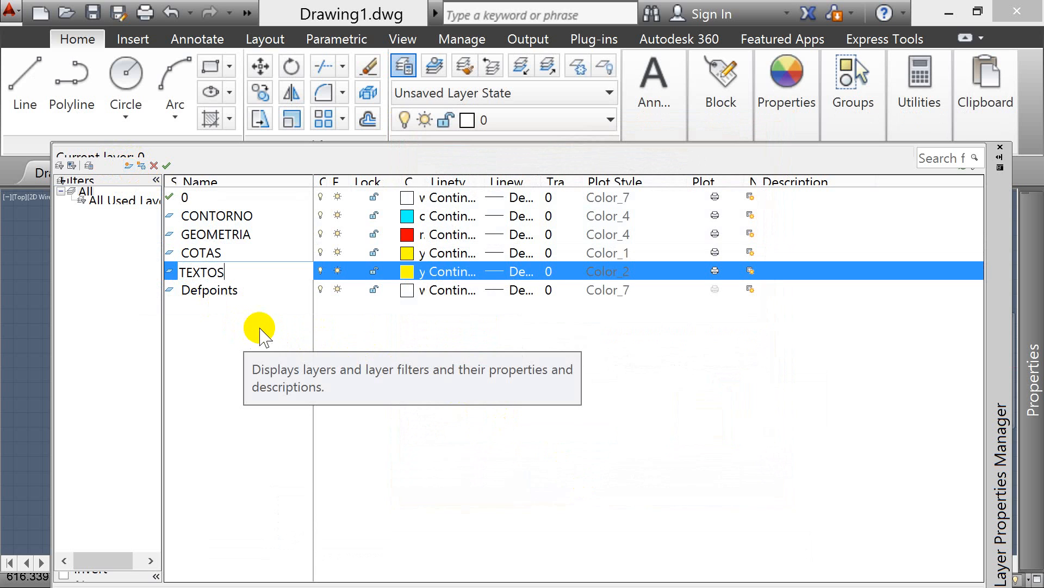
pyautogui.click(407, 271)
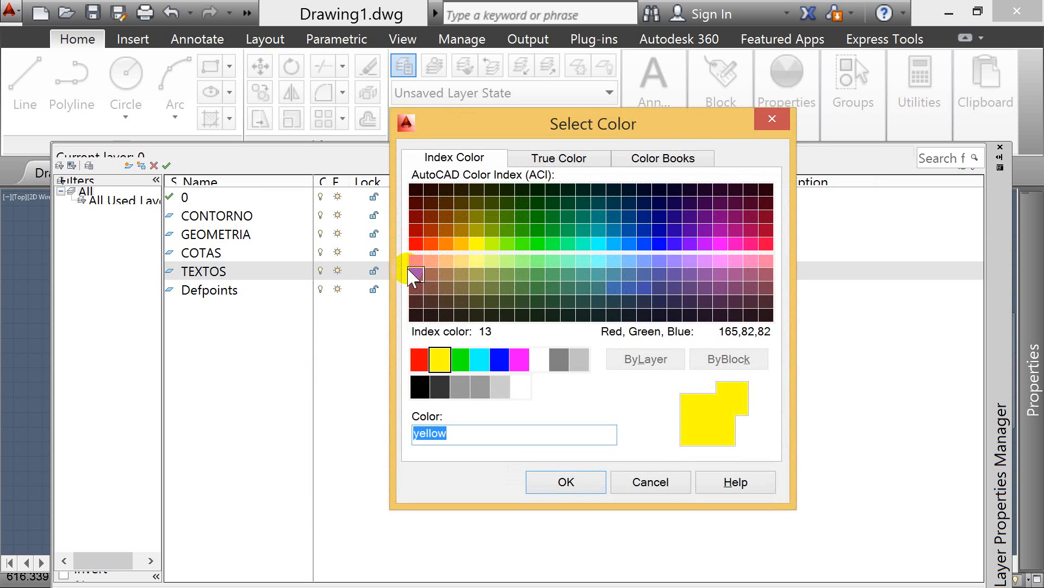
pyautogui.click(559, 359)
pyautogui.click(567, 482)
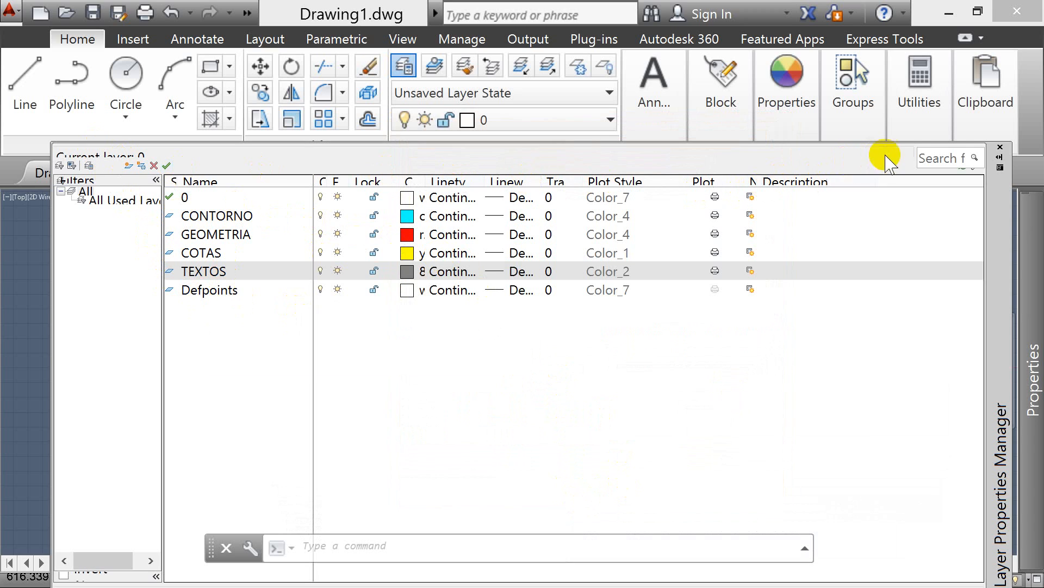
pyautogui.click(1000, 147)
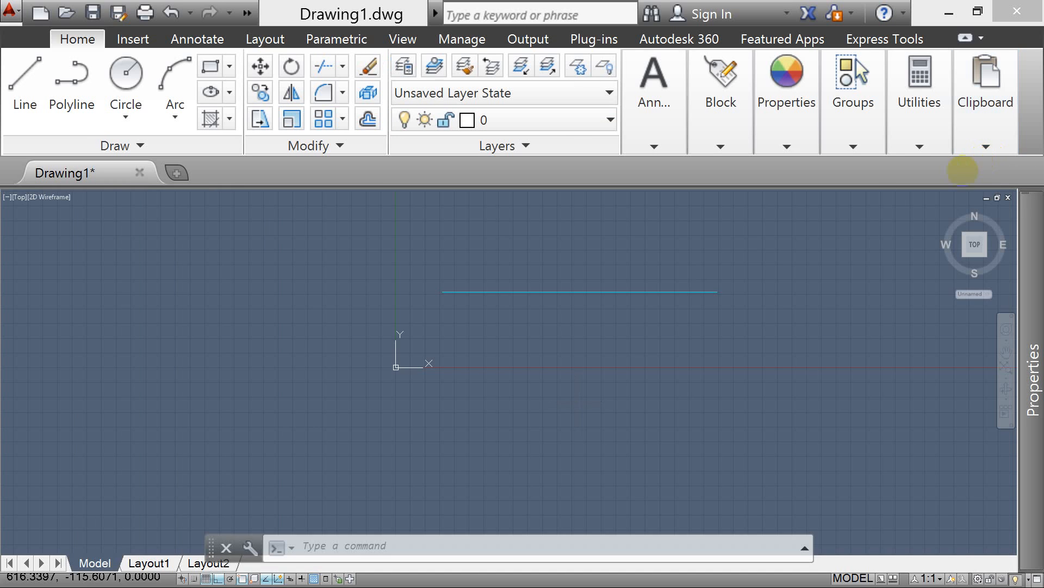
# Erase the remaining cyan CONTORNO line and zoom to the drawing's extents
pyautogui.press('Delete')
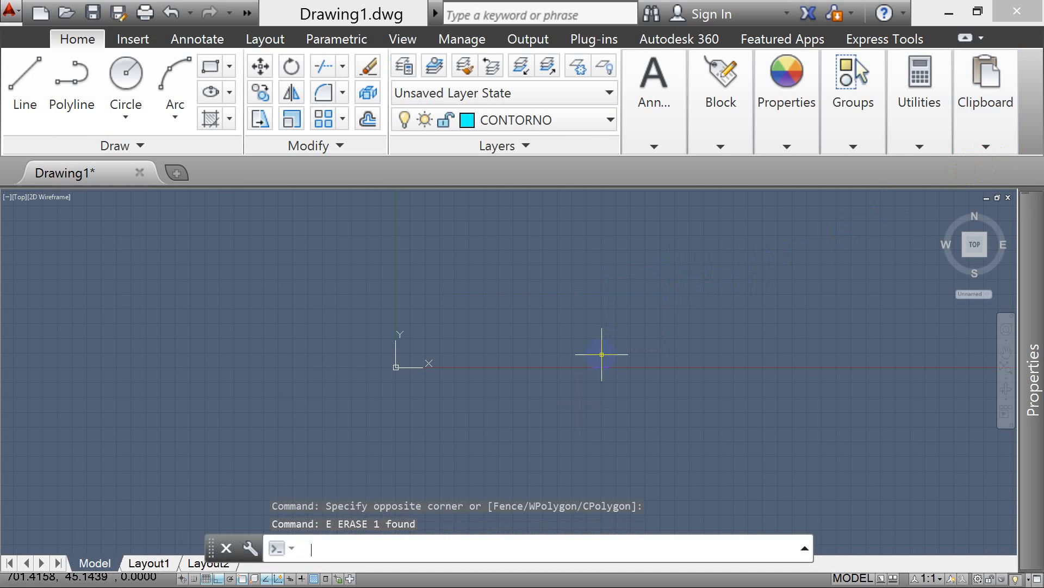
pyautogui.write('z')
pyautogui.press('Return')
pyautogui.write('E')
pyautogui.press('Return')
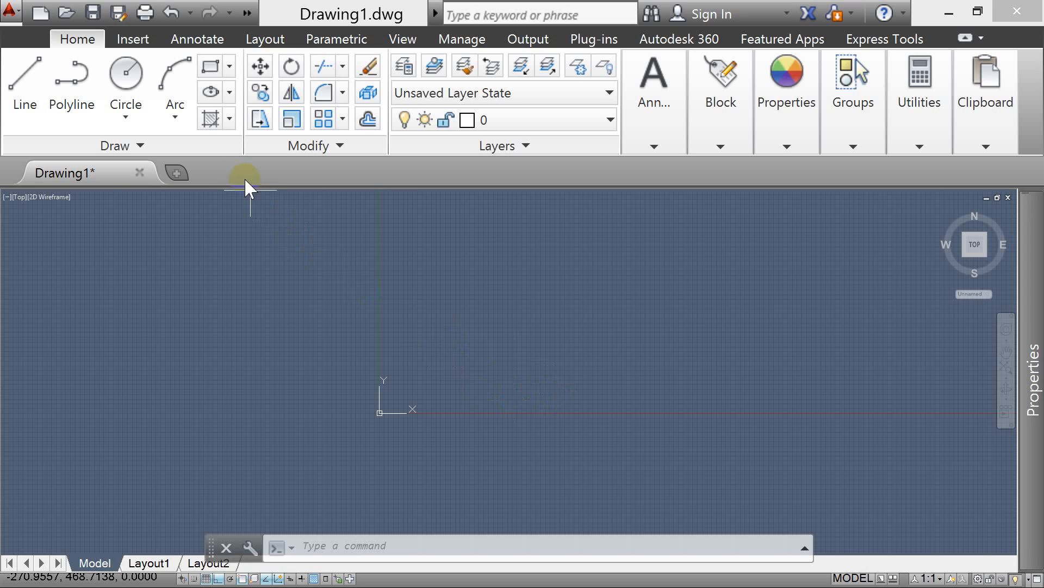
pyautogui.click(143, 42)
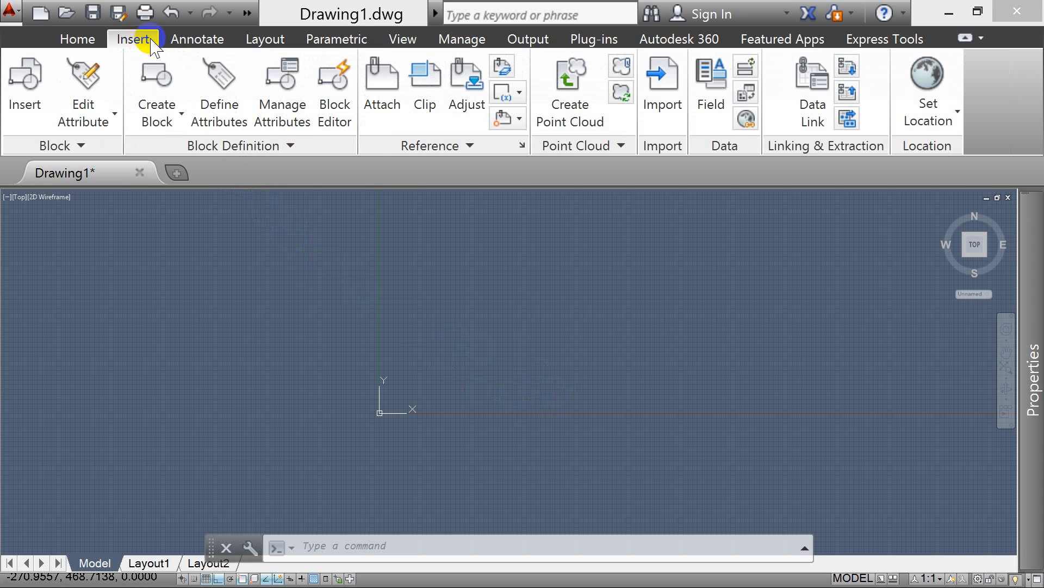
pyautogui.click(20, 105)
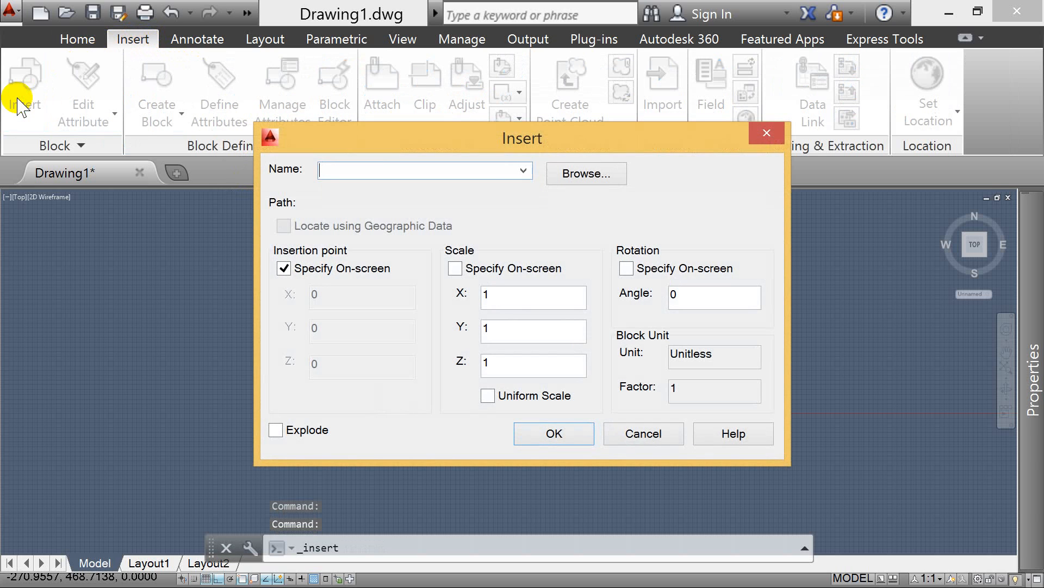
pyautogui.click(706, 125)
pyautogui.press('Escape')
pyautogui.press('Escape')
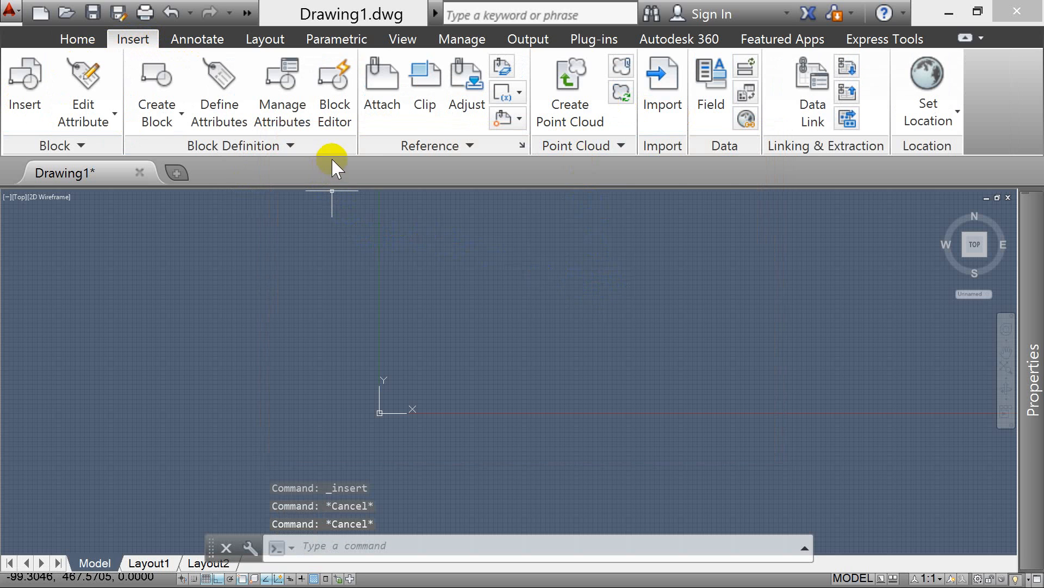
# Attach the image IMG_3434 from the desktop, inserting it just above and right of the origin at about 307 units wide
pyautogui.click(386, 89)
pyautogui.click(386, 90)
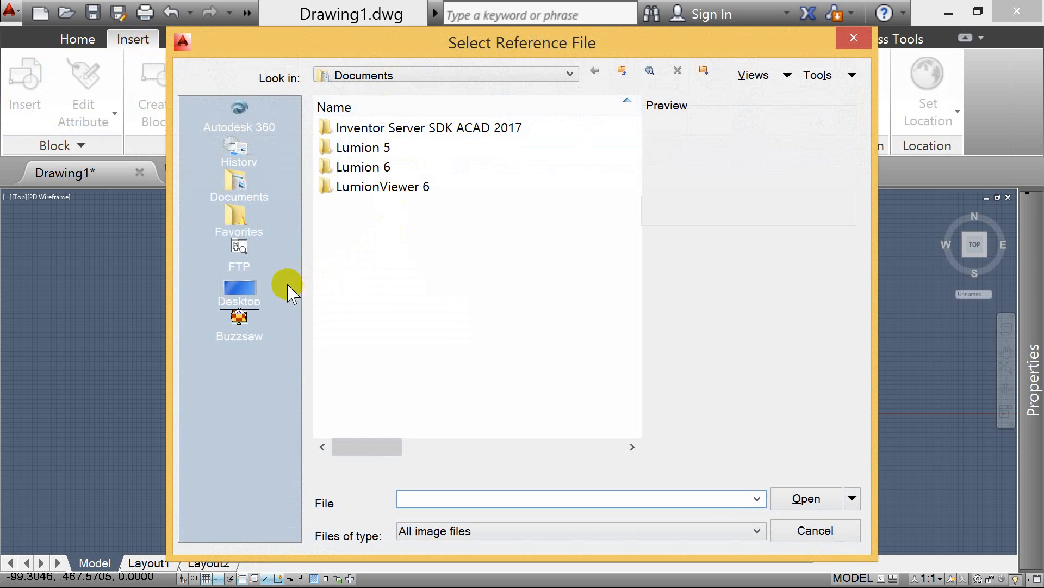
pyautogui.click(253, 297)
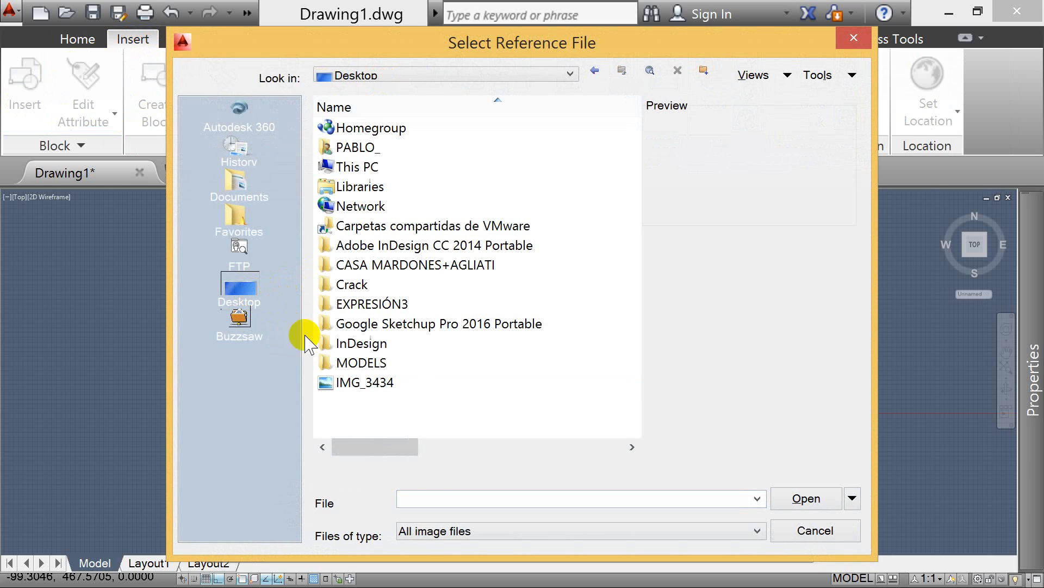
pyautogui.click(369, 384)
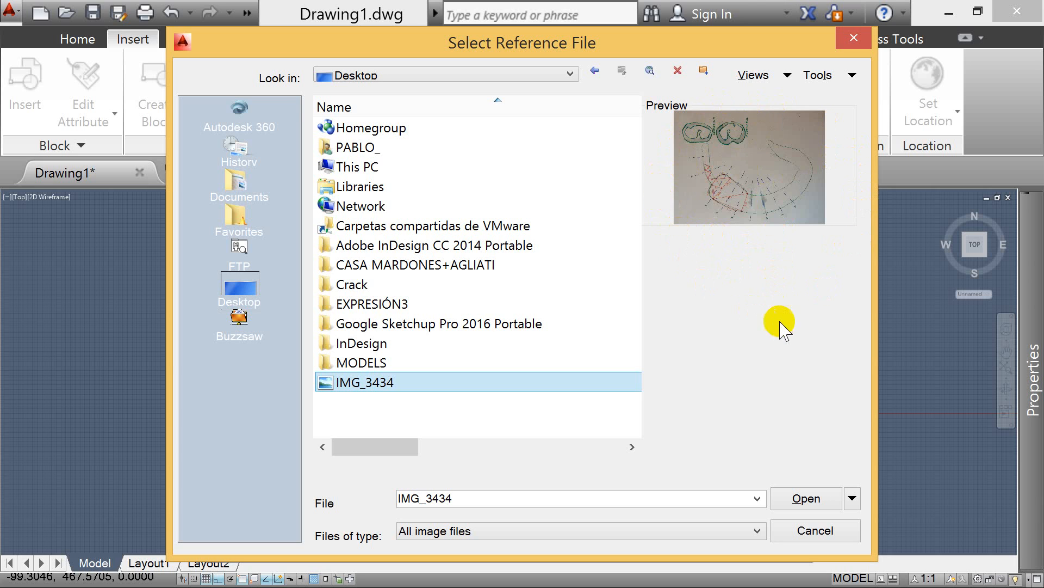
pyautogui.click(804, 497)
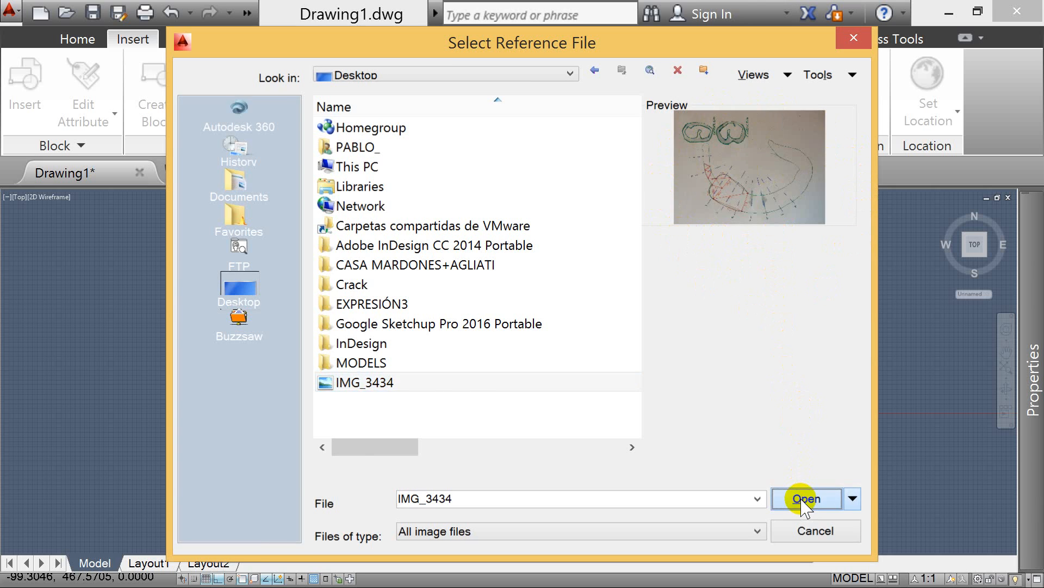
pyautogui.click(544, 456)
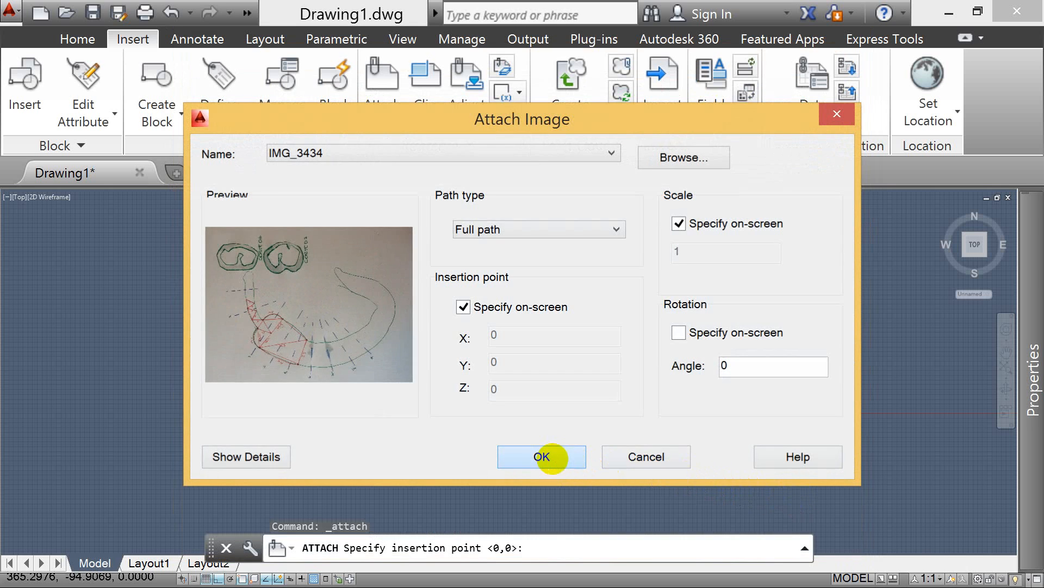
pyautogui.click(418, 392)
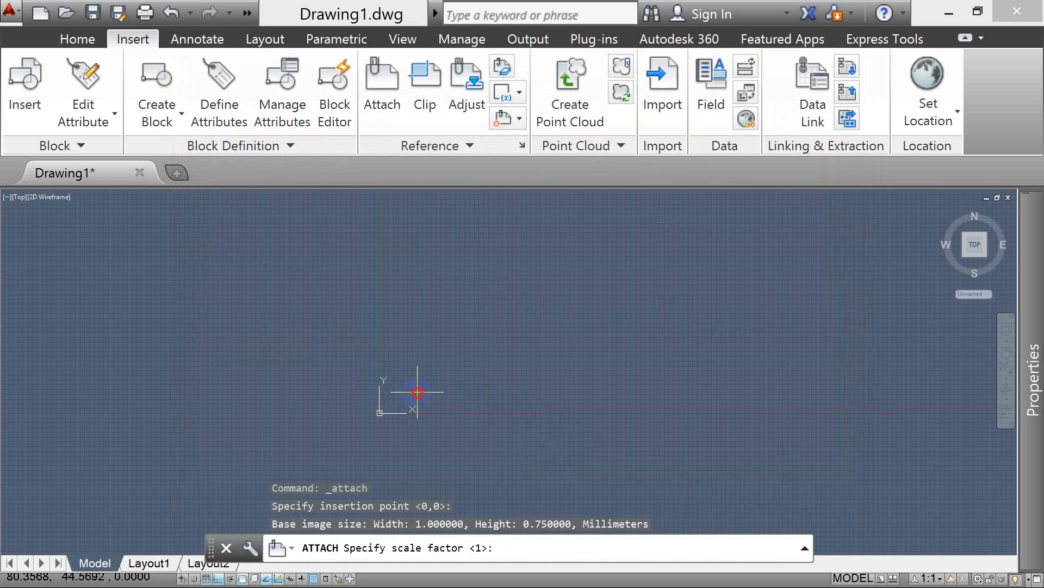
pyautogui.click(567, 287)
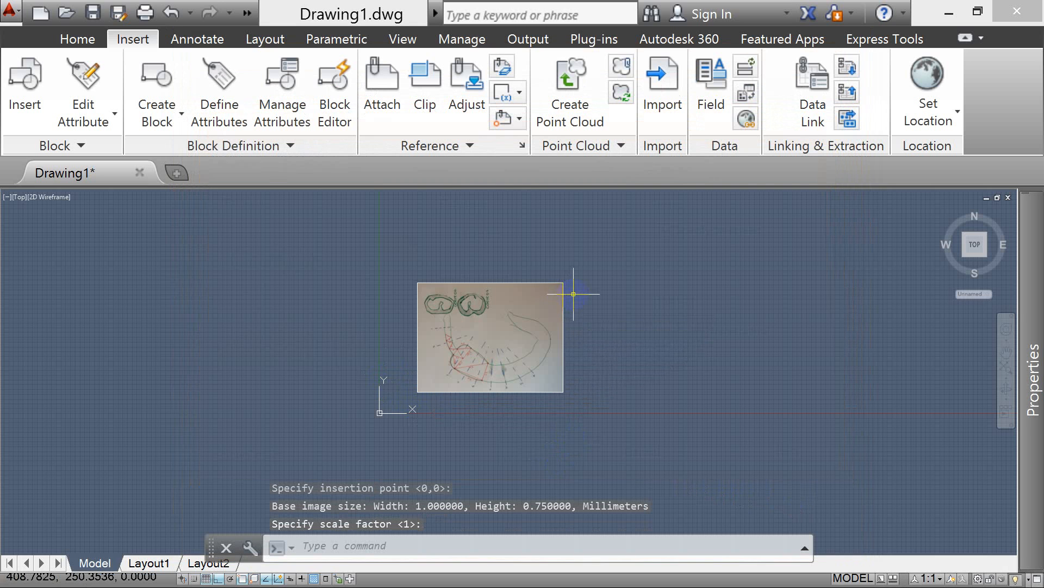
# Examine the attached sketch image up close and check its frame and selection grips
pyautogui.scroll(4, 483, 355)
pyautogui.scroll(1, 483, 355)
pyautogui.scroll(-1, 468, 360)
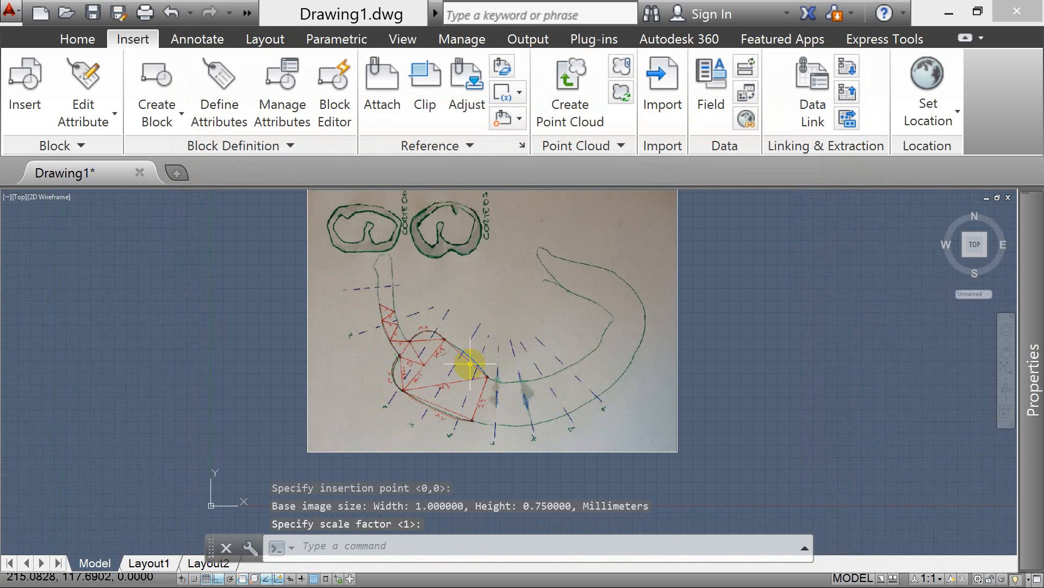
pyautogui.scroll(-2, 591, 385)
pyautogui.scroll(2, 611, 227)
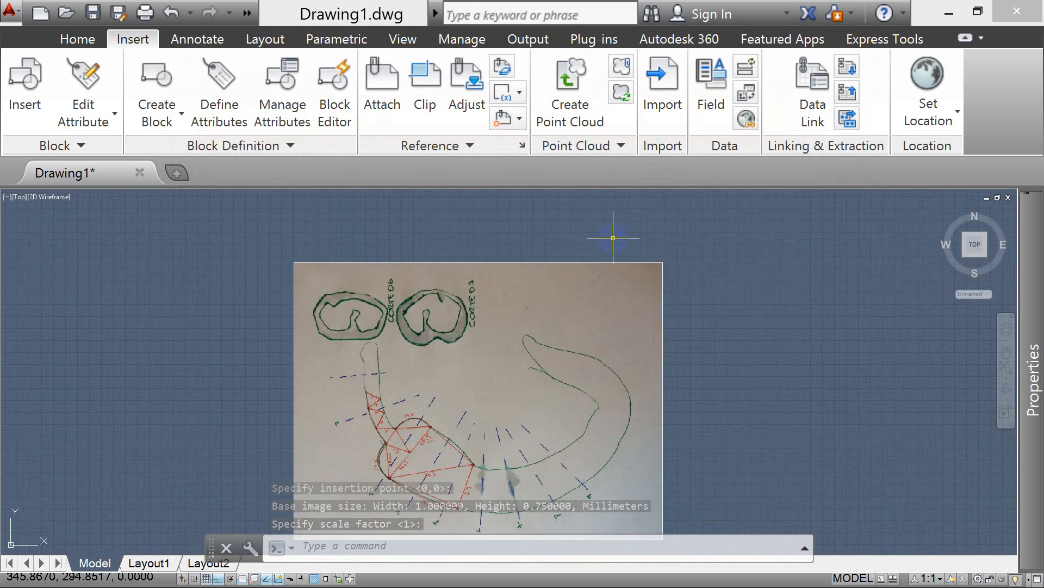
pyautogui.scroll(-2, 574, 250)
pyautogui.click(574, 255)
pyautogui.click(538, 297)
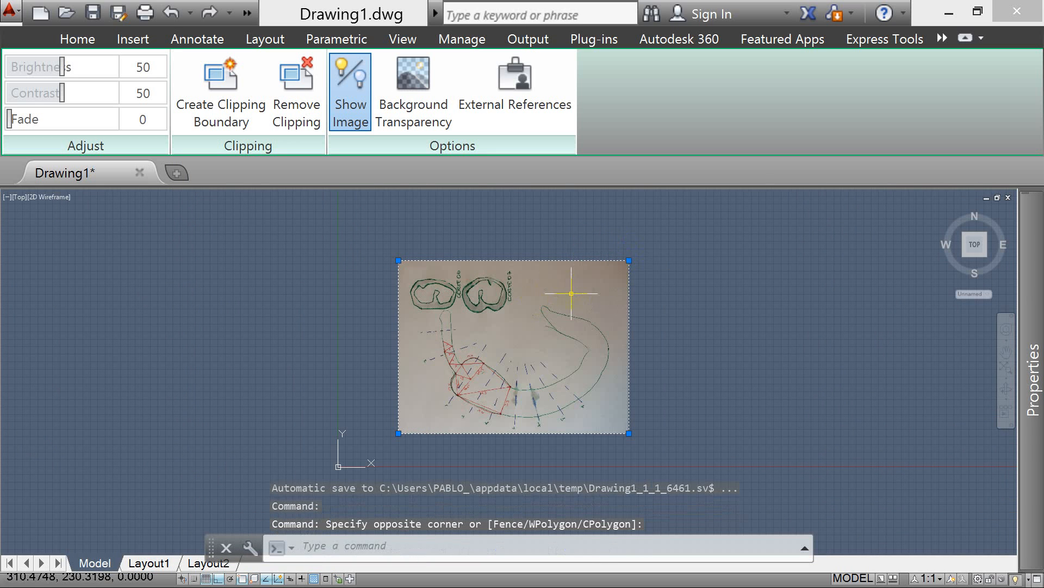
pyautogui.click(670, 247)
pyautogui.press('Escape')
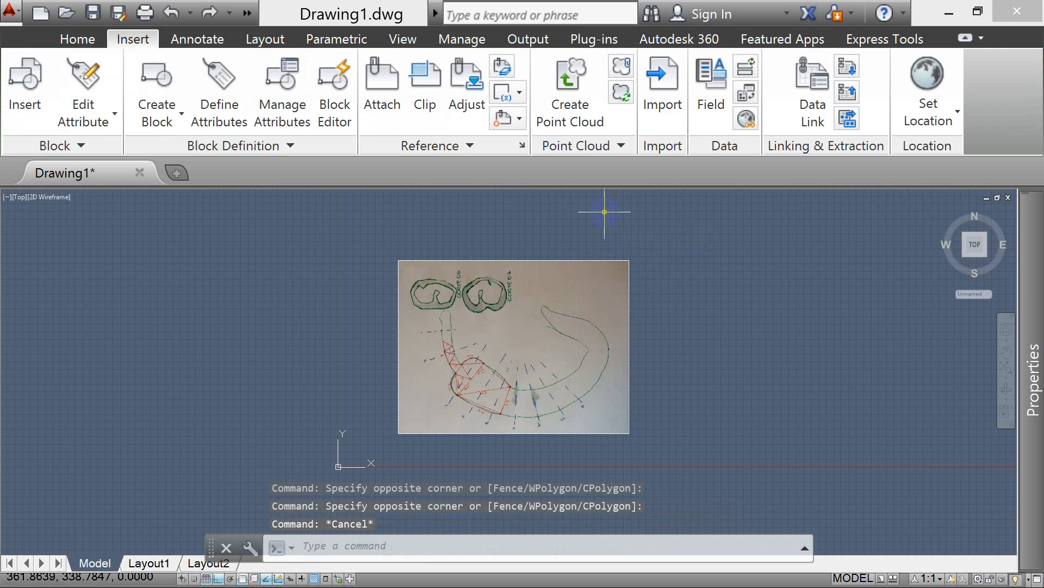
# Create a layer named IMAGEN, set its color to magenta and close the layer manager
pyautogui.click(76, 39)
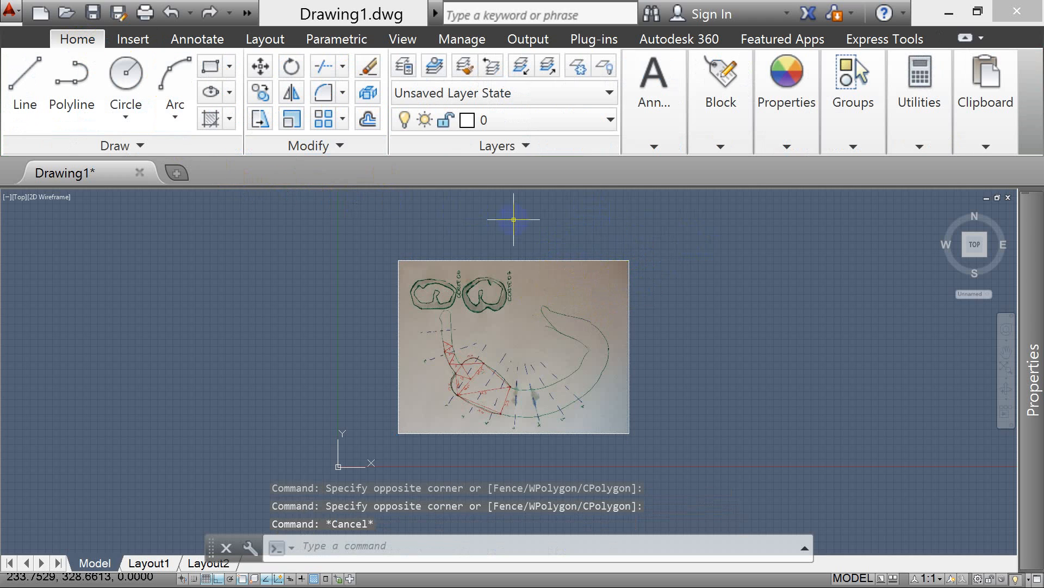
pyautogui.write('LA')
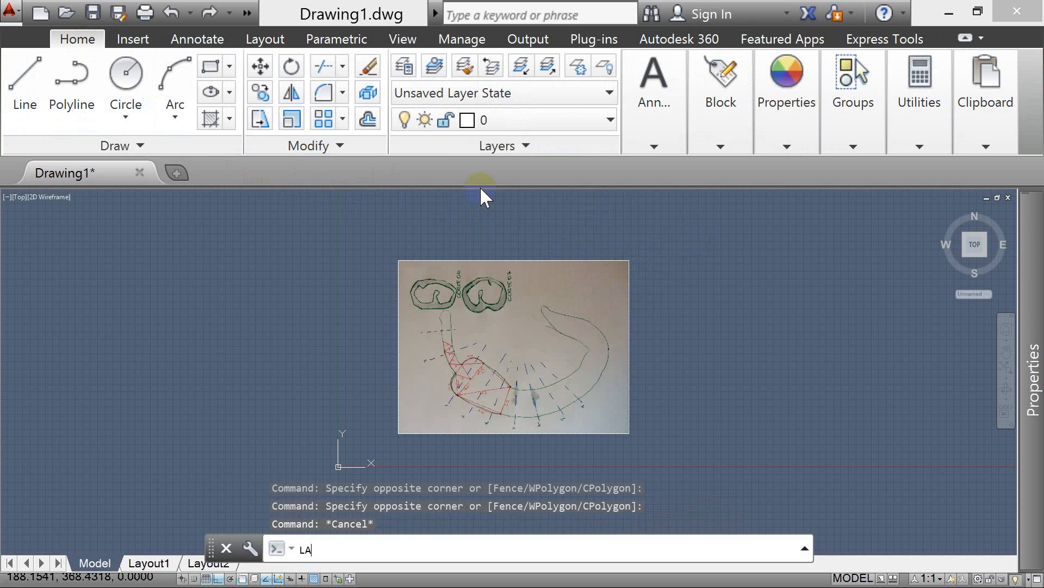
pyautogui.write('LA')
pyautogui.press('Return')
pyautogui.click(126, 166)
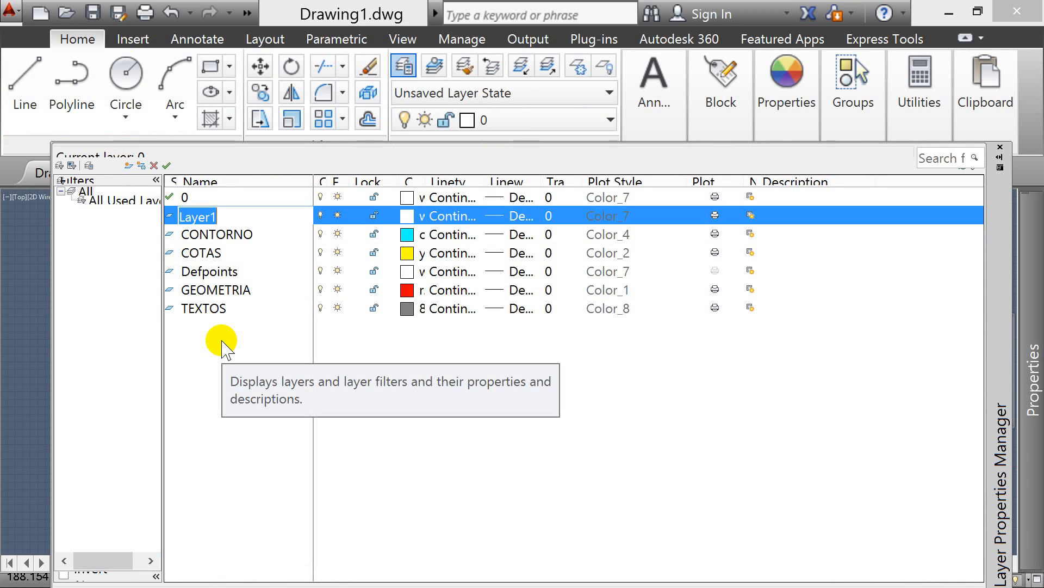
pyautogui.write('IMAGEN')
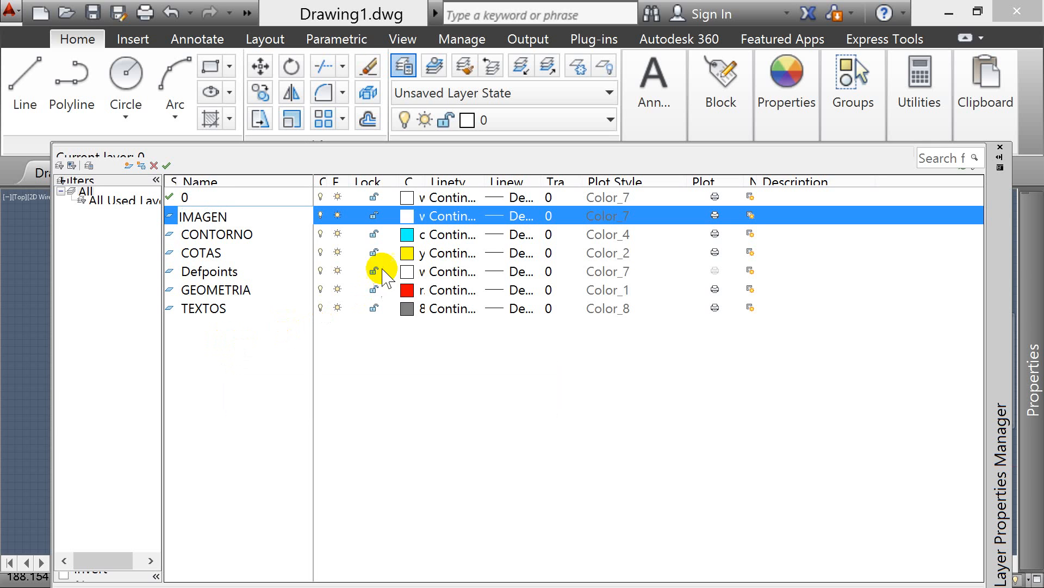
pyautogui.click(407, 216)
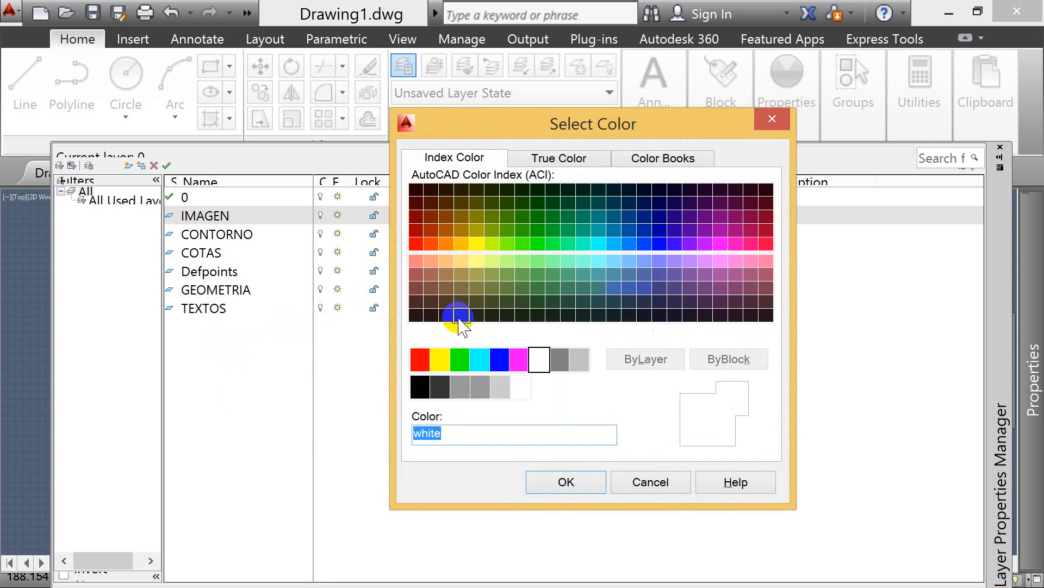
pyautogui.click(519, 359)
pyautogui.click(586, 487)
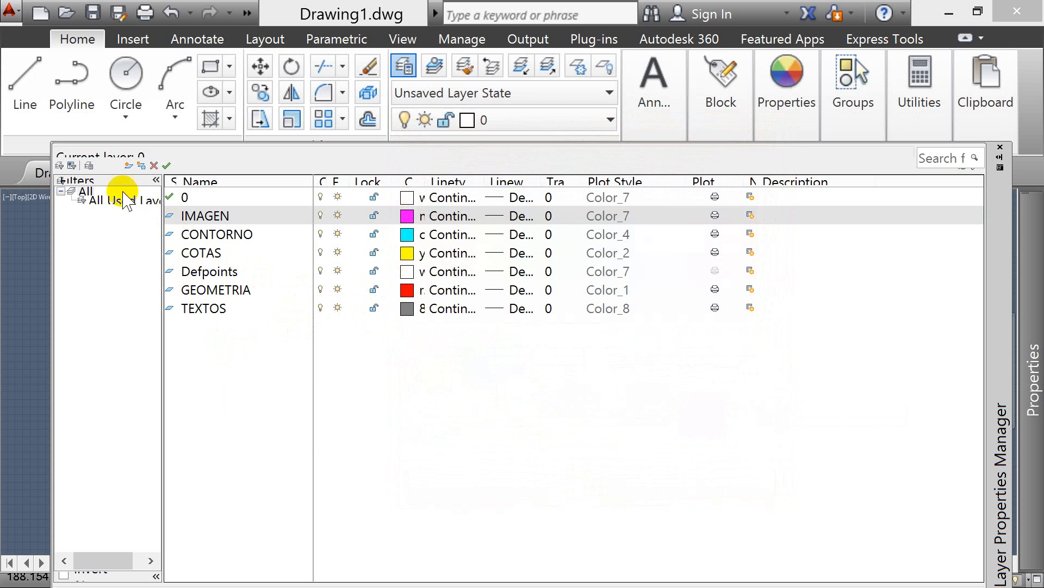
pyautogui.click(1000, 148)
# Move the attached sketch image to the IMAGEN layer and clear the selection
pyautogui.click(776, 231)
pyautogui.click(545, 357)
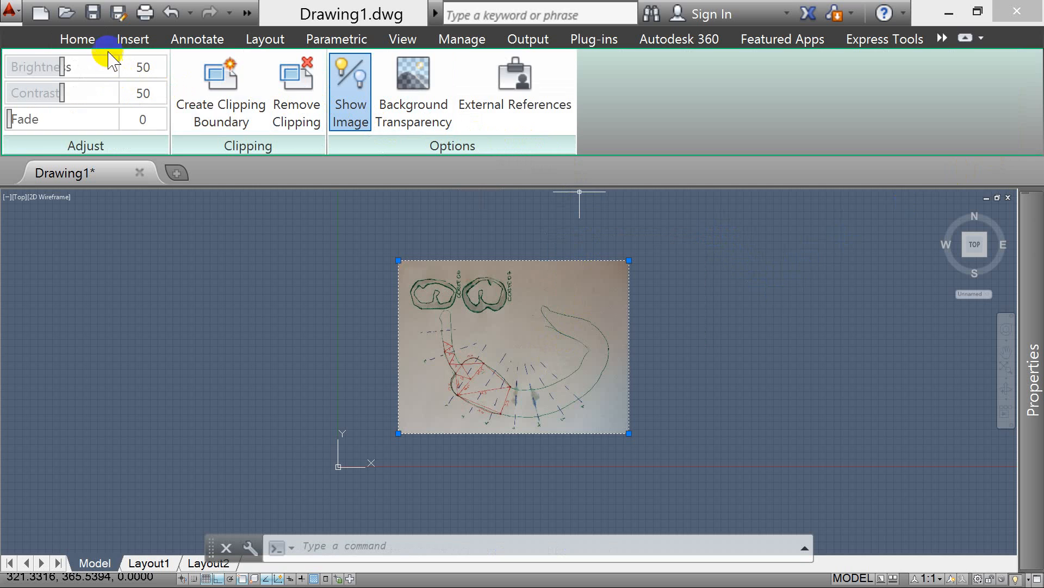
pyautogui.click(82, 39)
pyautogui.click(506, 120)
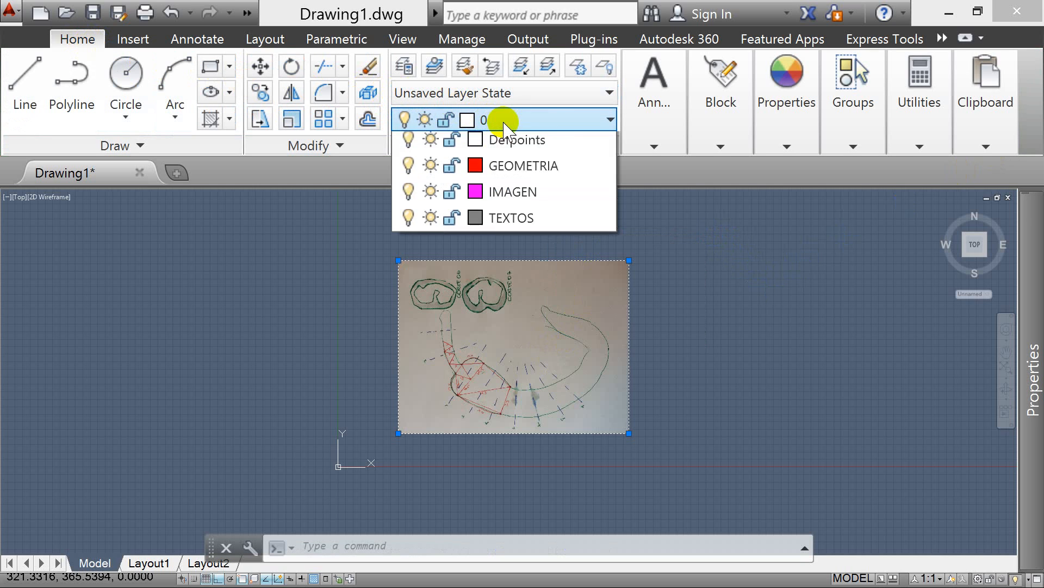
pyautogui.click(497, 272)
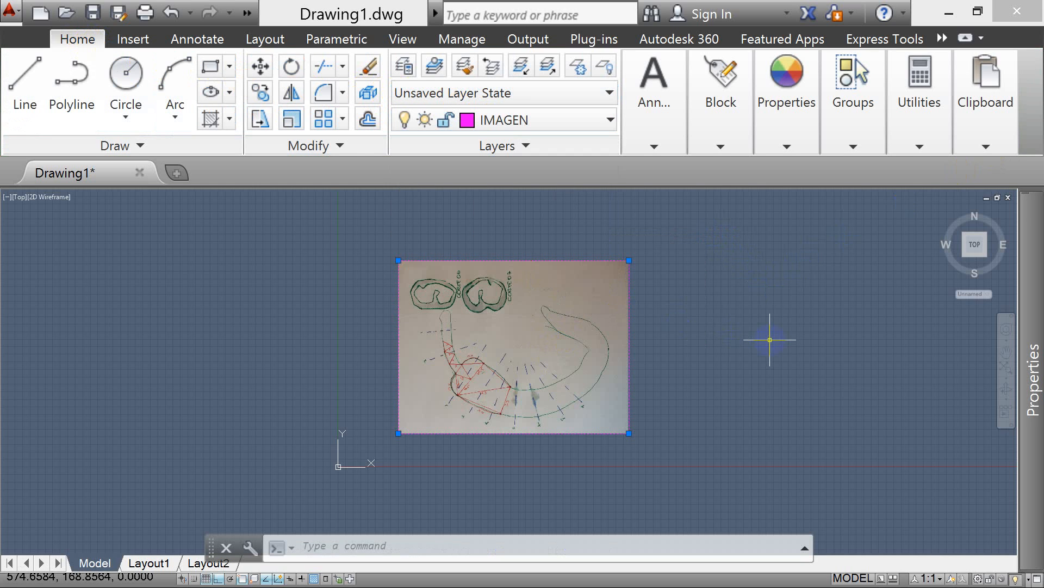
pyautogui.press('Escape')
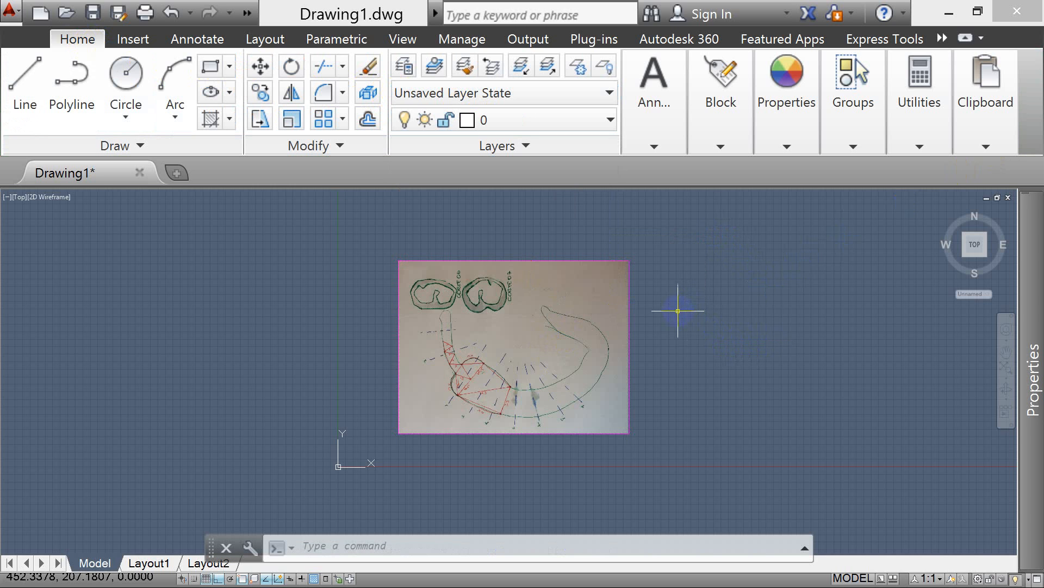
pyautogui.write('ro')
pyautogui.press('Return')
pyautogui.press('Escape')
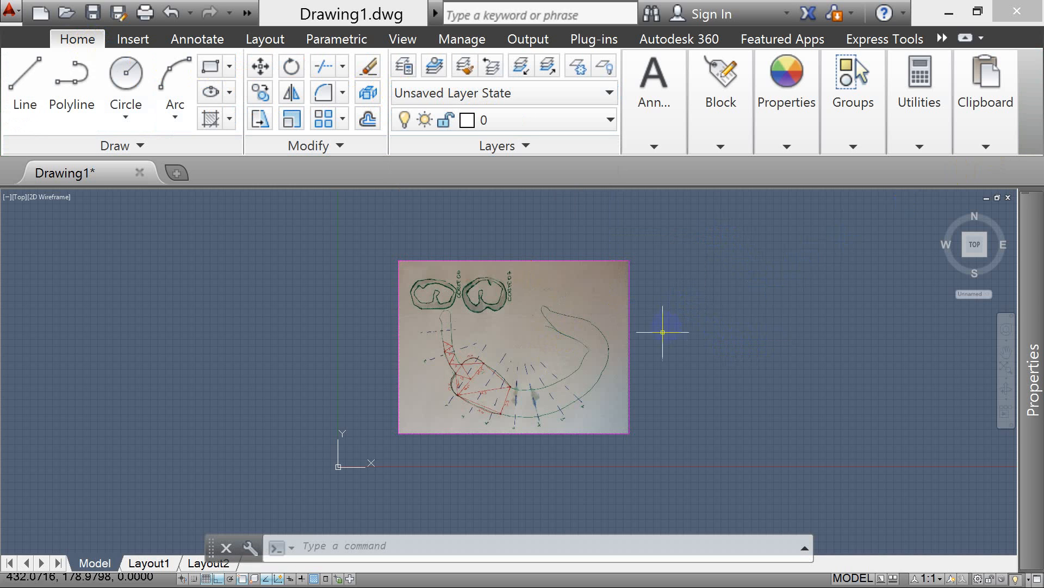
pyautogui.scroll(2, 544, 400)
pyautogui.scroll(-2, 452, 381)
pyautogui.click(432, 373)
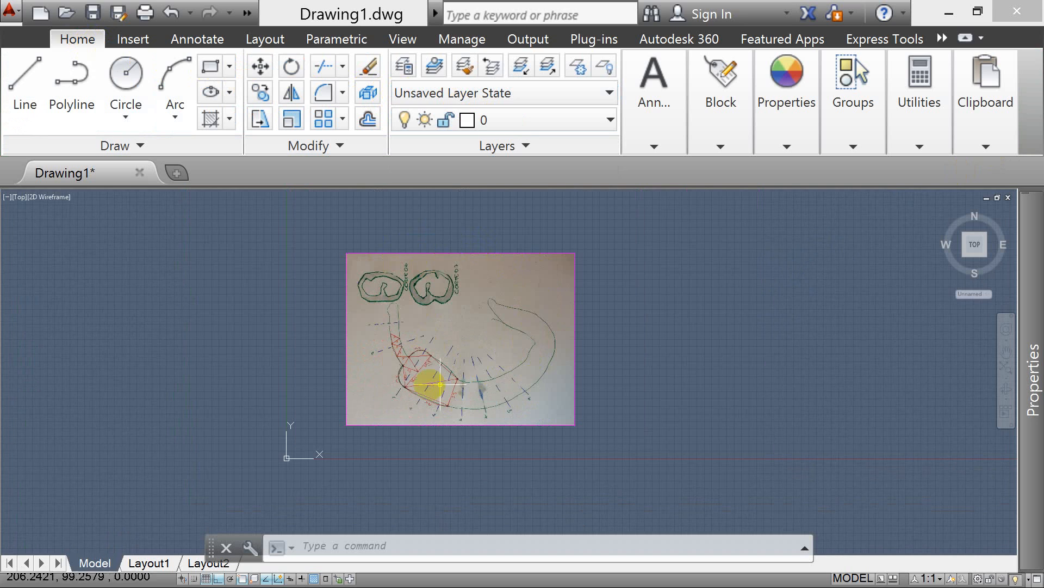
pyautogui.click(489, 350)
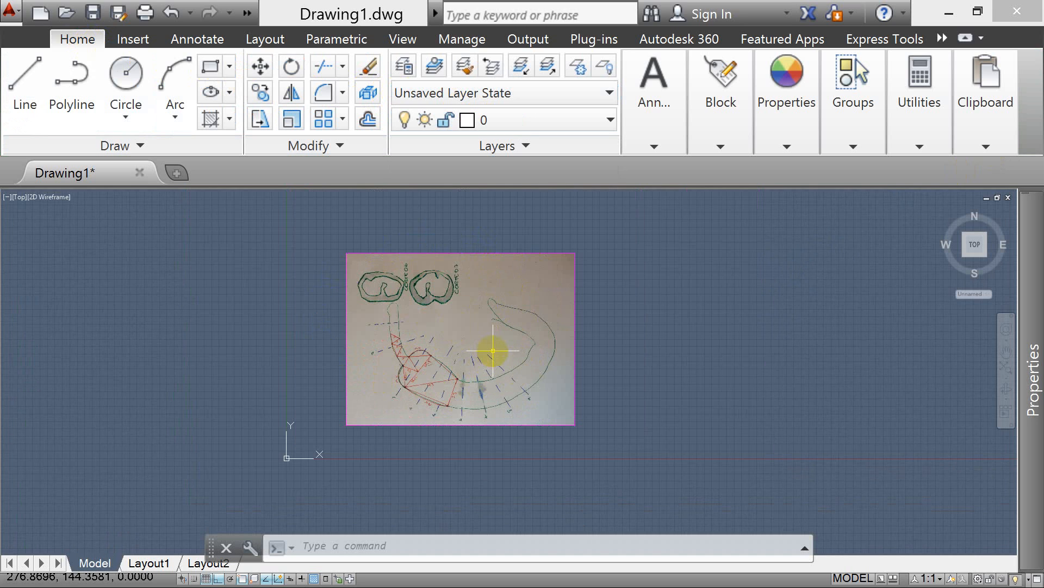
pyautogui.write('ro')
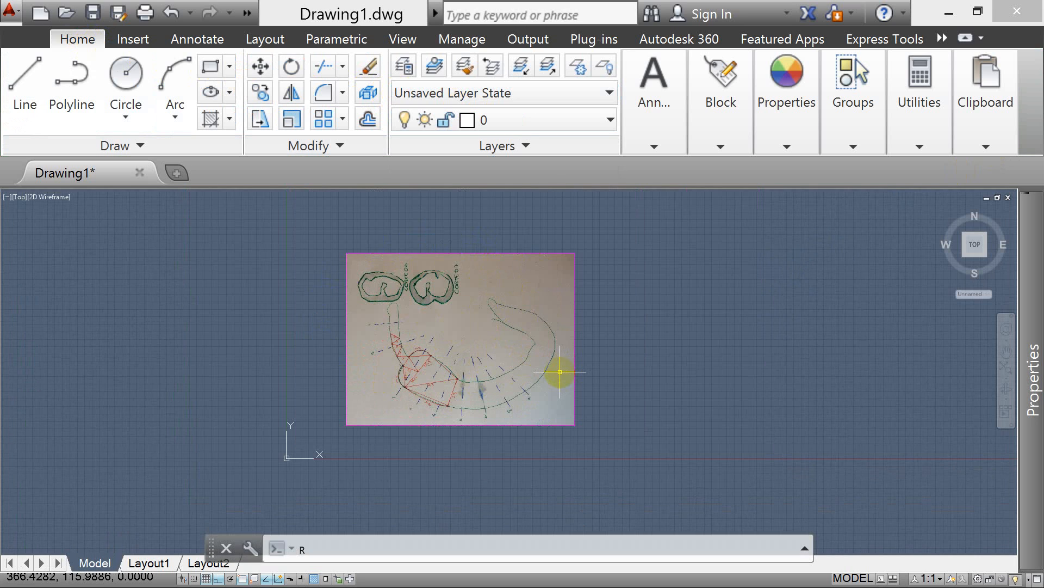
pyautogui.press('Return')
pyautogui.press('Escape')
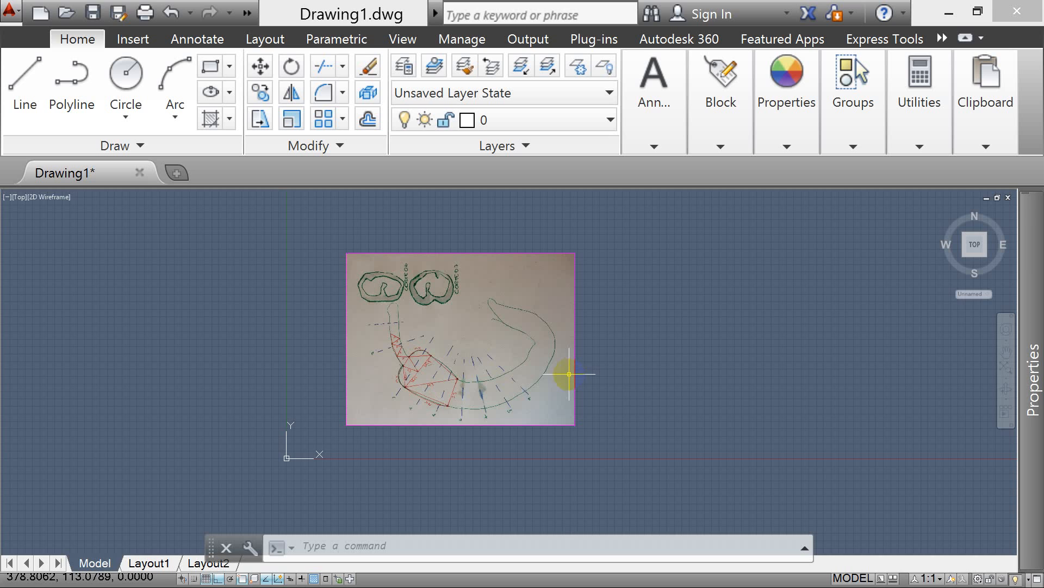
# Rotate the attached sketch image 270° about its lower-right corner using Ortho
pyautogui.write('ro')
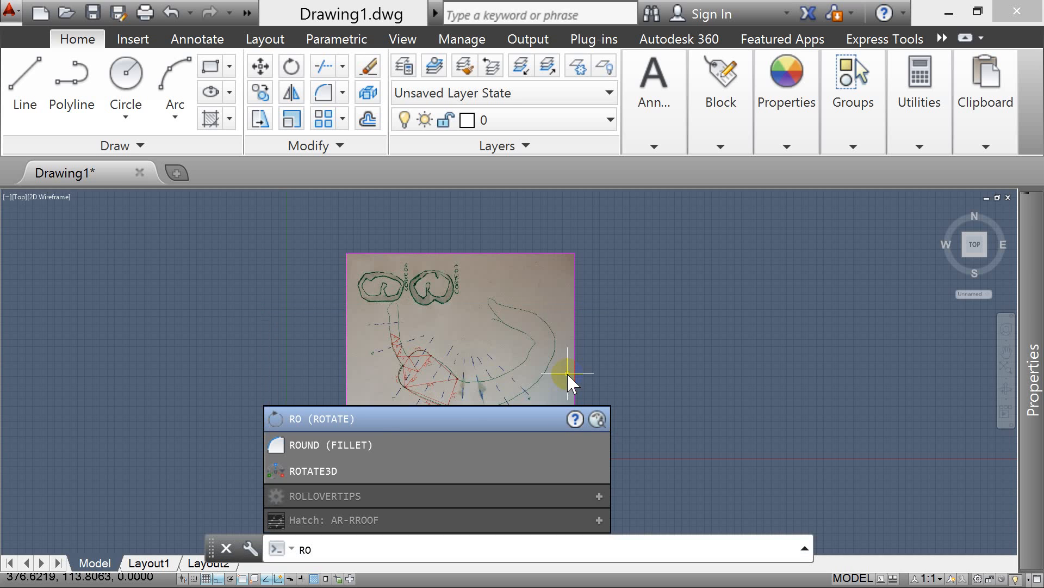
pyautogui.click(396, 420)
pyautogui.click(599, 394)
pyautogui.click(541, 435)
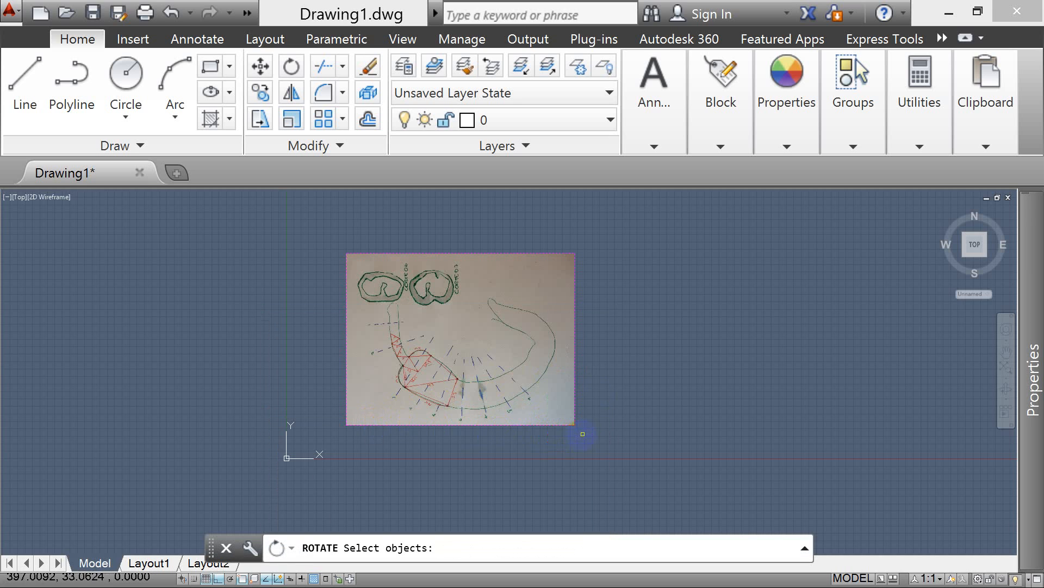
pyautogui.press('Return')
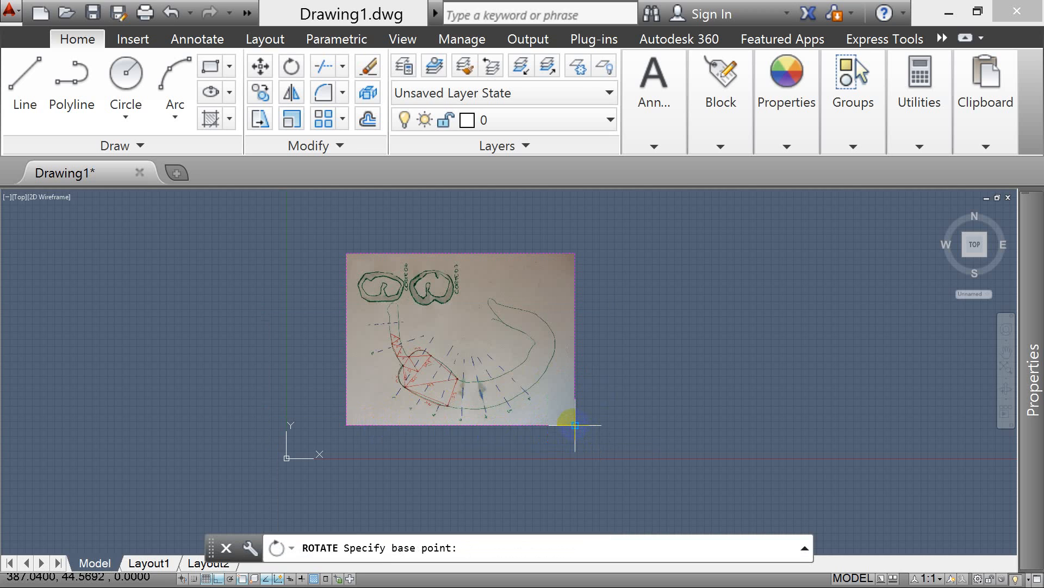
pyautogui.click(575, 425)
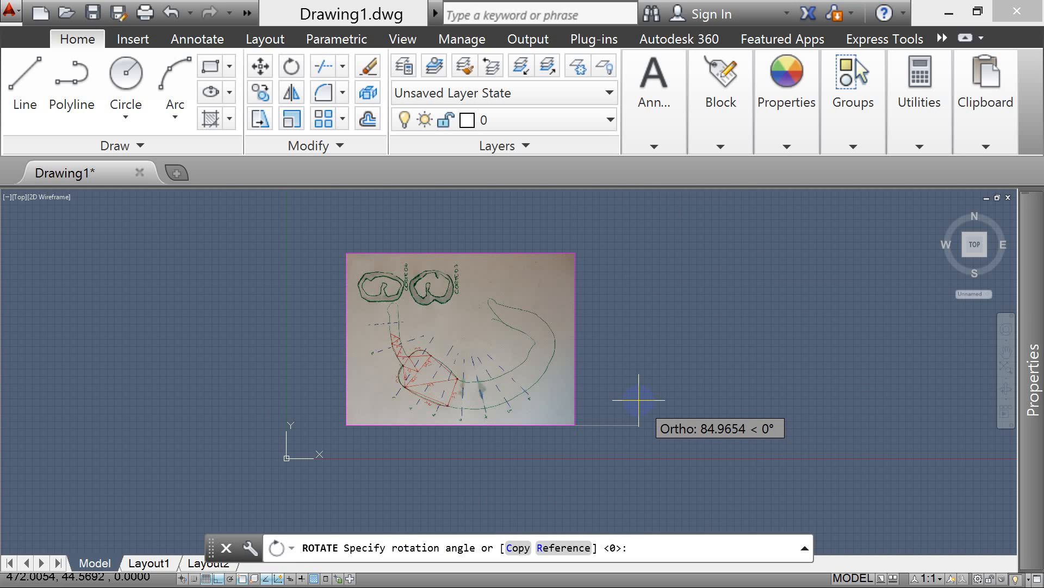
pyautogui.press('F8')
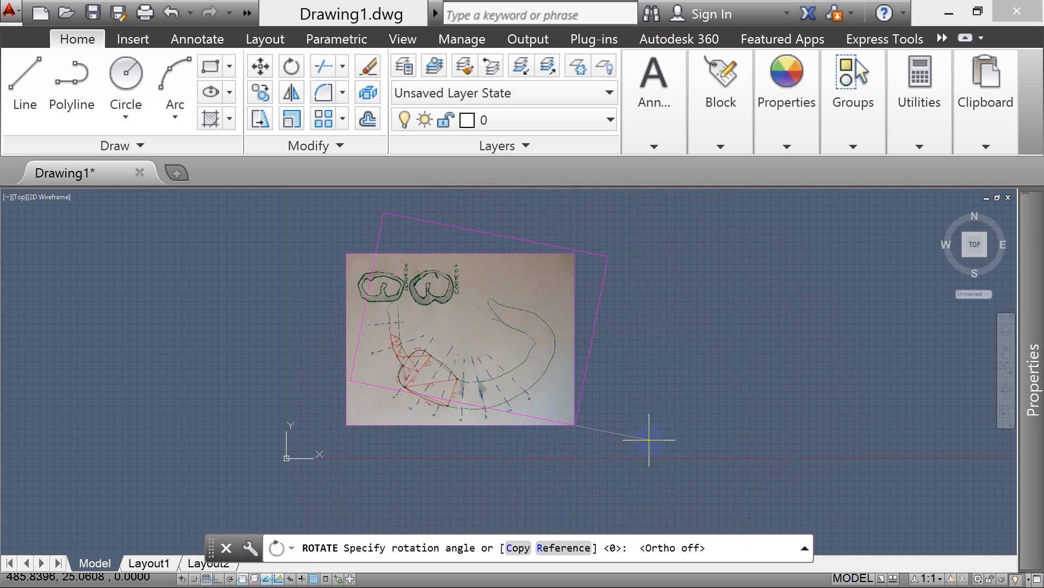
pyautogui.press('F8')
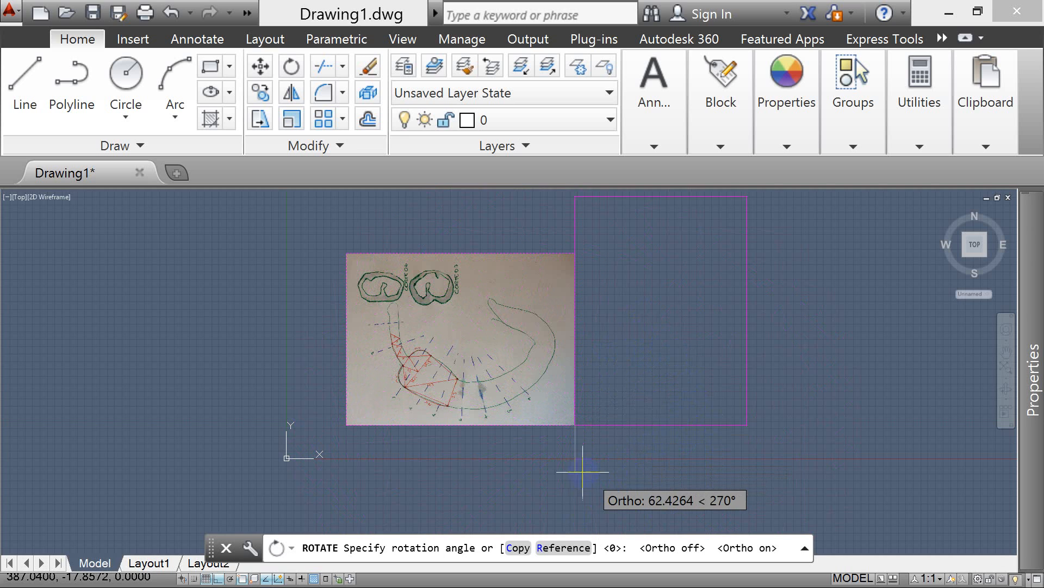
pyautogui.click(569, 473)
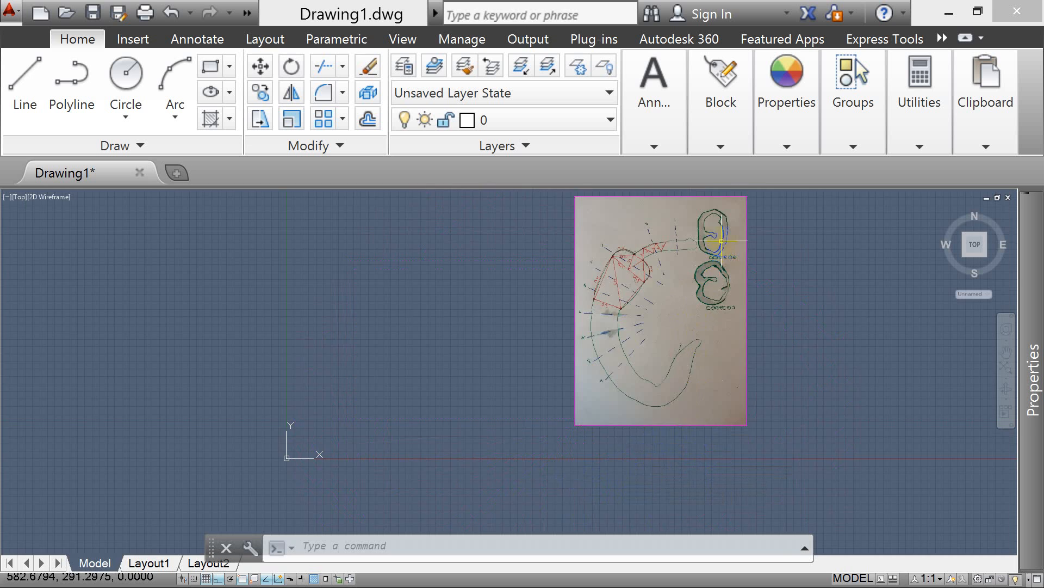
# Start a polyline for tracing the sketch, with Ortho and object snap turned off
pyautogui.scroll(6, 697, 242)
pyautogui.scroll(-4, 321, 283)
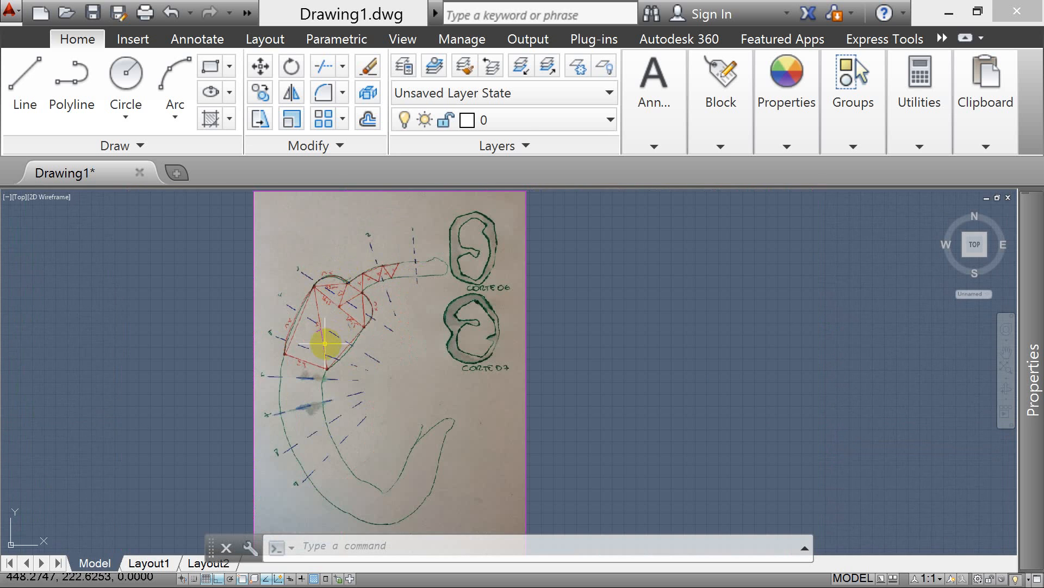
pyautogui.scroll(6, 313, 305)
pyautogui.scroll(-2, 334, 356)
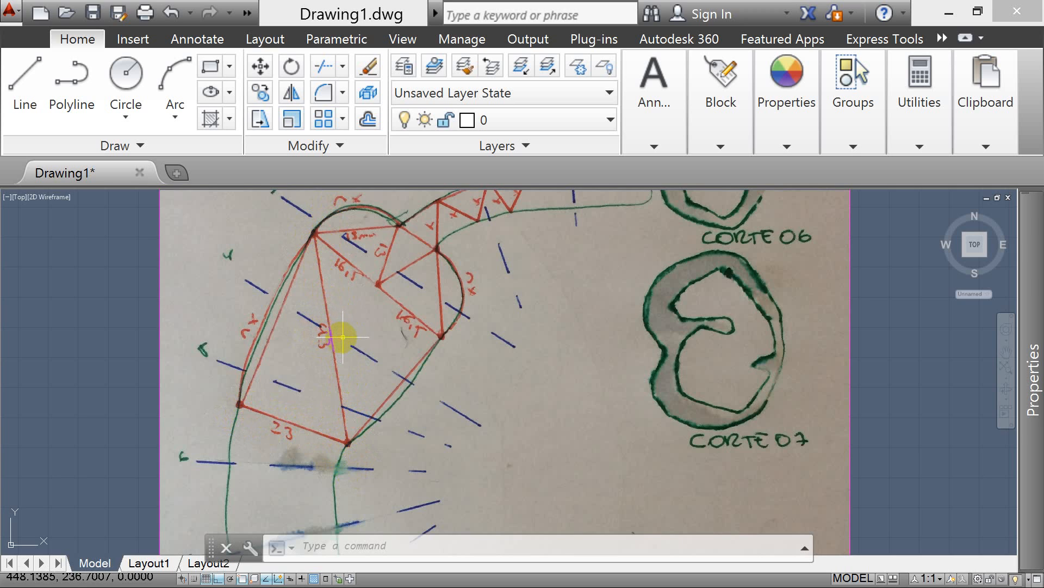
pyautogui.press('Escape')
pyautogui.press('Escape')
pyautogui.press('Escape')
pyautogui.press('Escape')
pyautogui.write('PL')
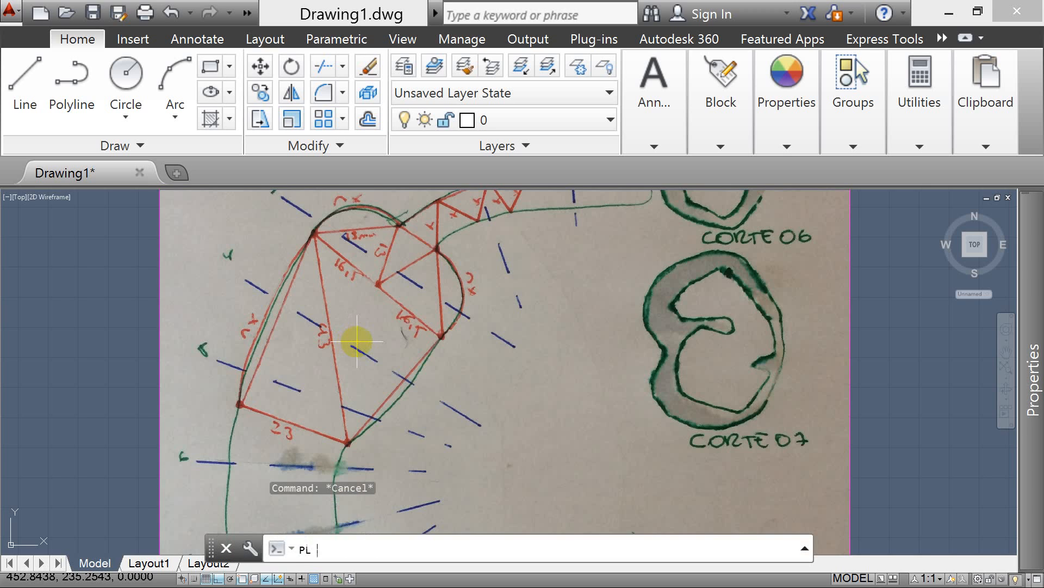
pyautogui.press('Return')
pyautogui.press('F8')
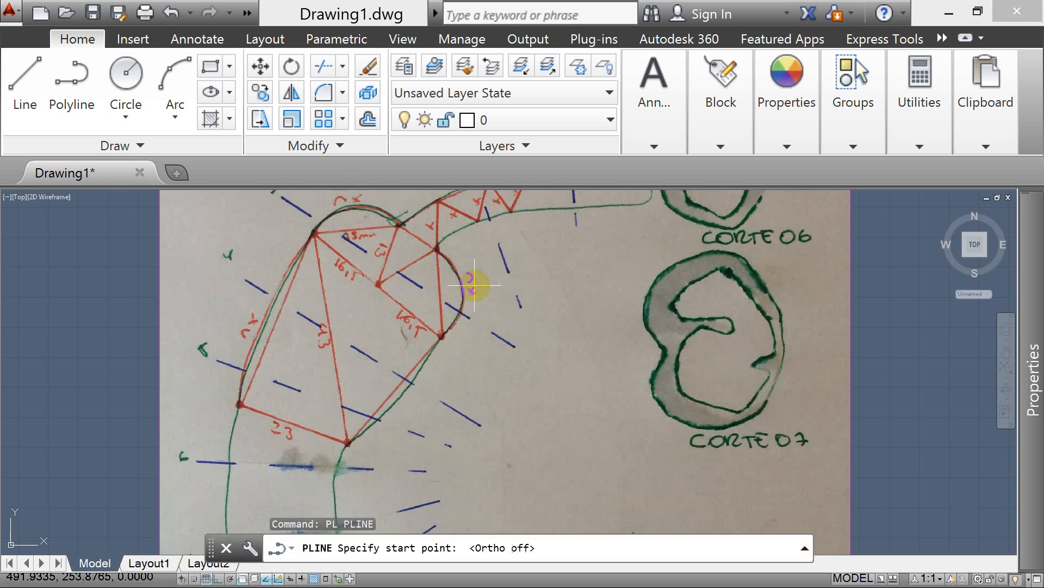
pyautogui.click(241, 578)
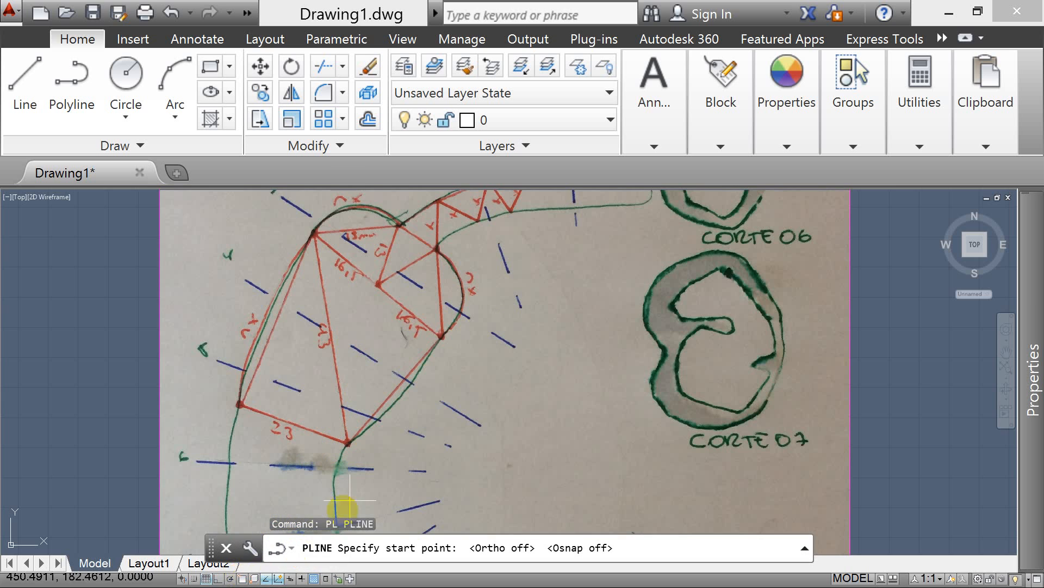
# Trace the sketch's red line marked 43 with one straight polyline segment from its upper node to its lower node
pyautogui.scroll(-4, 349, 459)
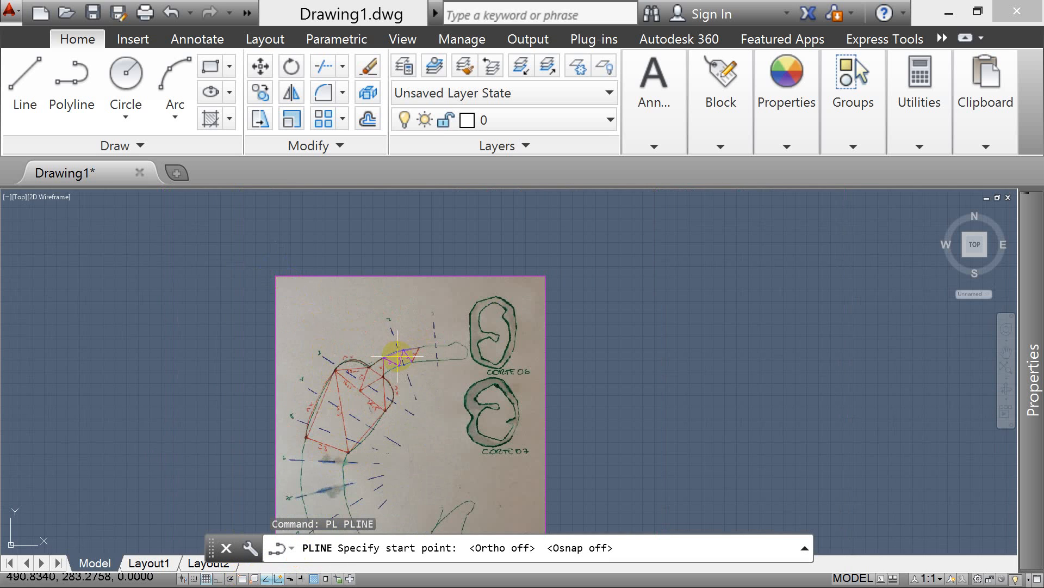
pyautogui.scroll(8, 329, 381)
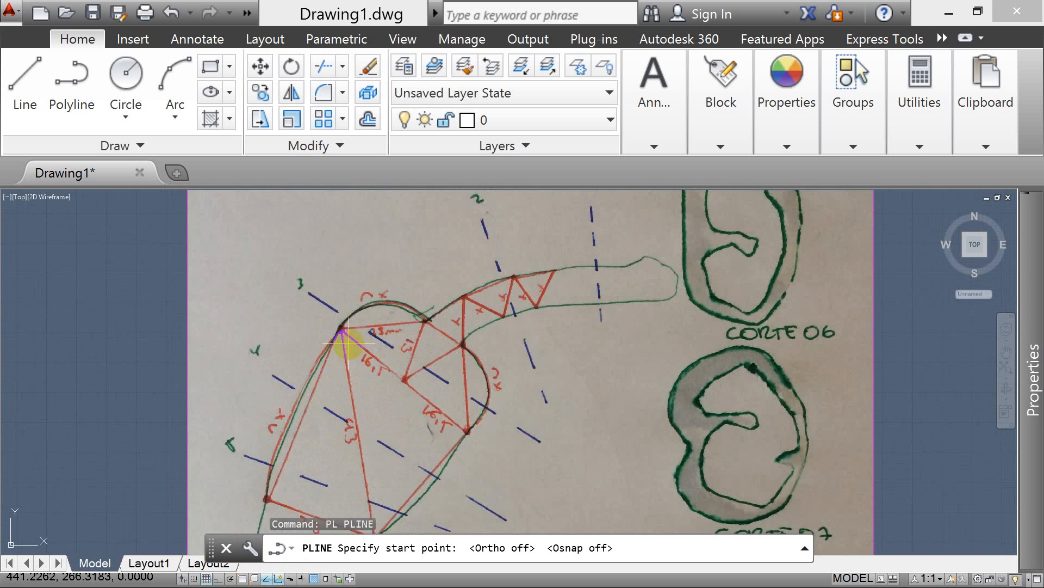
pyautogui.scroll(4, 326, 314)
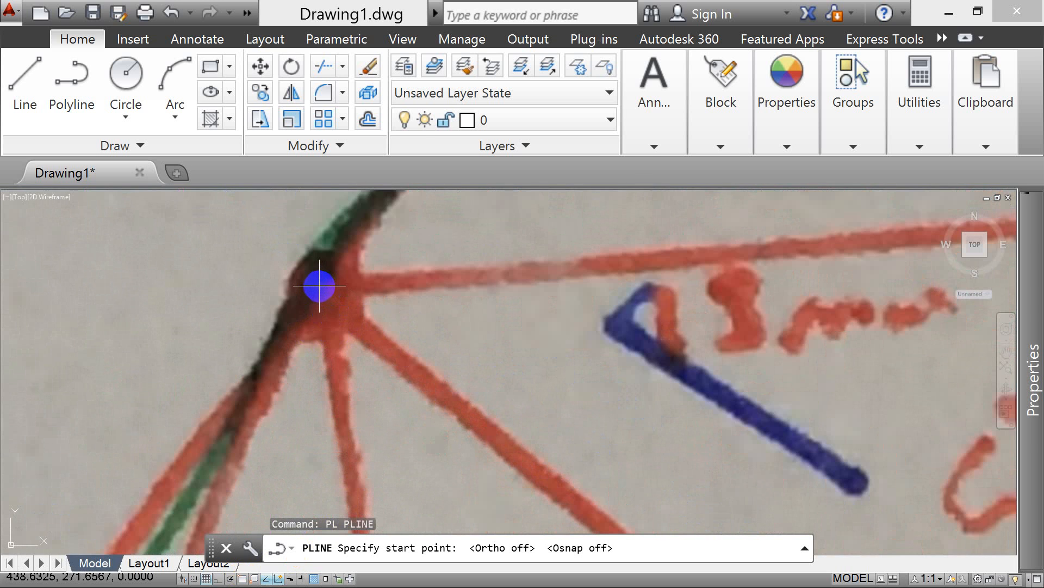
pyautogui.click(319, 287)
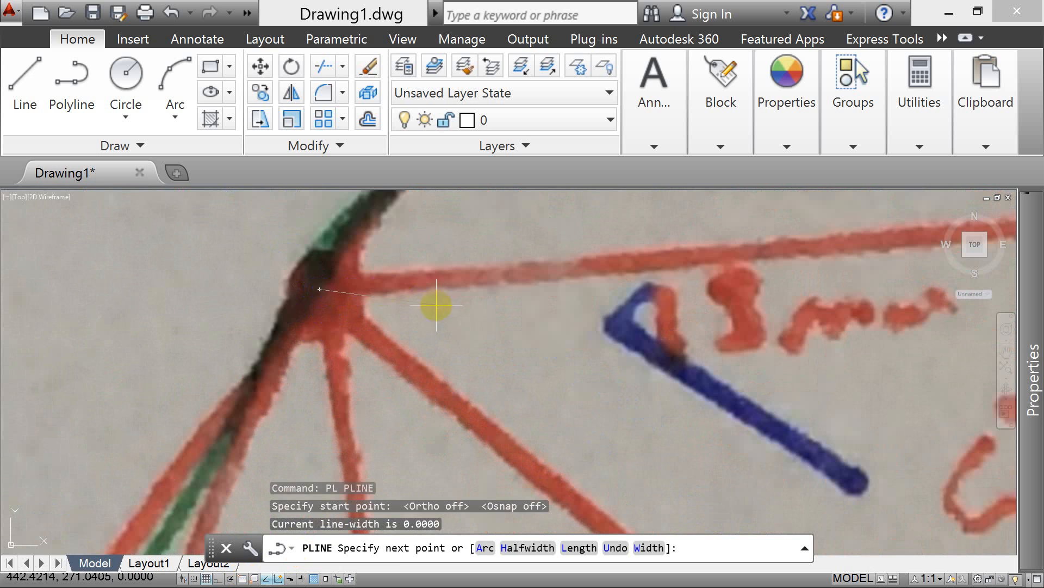
pyautogui.scroll(-6, 365, 303)
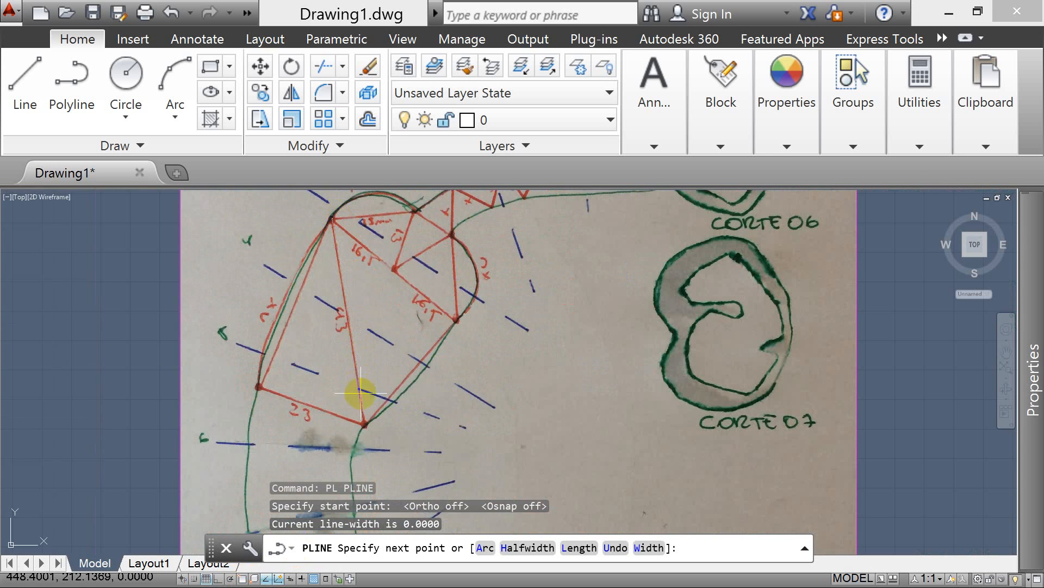
pyautogui.scroll(5, 364, 425)
pyautogui.scroll(5, 363, 434)
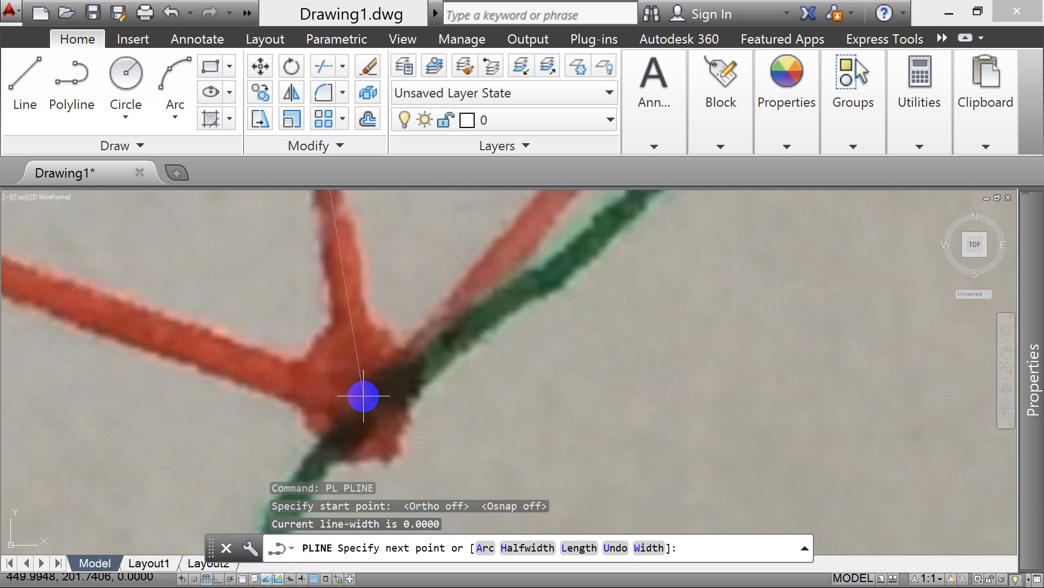
pyautogui.click(364, 396)
pyautogui.rightClick(383, 441)
pyautogui.scroll(-8, 404, 450)
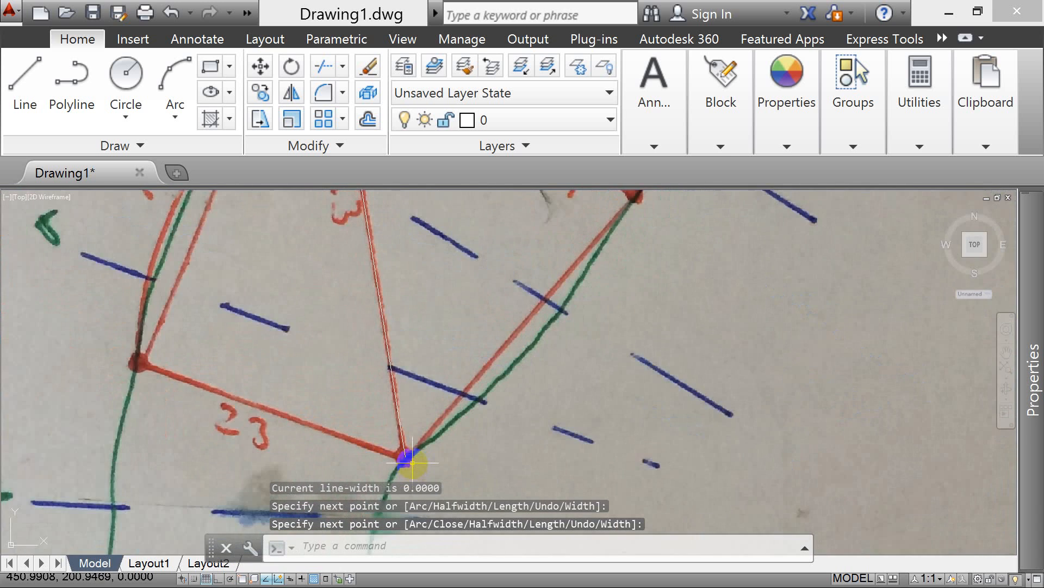
pyautogui.scroll(2, 411, 447)
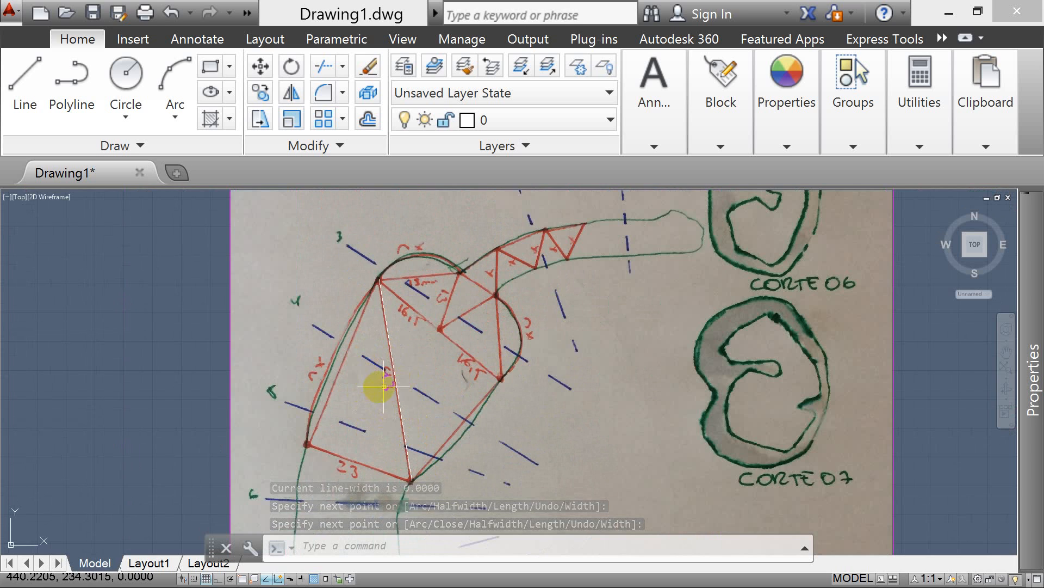
# Turn object snap back on in preparation for measuring the traced line
pyautogui.press('Escape')
pyautogui.press('Escape')
pyautogui.write('di')
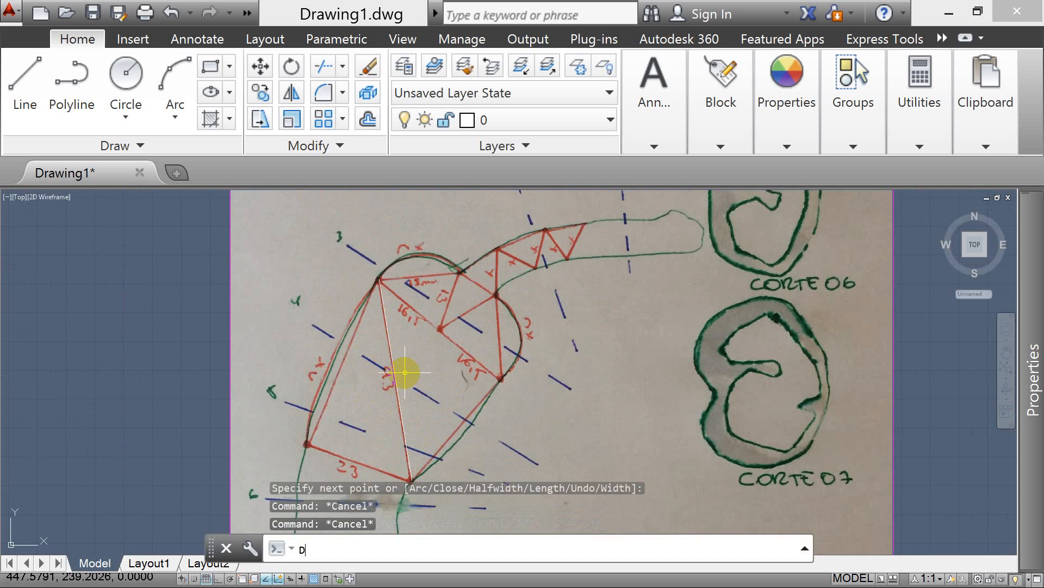
pyautogui.press('Return')
pyautogui.press('Escape')
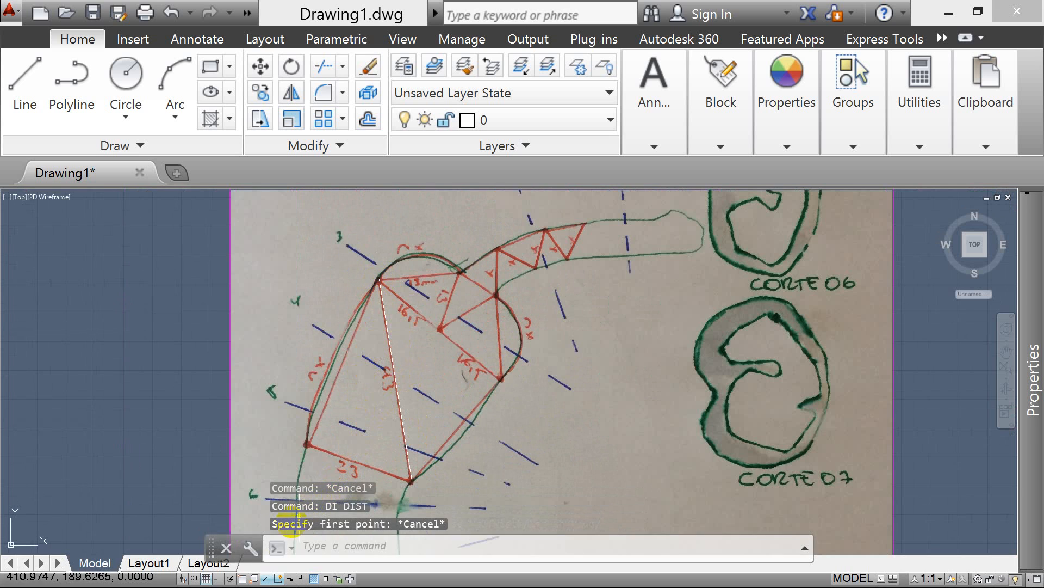
pyautogui.rightClick(242, 578)
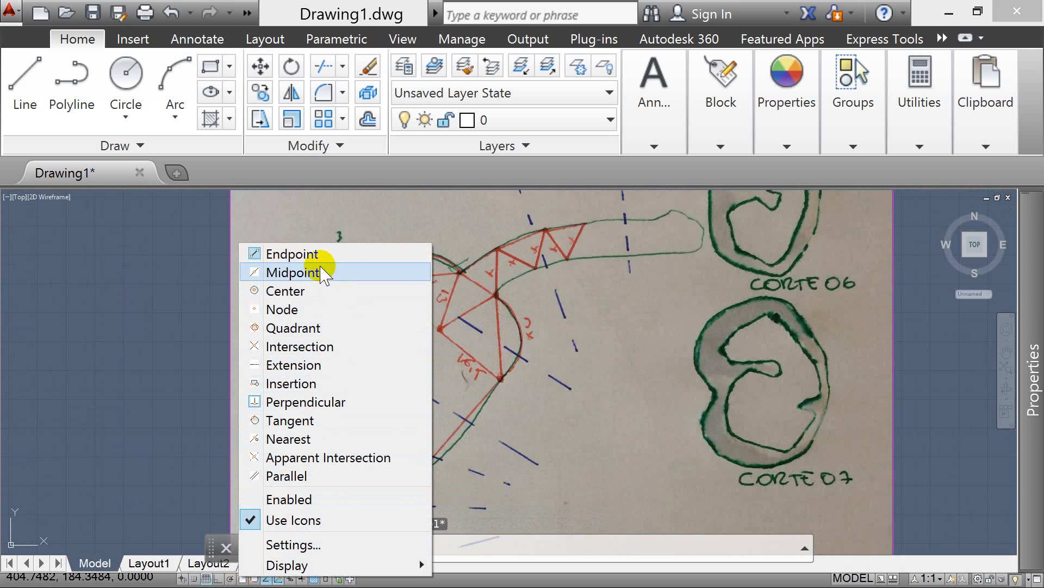
pyautogui.click(249, 580)
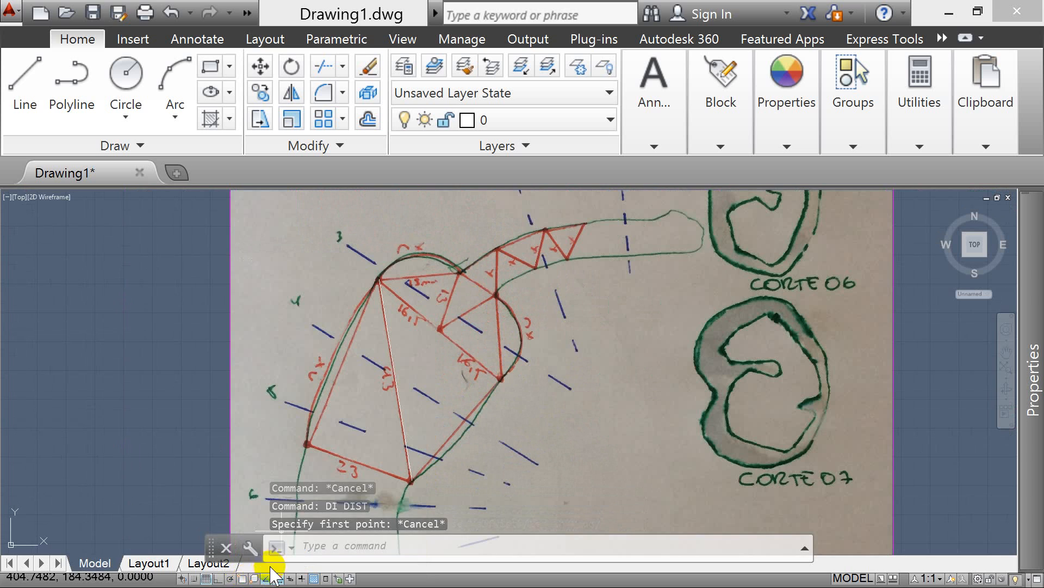
pyautogui.click(247, 578)
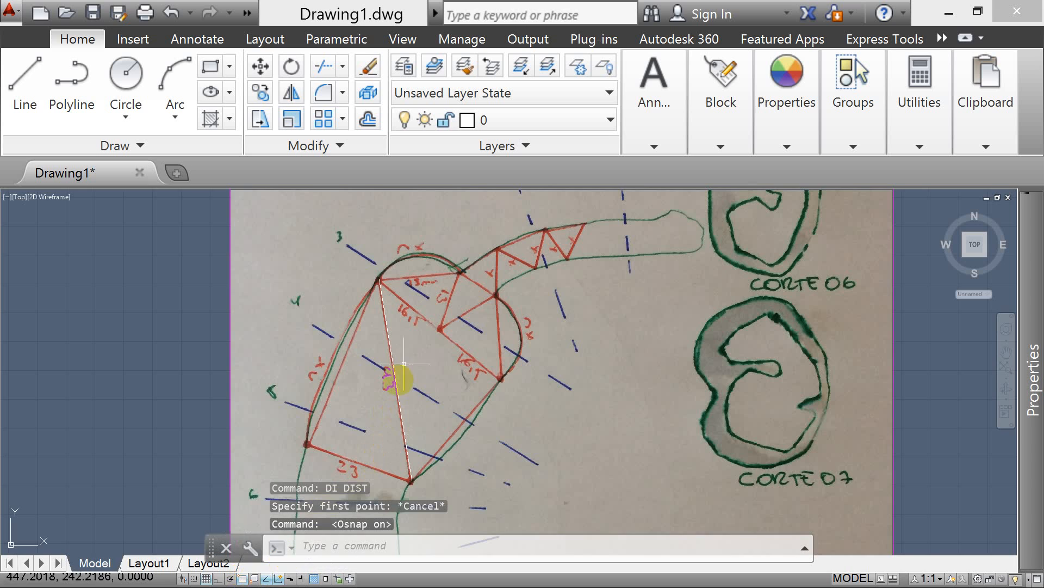
# Measure the distance between the two endpoints of the traced reference line marked 43
pyautogui.write('D')
pyautogui.click(380, 348)
pyautogui.press('Escape')
pyautogui.write('DI')
pyautogui.press('Return')
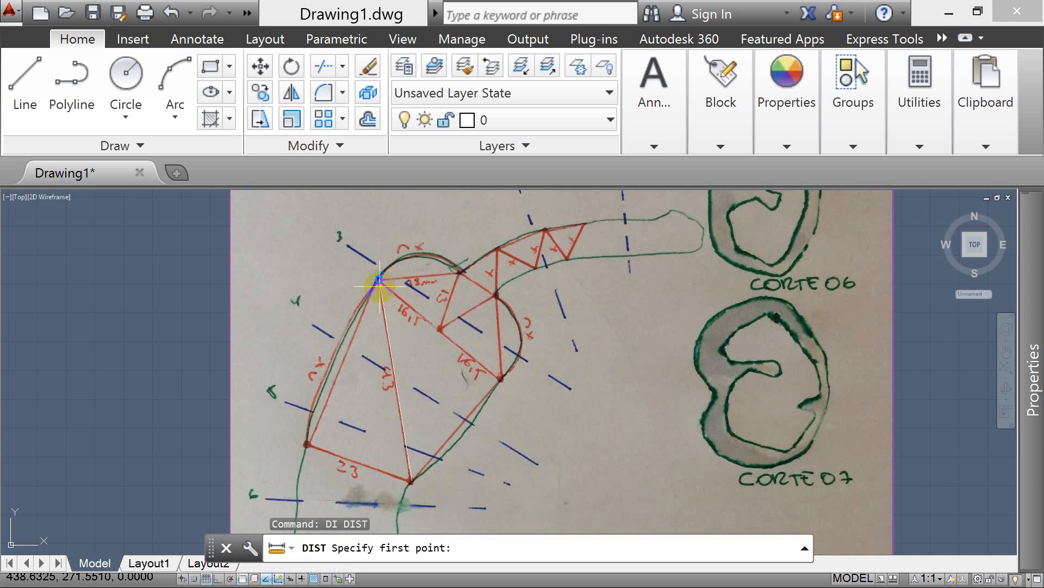
pyautogui.click(379, 280)
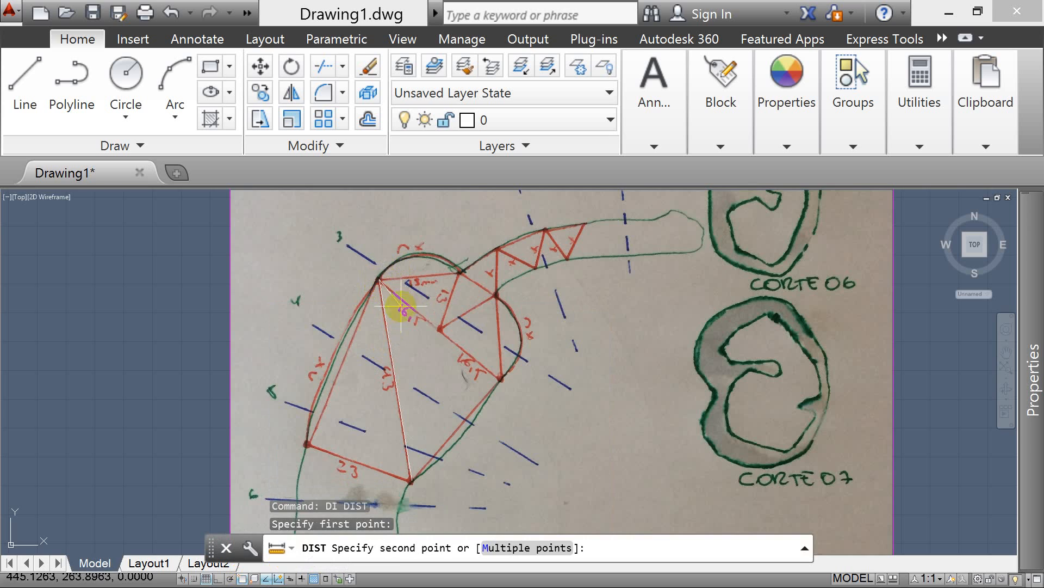
pyautogui.click(412, 480)
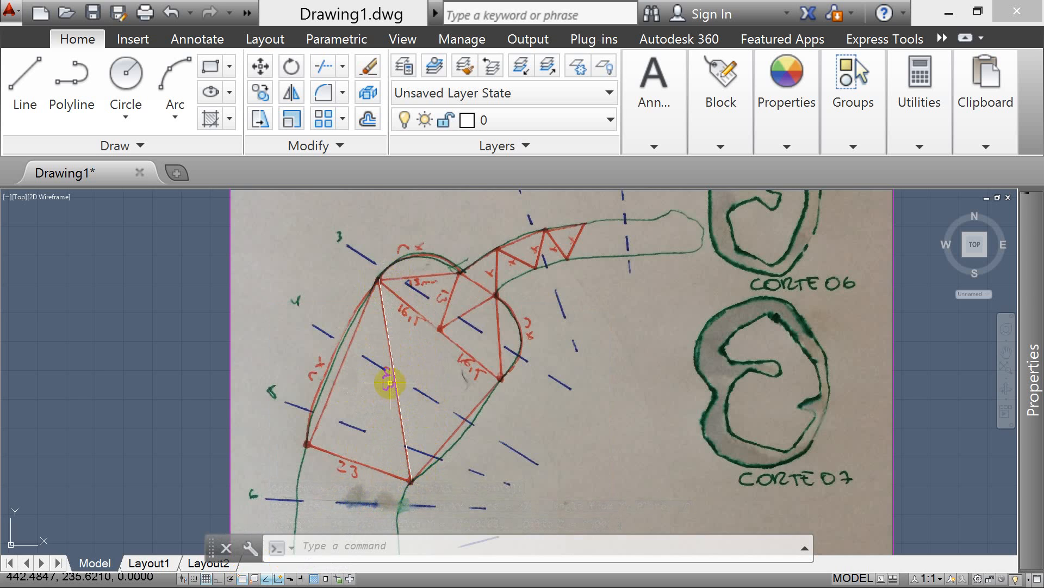
pyautogui.scroll(-6, 376, 313)
pyautogui.press('Escape')
pyautogui.scroll(2, 376, 319)
pyautogui.press('Escape')
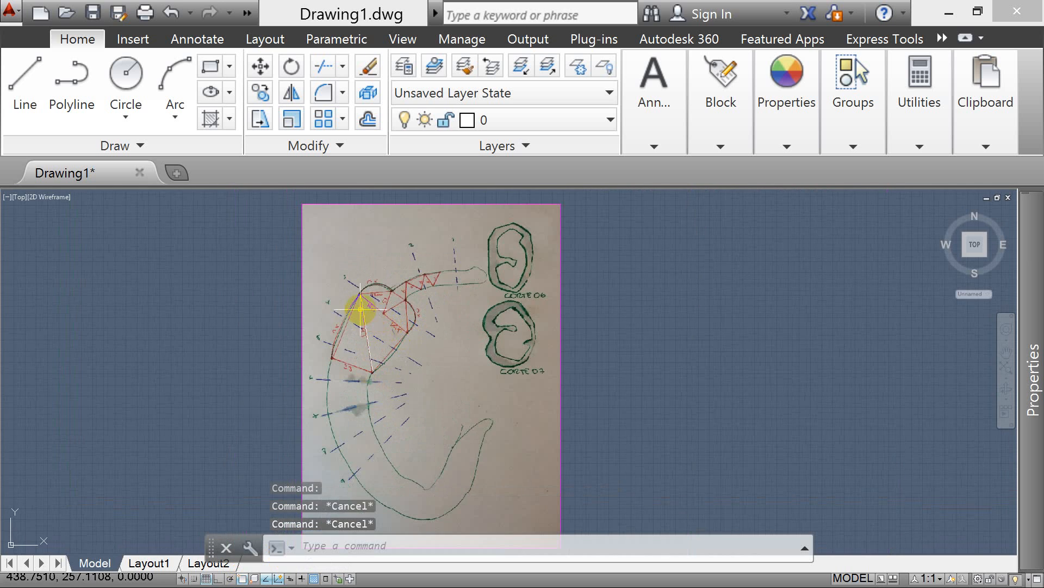
pyautogui.scroll(-2, 361, 309)
pyautogui.press('Escape')
pyautogui.scroll(-2, 356, 306)
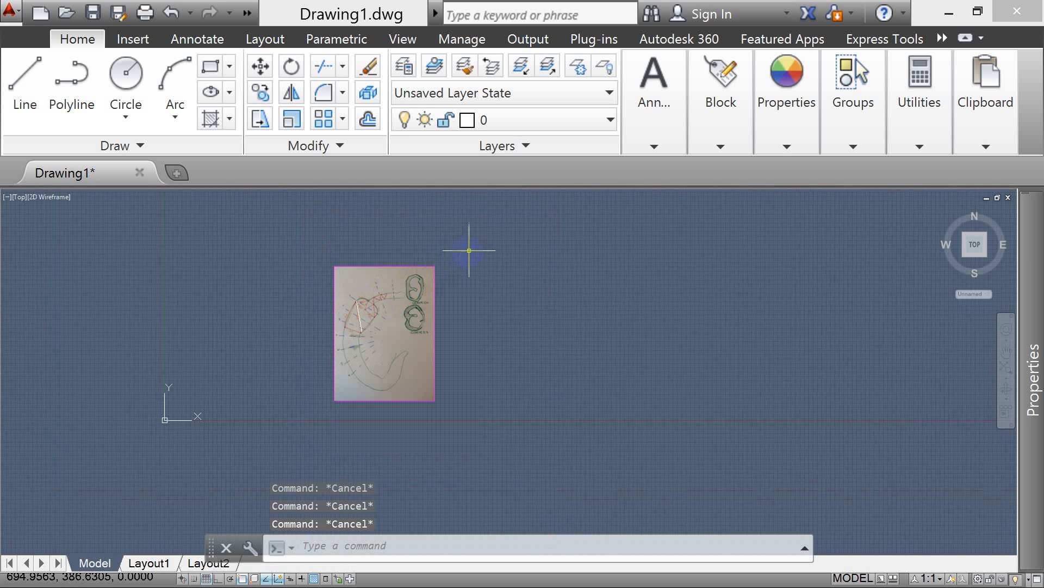
pyautogui.write('sc')
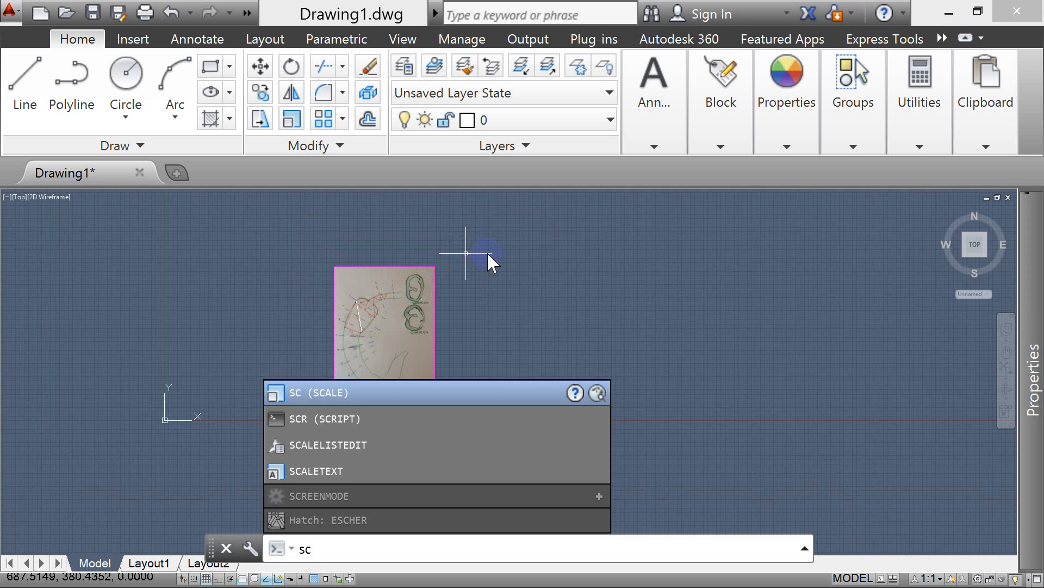
pyautogui.press('Return')
pyautogui.click(473, 227)
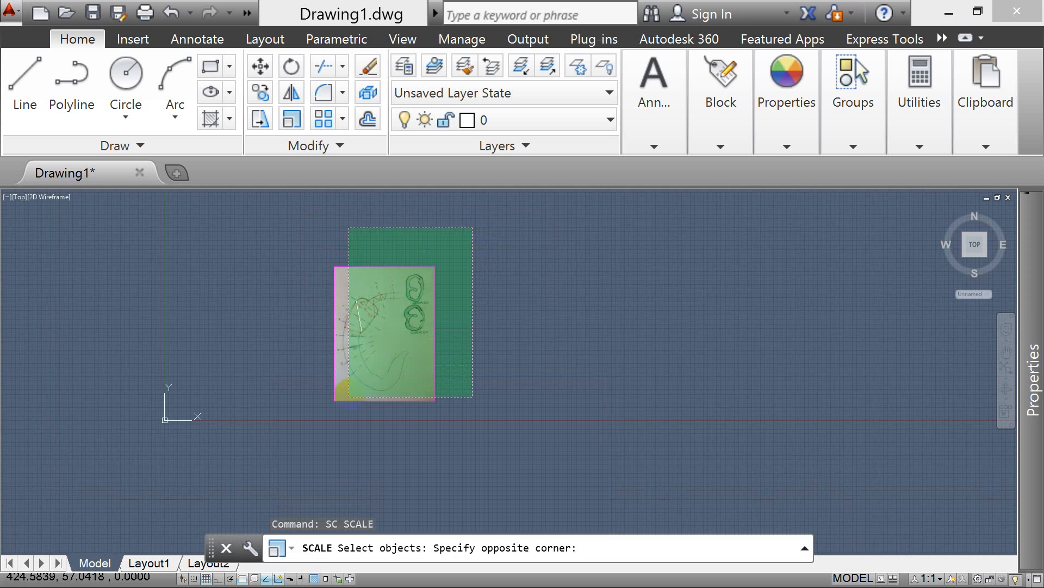
pyautogui.click(296, 437)
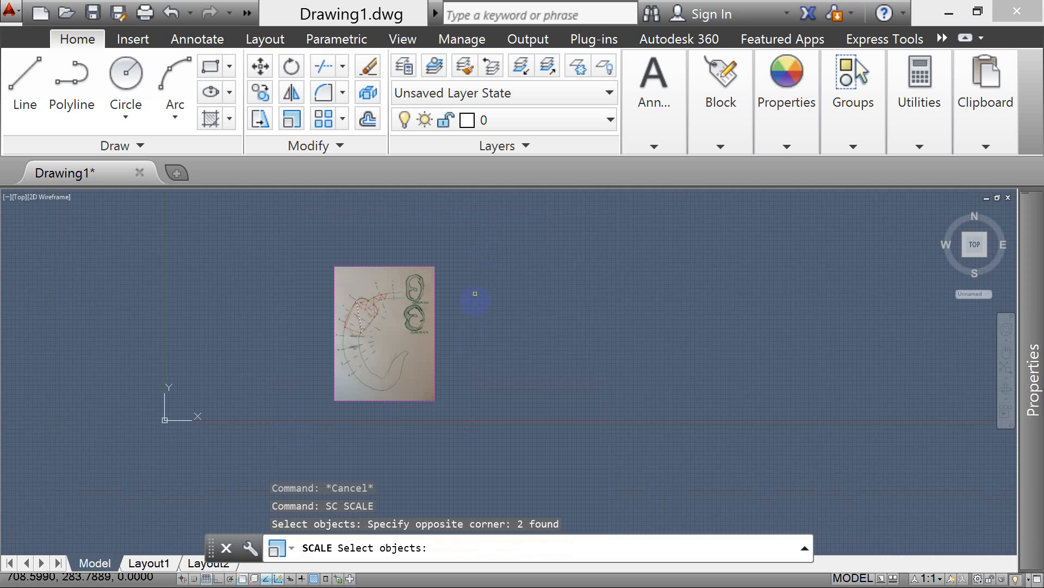
pyautogui.click(478, 236)
pyautogui.click(306, 448)
pyautogui.click(480, 236)
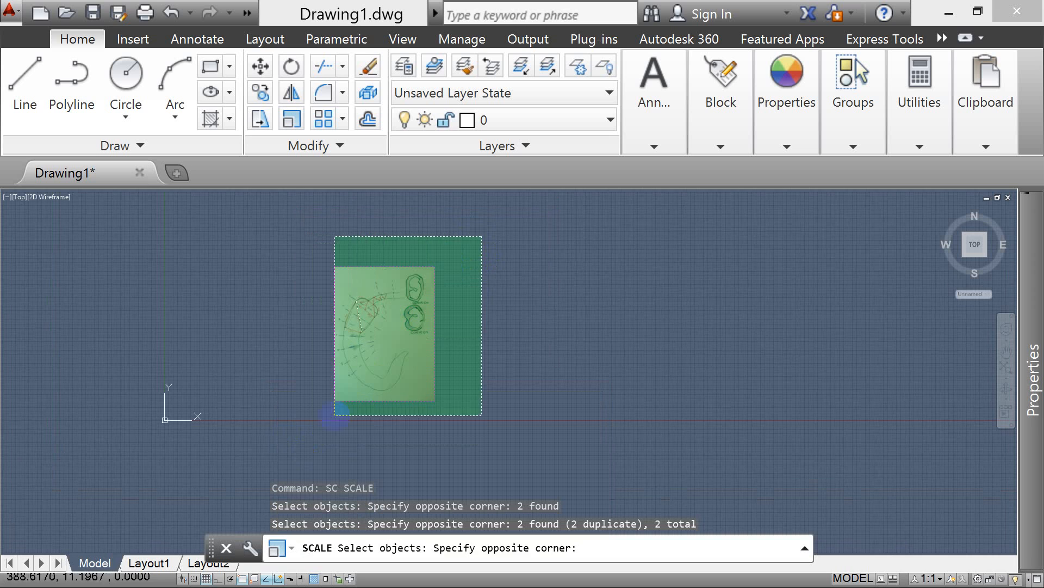
pyautogui.click(335, 417)
pyautogui.press('Escape')
pyautogui.click(484, 226)
pyautogui.click(381, 336)
pyautogui.press('Escape')
pyautogui.press('Escape')
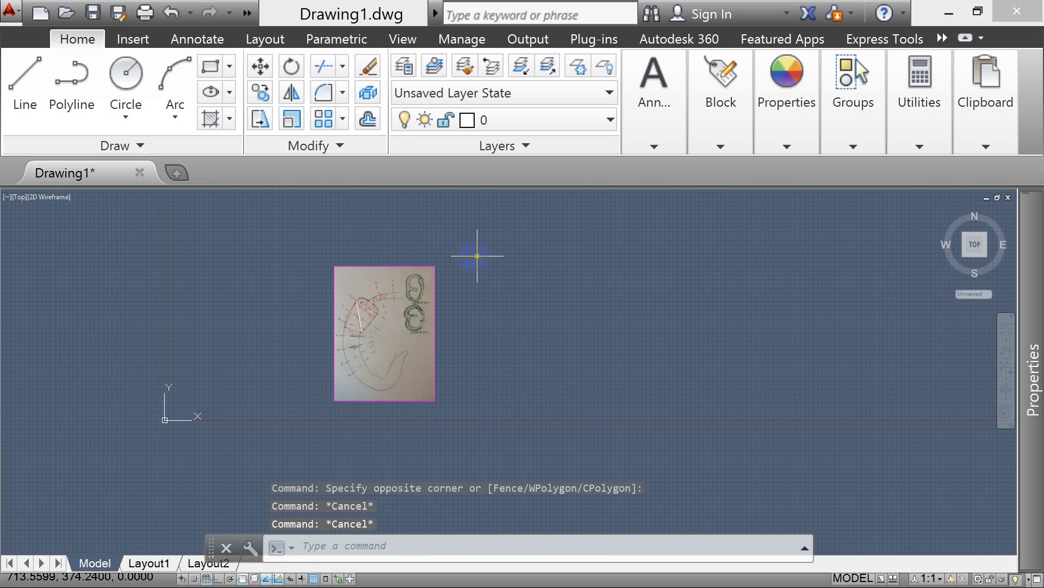
pyautogui.click(497, 216)
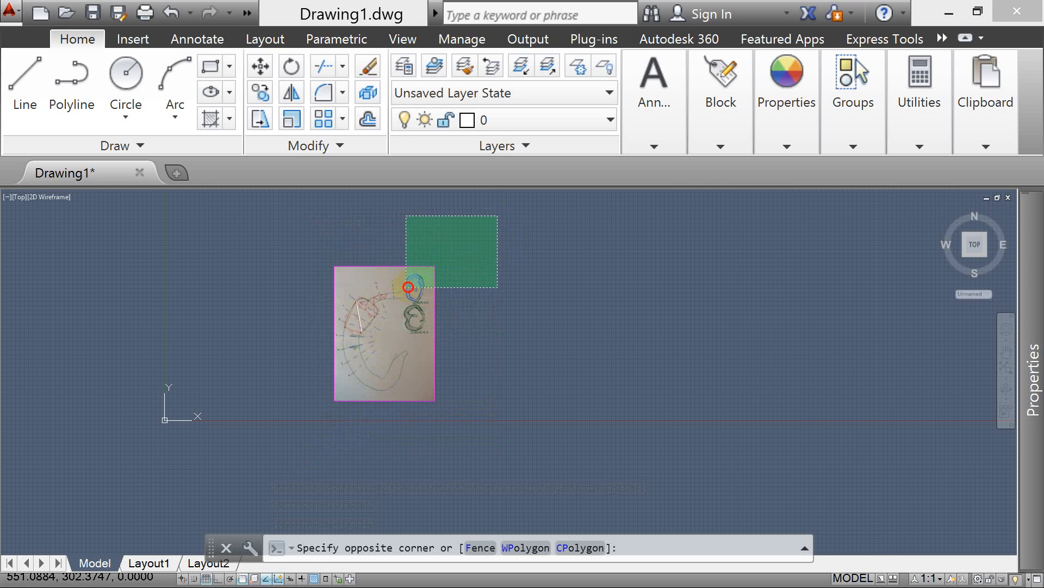
pyautogui.click(353, 323)
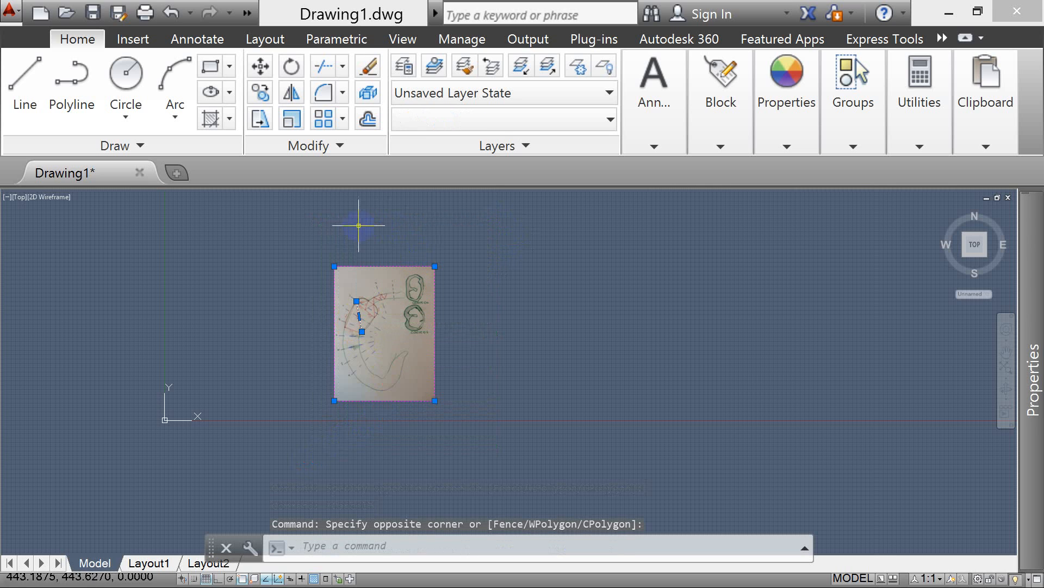
pyautogui.press('Escape')
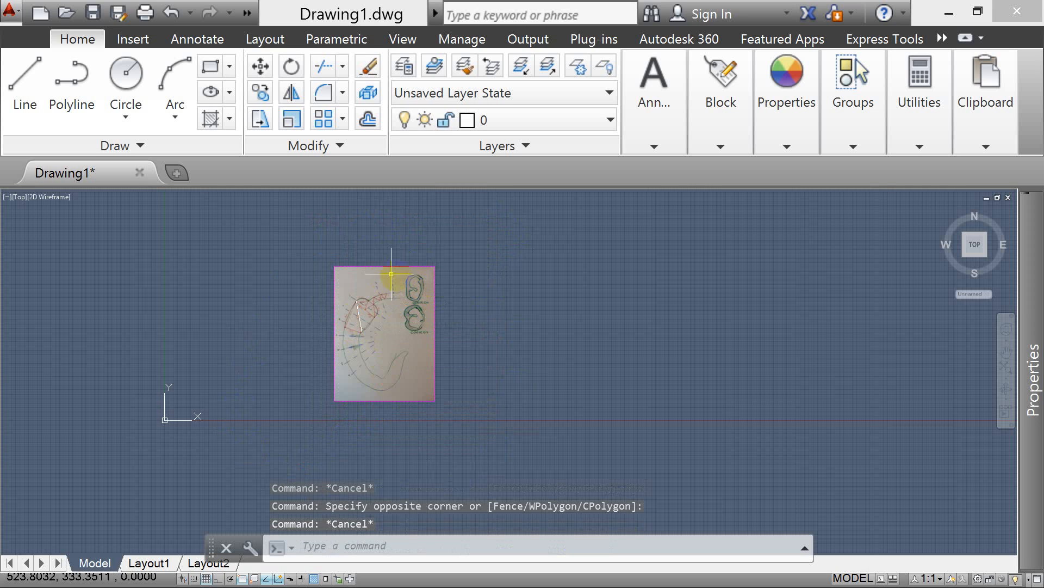
pyautogui.click(288, 225)
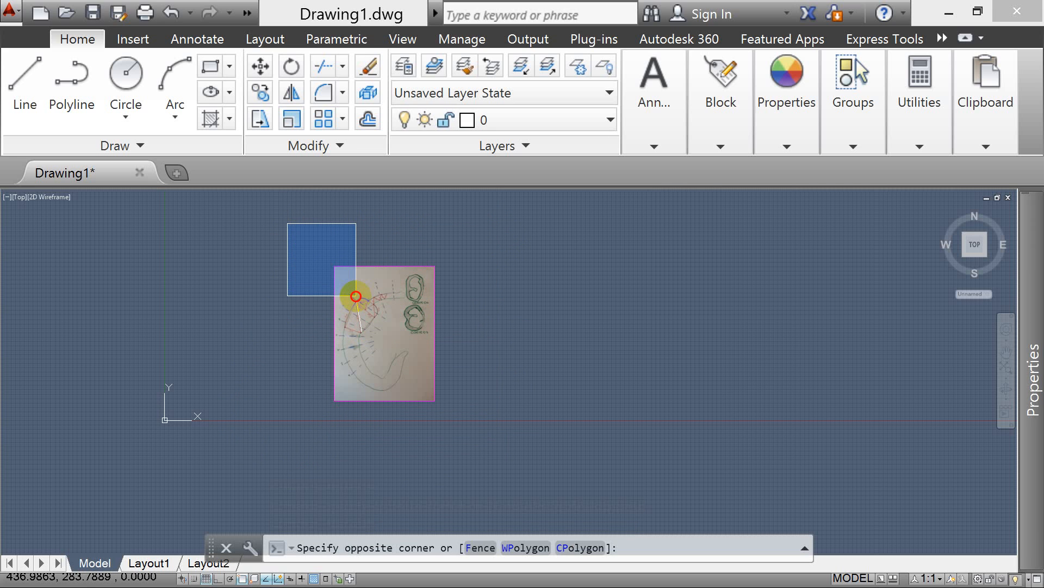
pyautogui.click(382, 348)
pyautogui.click(382, 349)
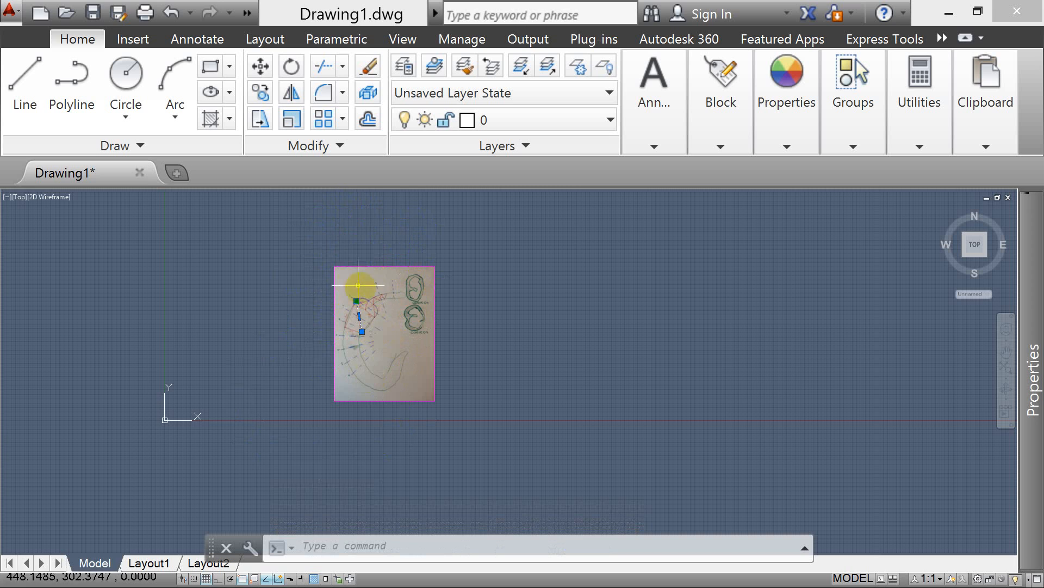
pyautogui.click(354, 281)
pyautogui.press('Escape')
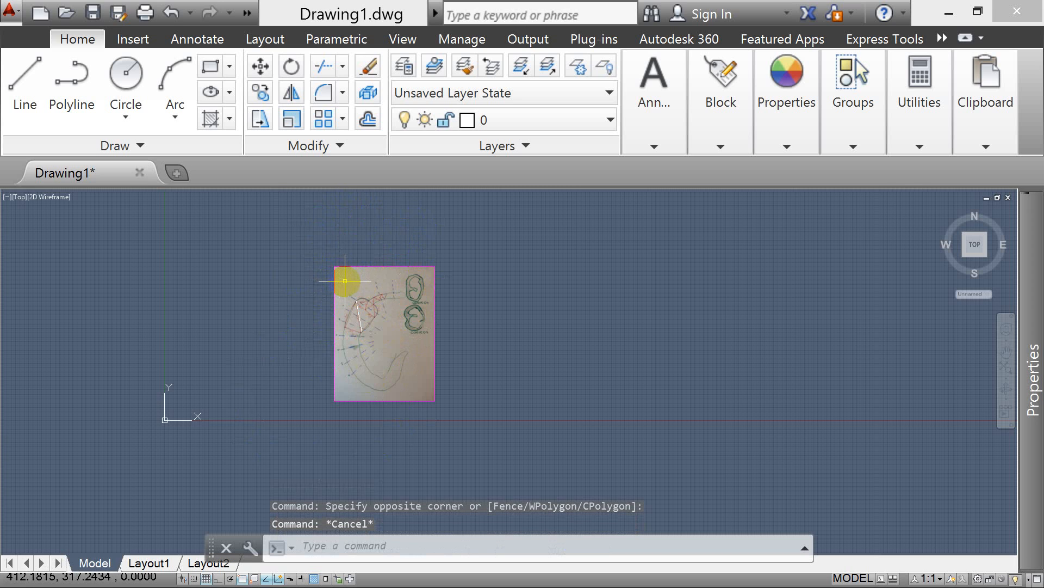
pyautogui.click(304, 282)
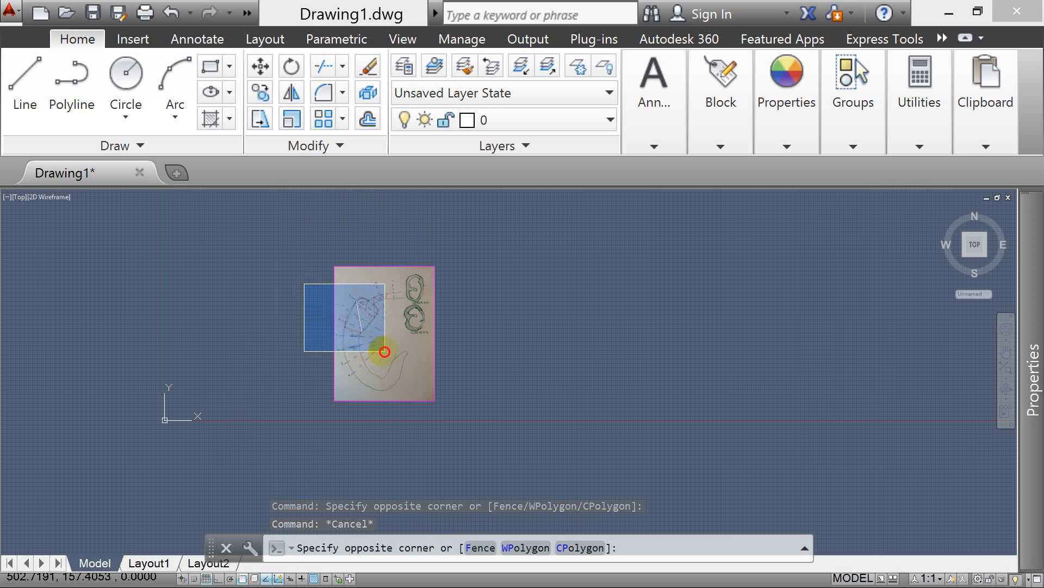
pyautogui.click(383, 351)
pyautogui.press('Escape')
pyautogui.click(360, 231)
pyautogui.click(303, 345)
pyautogui.click(409, 227)
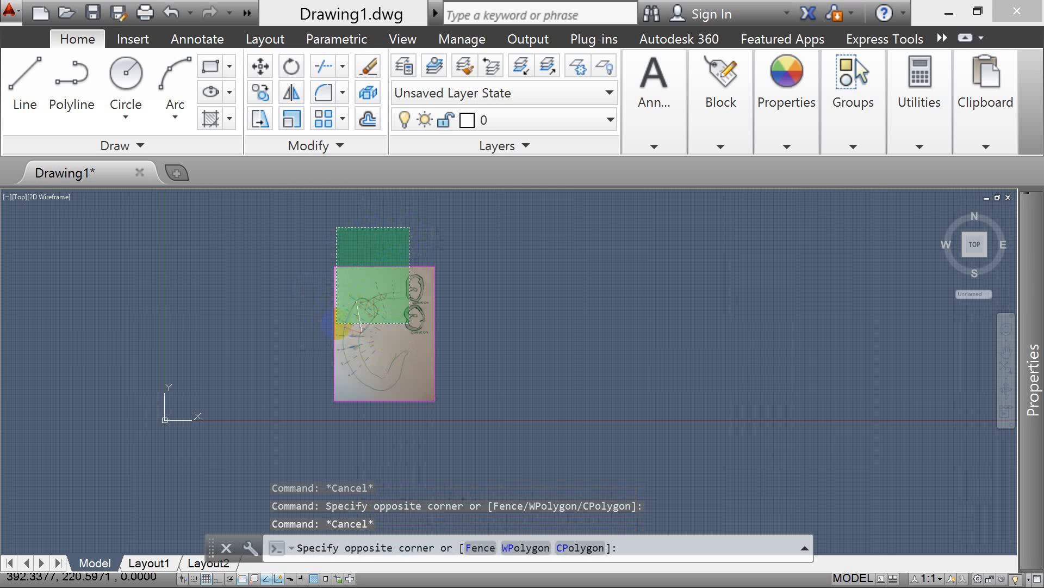
pyautogui.click(337, 323)
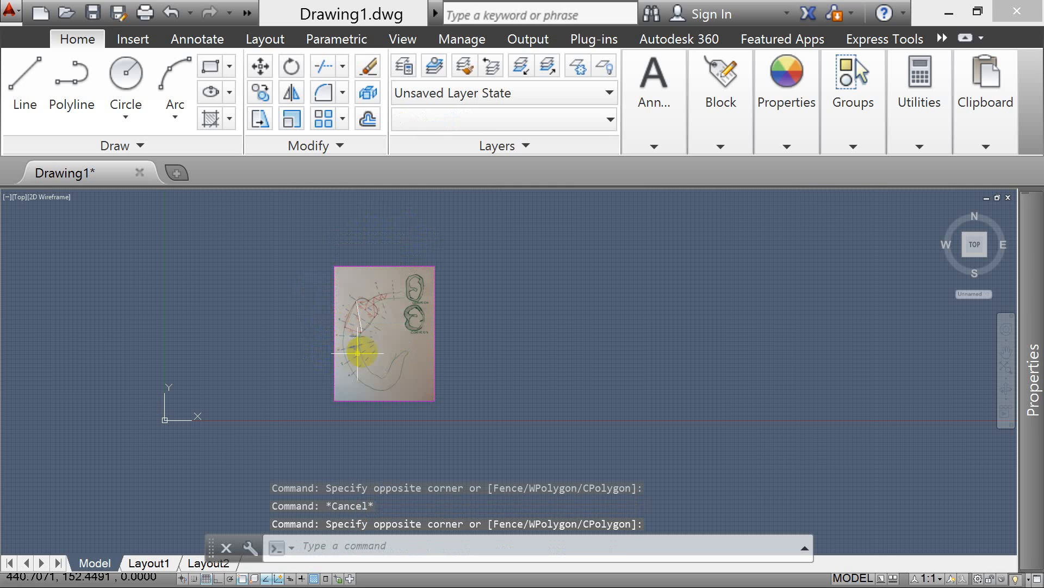
pyautogui.press('Escape')
pyautogui.press('Escape')
# Start scaling the sketch image together with the traced line, using the line's lower endpoint as the base point
pyautogui.write('sc')
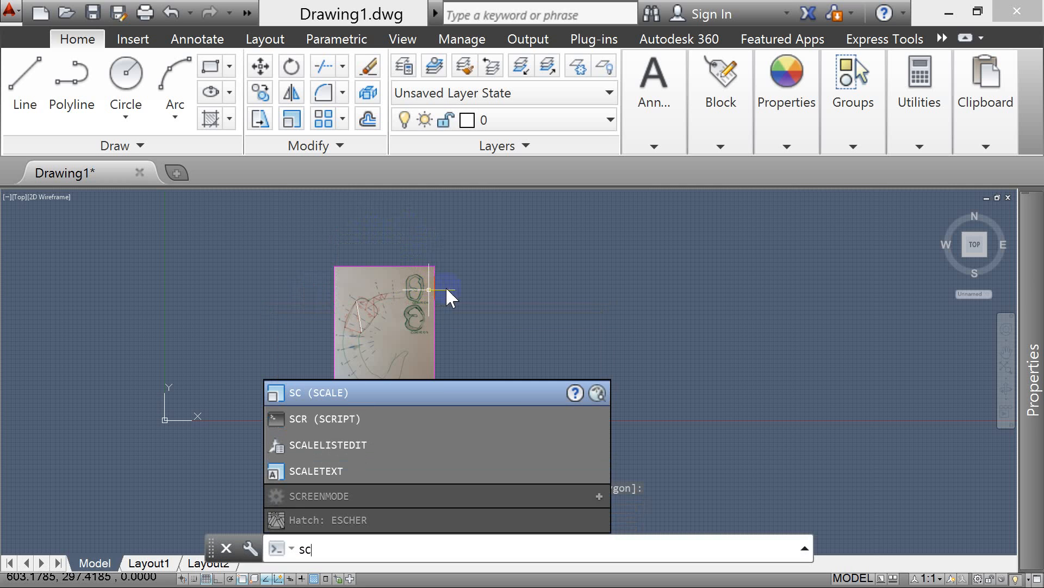
pyautogui.press('Return')
pyautogui.click(505, 227)
pyautogui.click(336, 376)
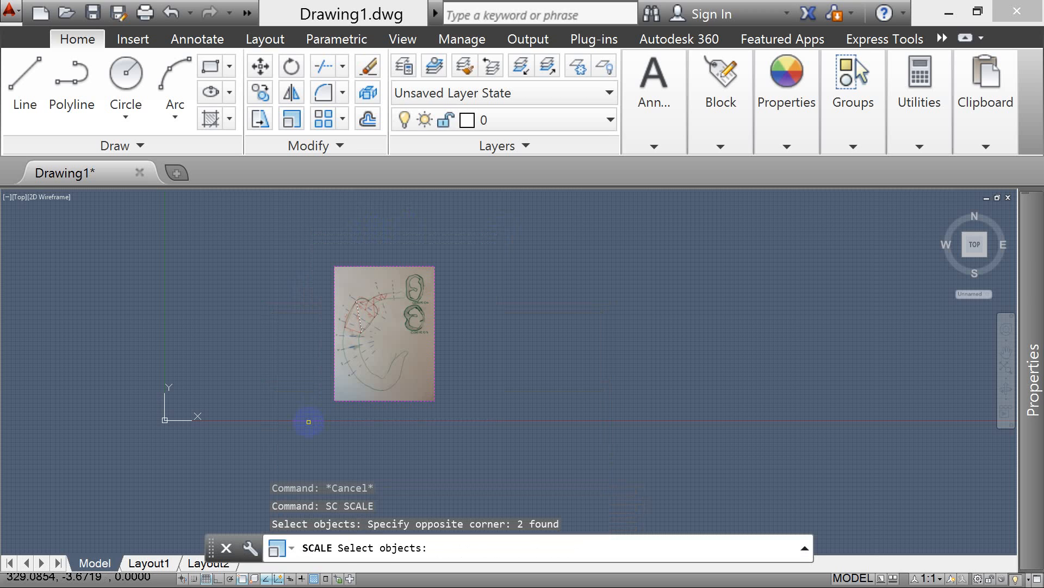
pyautogui.rightClick(309, 421)
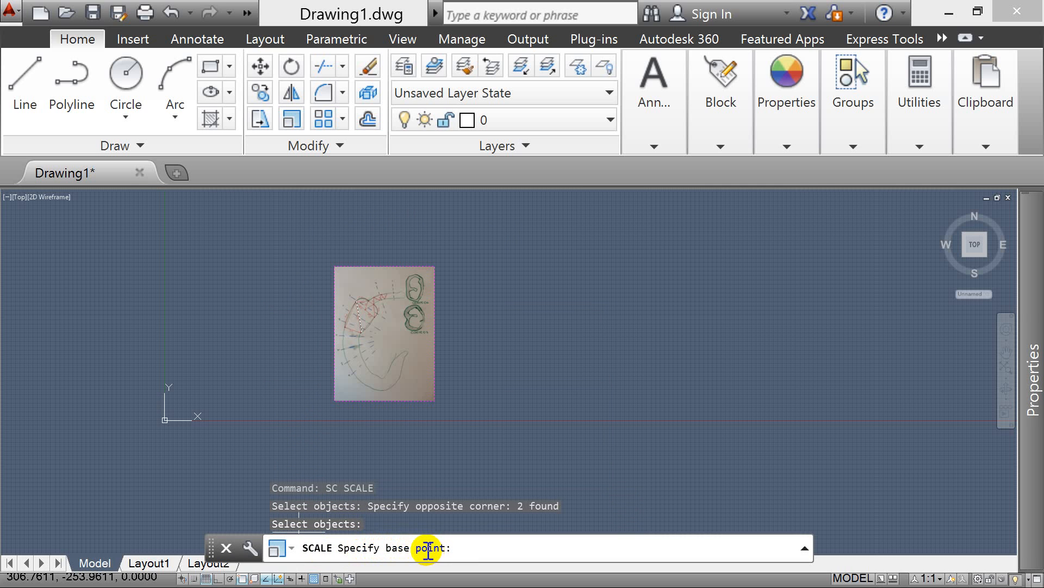
pyautogui.scroll(2, 346, 313)
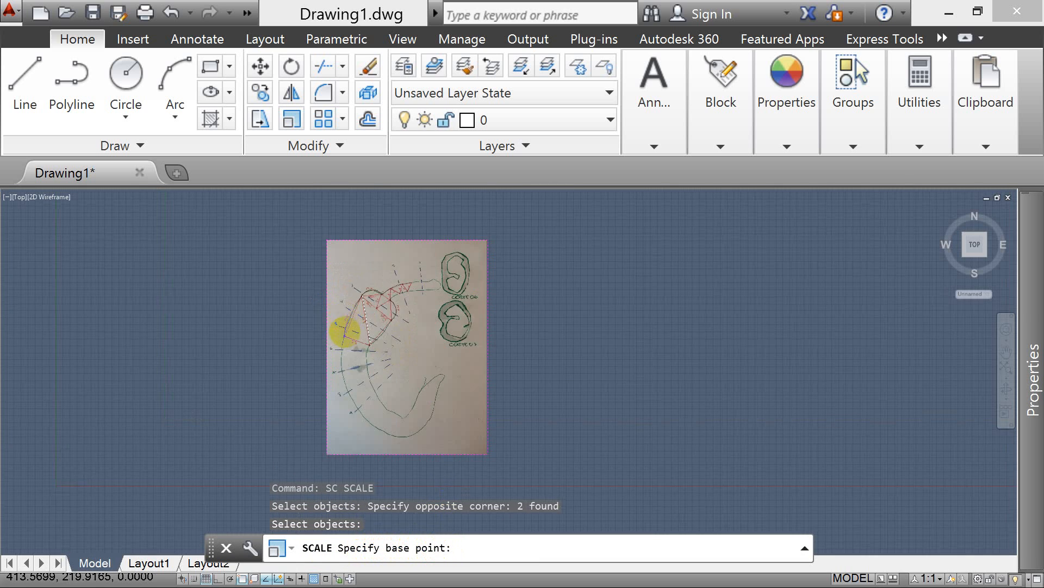
pyautogui.scroll(6, 344, 331)
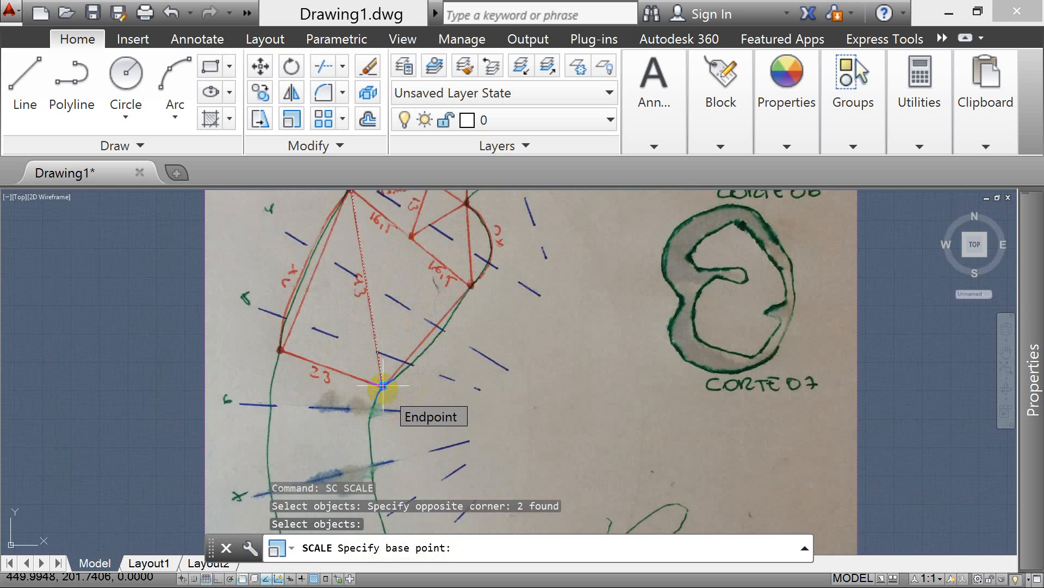
pyautogui.click(383, 385)
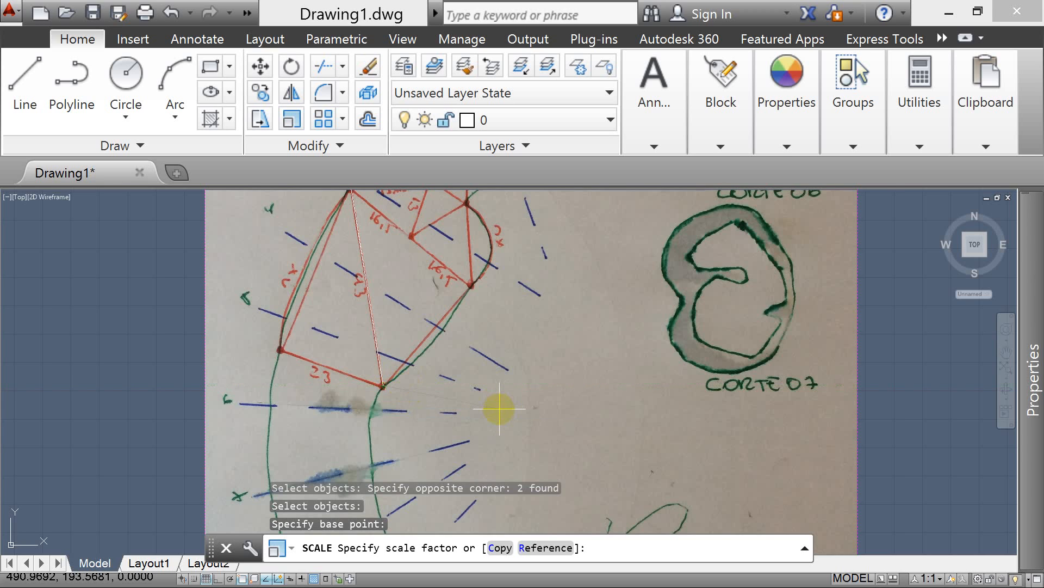
# Scale by reference, taking the traced line from its lower to upper endpoint as reference length and 43 as the new length
pyautogui.write('R')
pyautogui.press('Return')
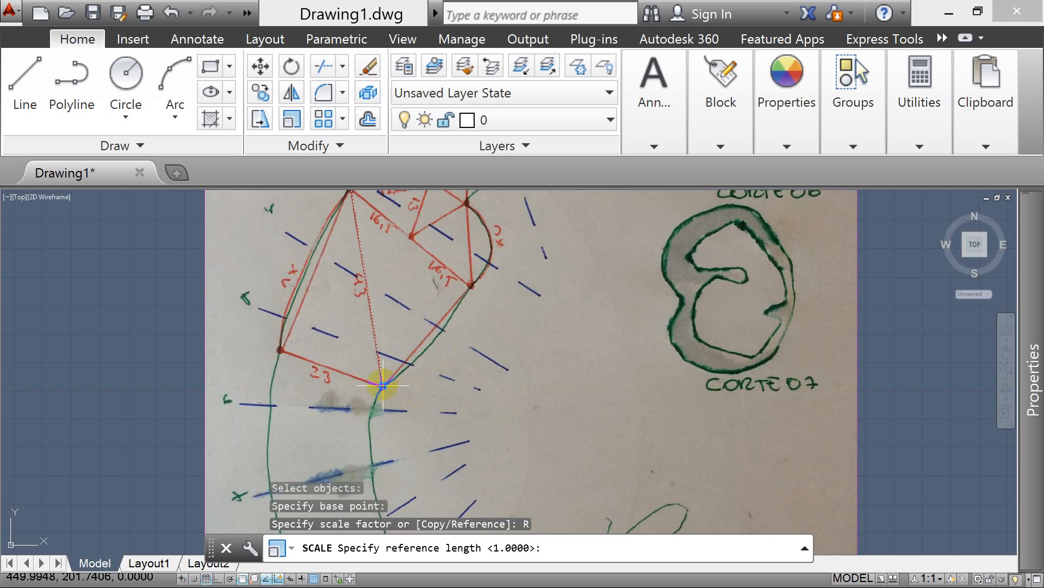
pyautogui.click(383, 385)
pyautogui.scroll(-2, 425, 451)
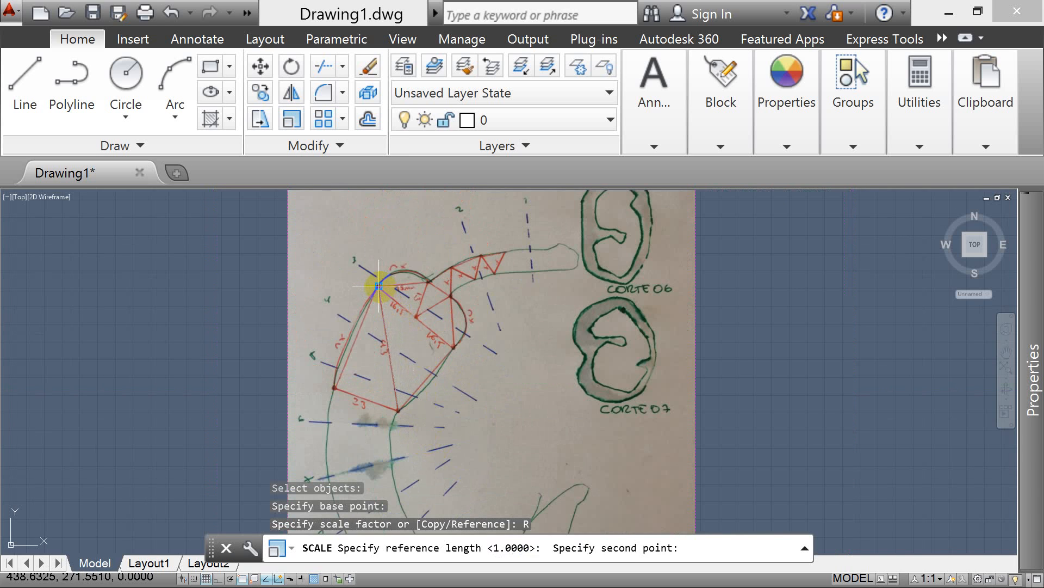
pyautogui.click(379, 285)
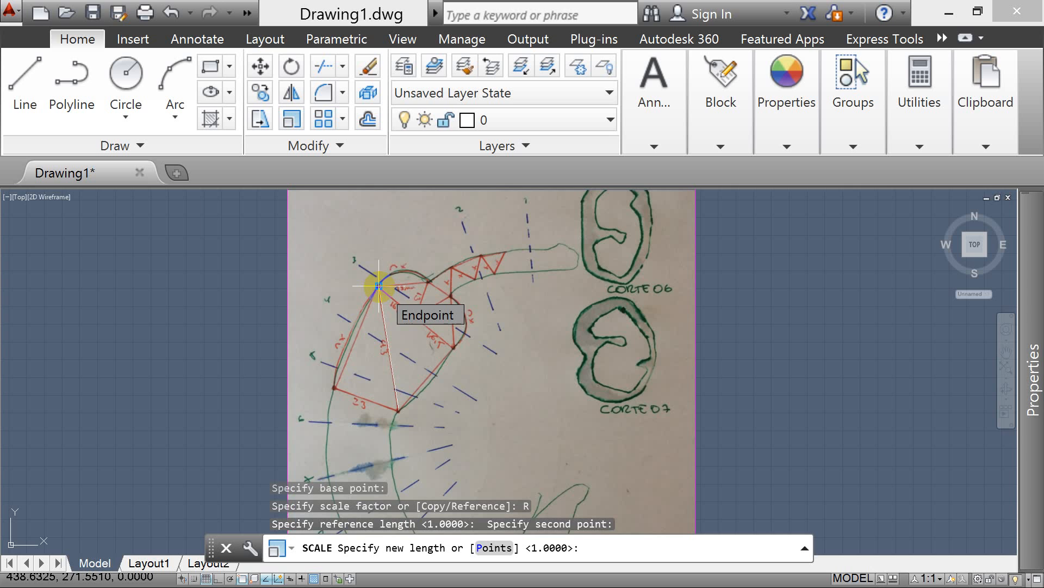
pyautogui.write('43')
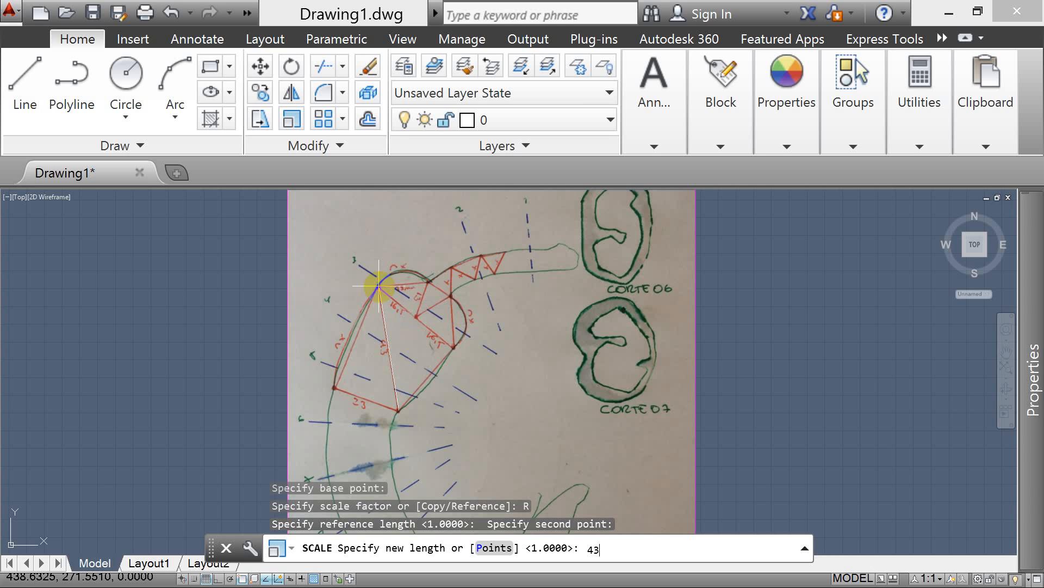
pyautogui.press('Return')
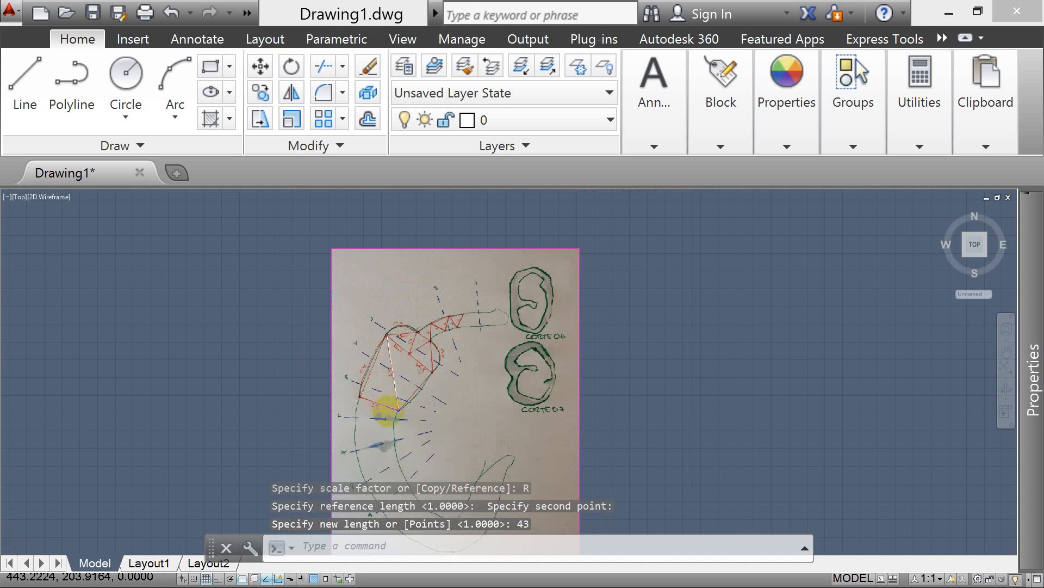
# Measure the scaled traced line from its lower endpoint to its upper endpoint
pyautogui.scroll(4, 402, 413)
pyautogui.press('Escape')
pyautogui.write('di')
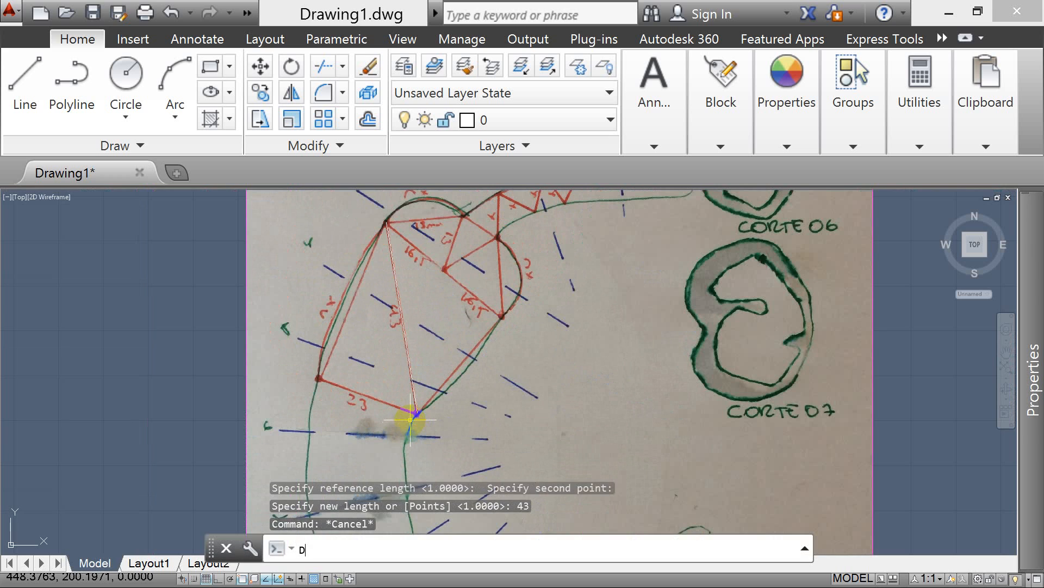
pyautogui.press('Return')
pyautogui.click(417, 413)
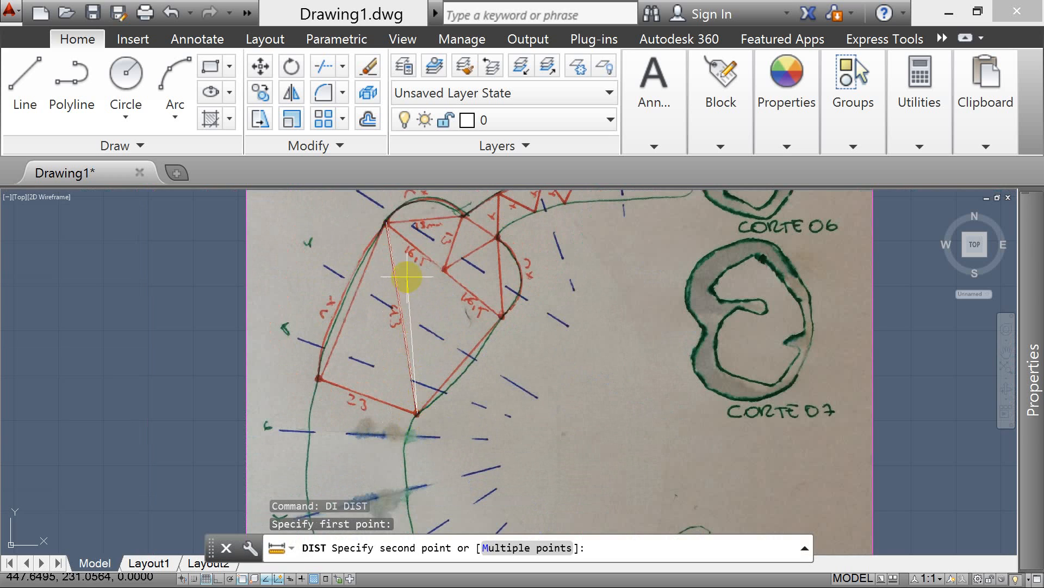
pyautogui.click(386, 222)
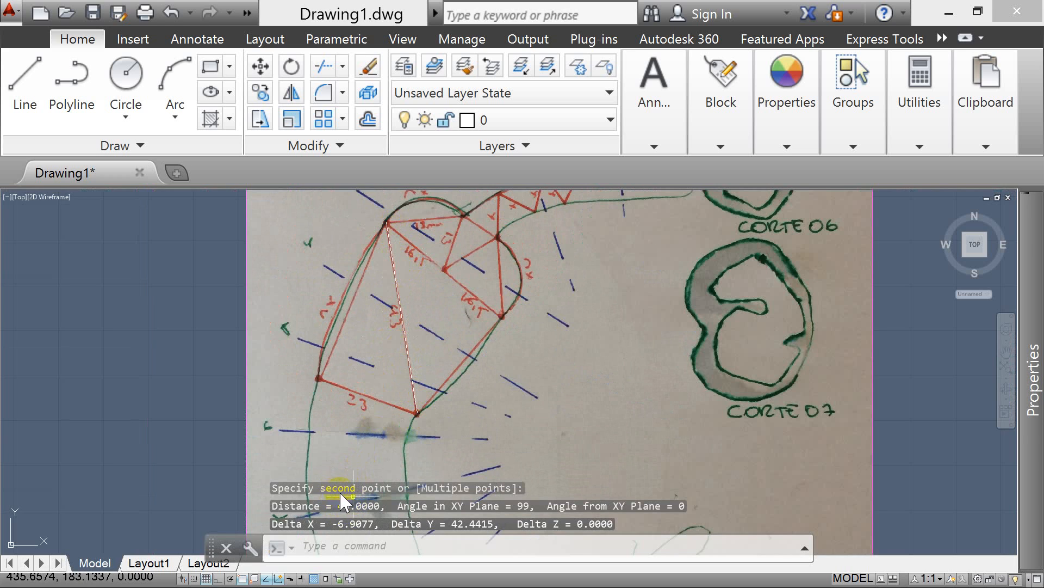
pyautogui.press('Escape')
# Measure the sketch's red line marked 23 between its two nodes to check the image scale
pyautogui.scroll(4, 379, 403)
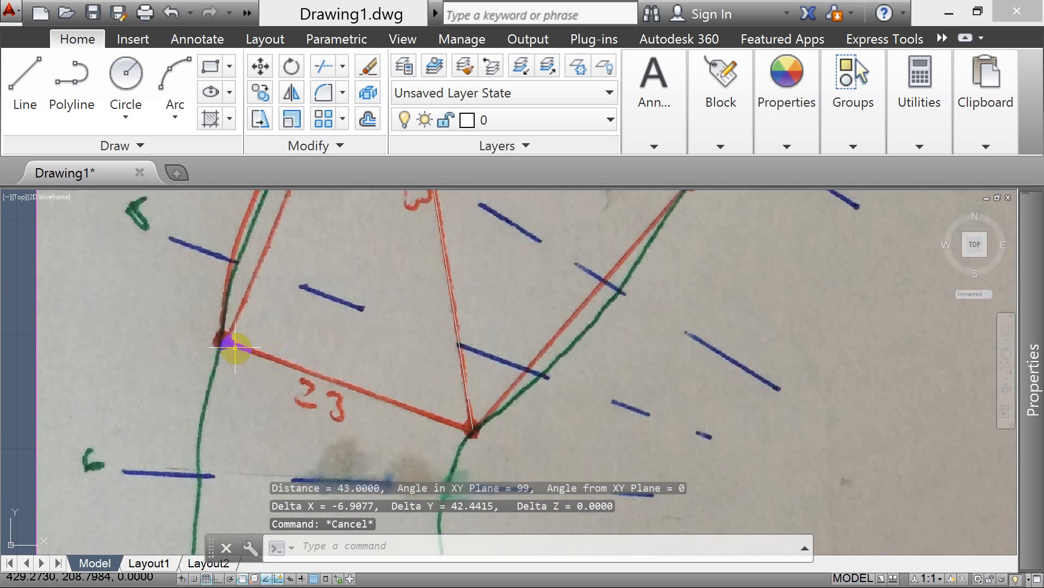
pyautogui.write('DI')
pyautogui.press('Return')
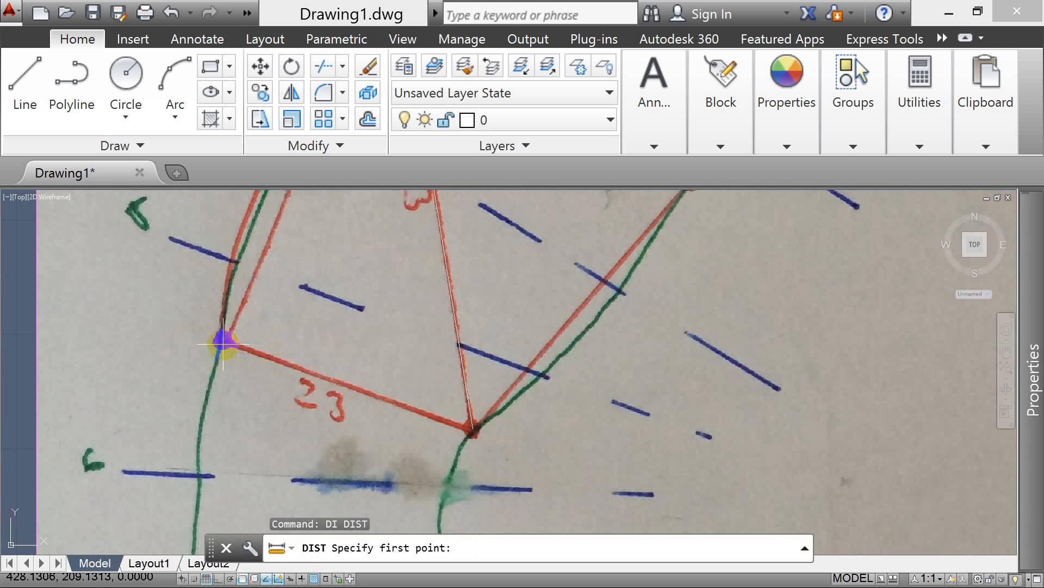
pyautogui.click(222, 341)
pyautogui.click(471, 427)
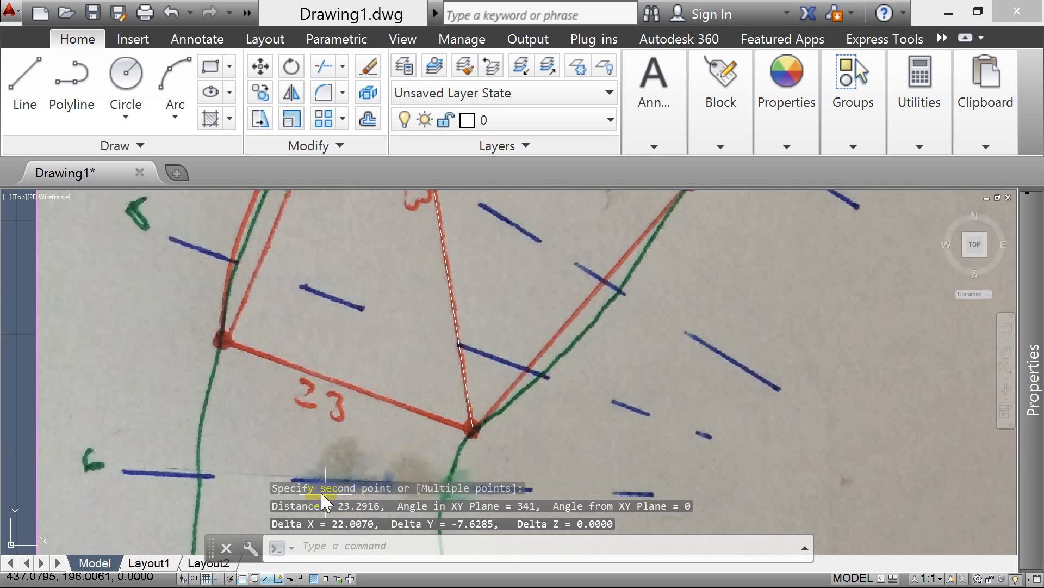
pyautogui.press('Escape')
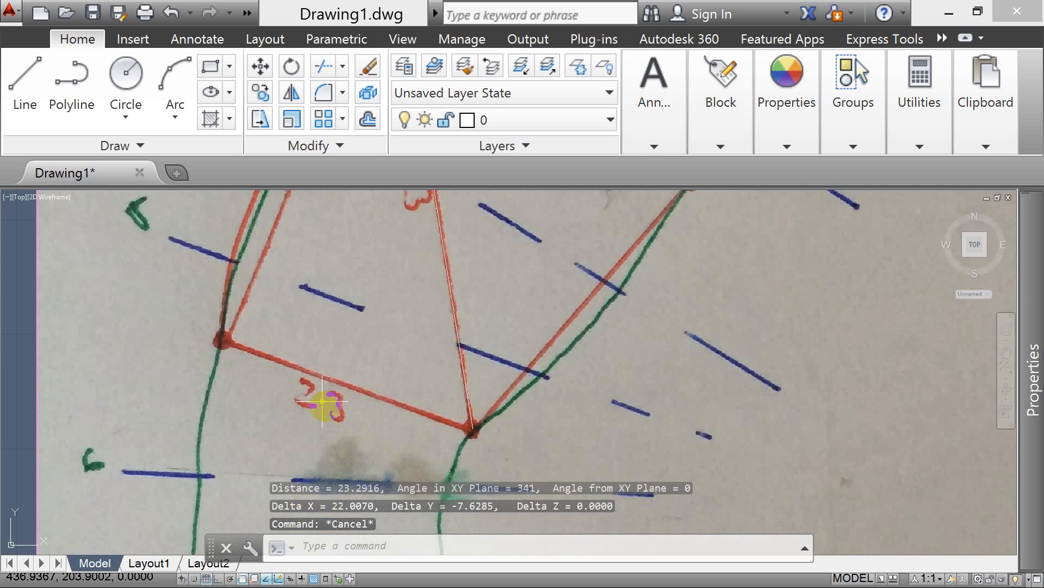
# Minimize the drawing window and reveal the taskbar on the Windows desktop
pyautogui.scroll(-8, 334, 348)
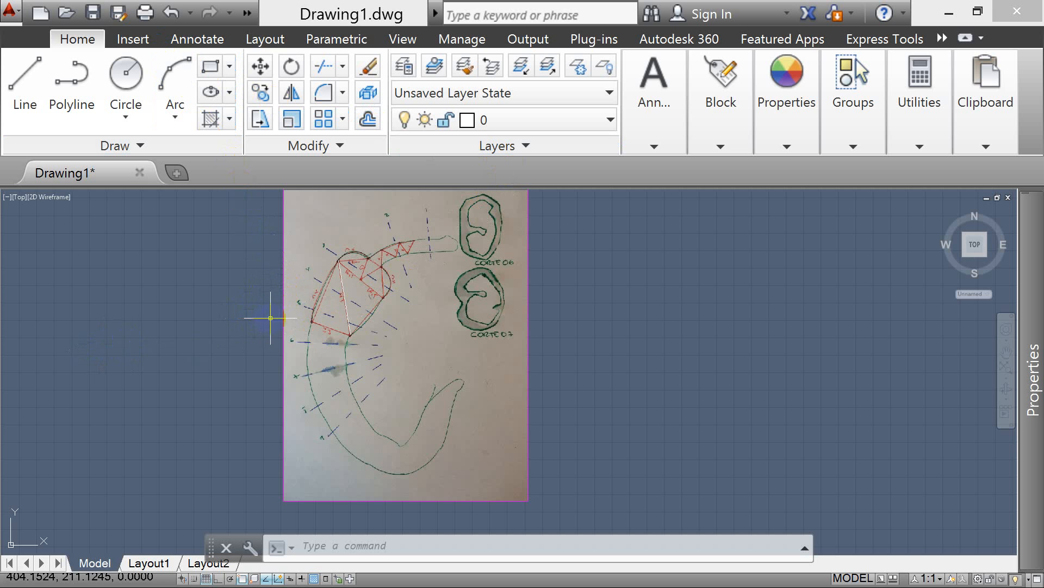
pyautogui.click(946, 11)
pyautogui.moveTo(2, 164)
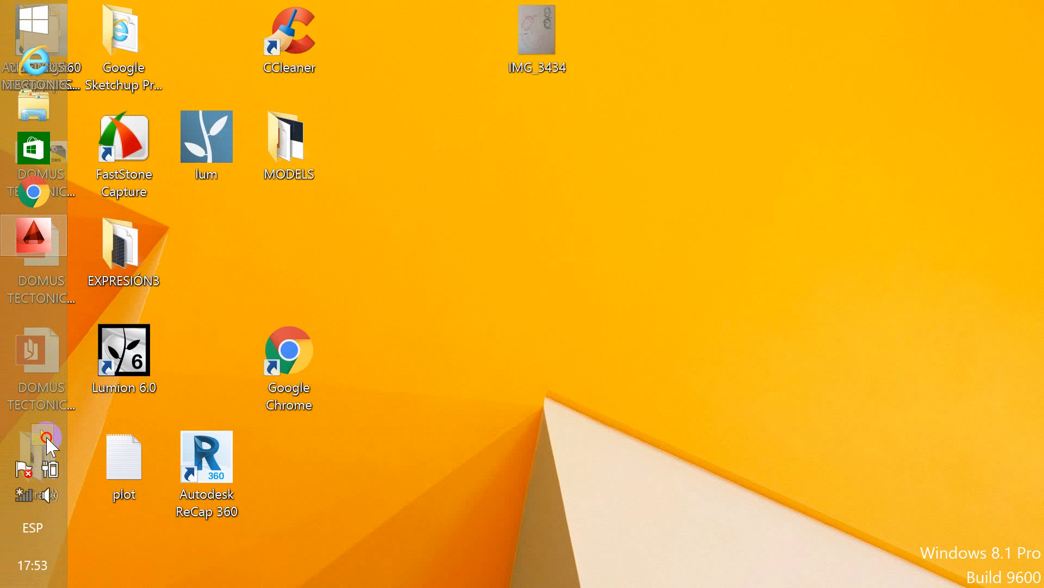